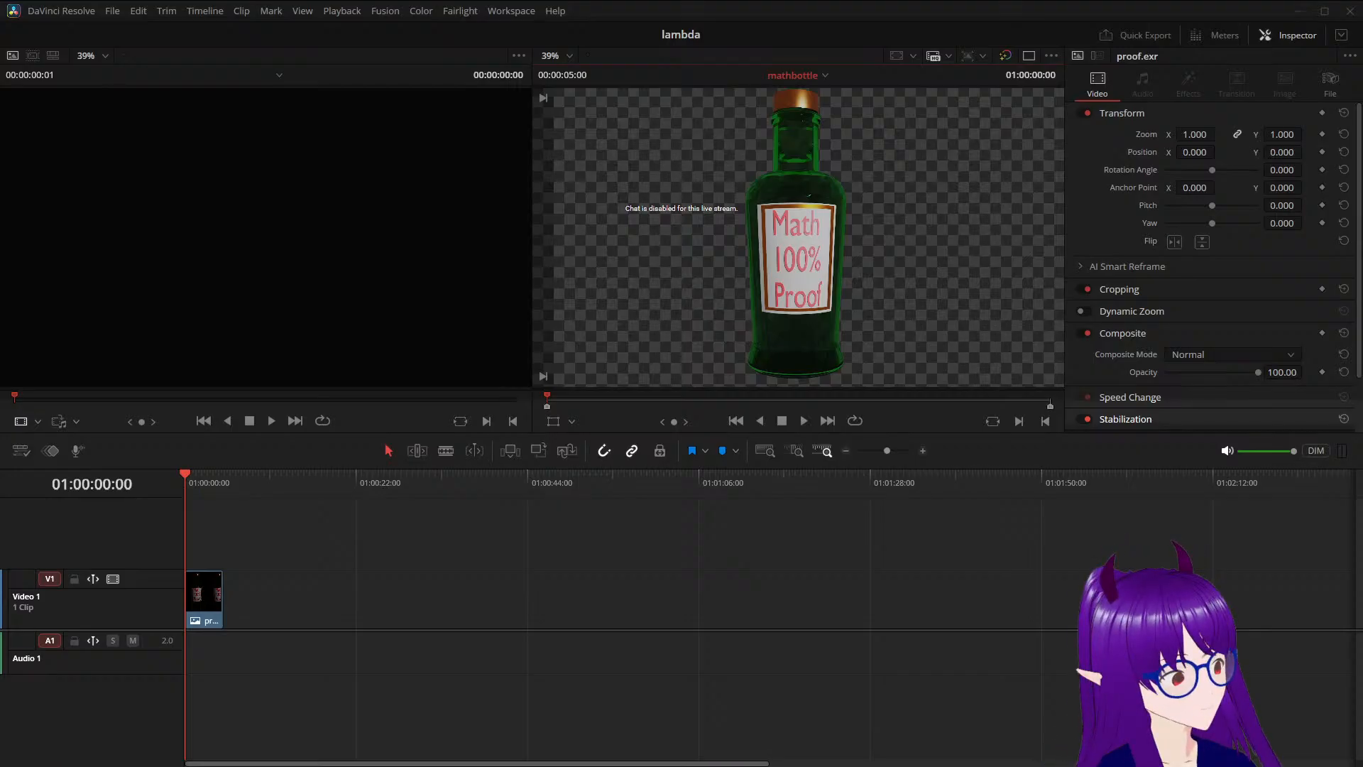
key(ctrl+a)
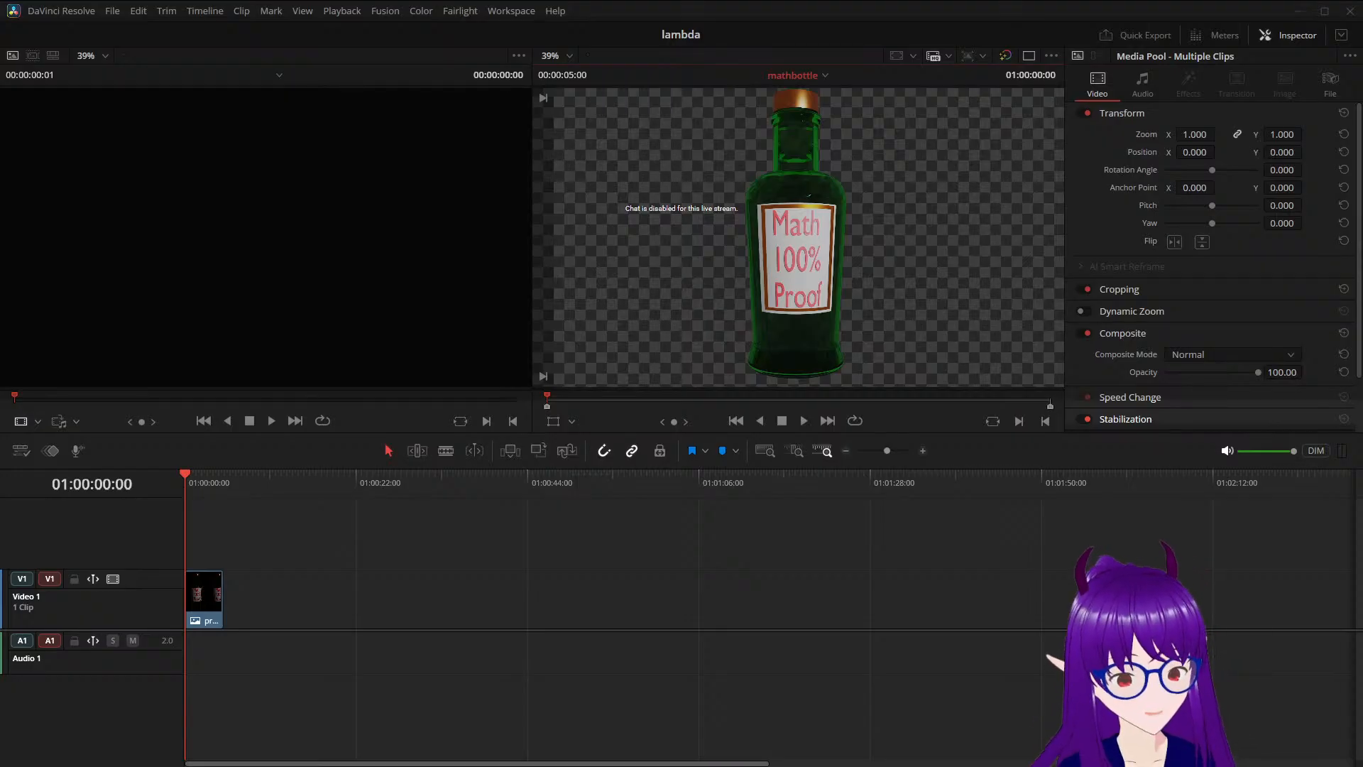
click(770, 607)
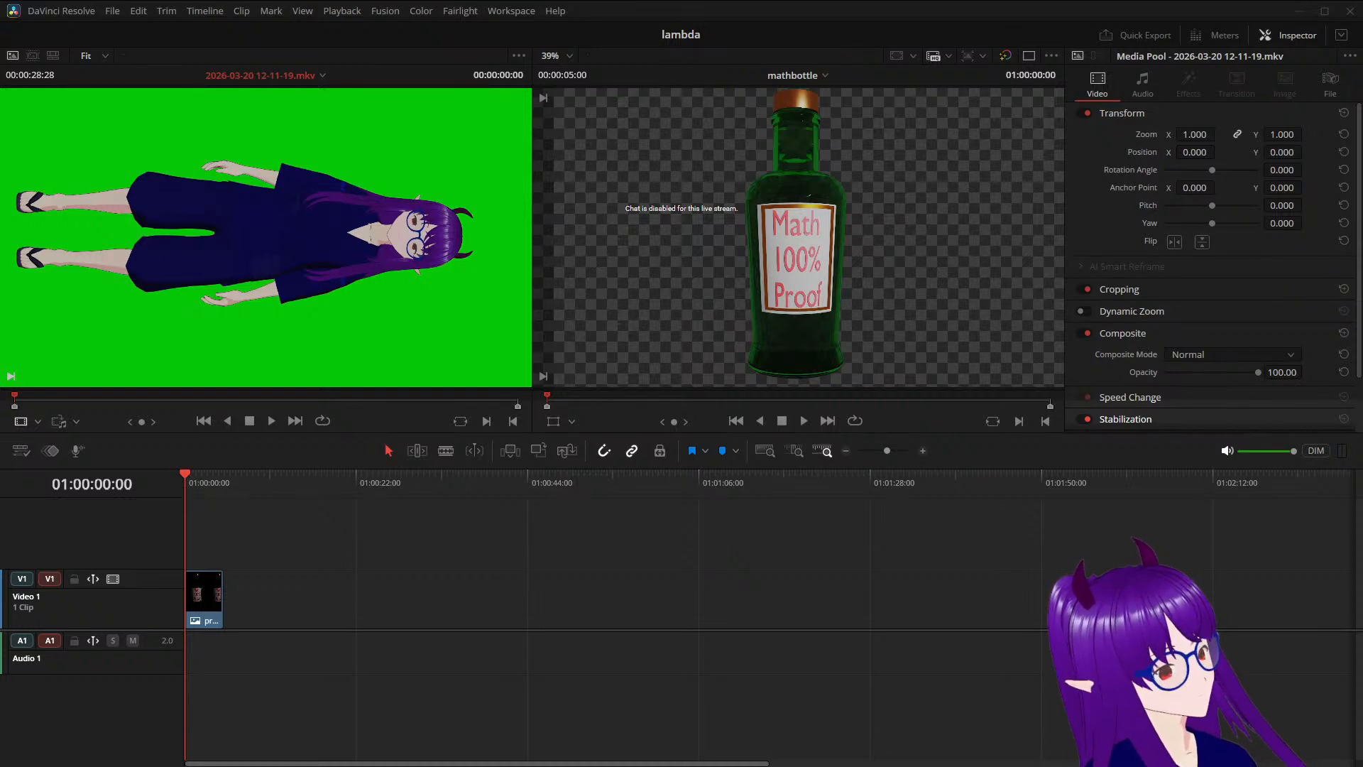
key(Return)
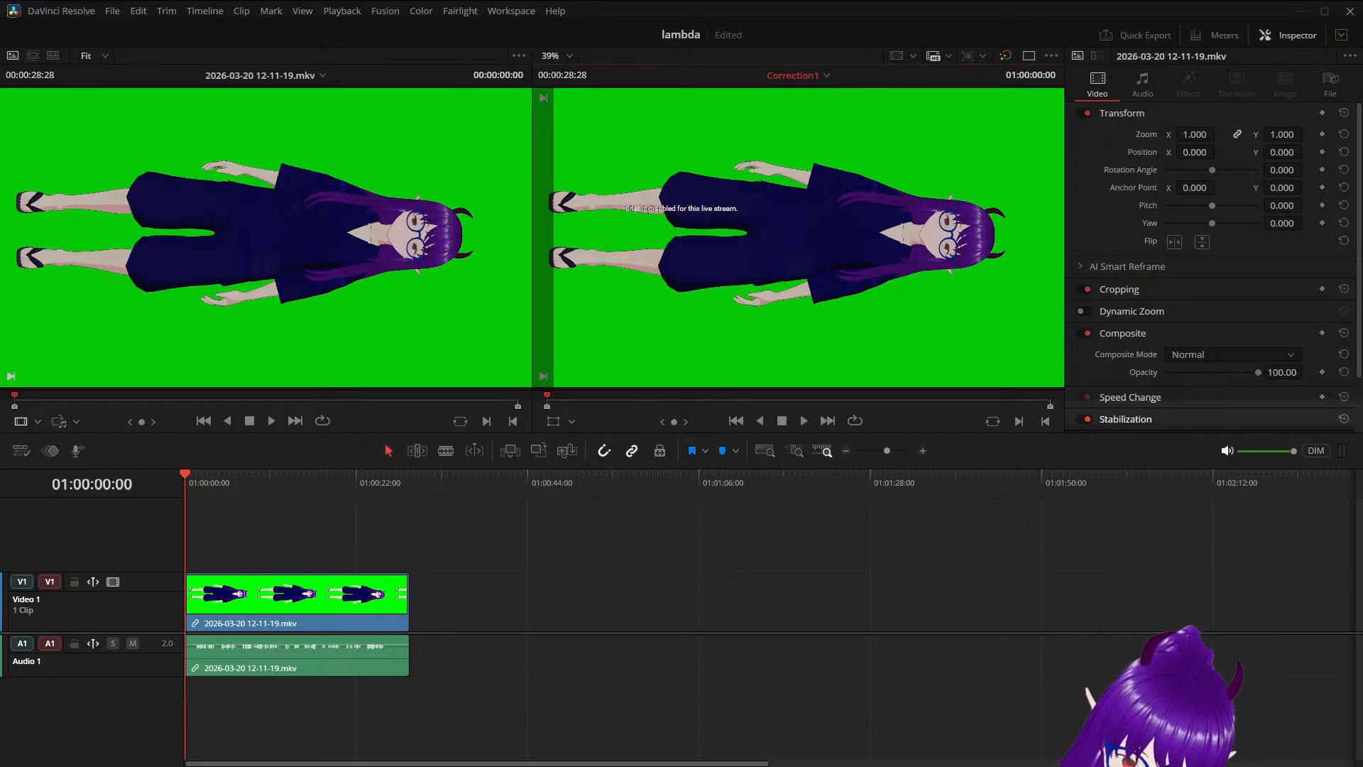
Review the green-screen clip backward from its end and play its opening seconds, stopping at 01:00:03:25
key(End)
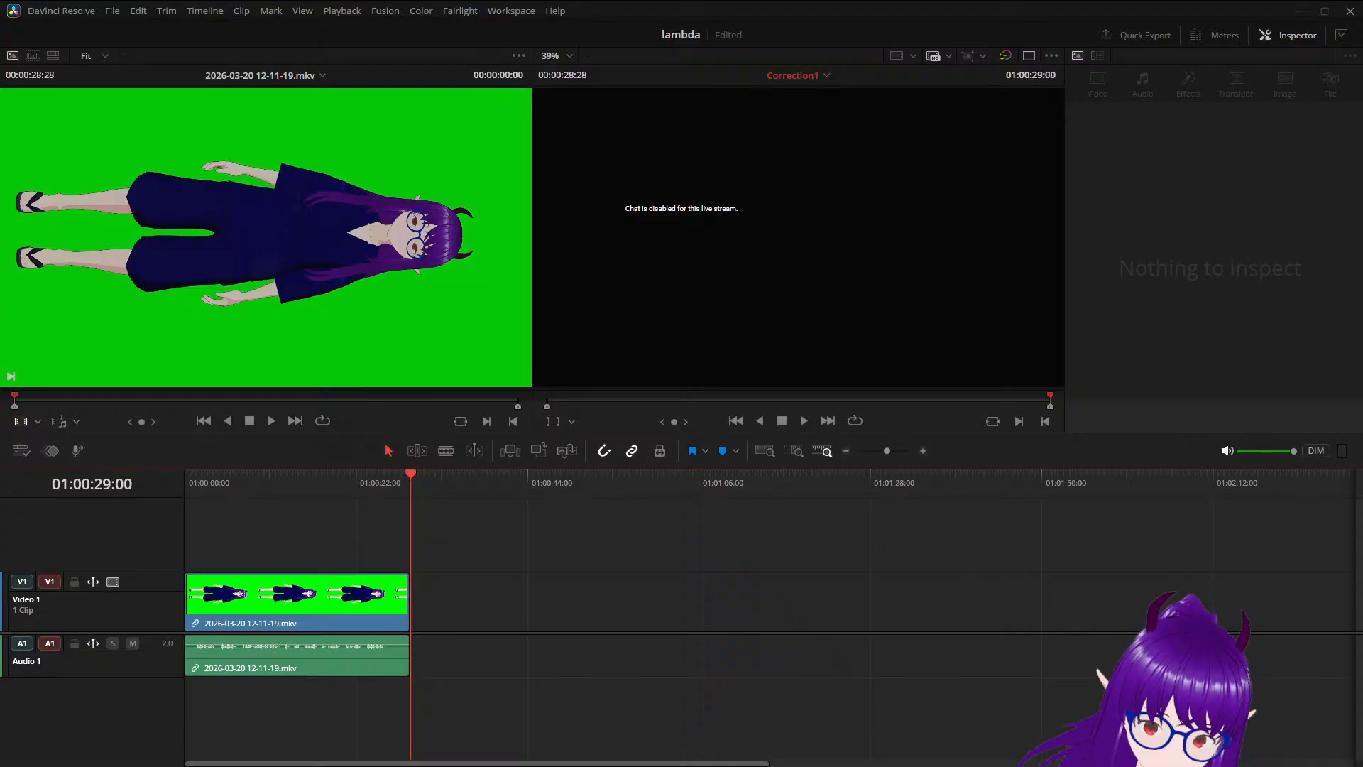
key(Left)
key(Left)
key(Left)
key(Left)
key(Left)
key(Left)
key(Left)
key(Left)
key(Left)
key(Left)
key(Left)
key(Left)
key(Left)
key(Left)
key(Left)
key(Left)
key(Left)
key(Left)
key(Left)
key(Left)
key(Left)
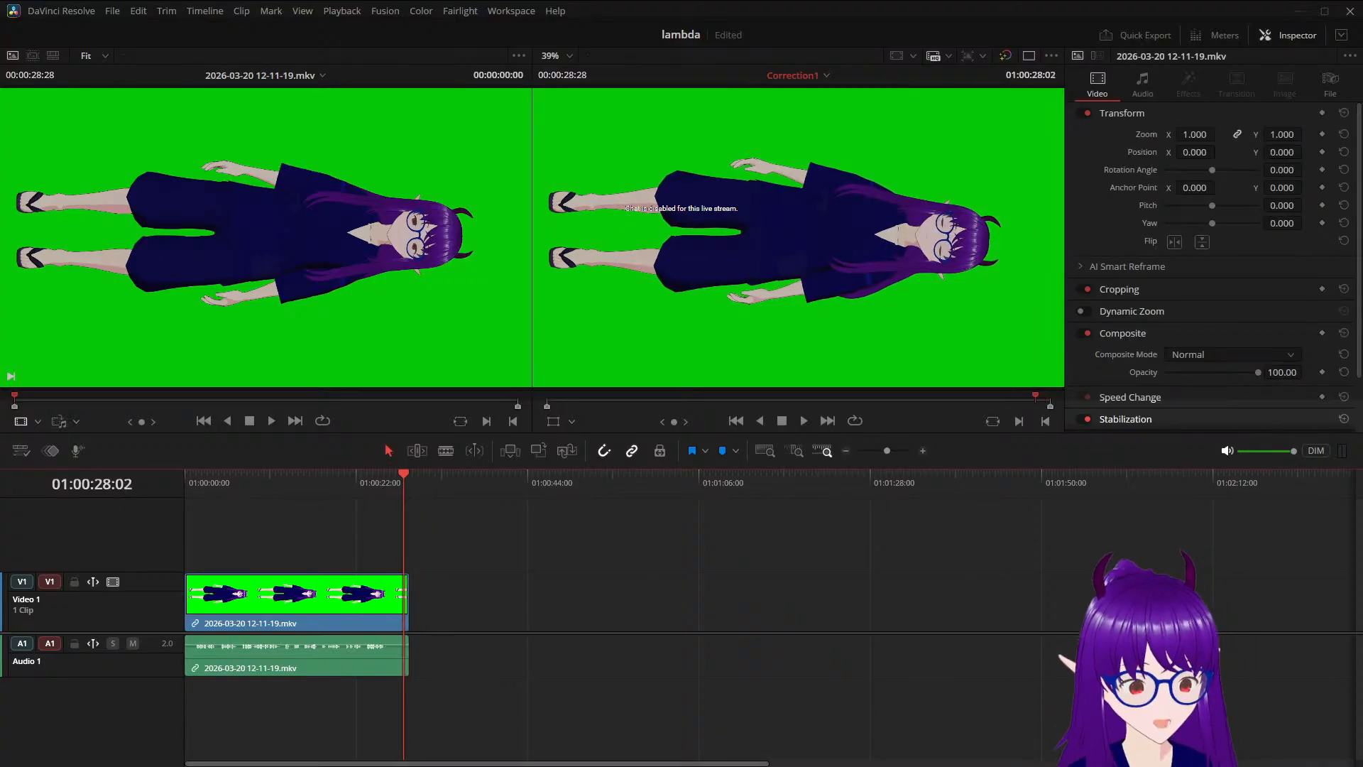
drag(403, 483, 338, 483)
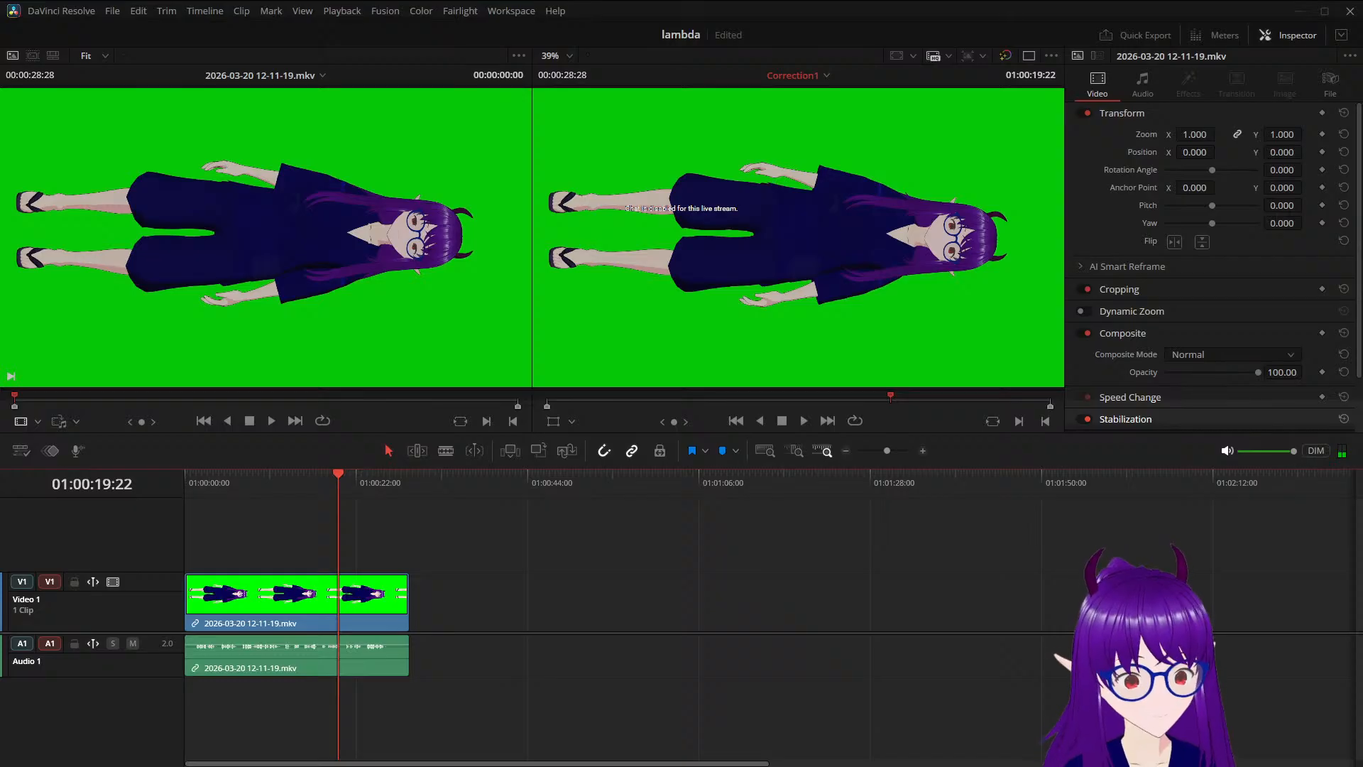
key(shift+Left)
key(shift+Left)
key(shift+Left)
key(shift+Left)
key(shift+Left)
key(shift+Left)
key(shift+Left)
key(shift+Left)
key(shift+Left)
key(shift+Left)
key(shift+Left)
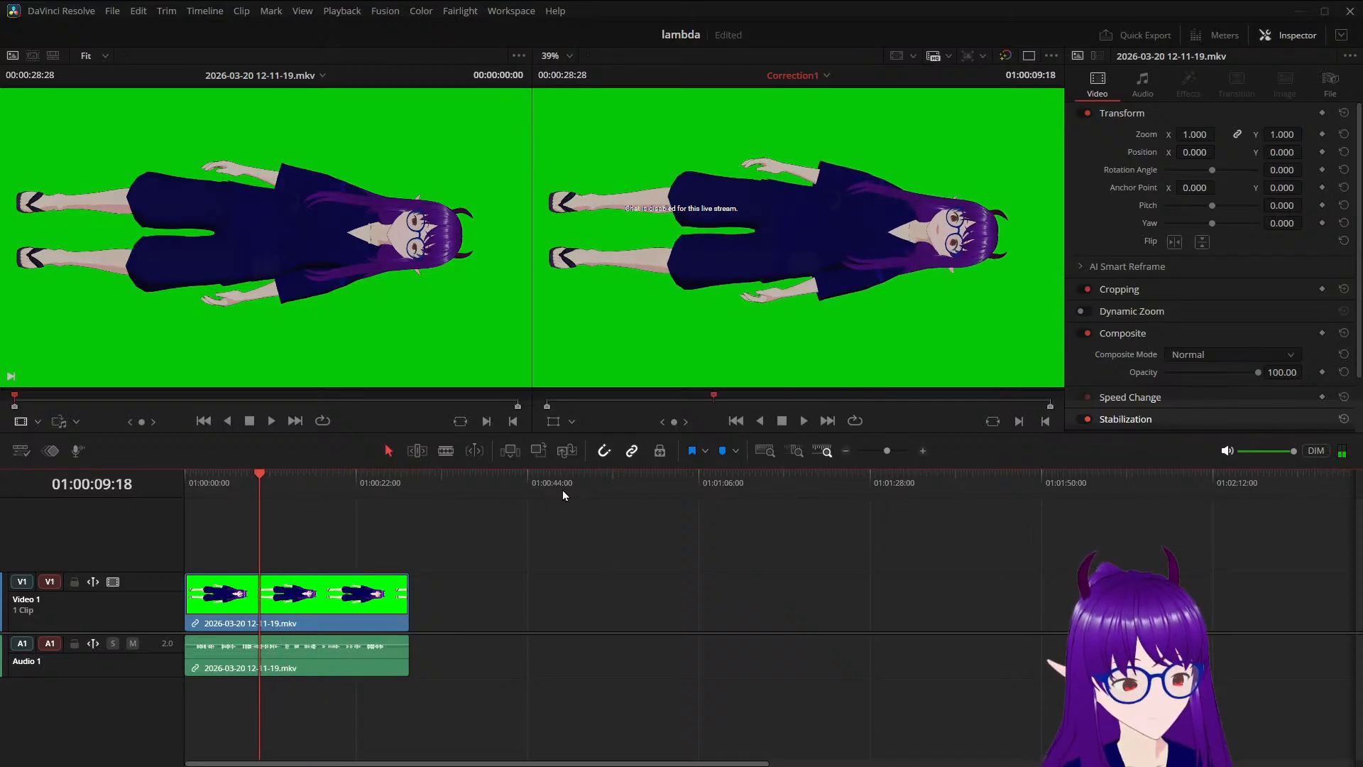
key(shift+Left)
key(shift+Left)
key(shift+Left)
key(shift+Left)
key(shift+Left)
key(shift+Left)
key(shift+Left)
key(shift+Left)
key(shift+Left)
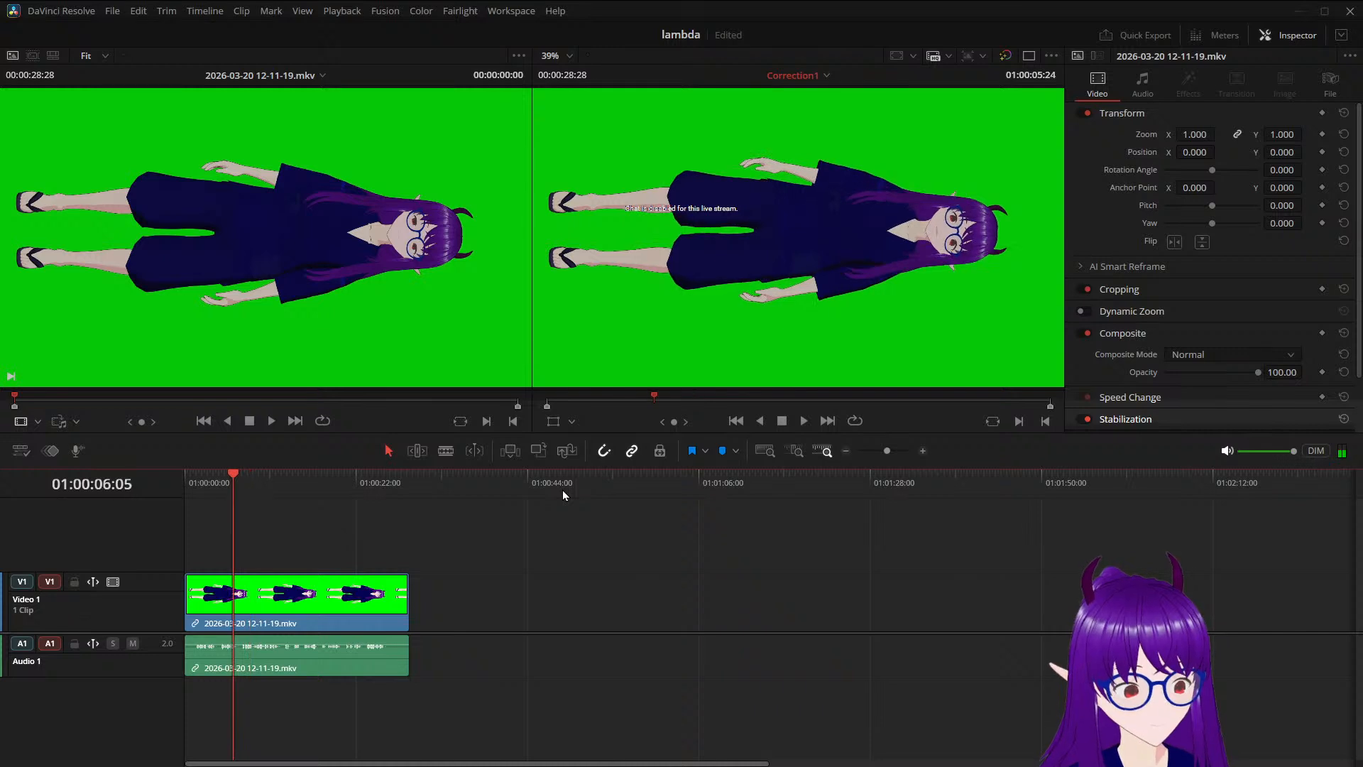
key(space)
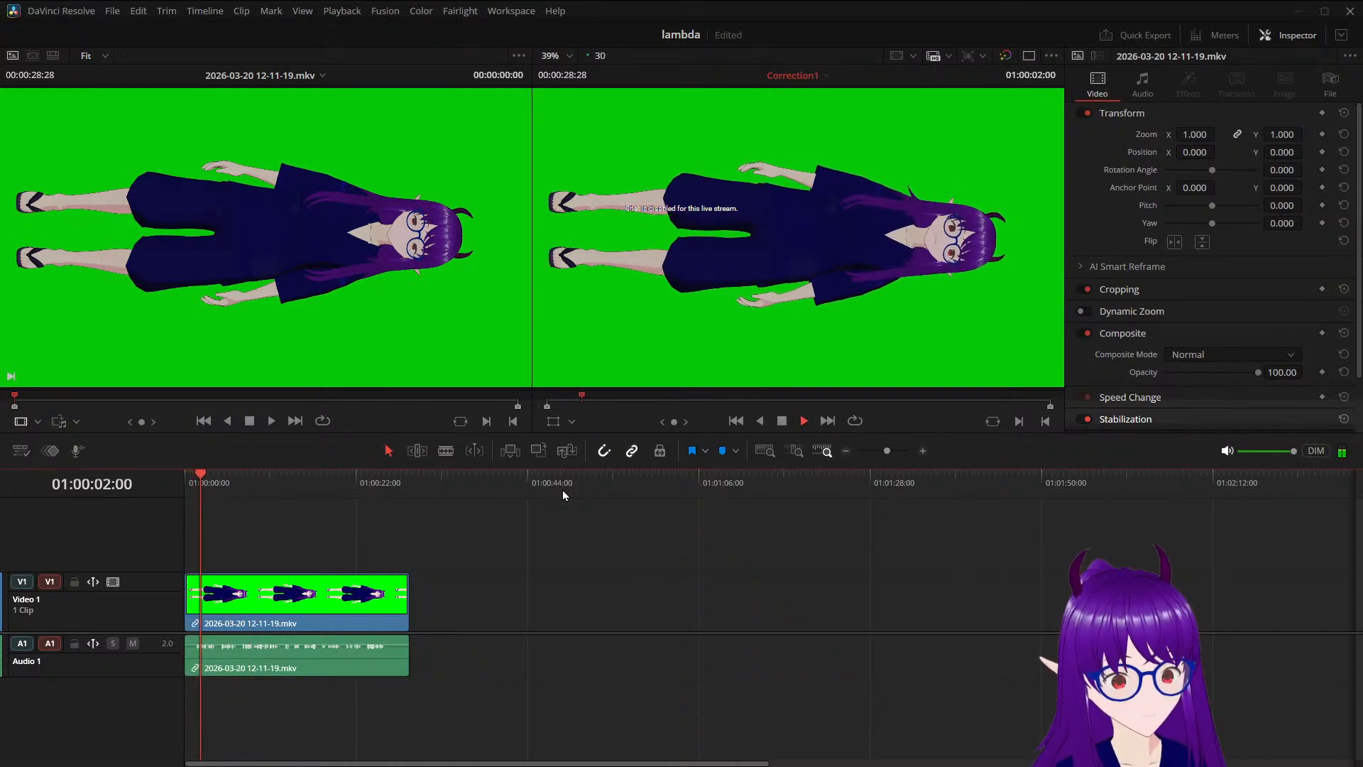
key(space)
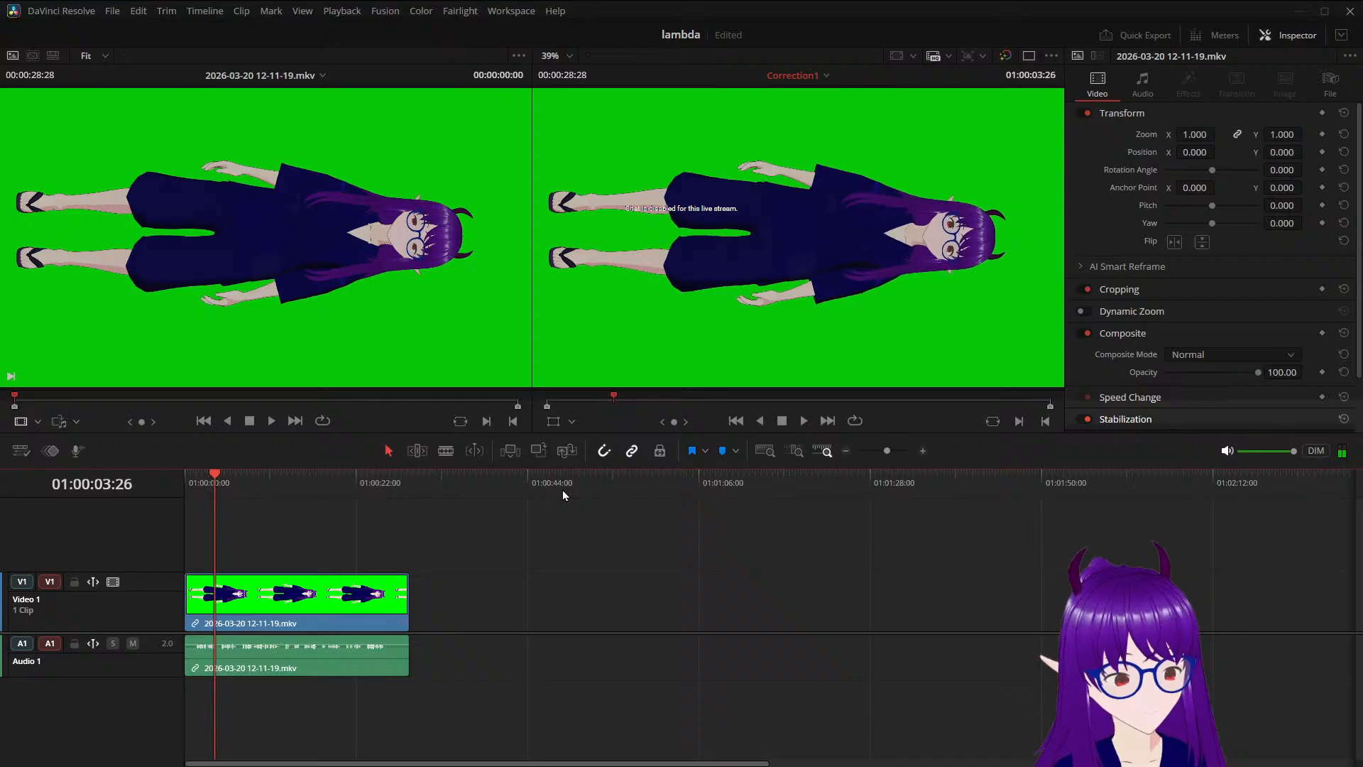
key(Left)
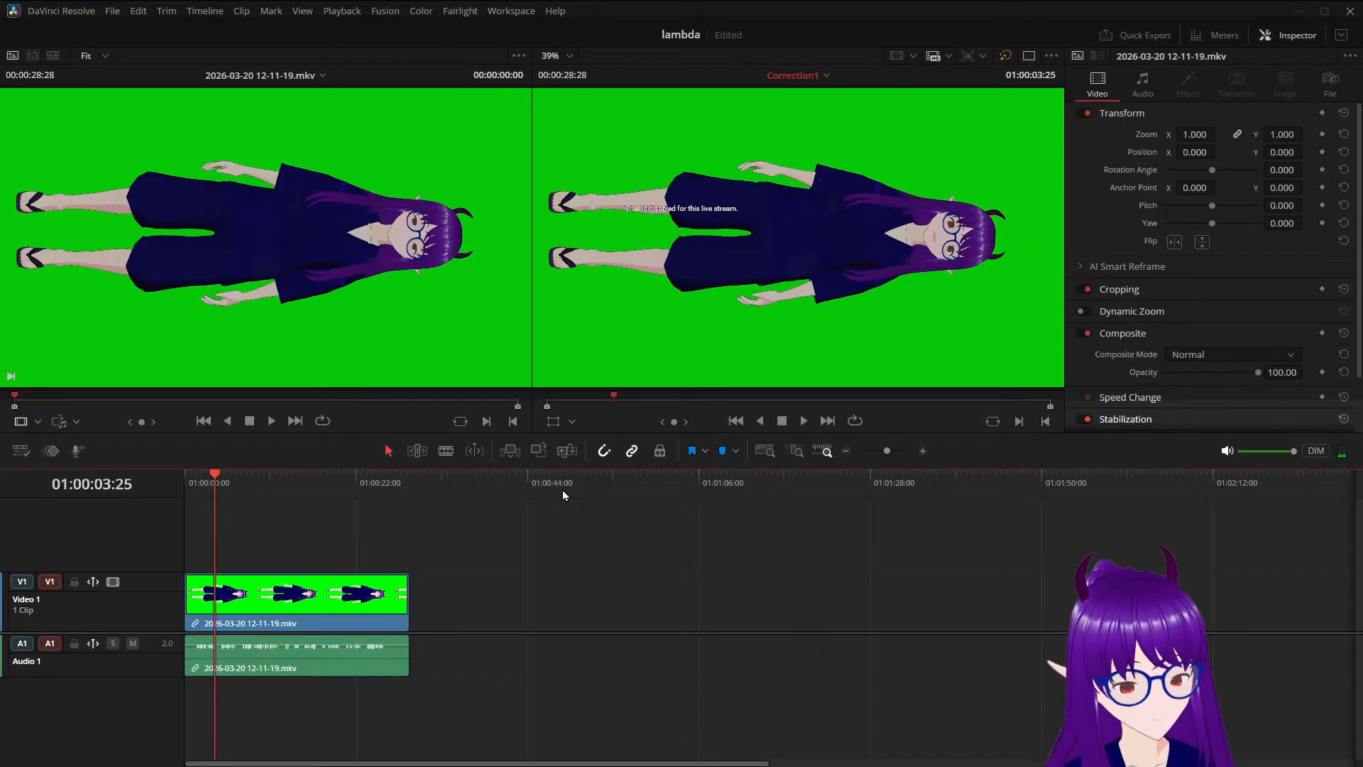
Switch to the Cut page, split the clip at 01:00:01:12 and remove the section before the split
key(shift+3)
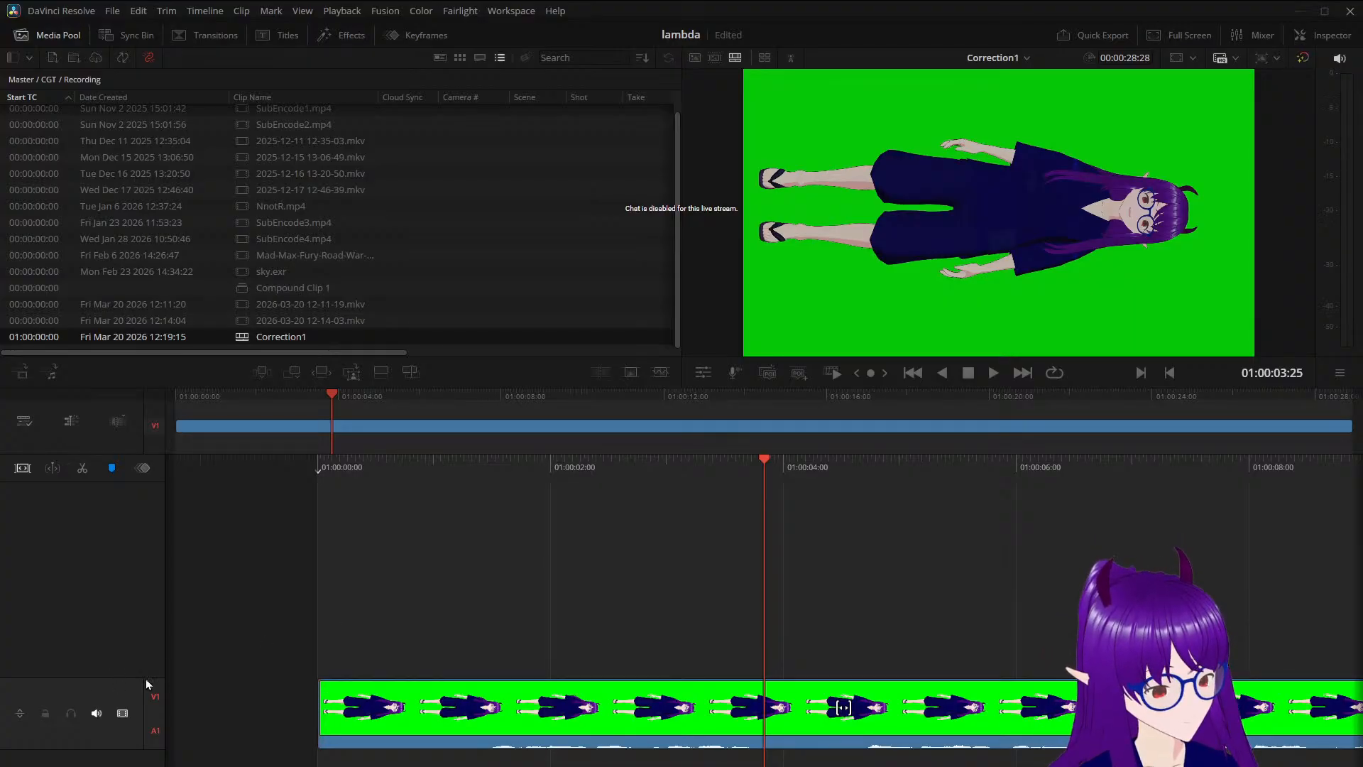
scroll(563, 640, up, 4)
scroll(563, 637, up, 3)
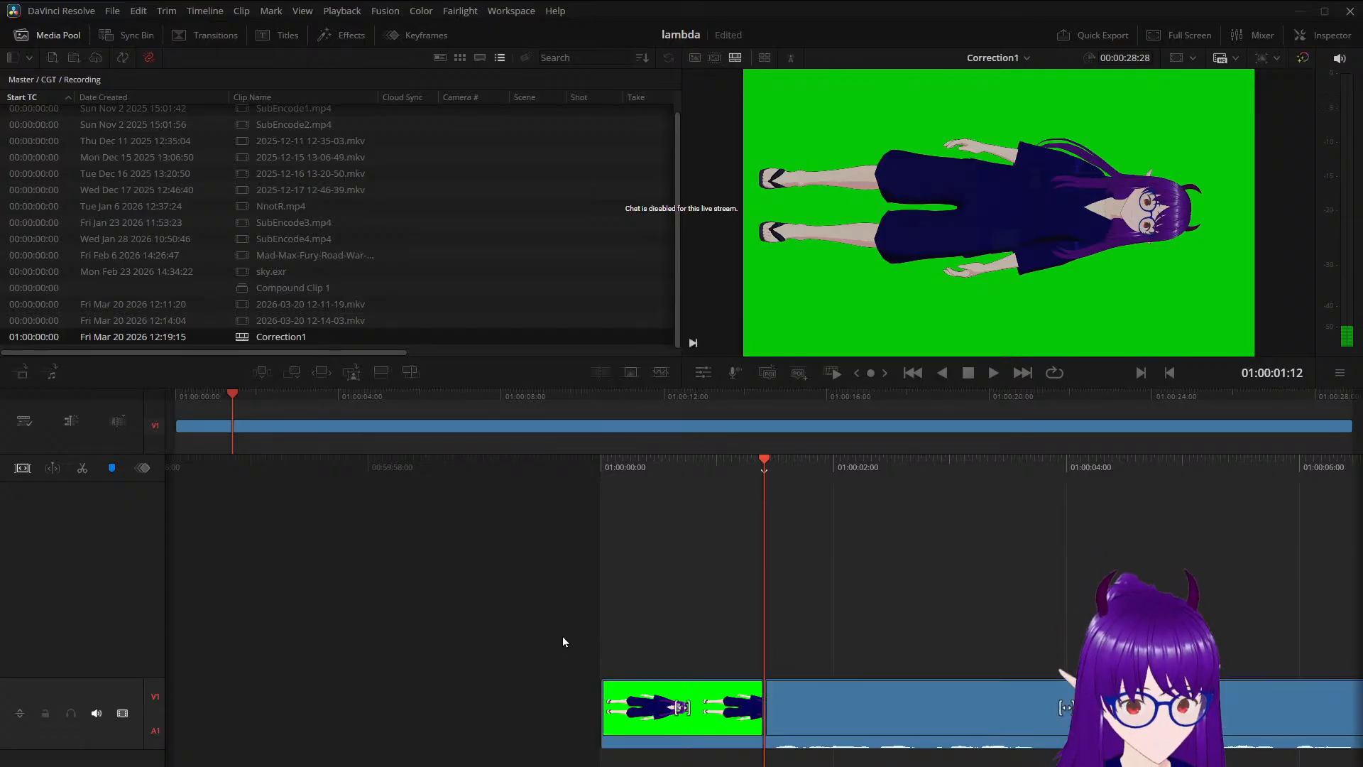
scroll(562, 636, up, 1)
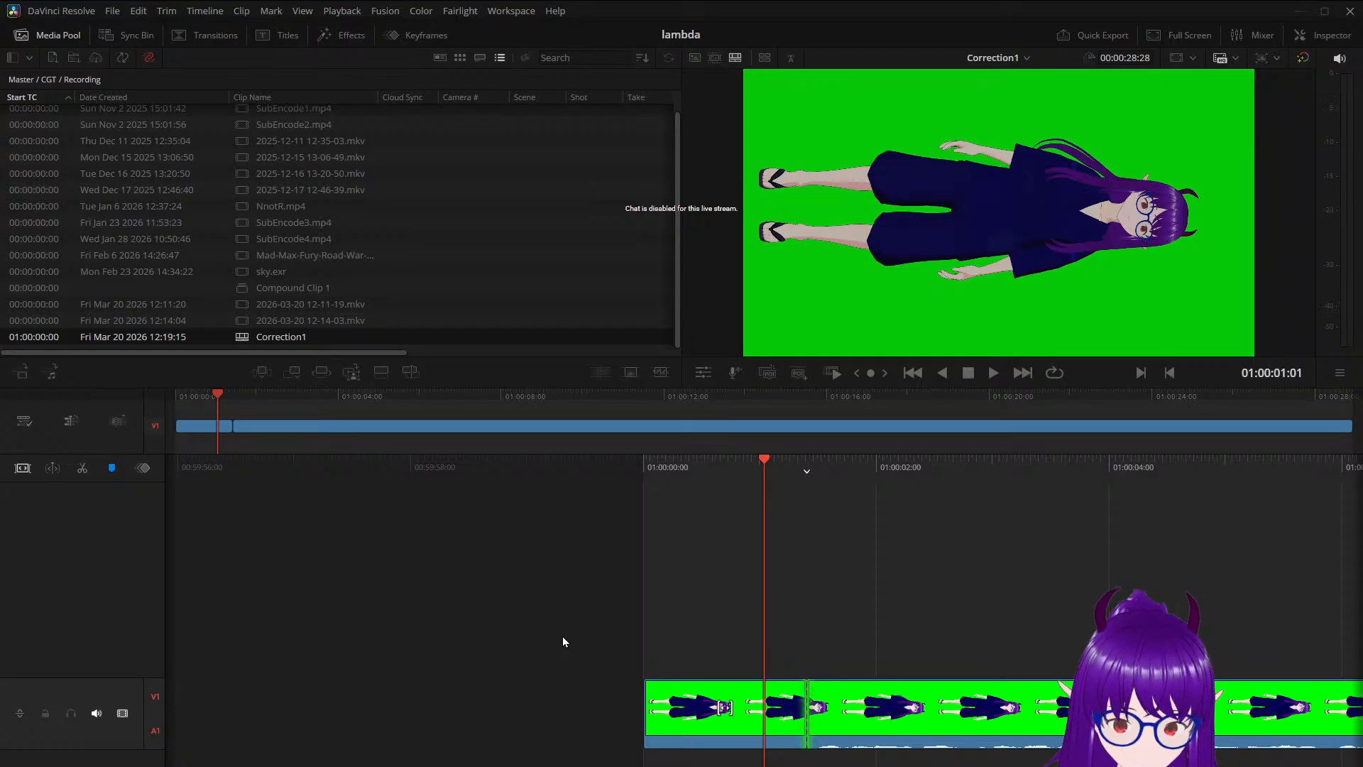
key(Home)
Split the clip after the first spoken phrase at 01:00:02:22 and trim away the pause around the cut
key(space)
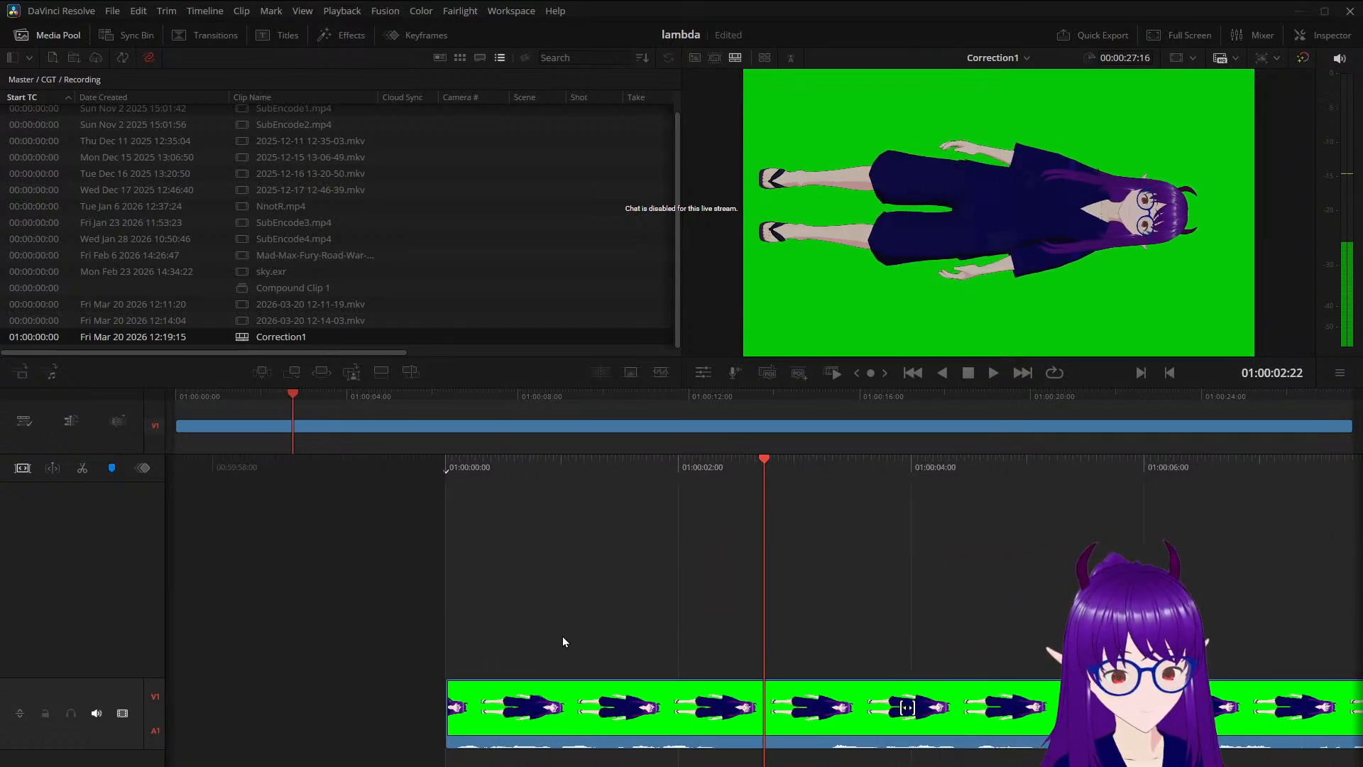
key(ctrl+b)
mouse_move(769, 712)
mouse_down()
mouse_move(820, 712)
mouse_move(736, 712)
mouse_up()
drag(764, 468, 959, 467)
Play across the first cut and extend the end of the first clip by 9 frames
key(space)
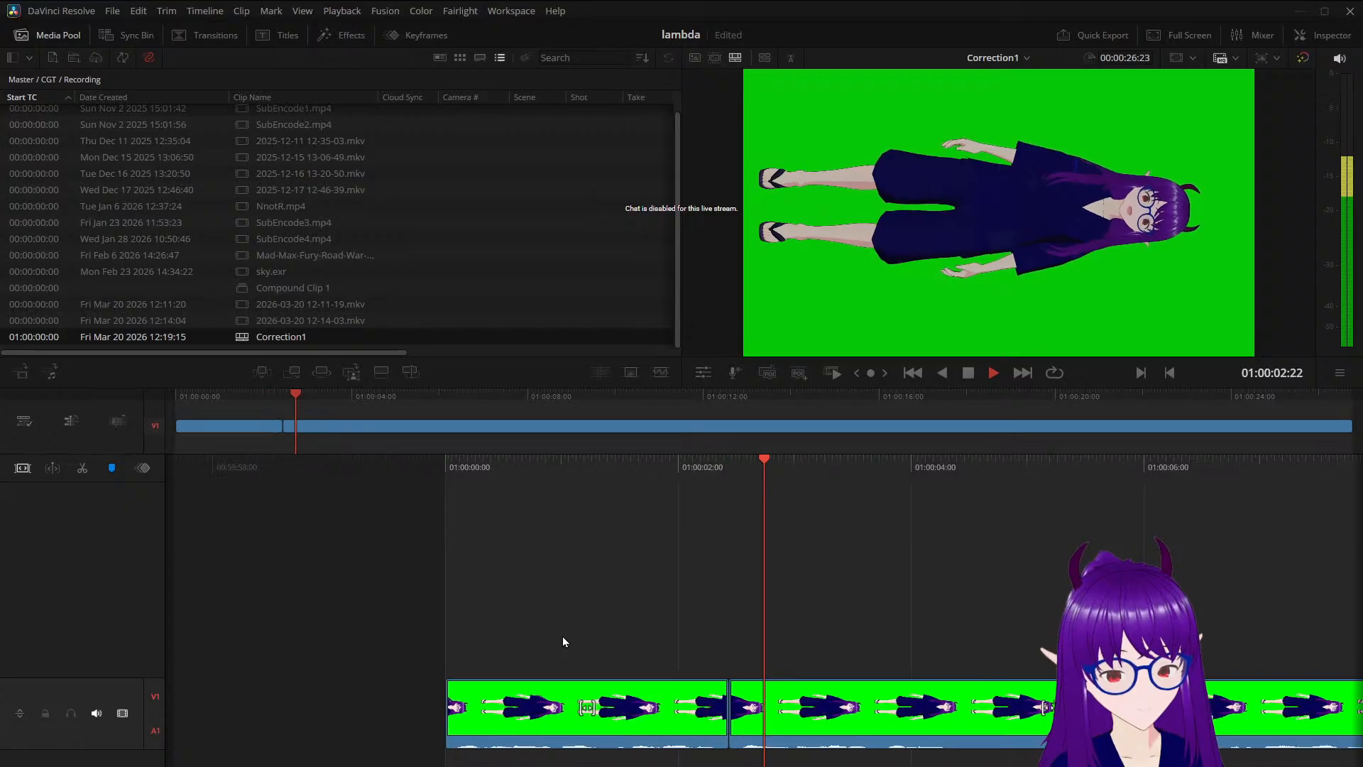
key(space)
key(Up)
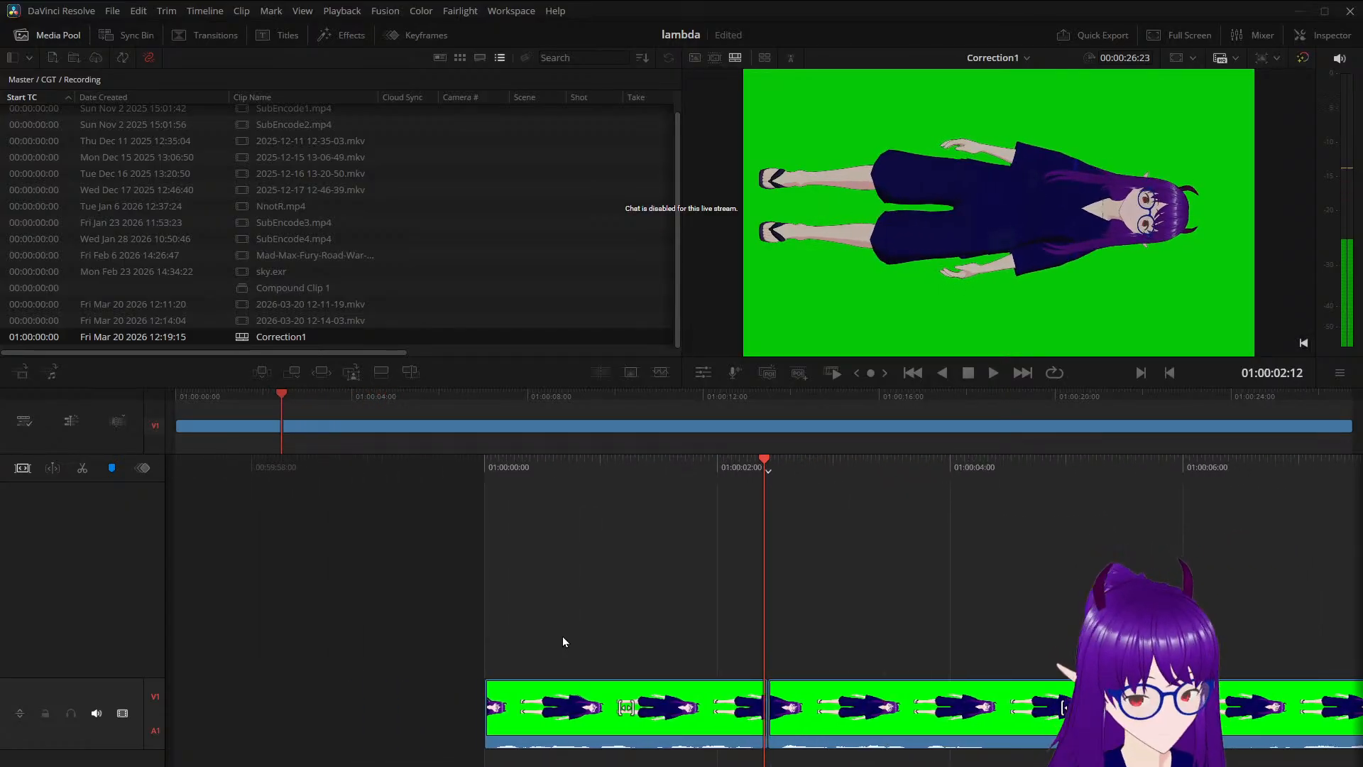
key(shift+period)
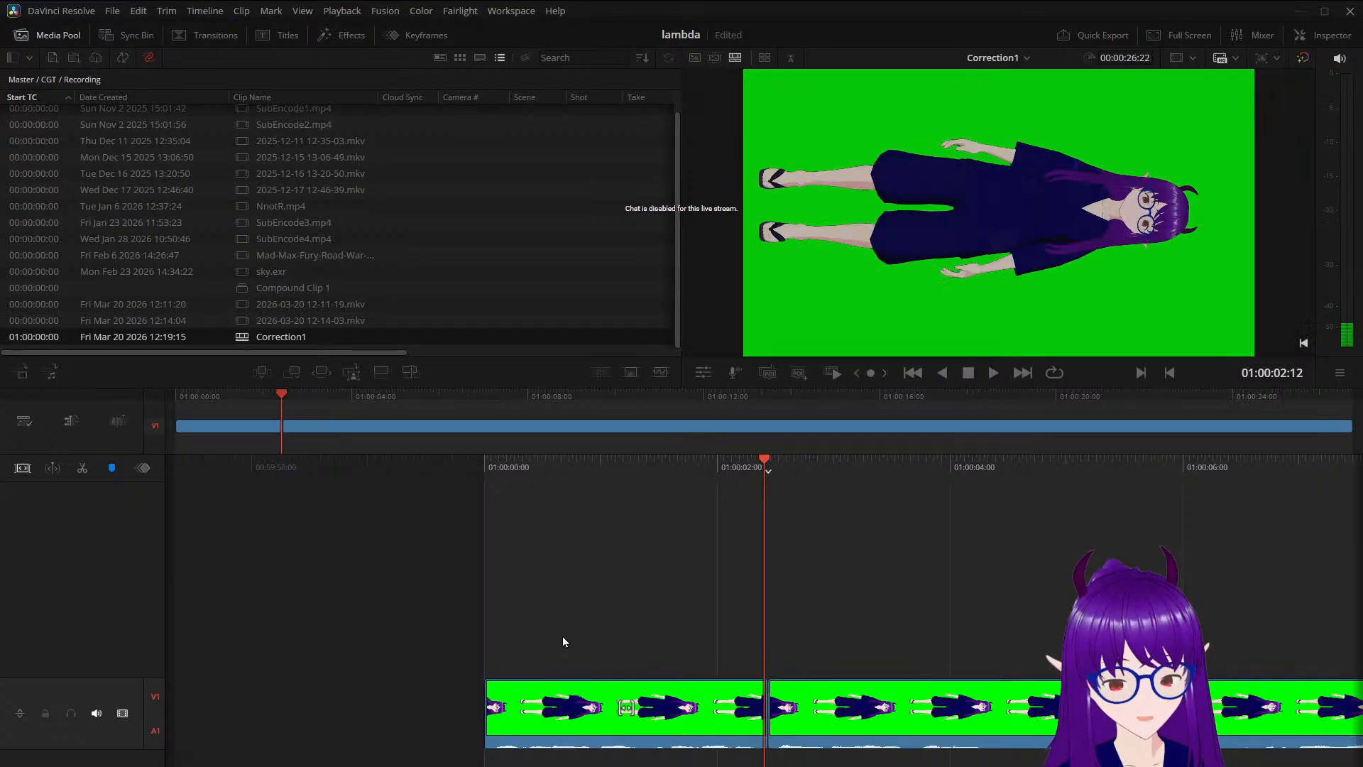
key(shift+period)
key(shift+period)
key(shift+period)
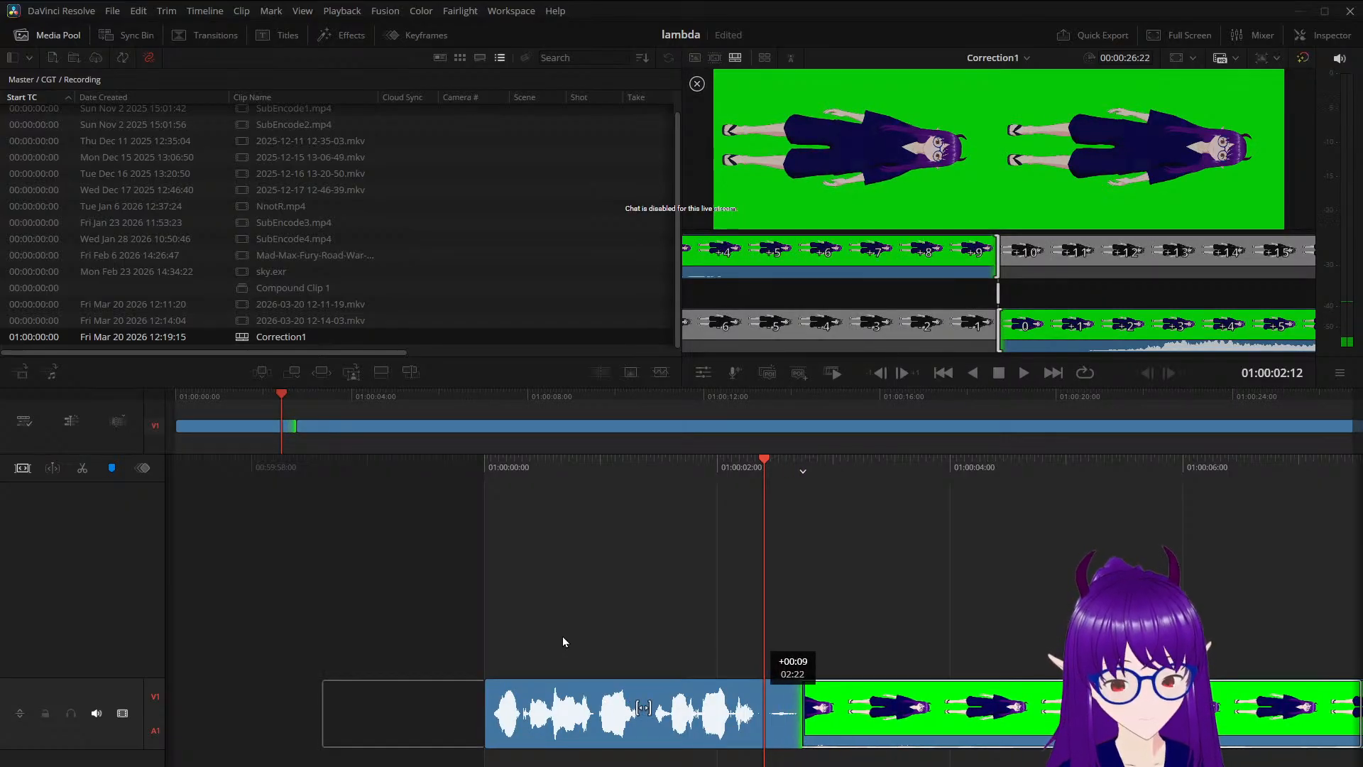
Play from the beginning, split the second clip at 01:00:05:01 and trim the start of the clip after the split
key(Home)
key(space)
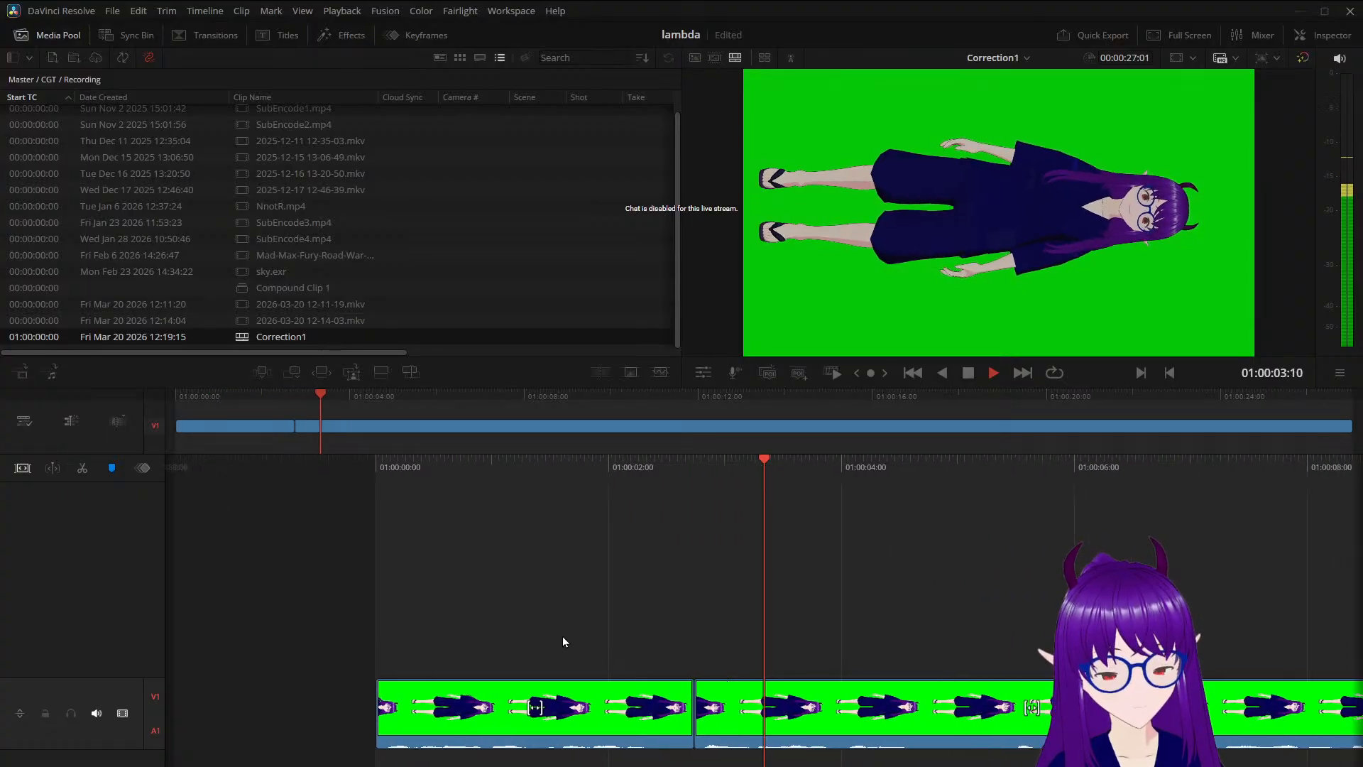
key(space)
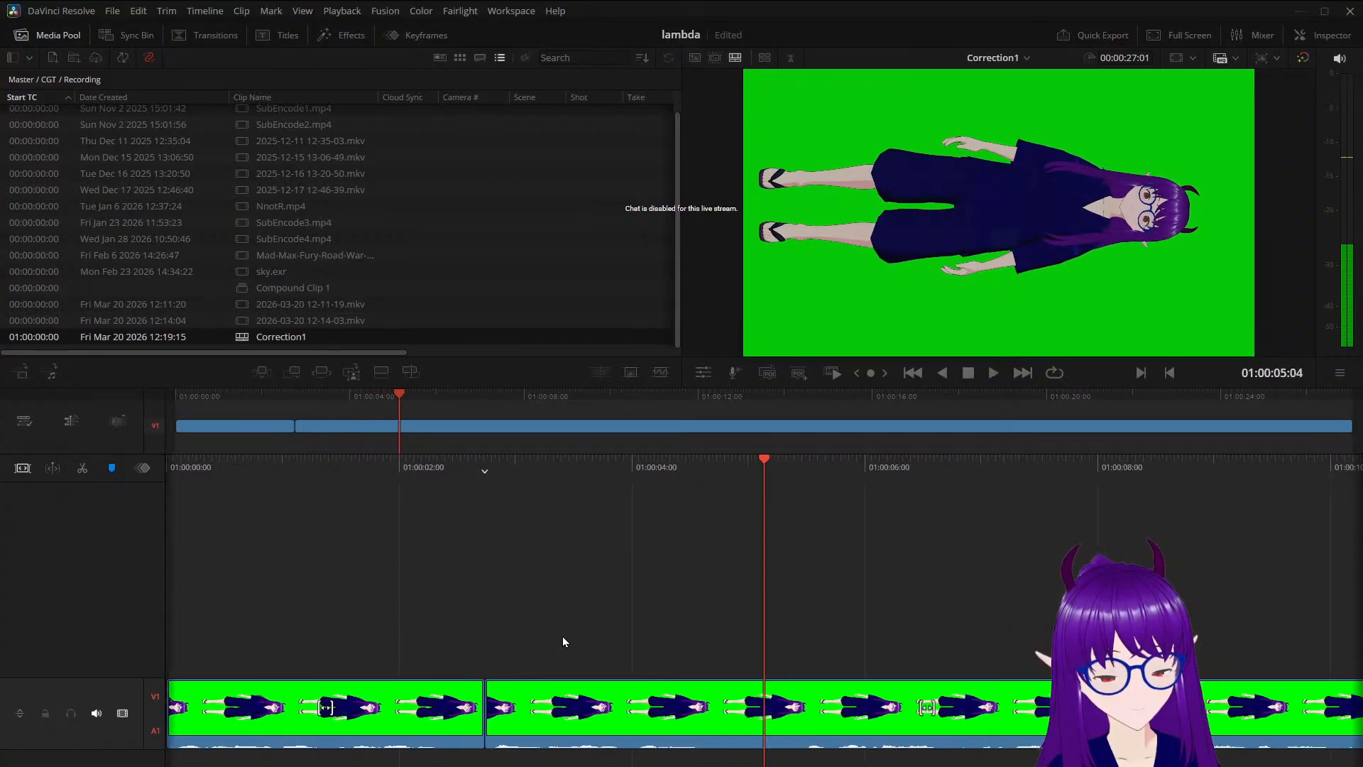
key(ctrl+b)
key(period)
key(period)
key(period)
key(period)
key(period)
key(period)
key(period)
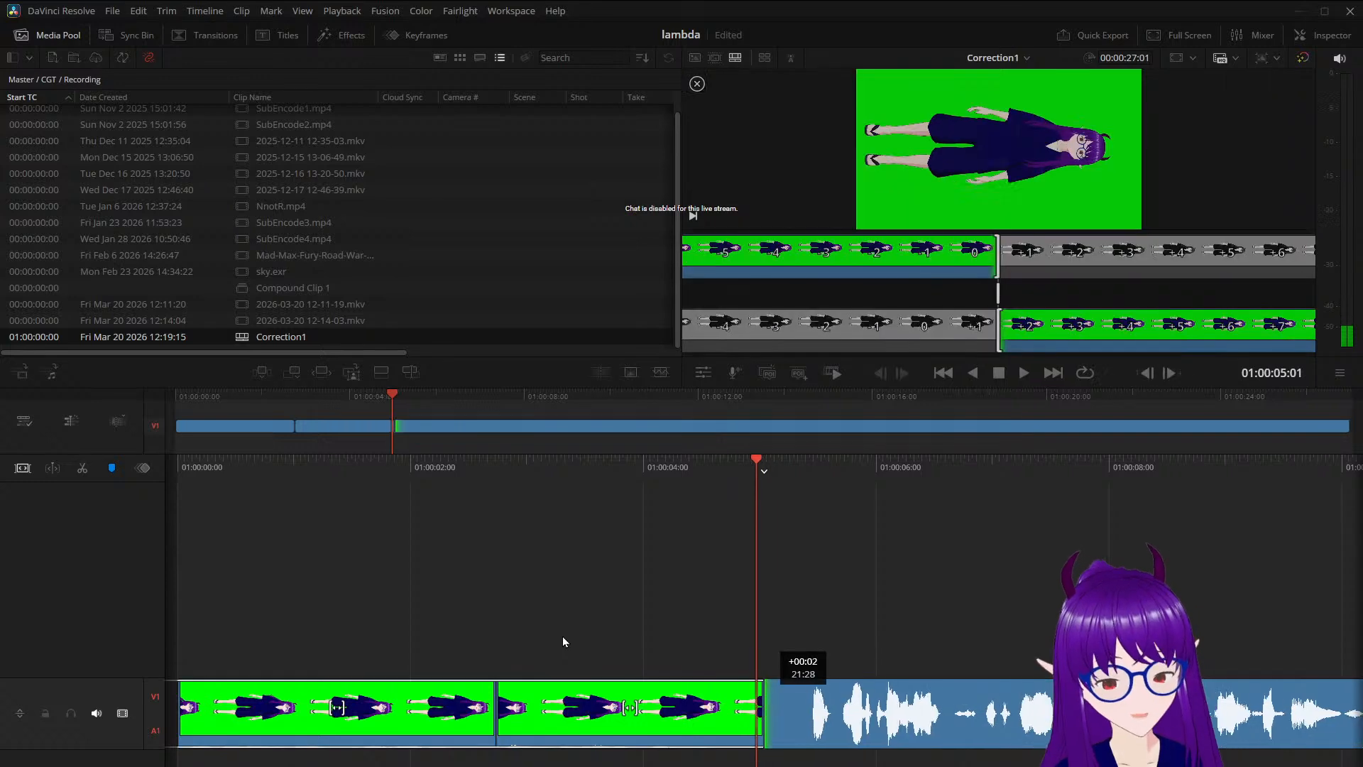
key(period)
Trim the silent frames off the end of the clip before the cut at 01:00:05:01
key(Down)
key(comma)
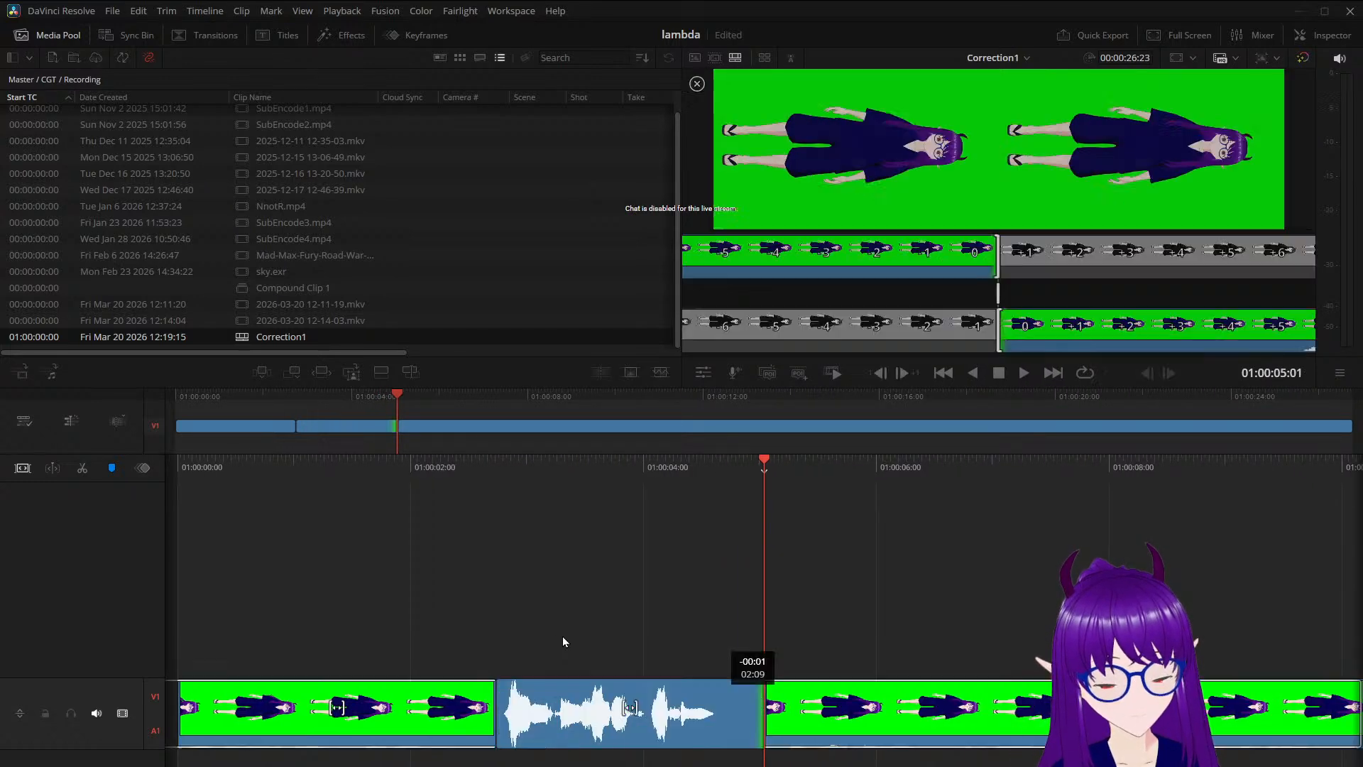
key(comma)
key(comma)
key(comma)
key(comma)
key(comma)
key(comma)
key(comma)
Play on to the next pause, split the clip at 01:00:10:06 and trim about 4 frames from the following clip's start
key(space)
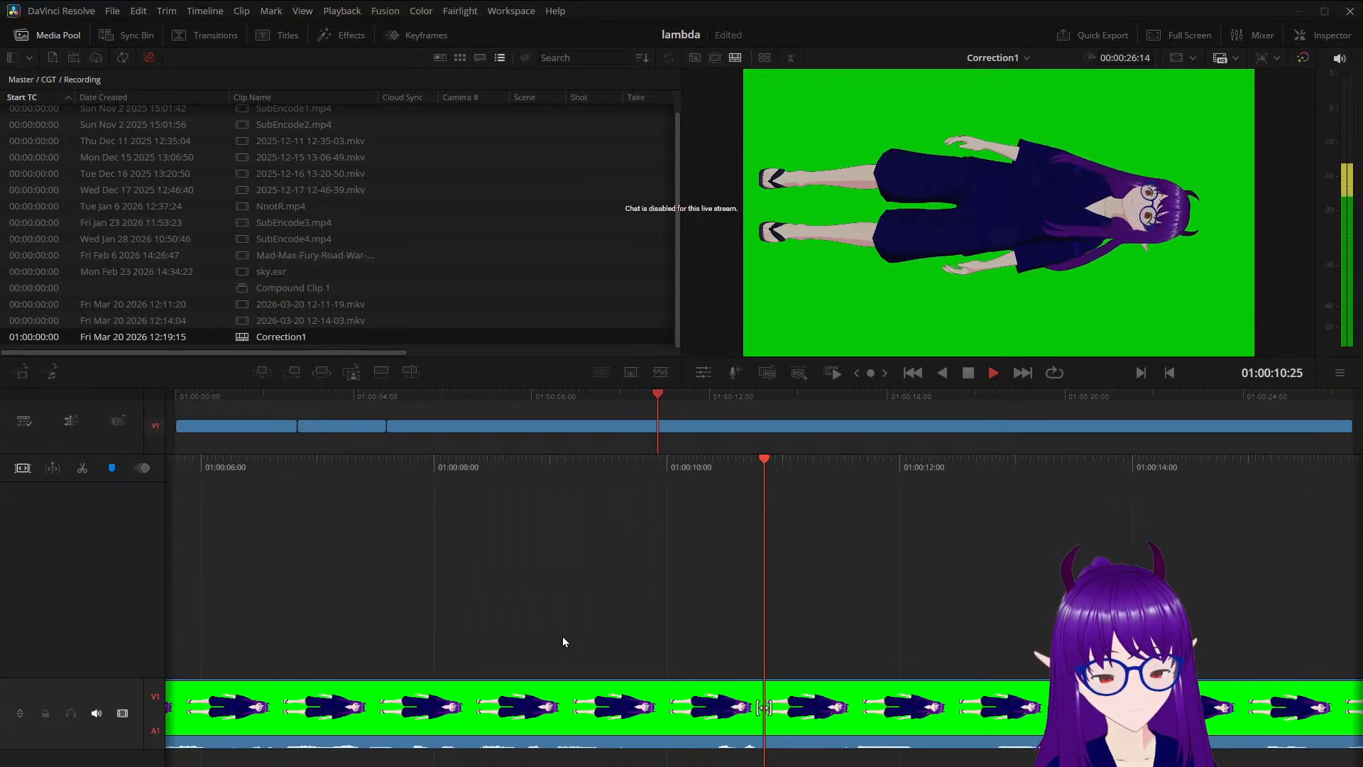
key(j)
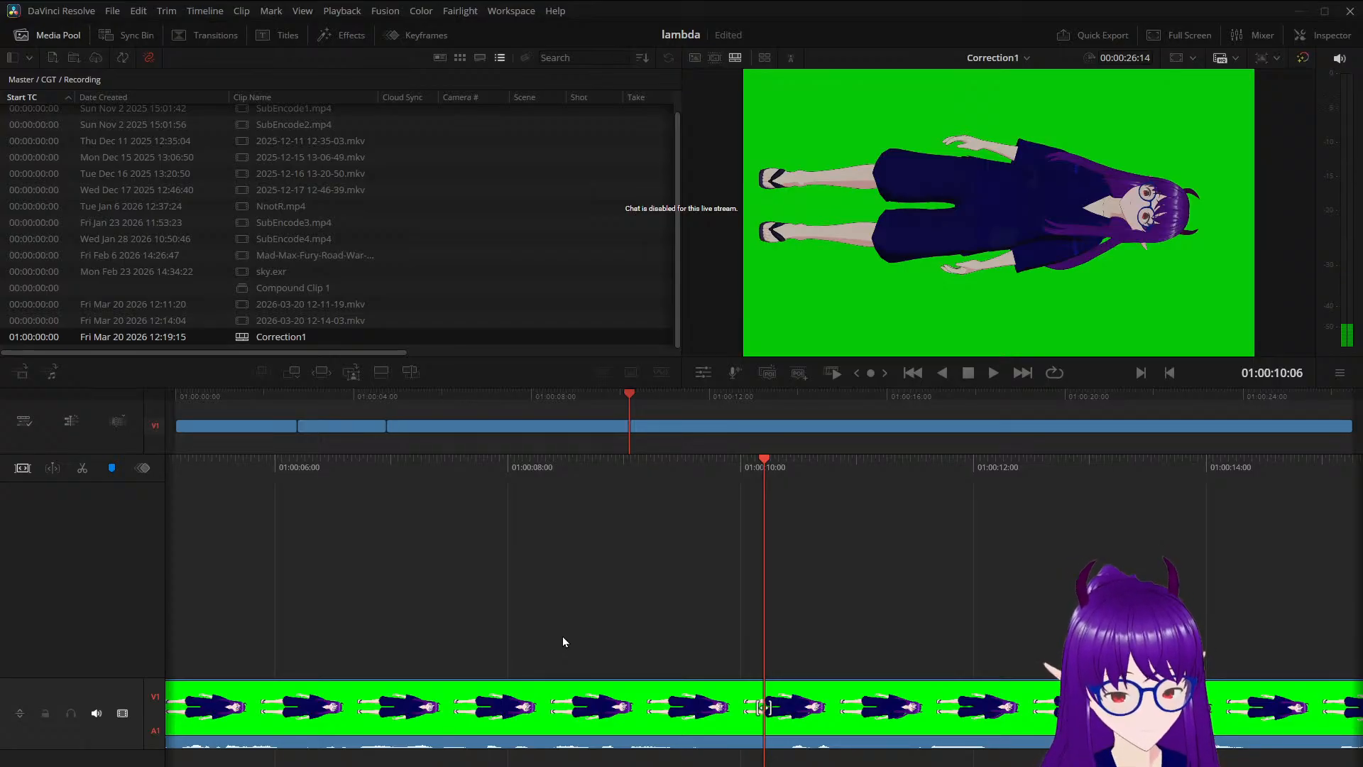
key(ctrl+b)
key(period)
key(period)
key(period)
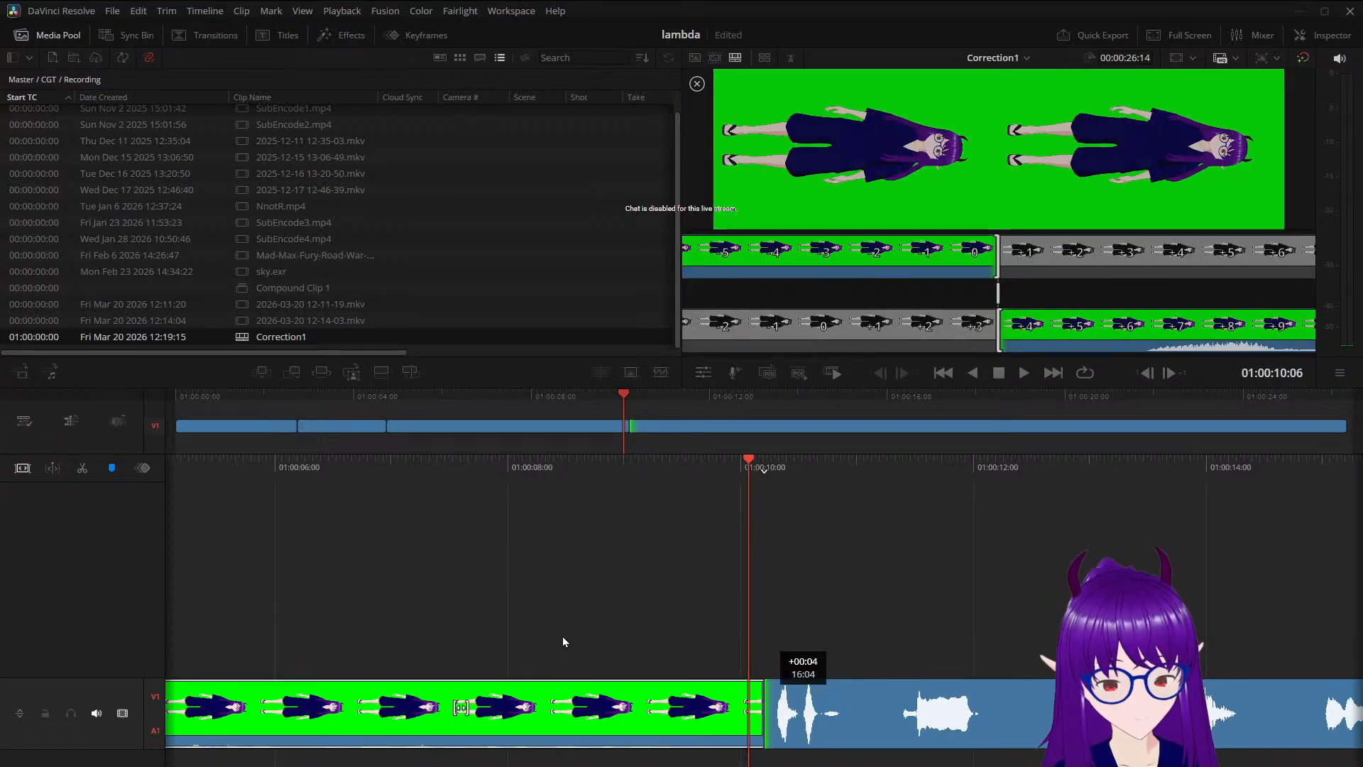
Trim the silent frames off the end of the clip before the cut at 01:00:10:06
key(comma)
key(comma)
key(comma)
key(comma)
key(comma)
key(comma)
key(comma)
key(comma)
Split the clip at 01:00:10:20, trimming 6 frames from the following clip's start and 4 frames from the preceding clip's end
key(space)
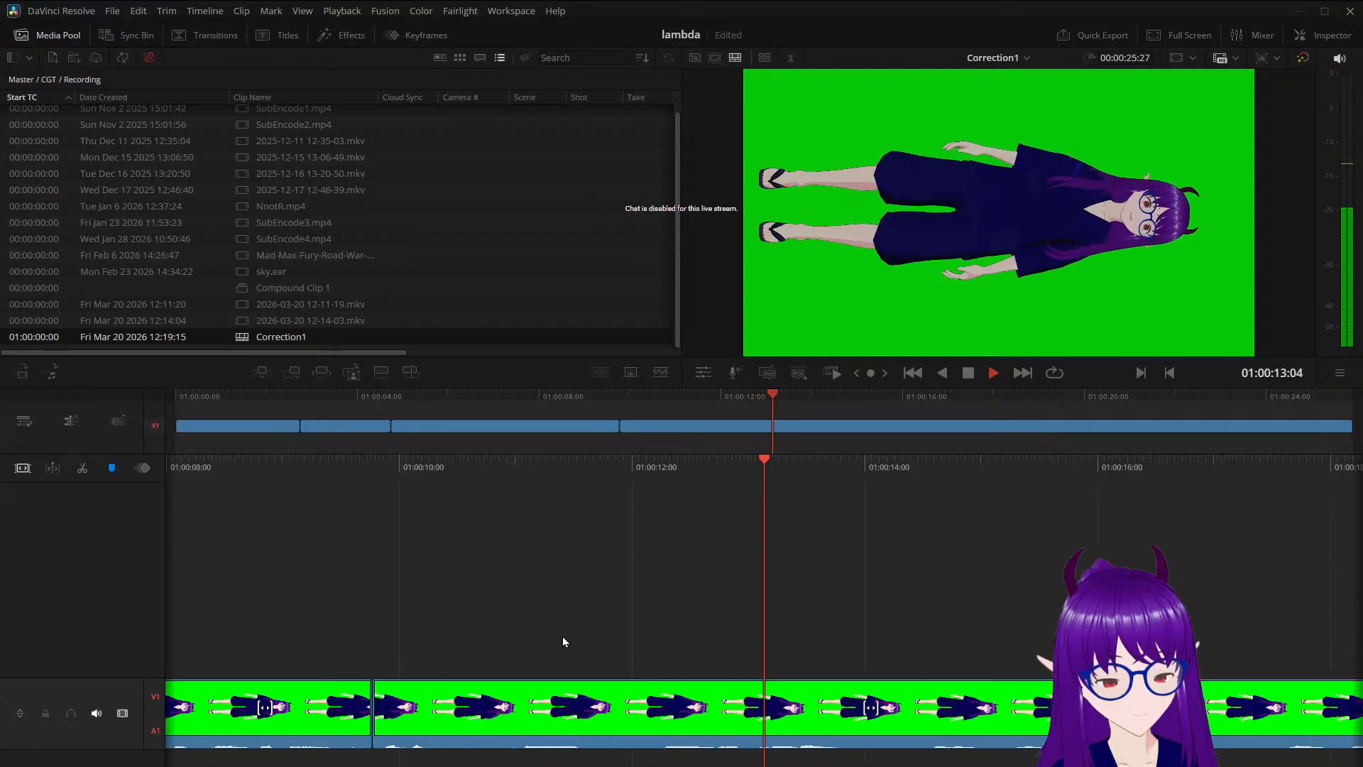
key(j)
key(k)
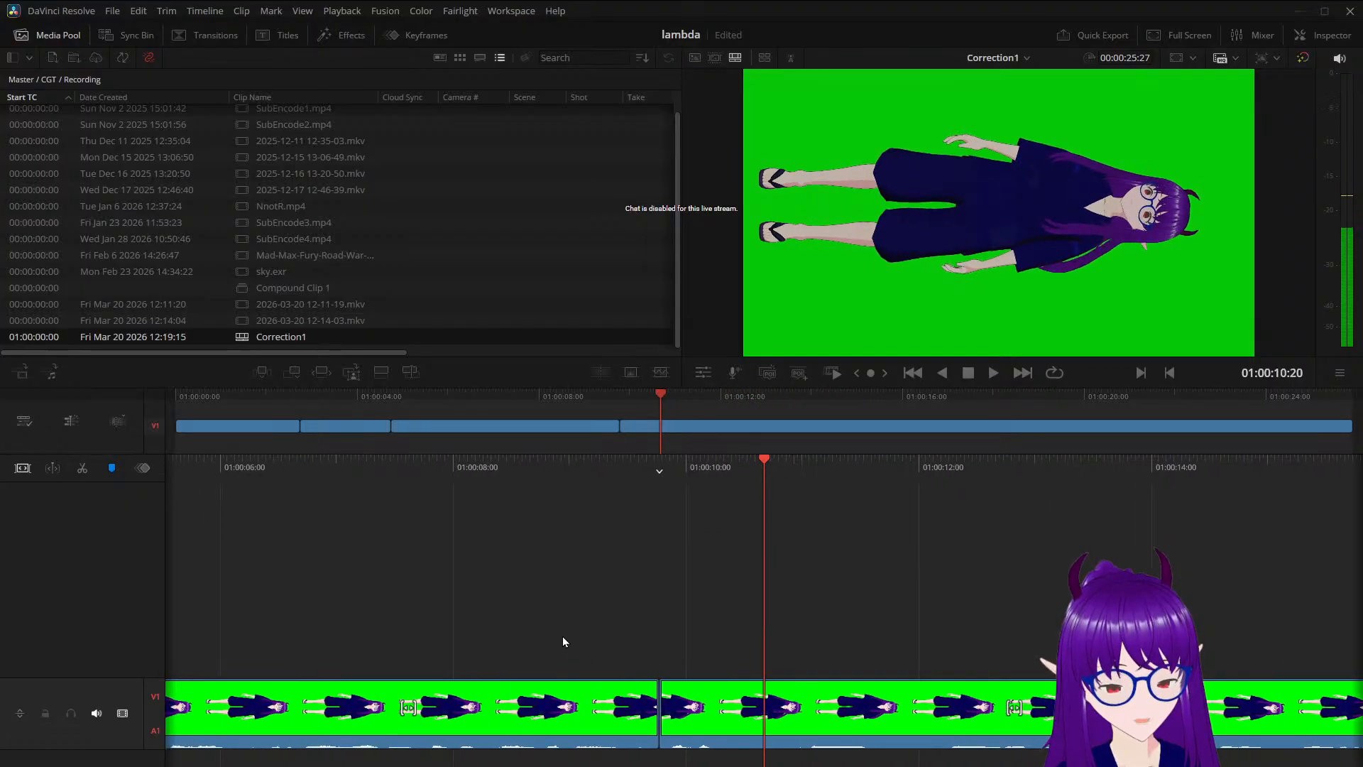
key(shift+period)
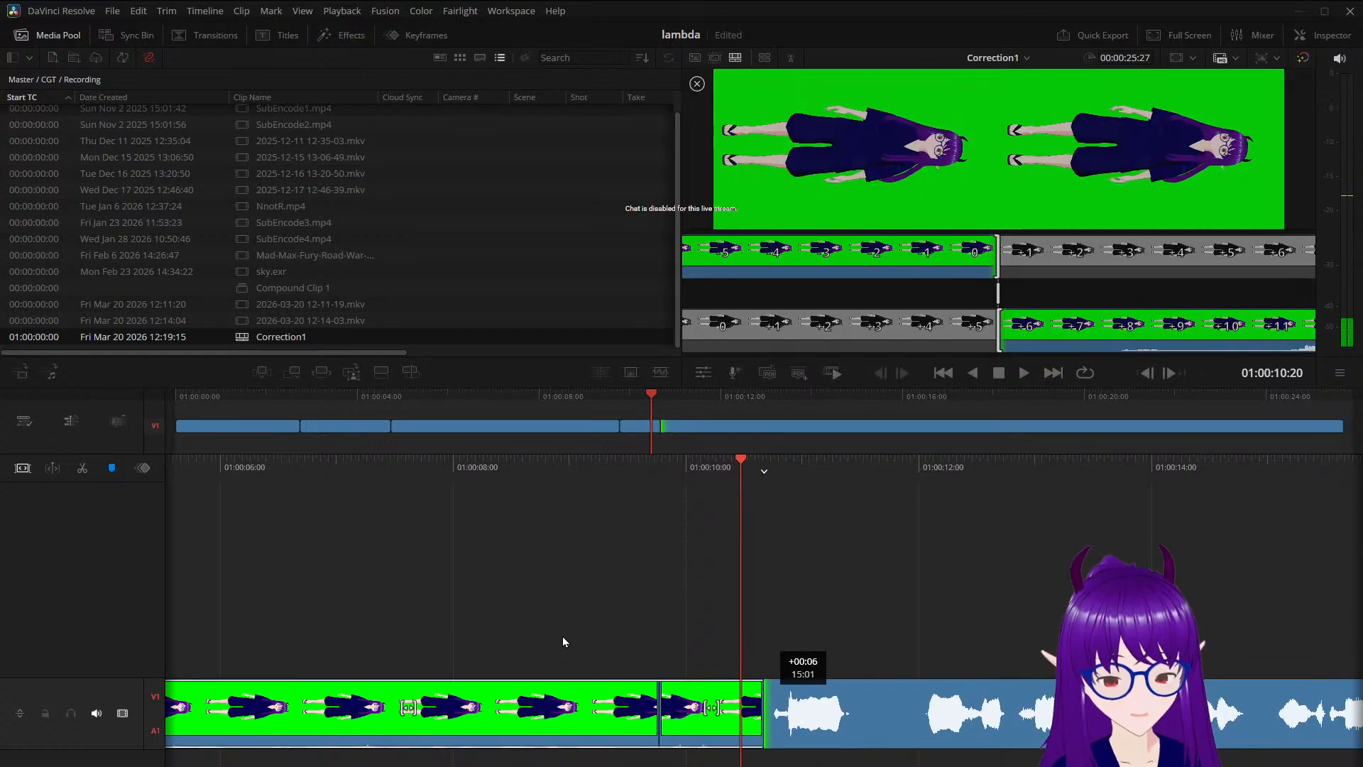
key(comma)
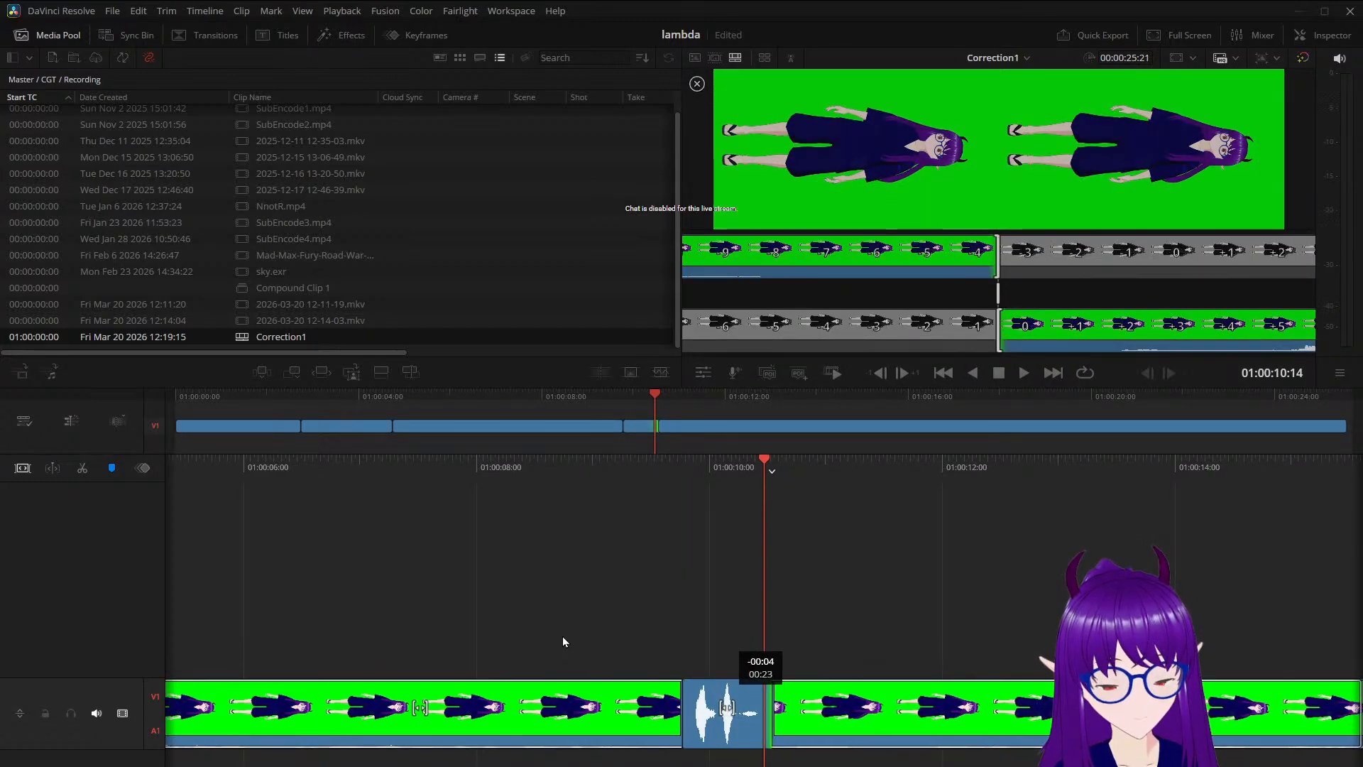
Split the clip at 01:00:11:17 and trim the pause from both sides of the cut
key(l)
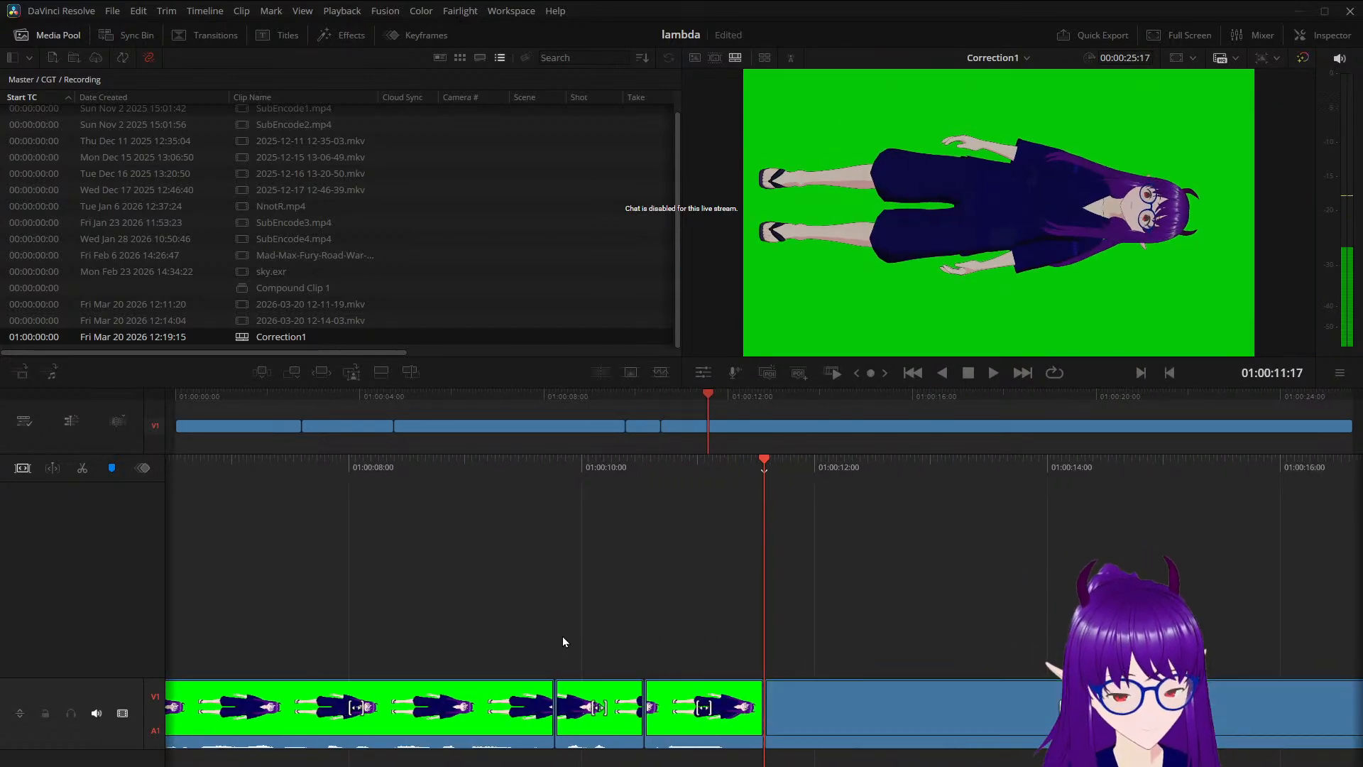
key(v)
key(comma)
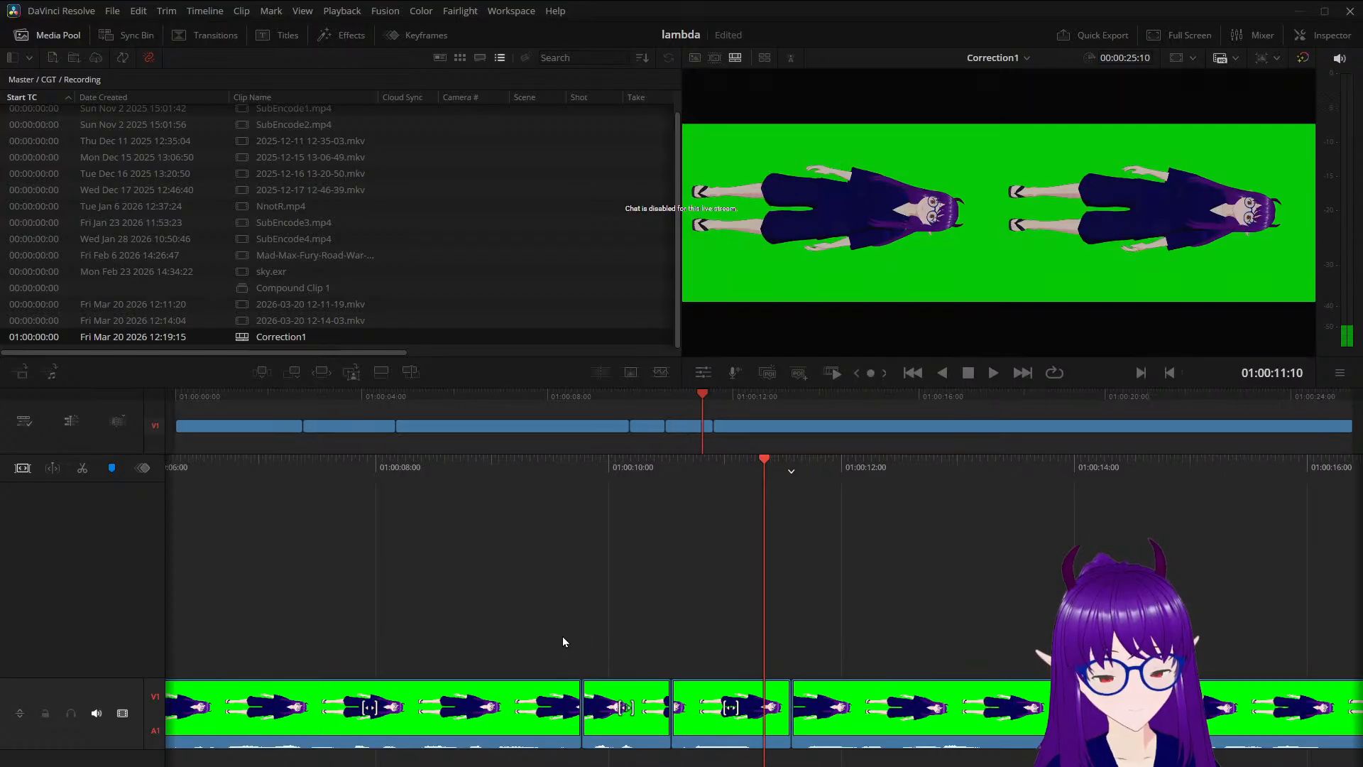
Play on, split the clip at 01:00:13:11 and trim 13 frames from the start of the following clip
key(l)
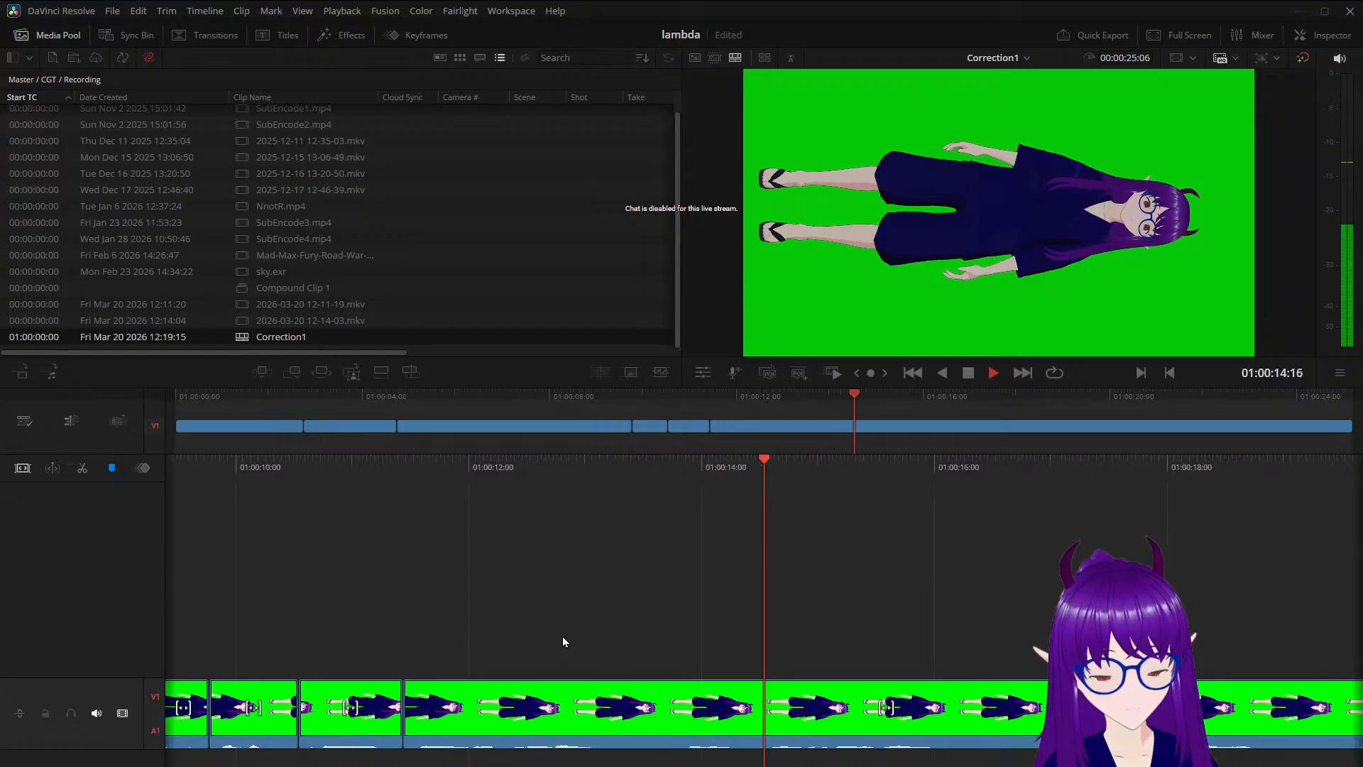
key(space)
scroll(563, 642, left, 5)
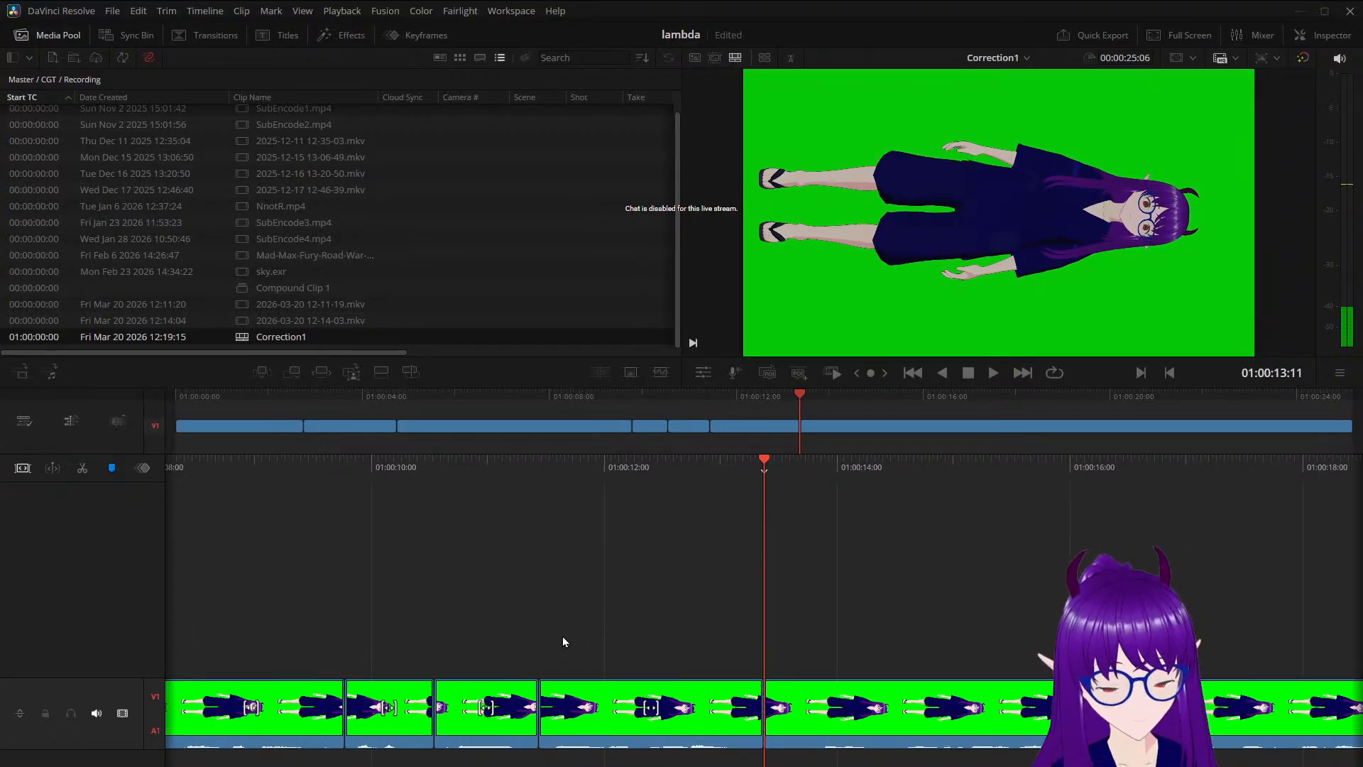
key(ctrl+b)
key(period)
key(period)
key(period)
key(period)
key(period)
key(period)
key(period)
key(period)
key(period)
key(period)
key(period)
key(period)
key(period)
Trim 4 frames off the end of the clip before the cut at 01:00:13:11
key(comma)
key(comma)
key(comma)
key(comma)
key(comma)
key(comma)
key(comma)
key(comma)
key(comma)
key(comma)
key(comma)
key(comma)
key(comma)
key(comma)
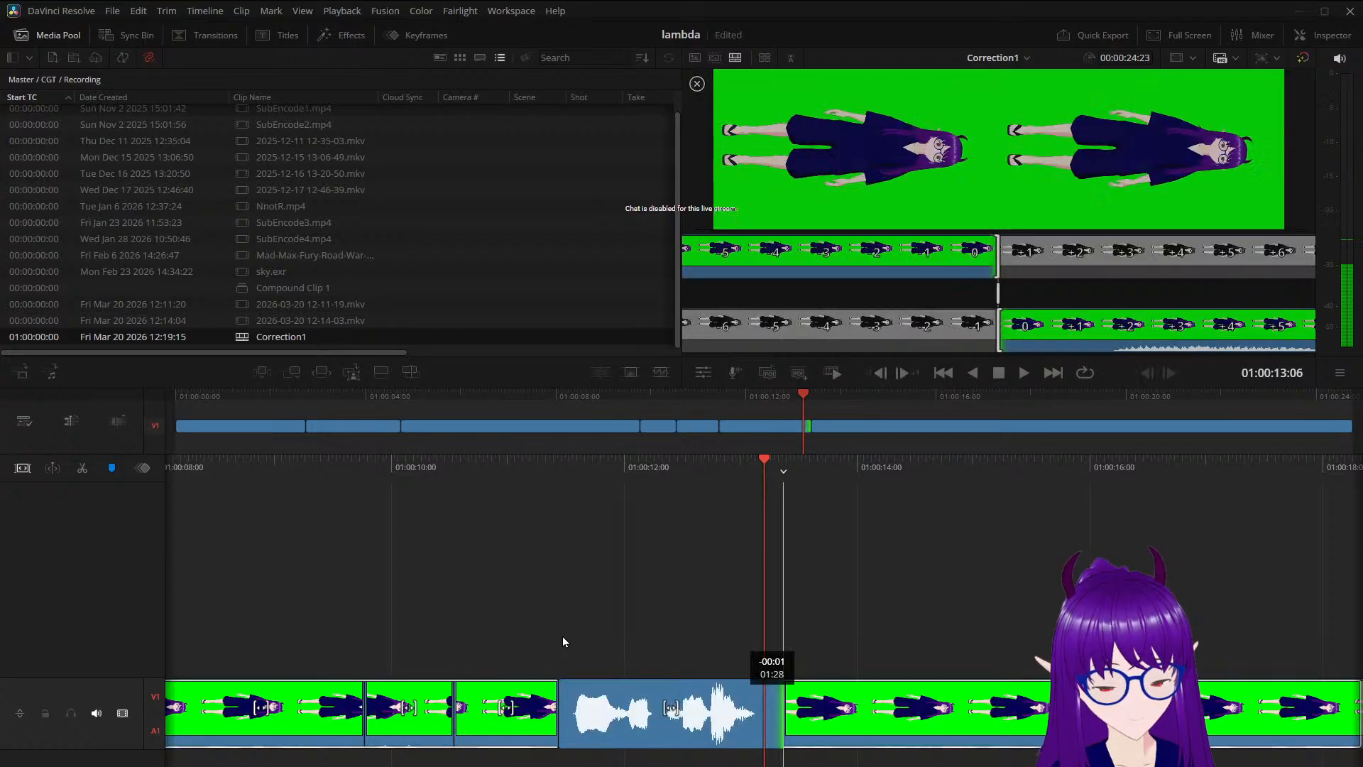
key(comma)
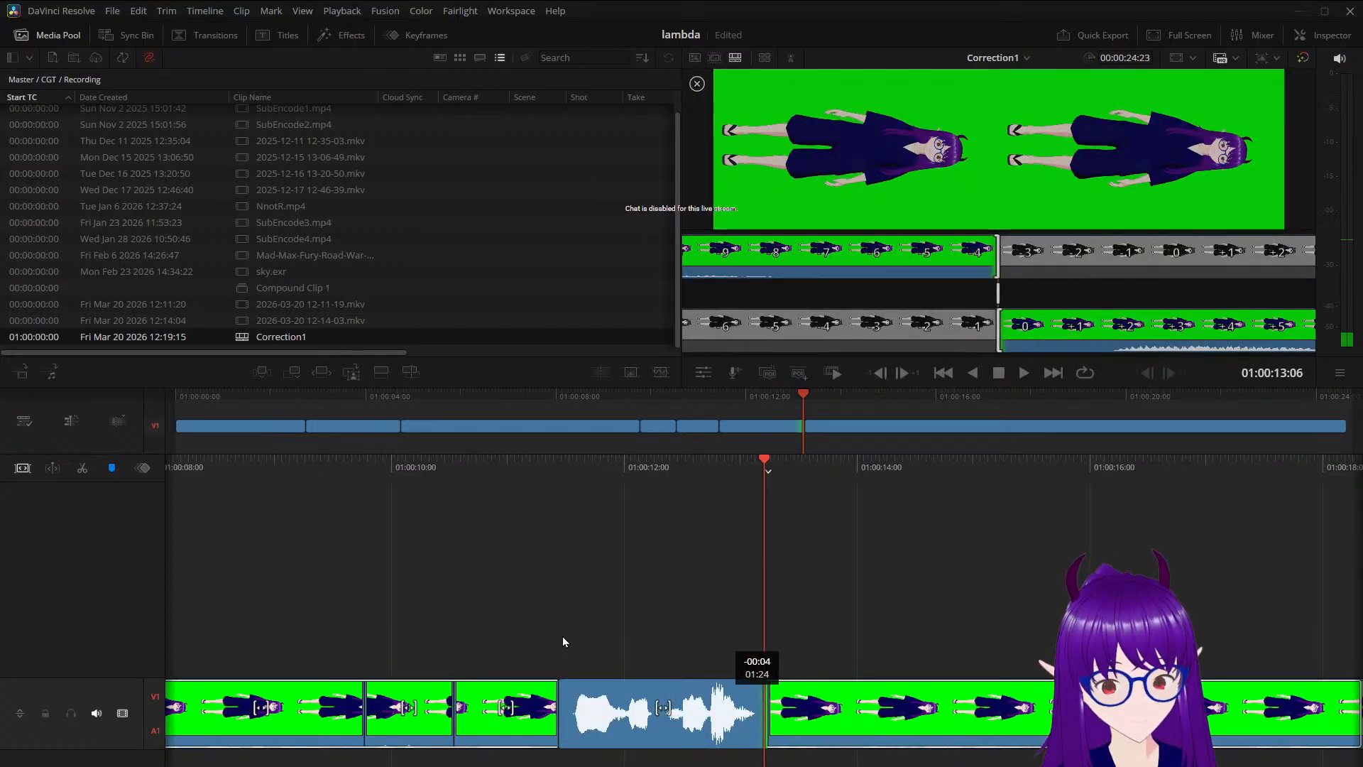
Play on, split the clip at 01:00:15:22, trimming 16 frames from the following clip's start and 2 frames from the preceding clip's end
key(space)
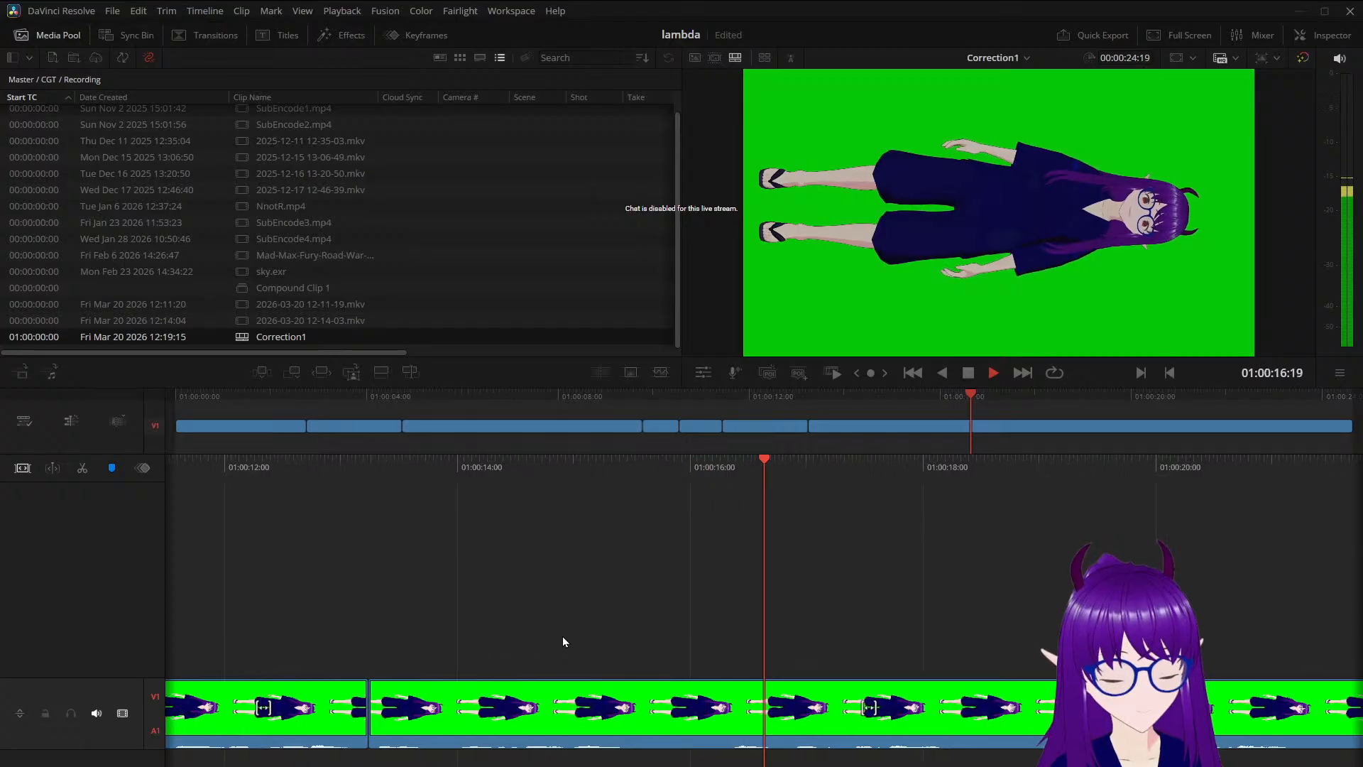
scroll(563, 638, up, 5)
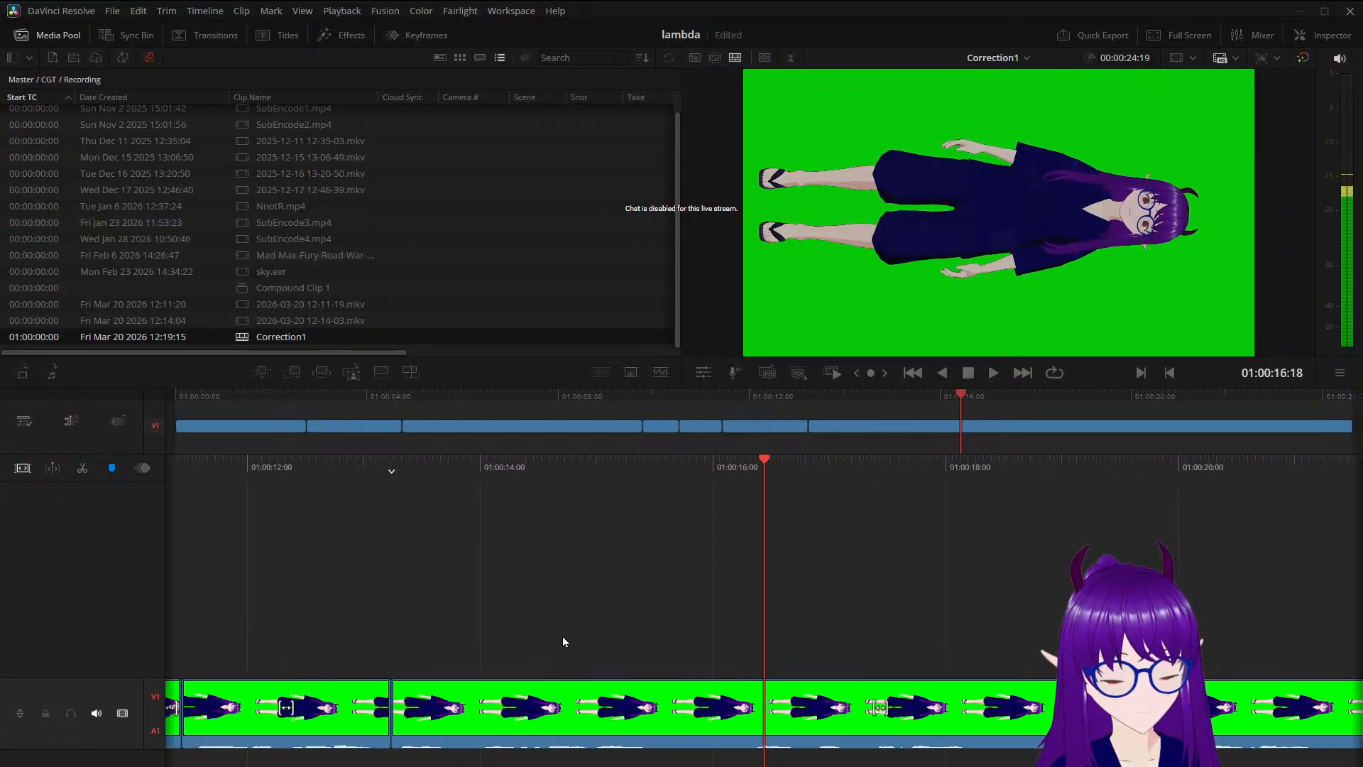
key(ctrl+b)
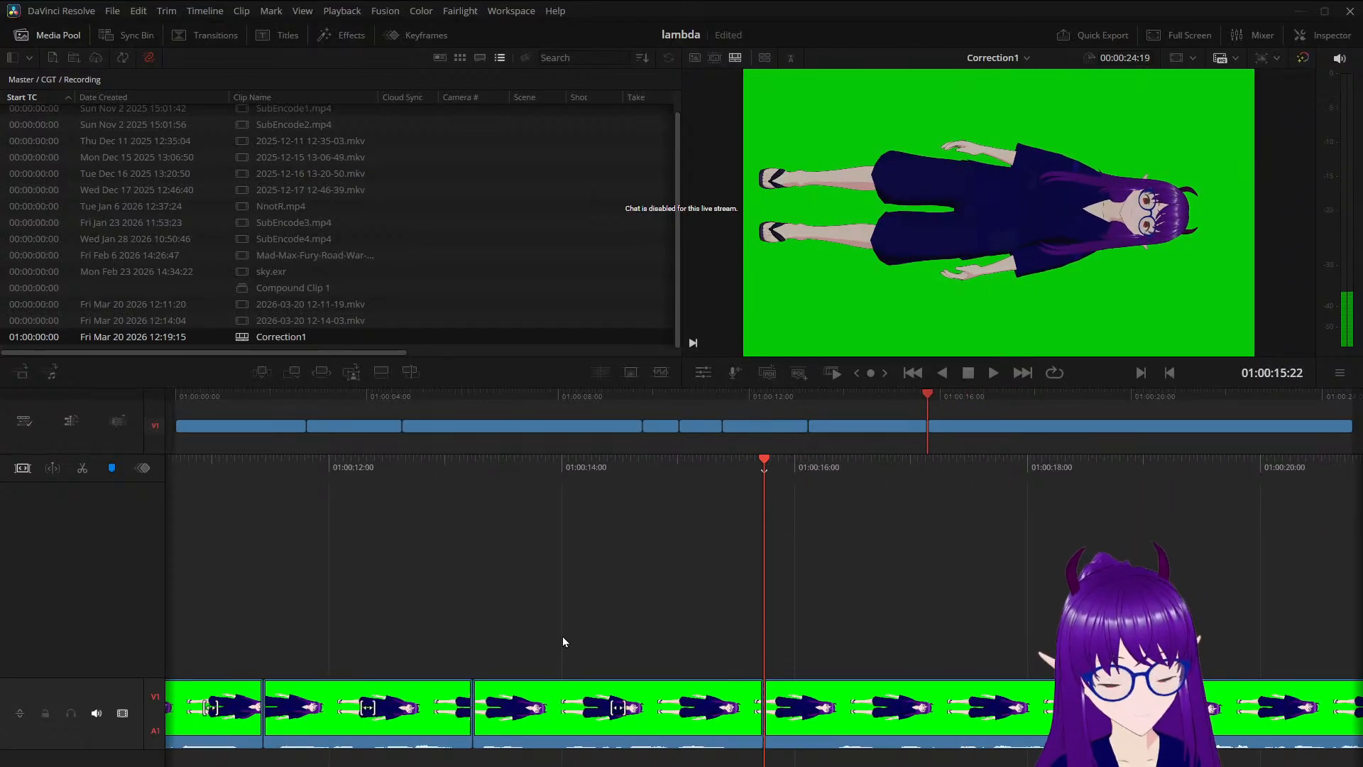
scroll(562, 636, down, 5)
scroll(563, 636, up, 6)
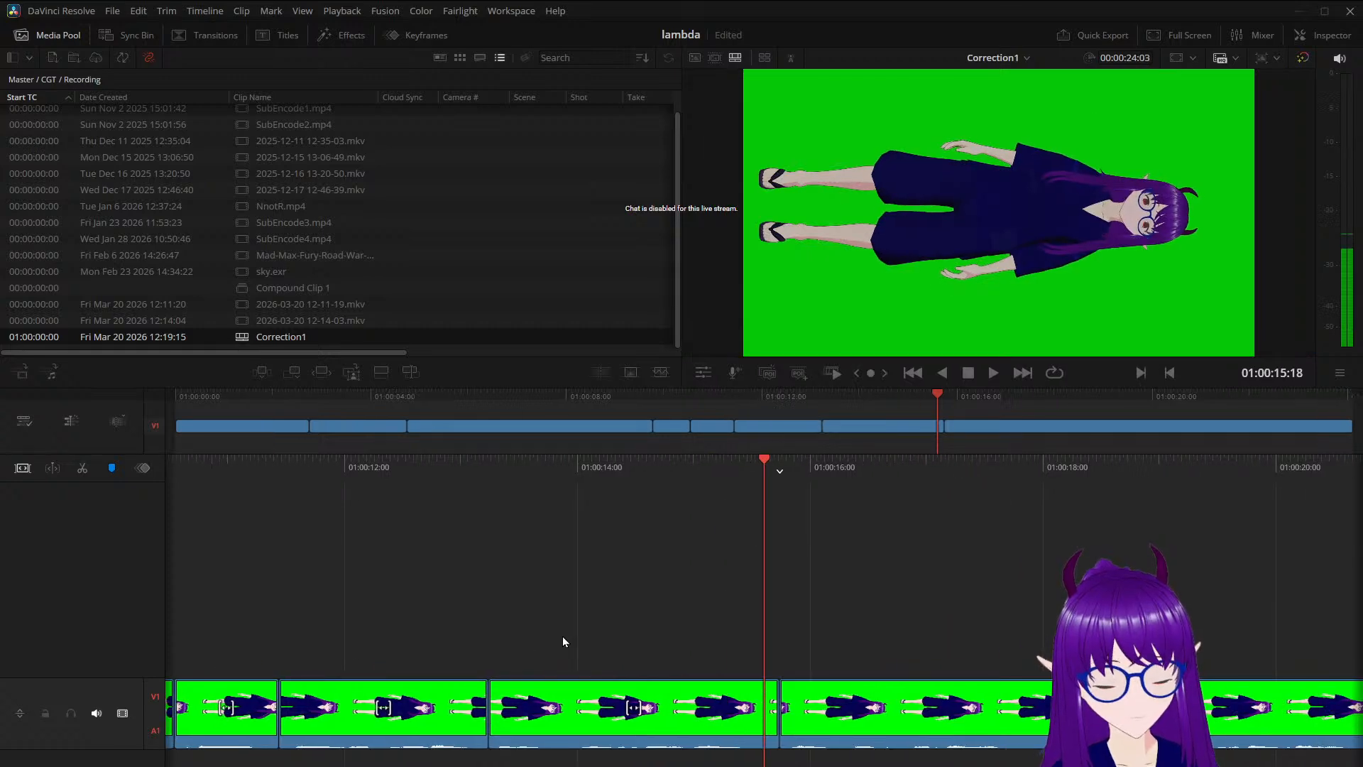
Play on through the next phrases and split the clip at the pause at 01:00:18:00
key(space)
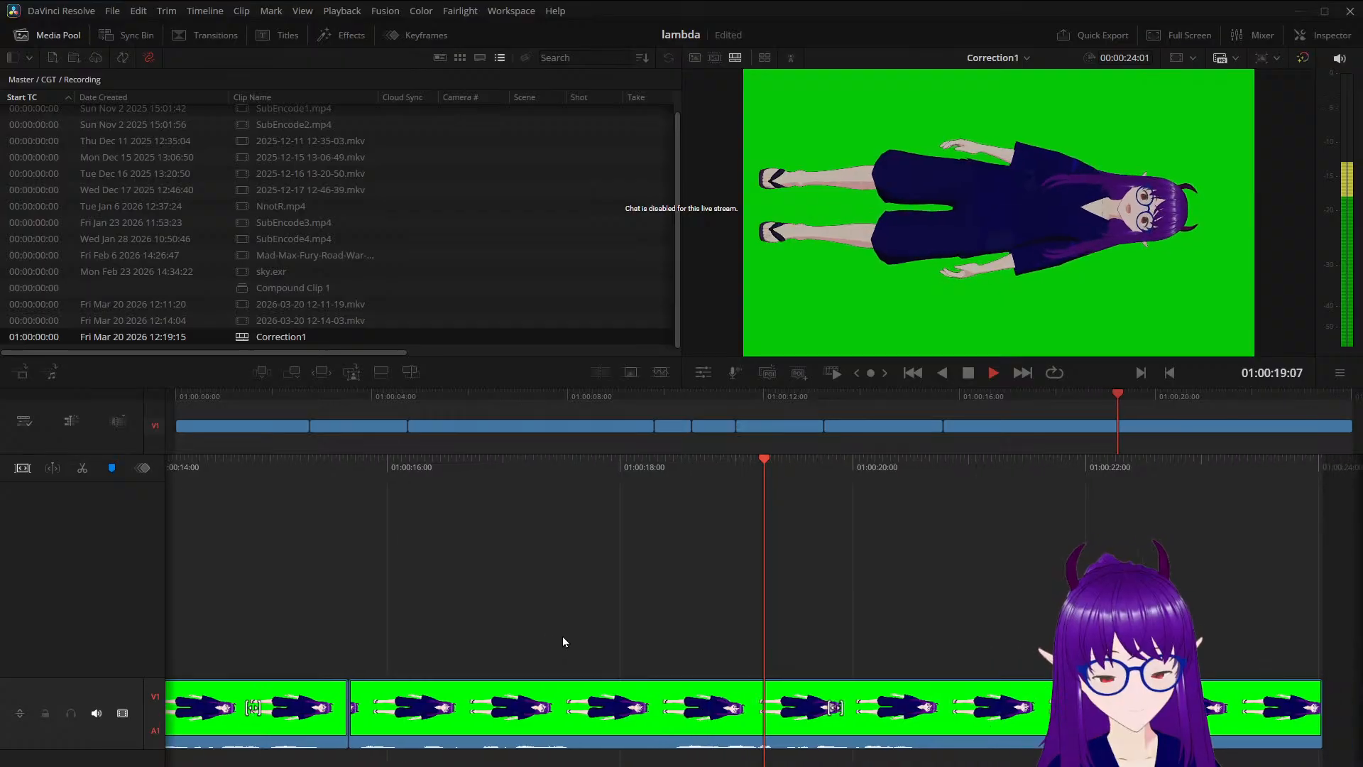
key(j)
key(j)
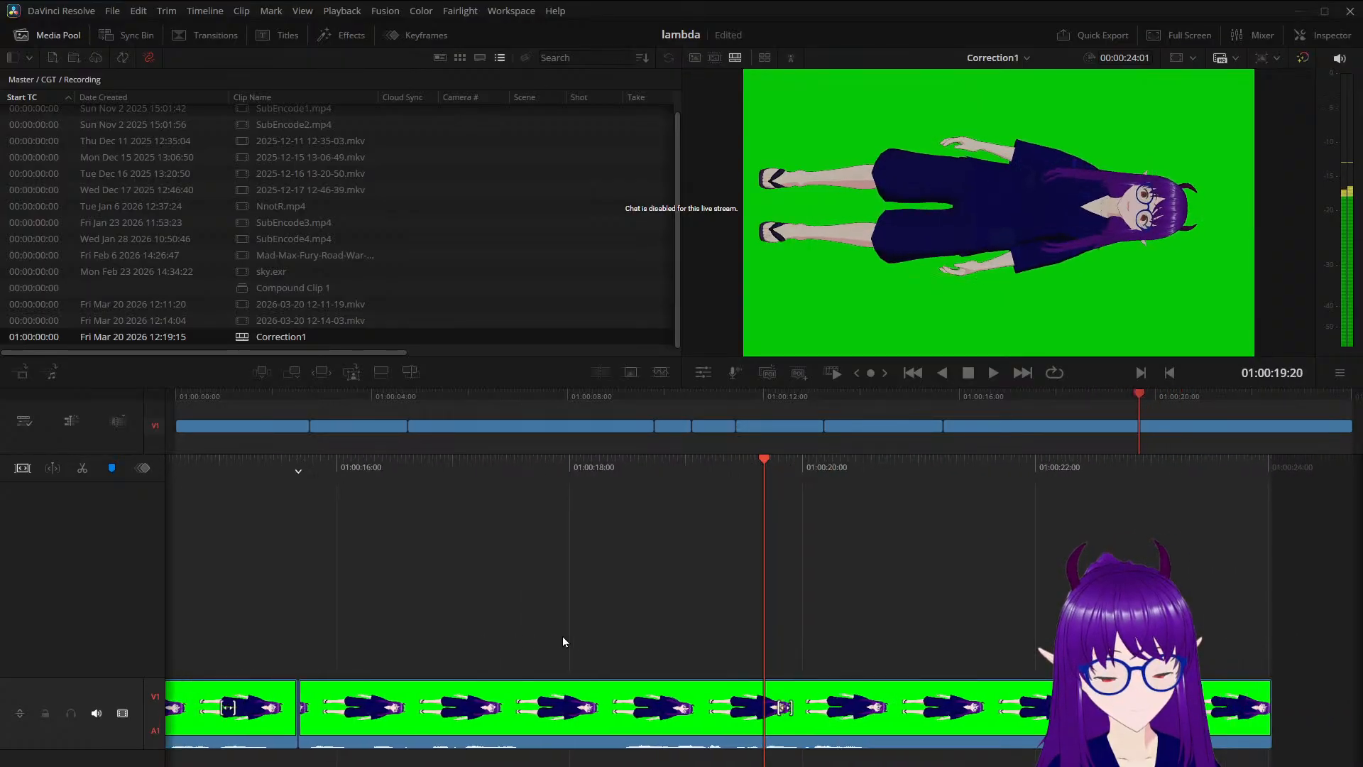
key(k)
key(ctrl+b)
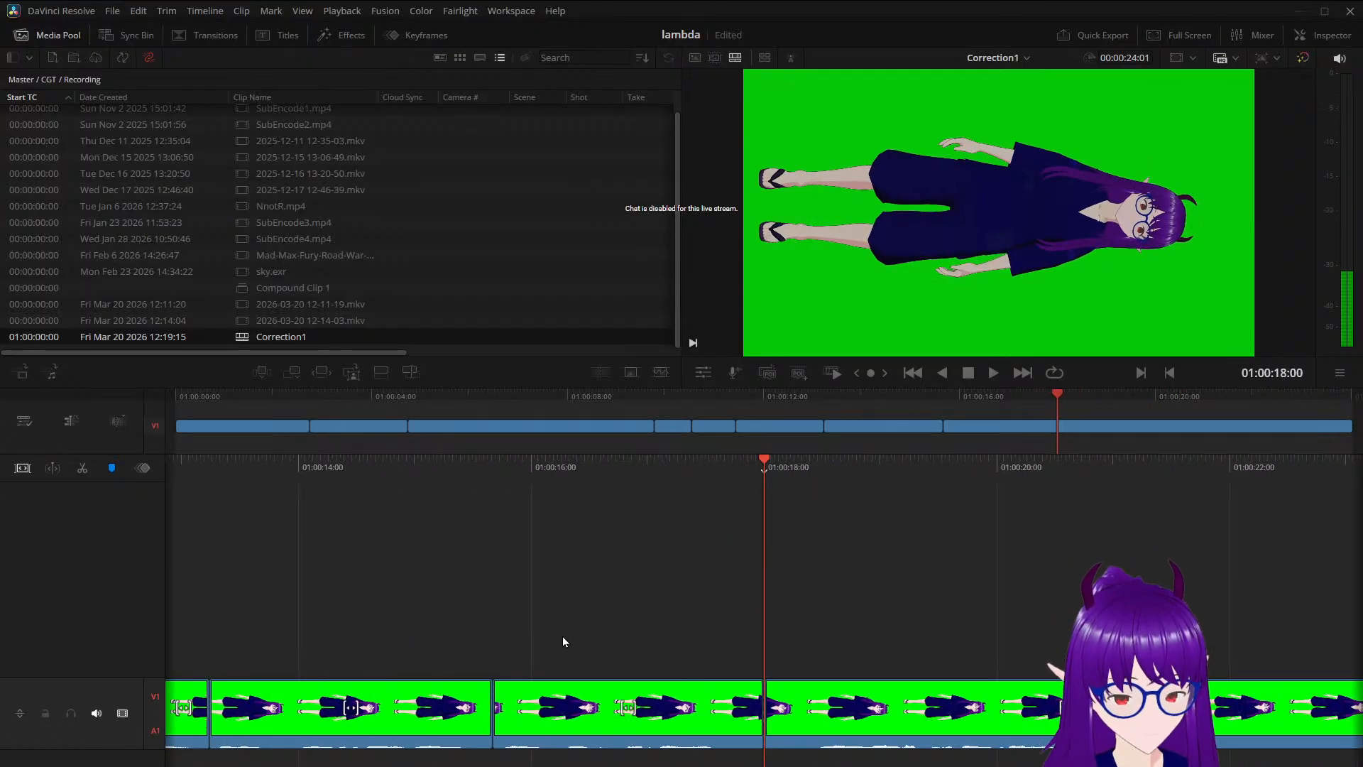
Trim 10 frames from the start of the clip following the cut at 01:00:18:00
key(period)
key(period)
key(period)
key(period)
key(period)
key(period)
key(period)
key(period)
key(period)
key(period)
key(Right)
key(Right)
key(Right)
key(Right)
key(Right)
key(Right)
key(Right)
key(Right)
key(Right)
key(Right)
key(Right)
key(Right)
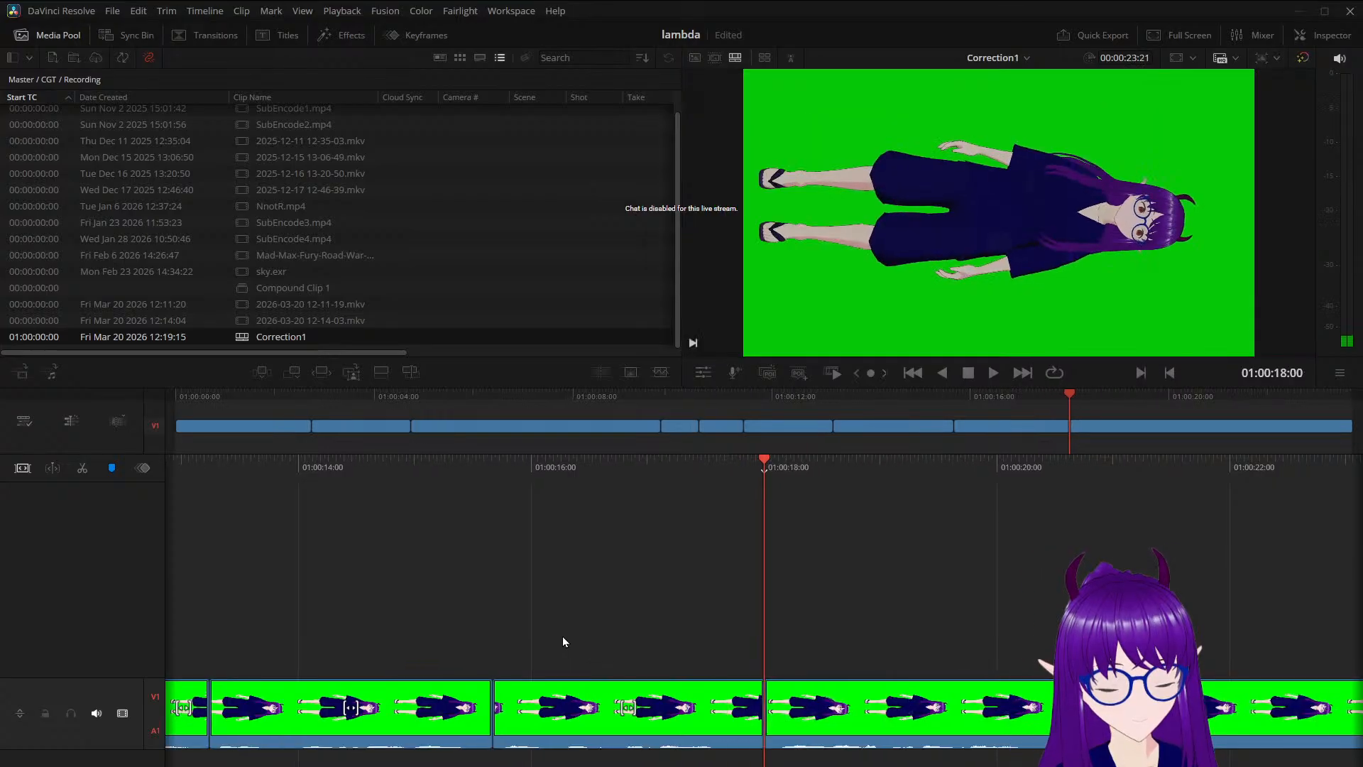
Trim 6 frames off the end of the clip preceding the cut at 01:00:18:00
key(comma)
key(comma)
key(comma)
key(comma)
key(comma)
key(comma)
Play on, split the clip at 01:00:20:04 and delete the leftover footage after the cut
key(l)
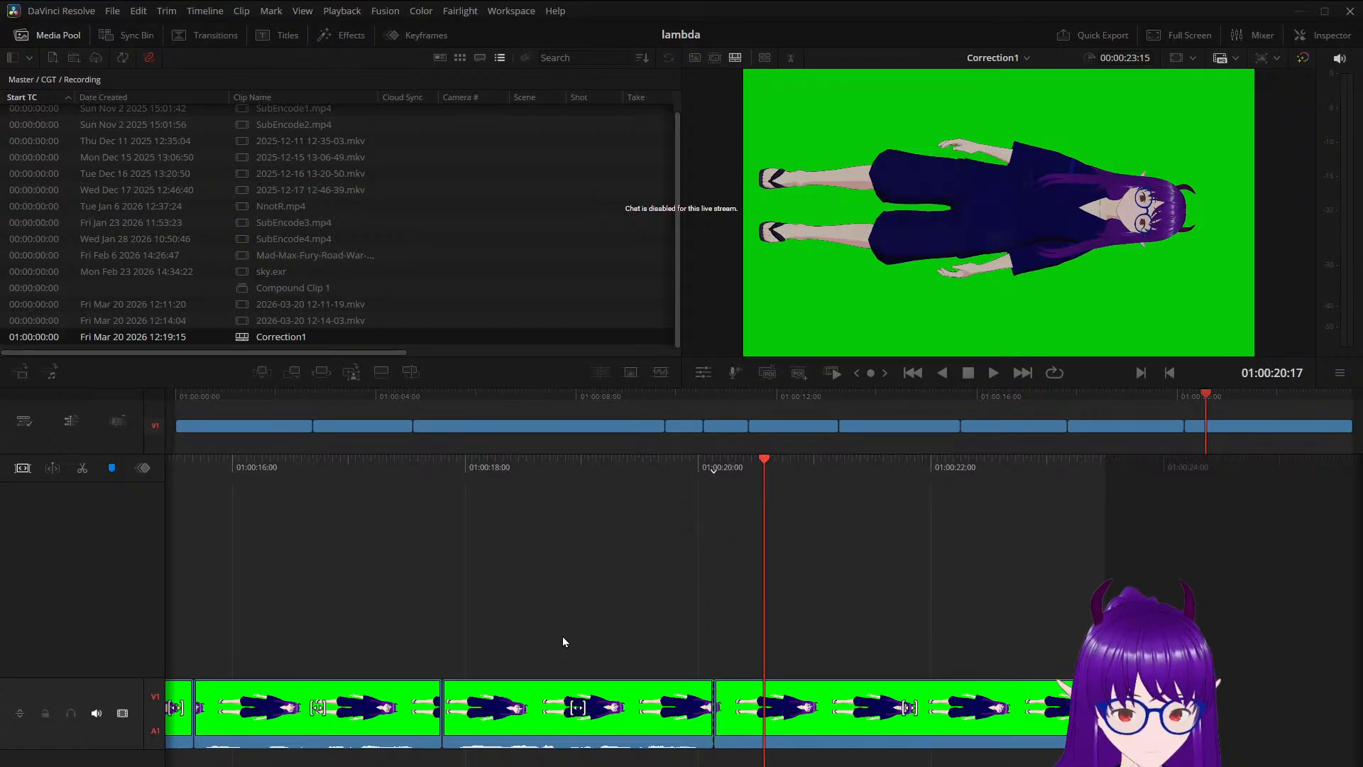
key(ctrl+z)
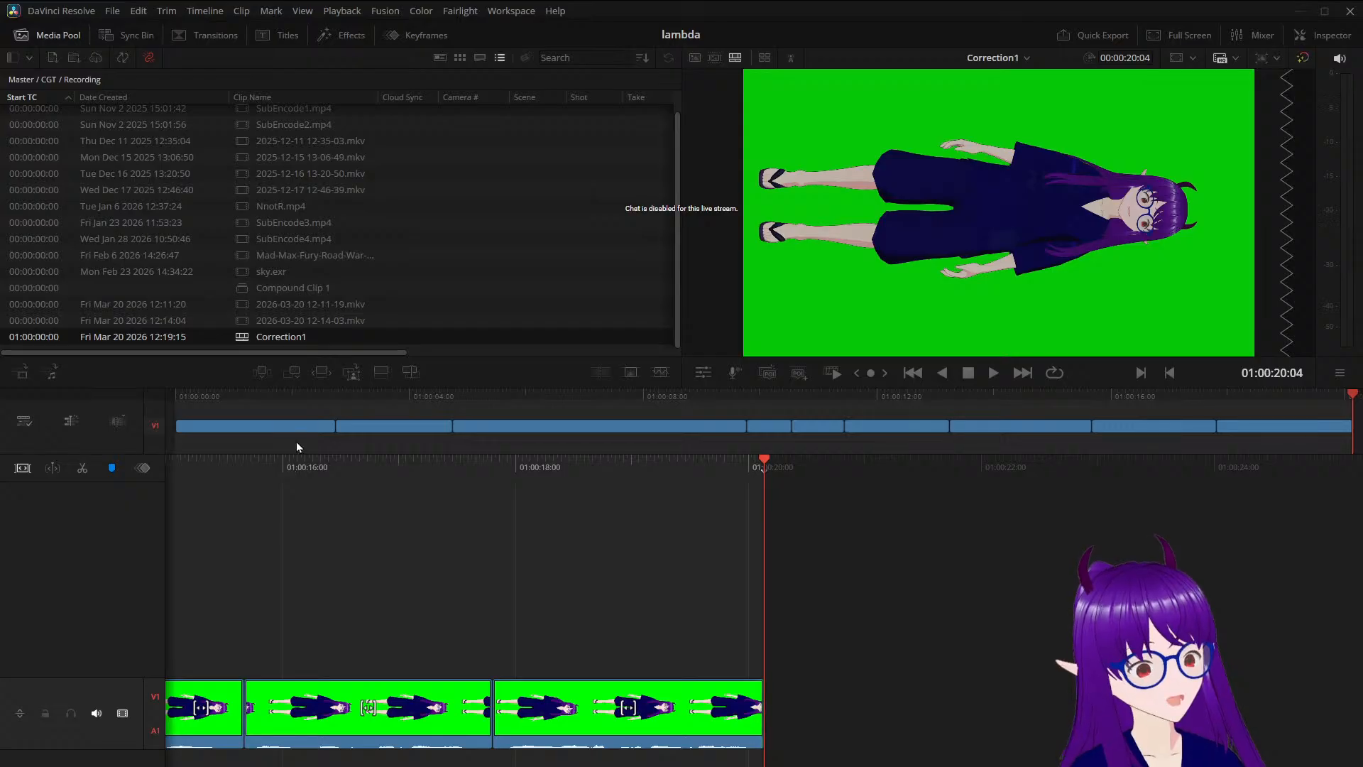
ctrl+click(188, 324)
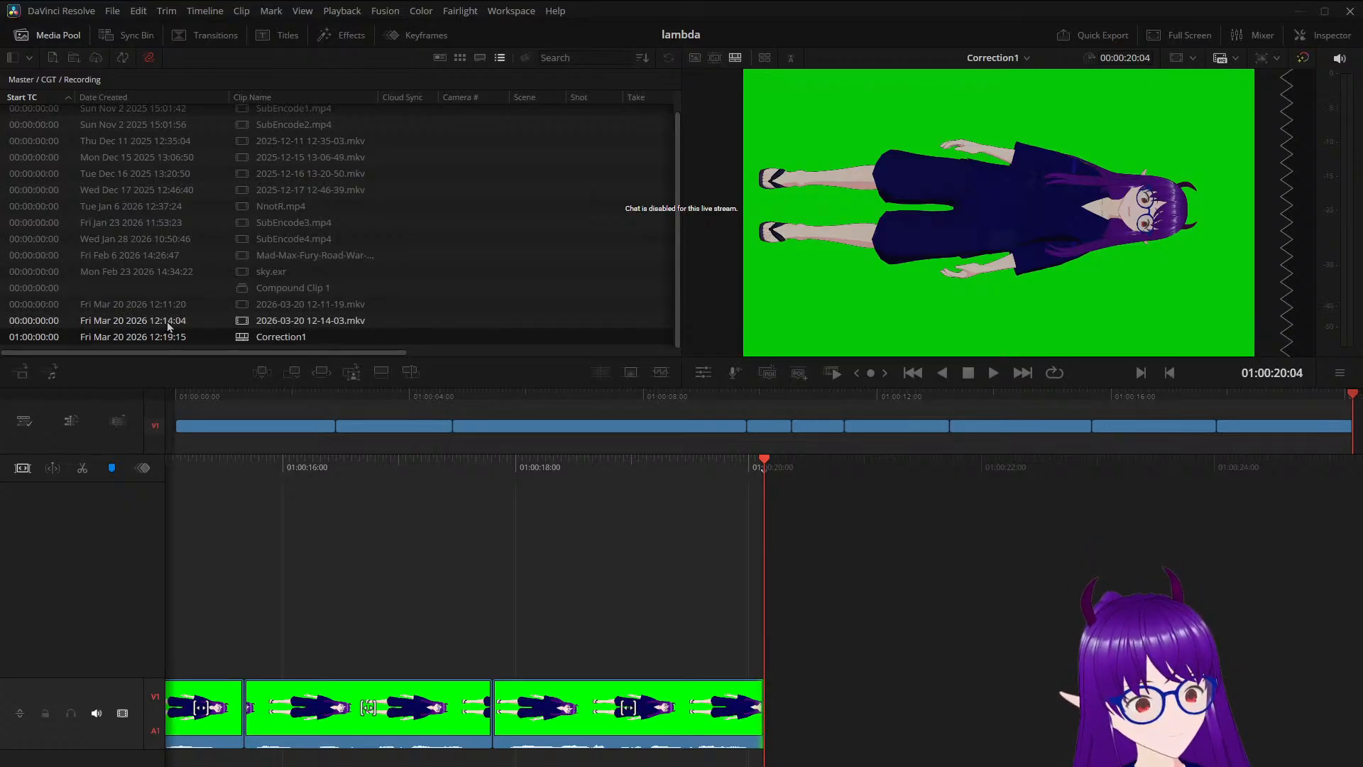
click(168, 339)
ctrl+click(180, 328)
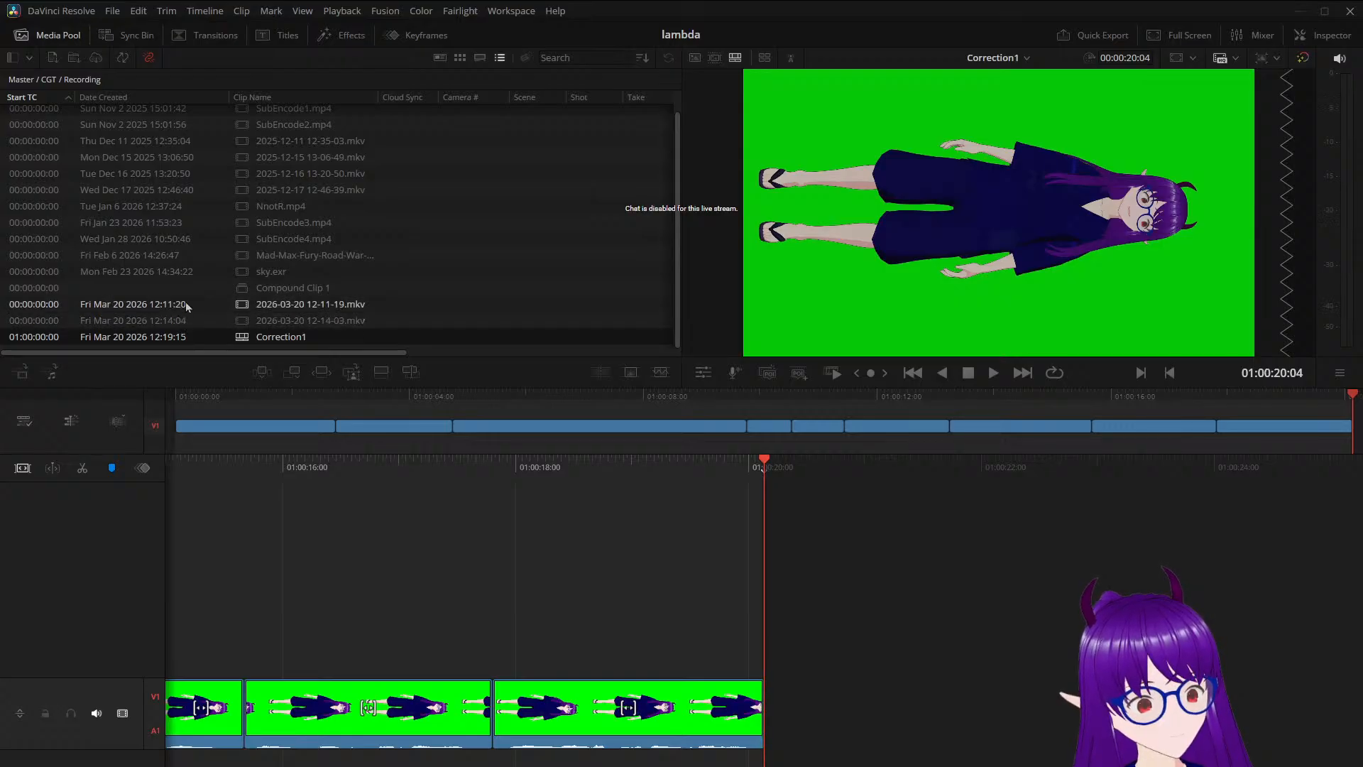
click(157, 328)
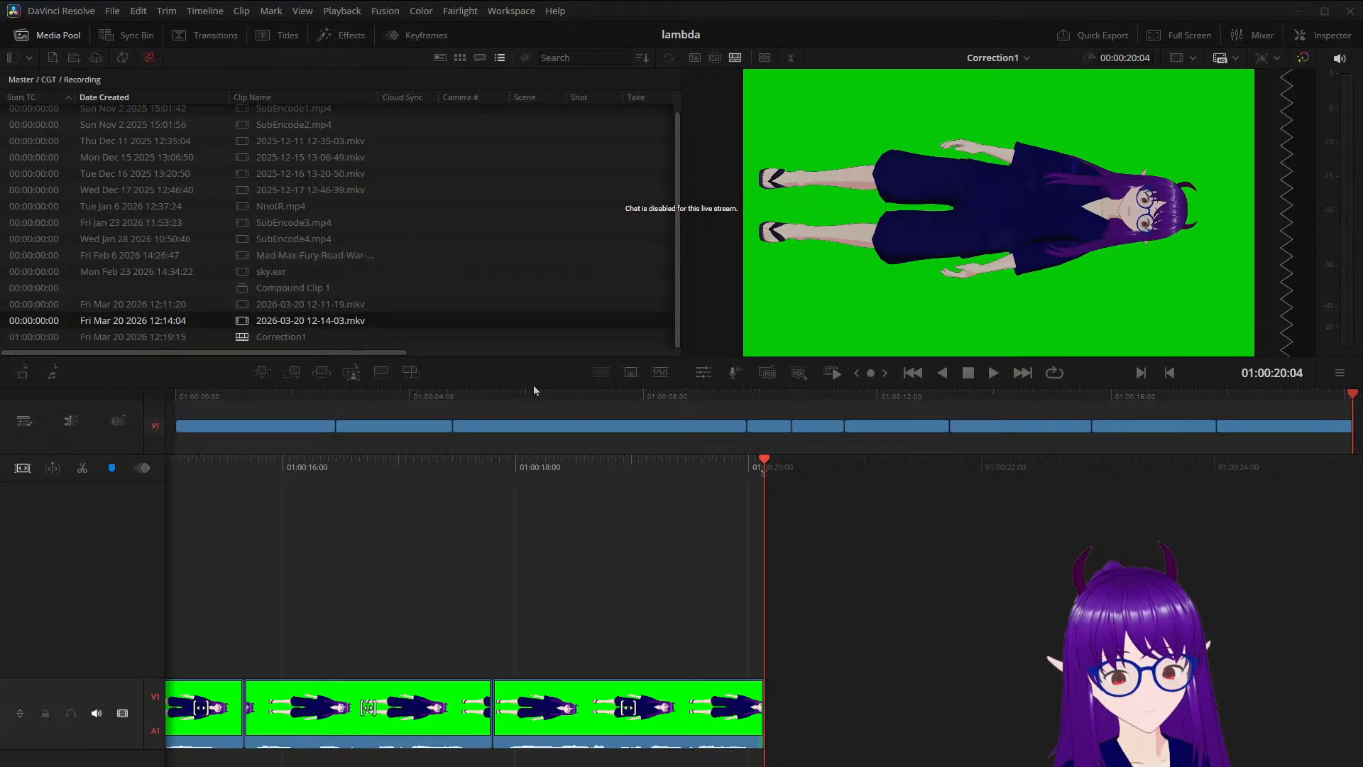
key(Return)
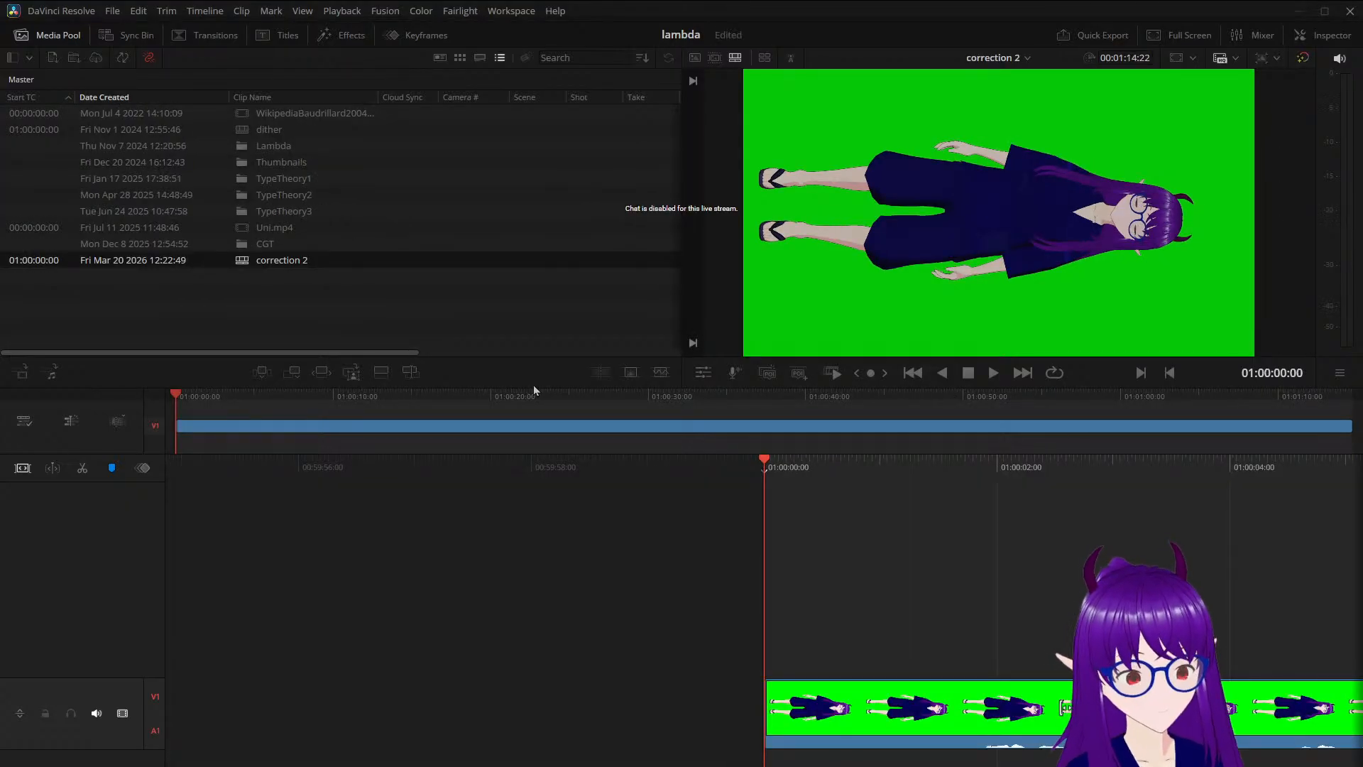
Play the correction 2 timeline, split the clip at 01:00:01:24 and delete the silent opening before the cut
key(space)
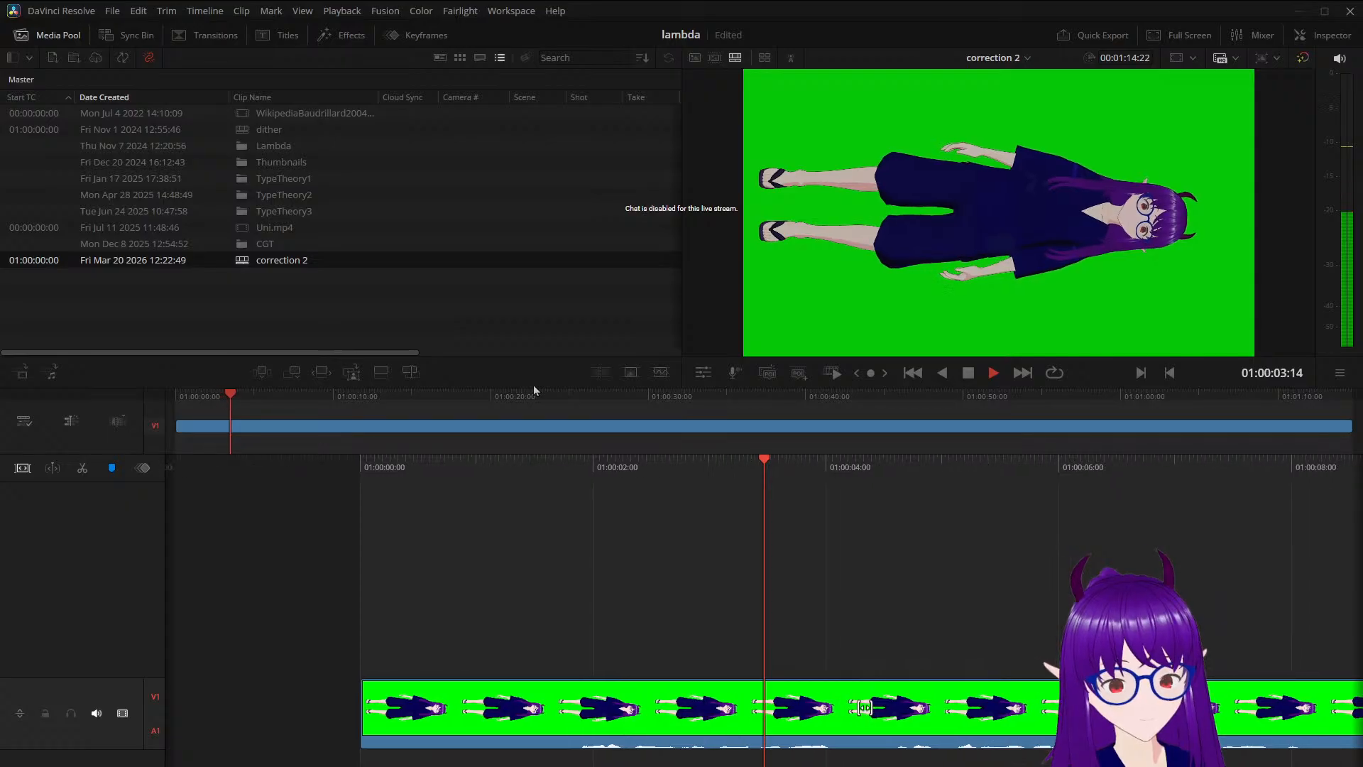
key(j)
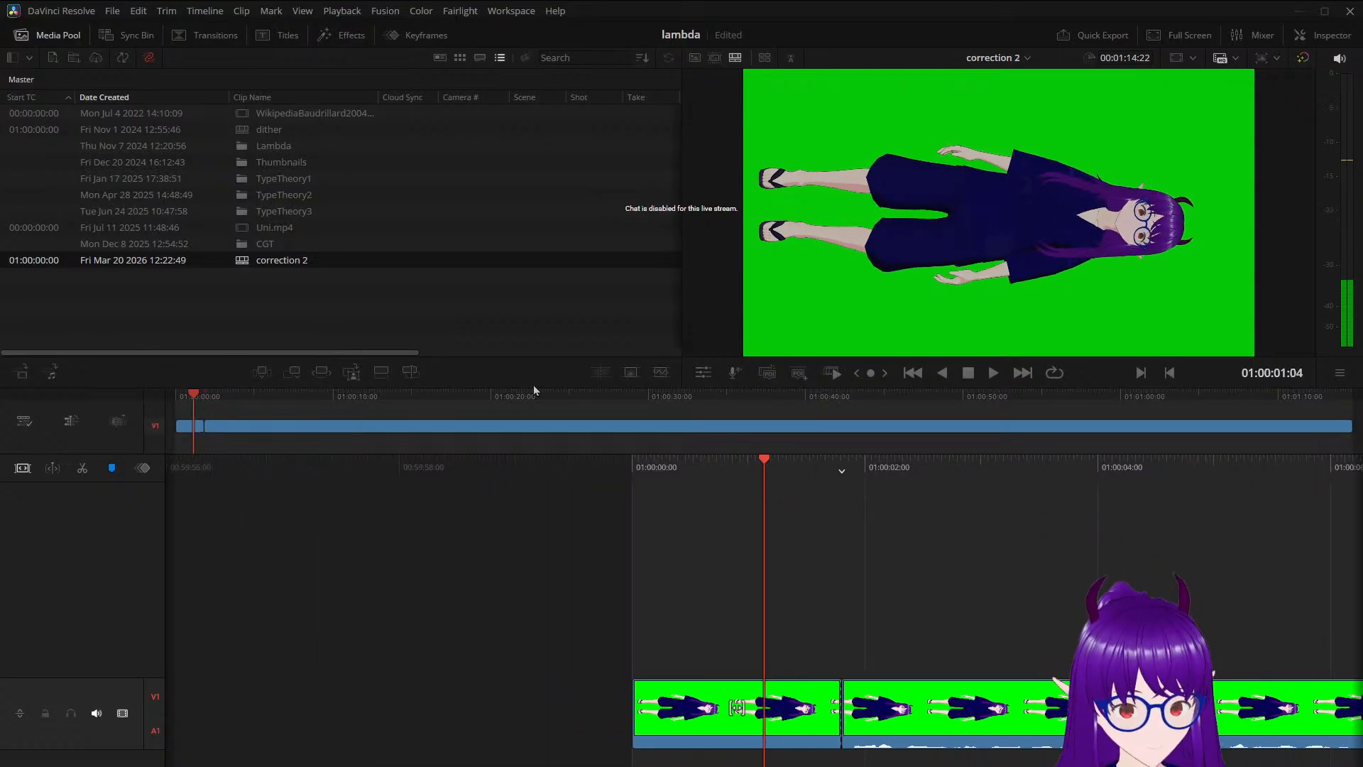
key(Home)
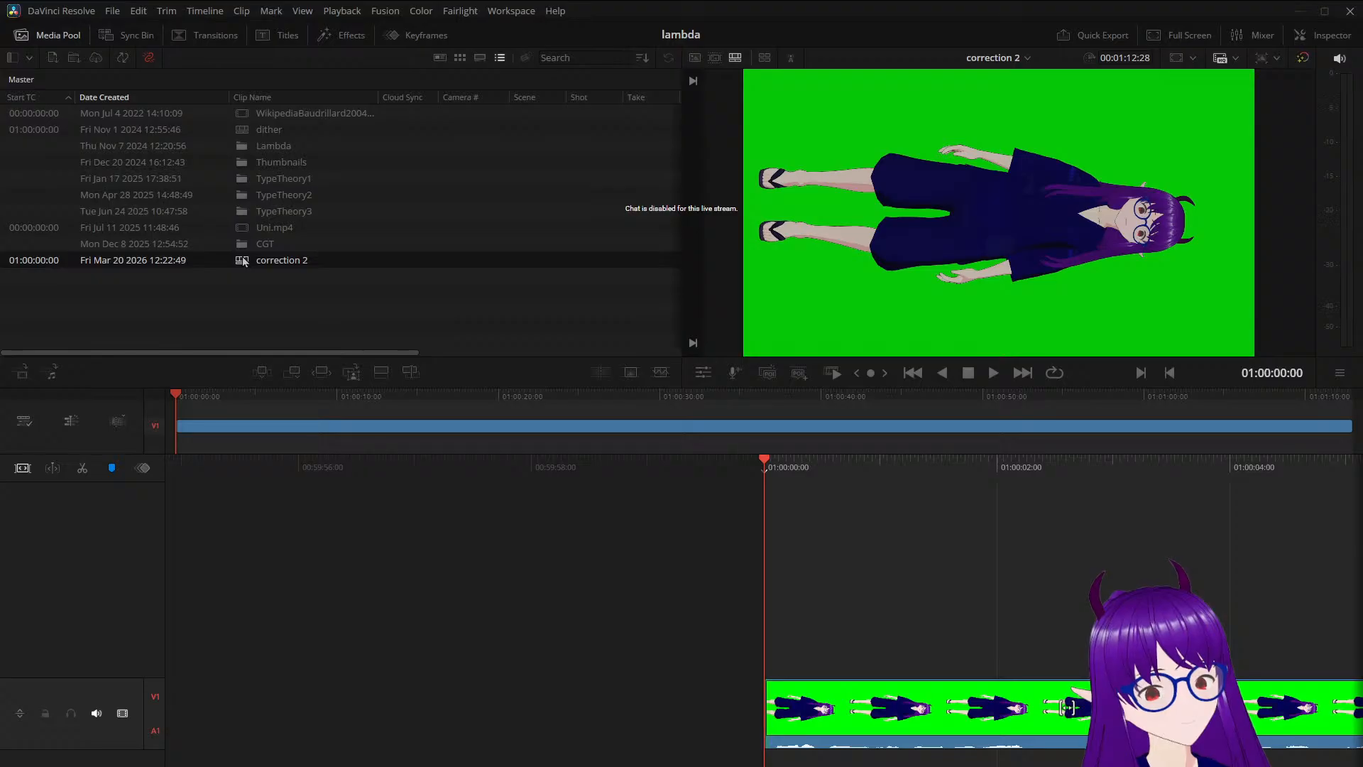
Go to the Recording bin inside CGT and open the Correction1 timeline
click(170, 245)
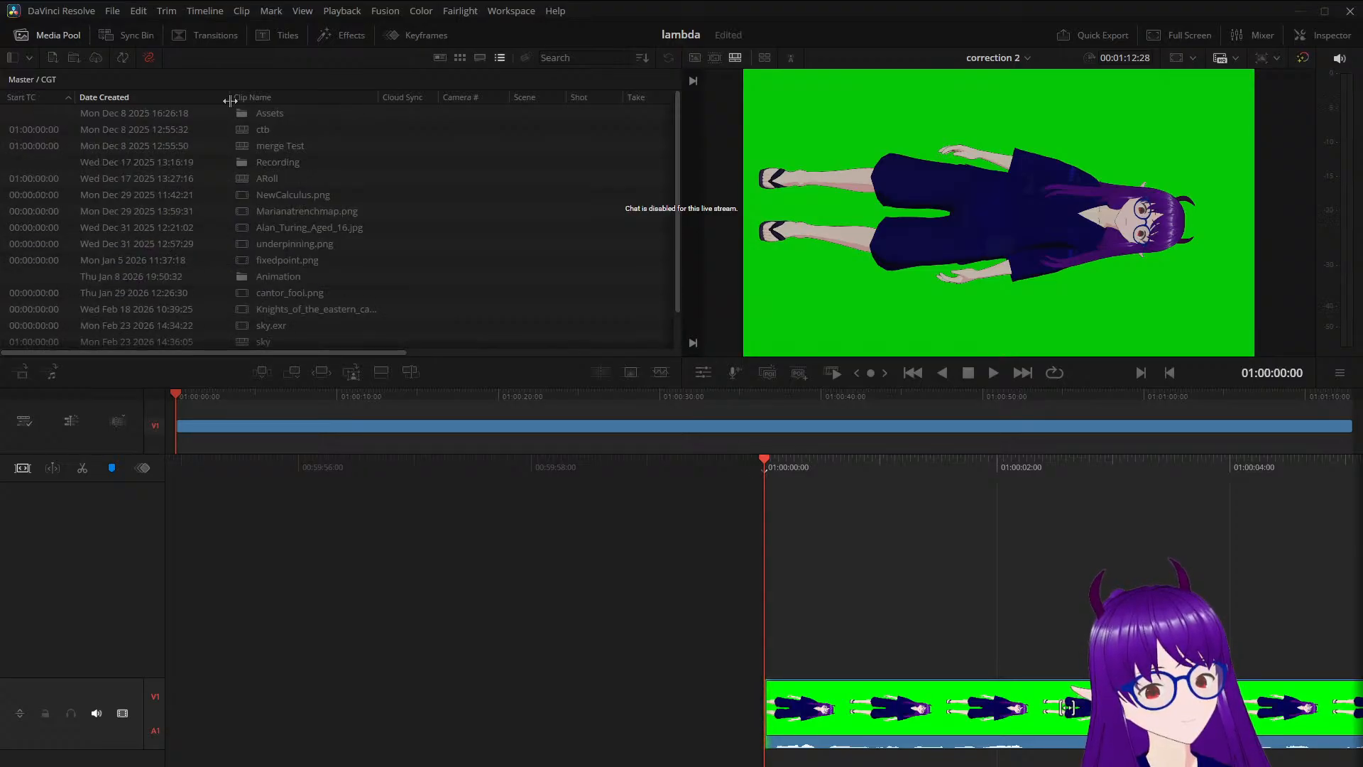
double_click(201, 162)
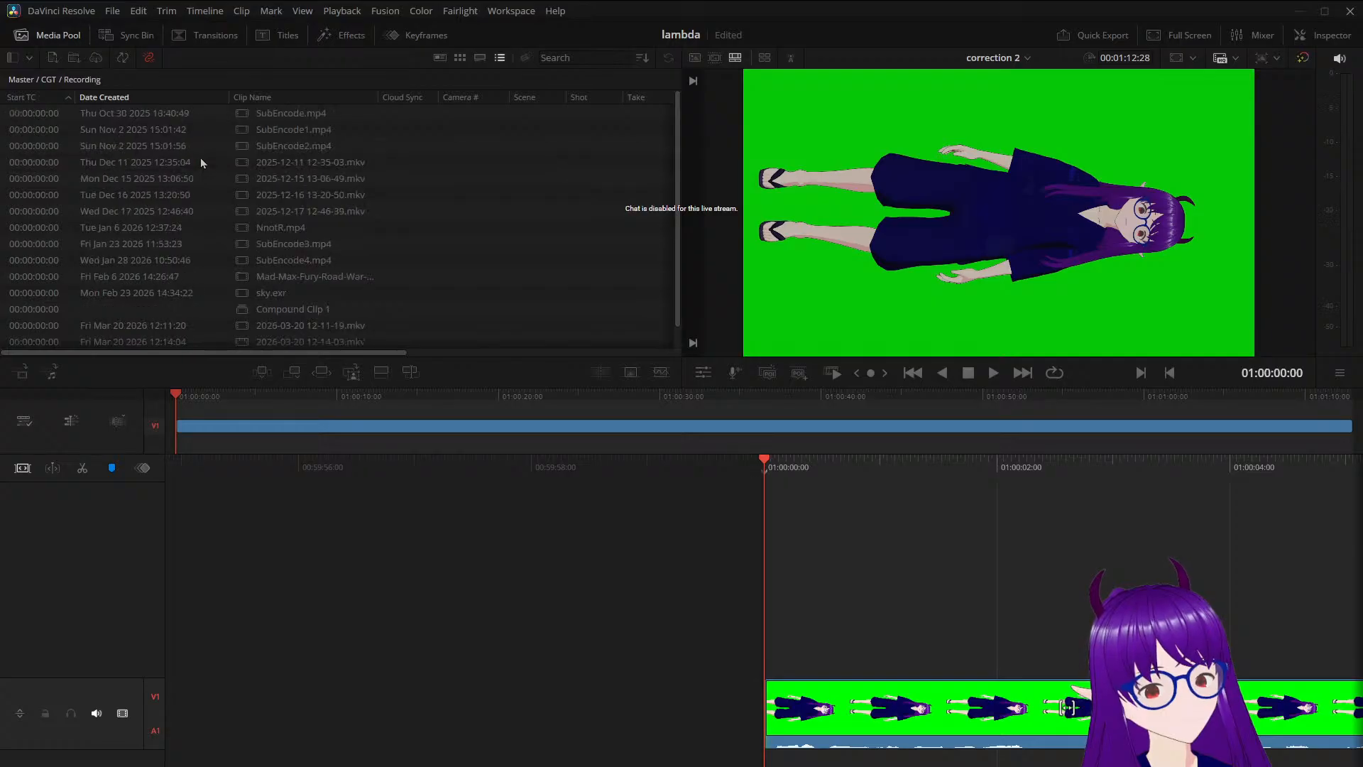
double_click(311, 336)
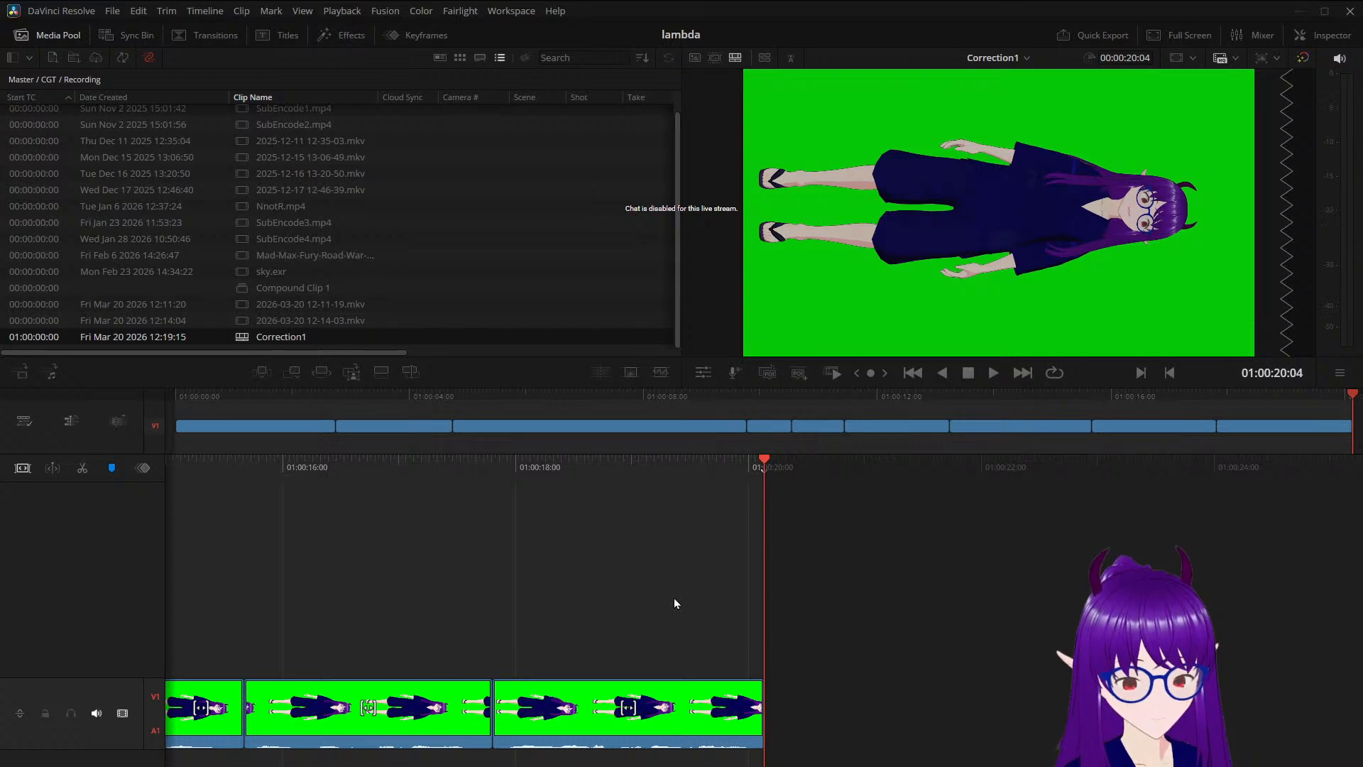
Move back to Correction1's first cut at 01:00:02:22 and add a transition there
key(shift+Left)
key(shift+Left)
key(shift+Left)
key(shift+Left)
key(shift+Left)
key(shift+Left)
key(shift+Left)
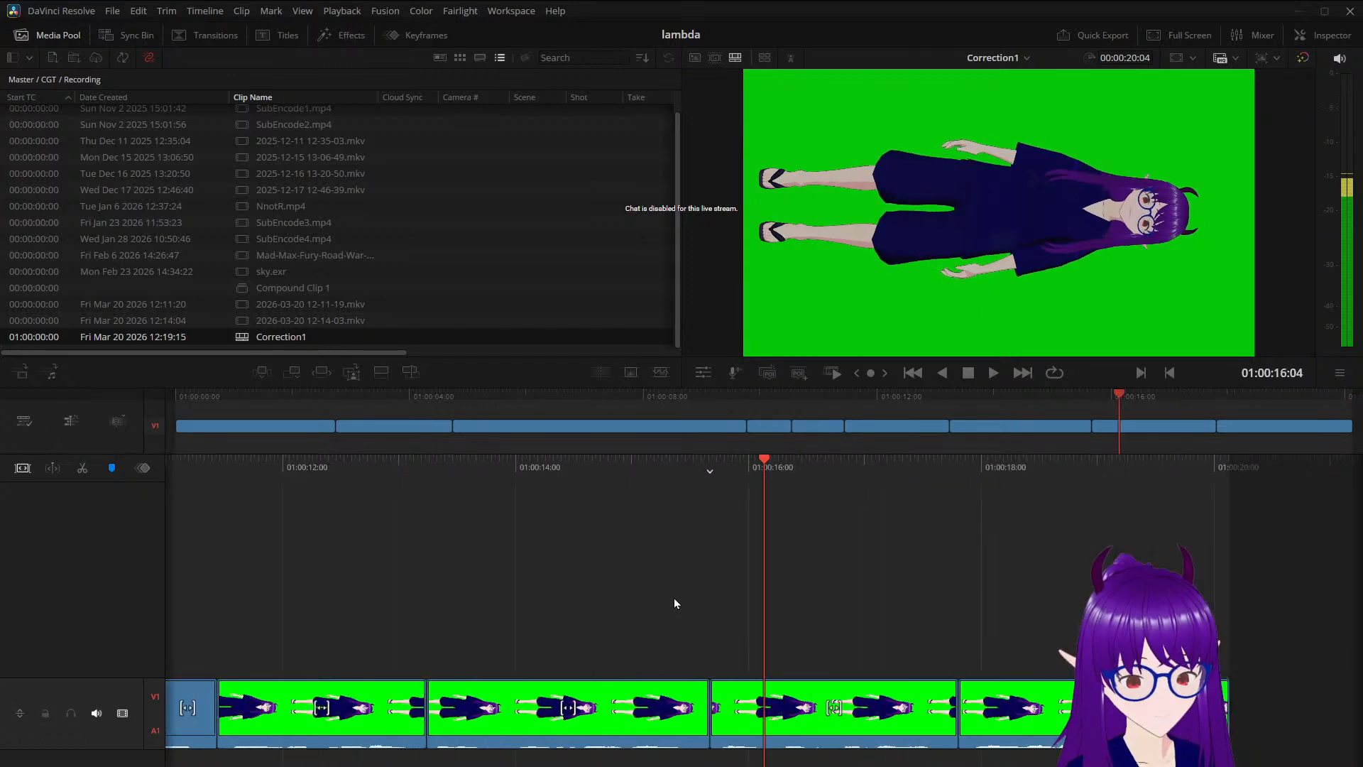
key(shift+Left)
key(shift+Left)
key(shift+Left)
key(shift+Left)
key(shift+Left)
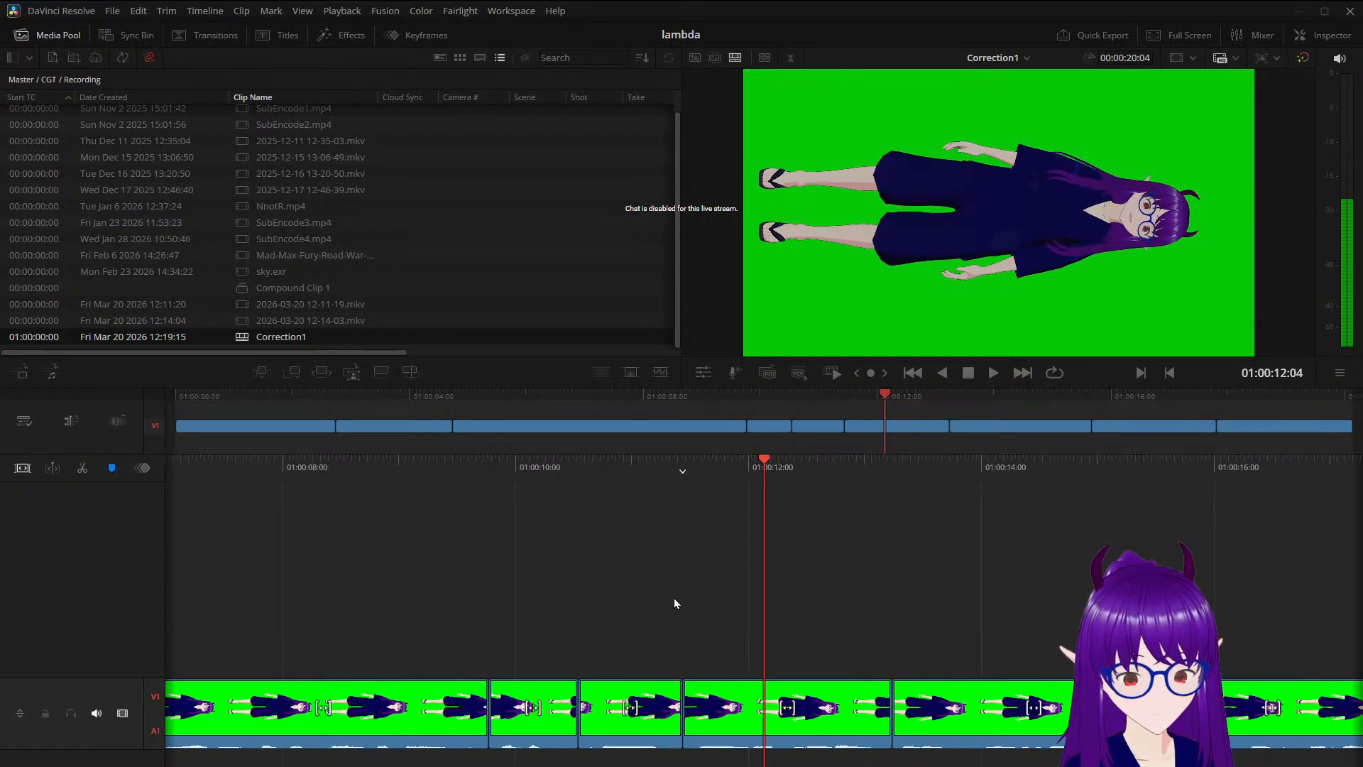
key(shift+Left)
key(shift+Left)
key(shift+Left)
key(shift+Left)
key(shift+Left)
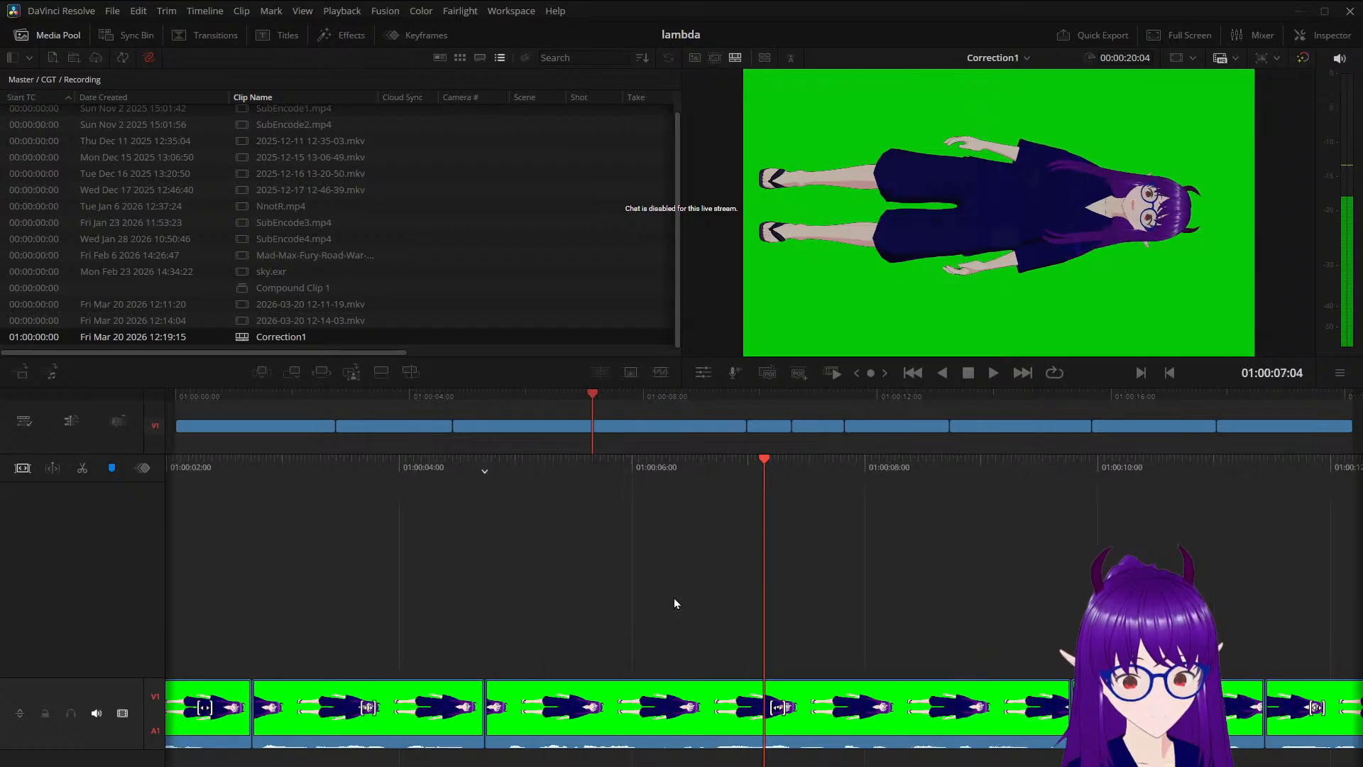
key(shift+Left)
key(shift+Left)
key(shift+Left)
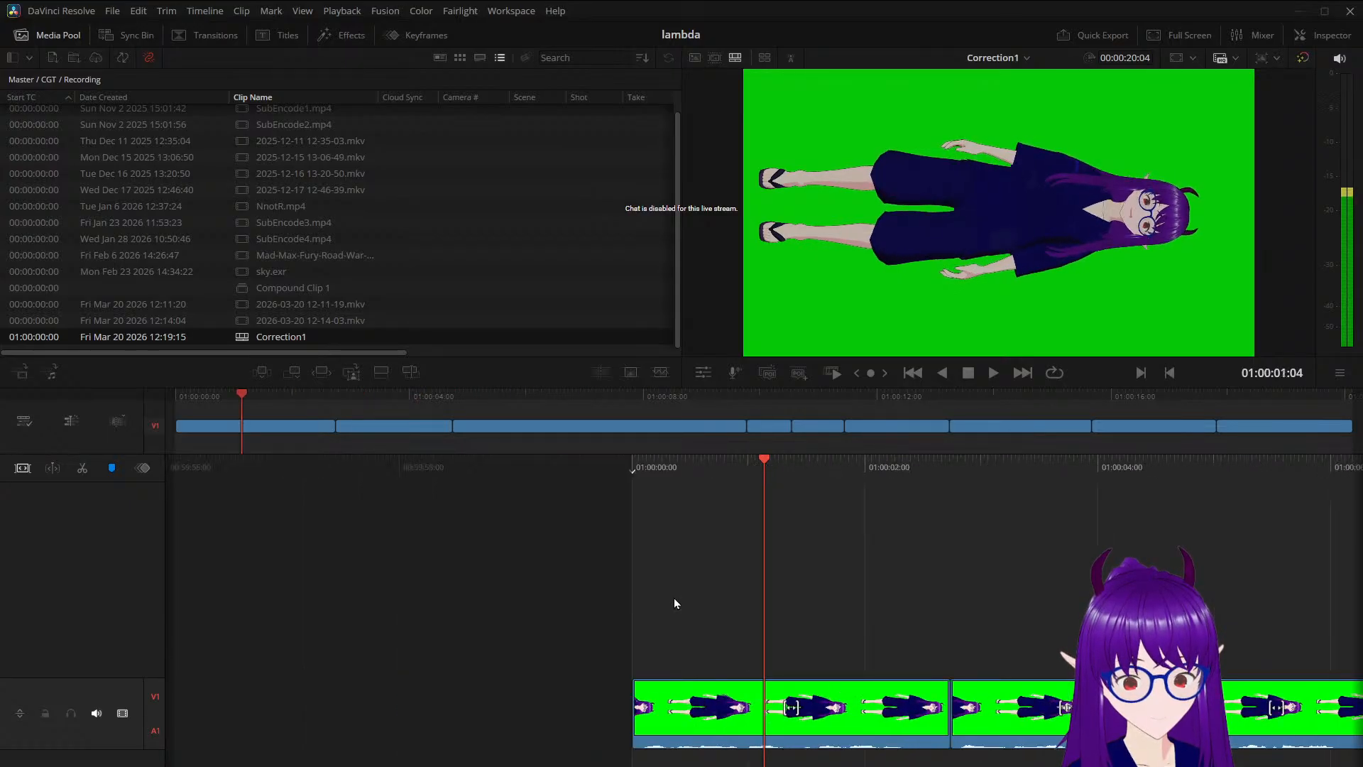
key(Down)
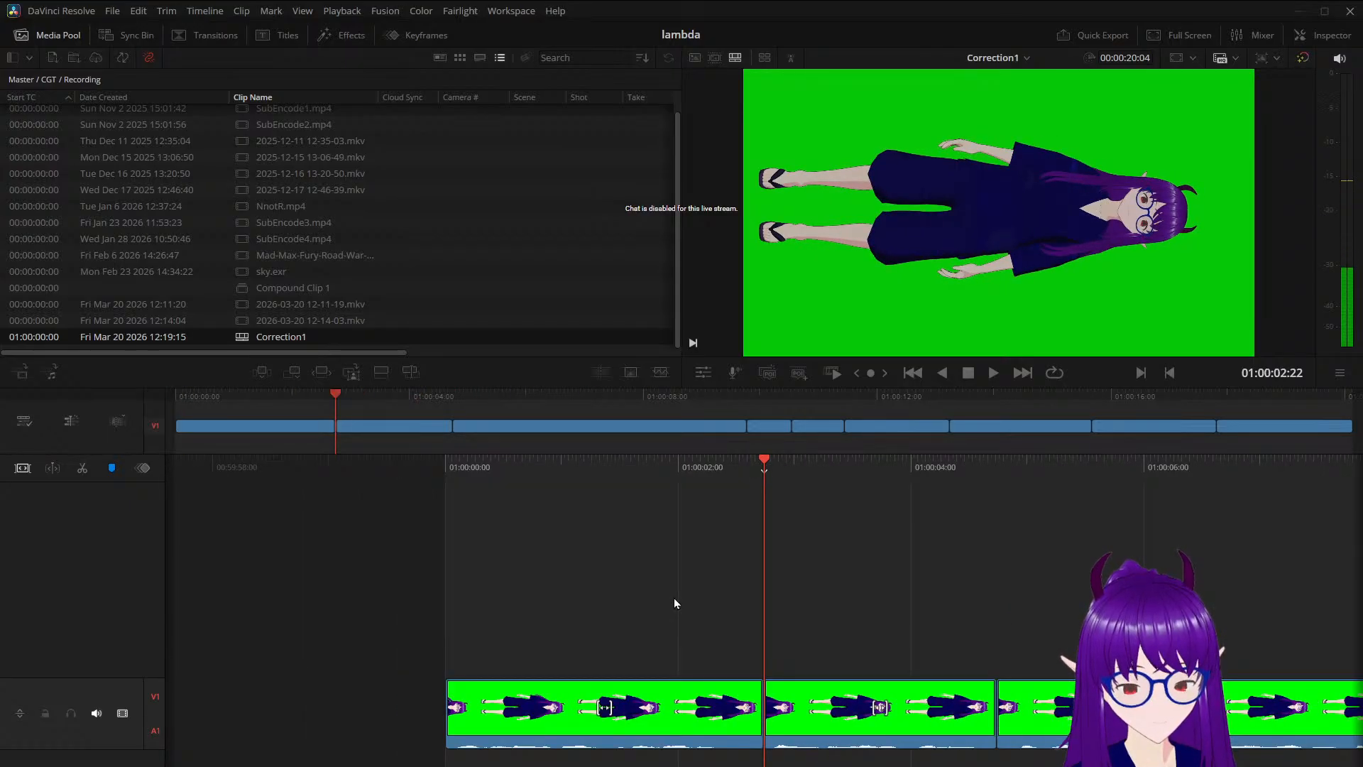
key(v)
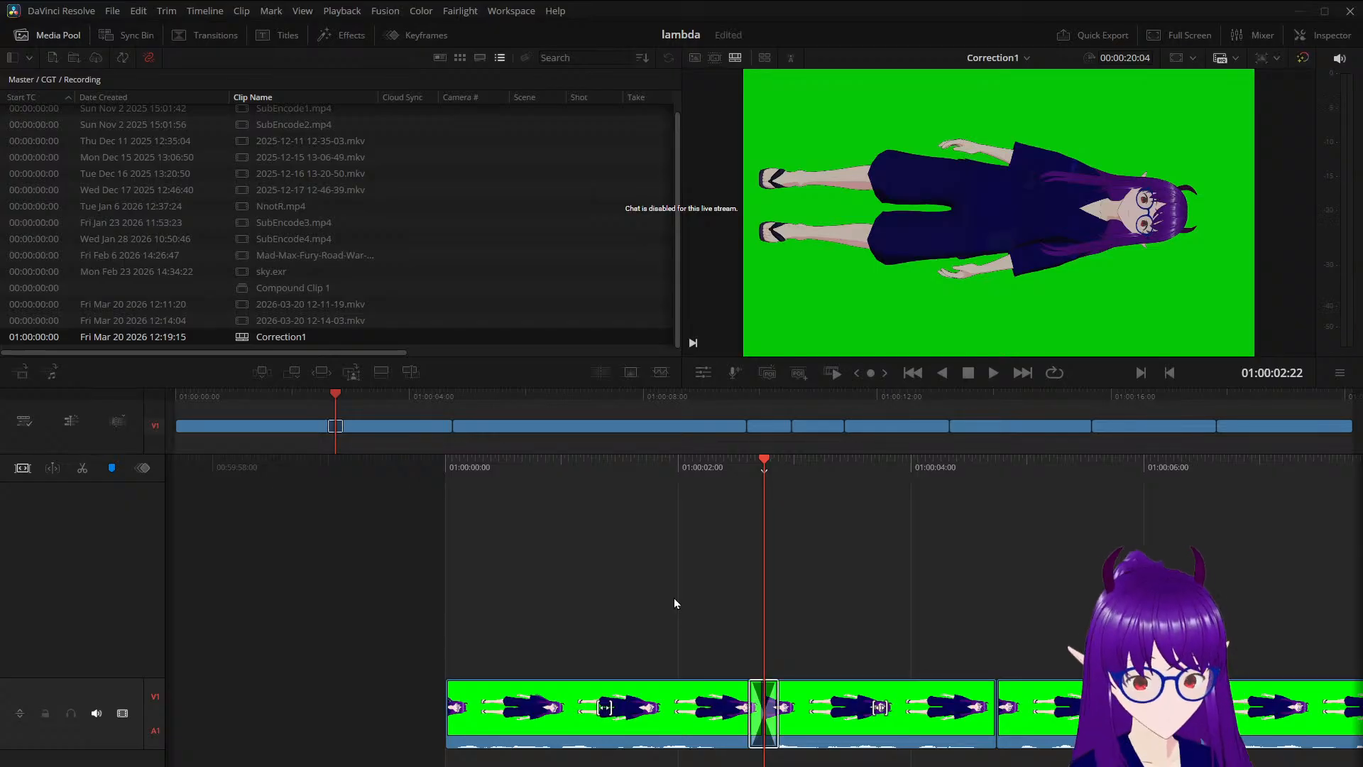
Add a transition at each remaining cut in Correction1, up to the last one at 01:00:17:24
key(Down)
key(Down)
key(Down)
key(Down)
key(Down)
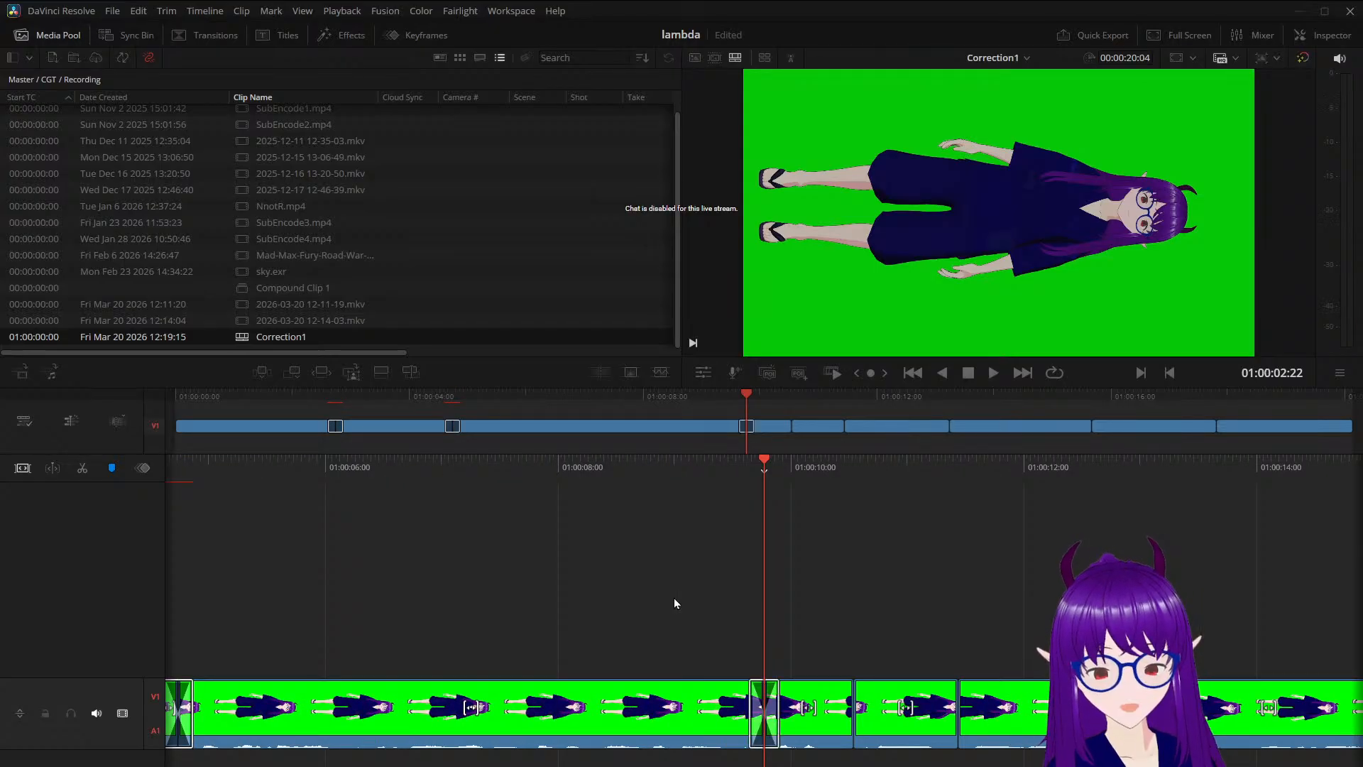
key(Down)
key(Down)
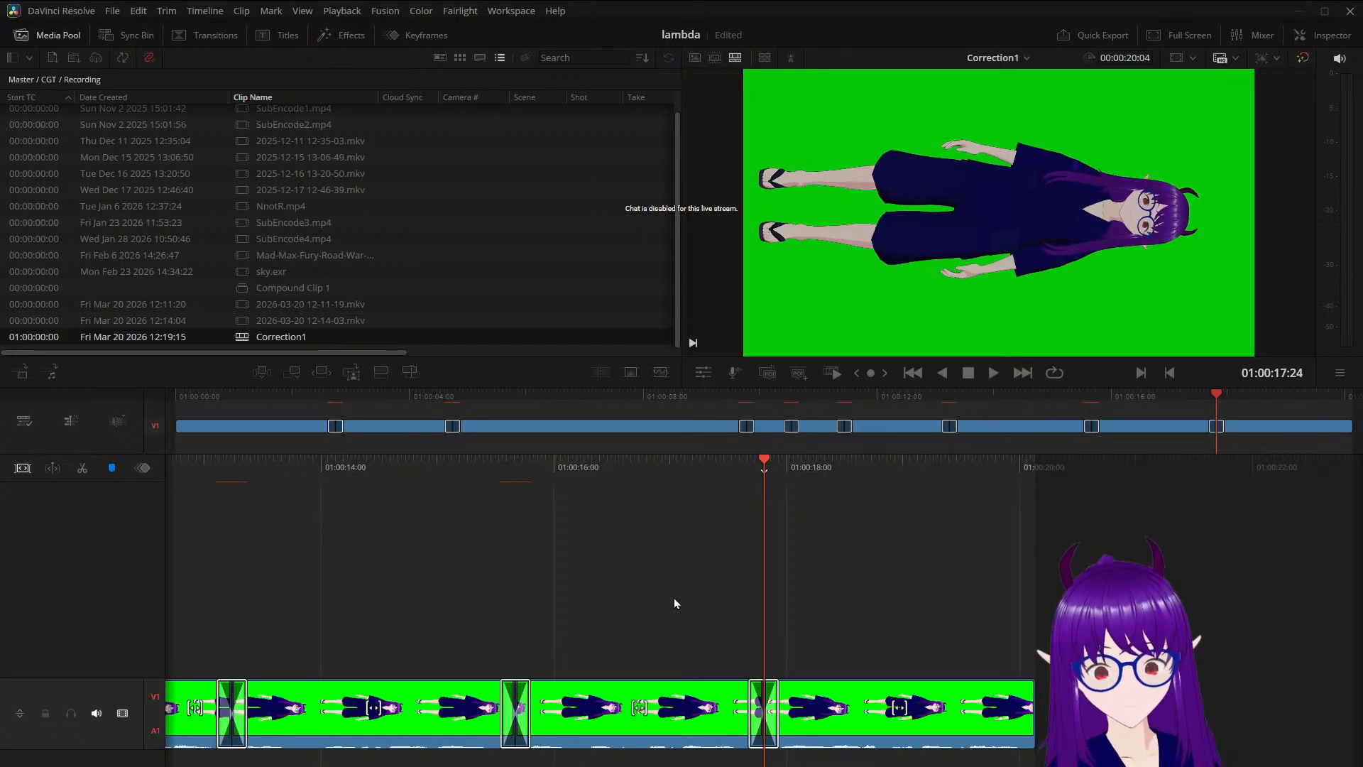
Step back through the cuts in Correction1 to the timeline start, examining the added transitions
key(Left)
key(Left)
key(Left)
key(Left)
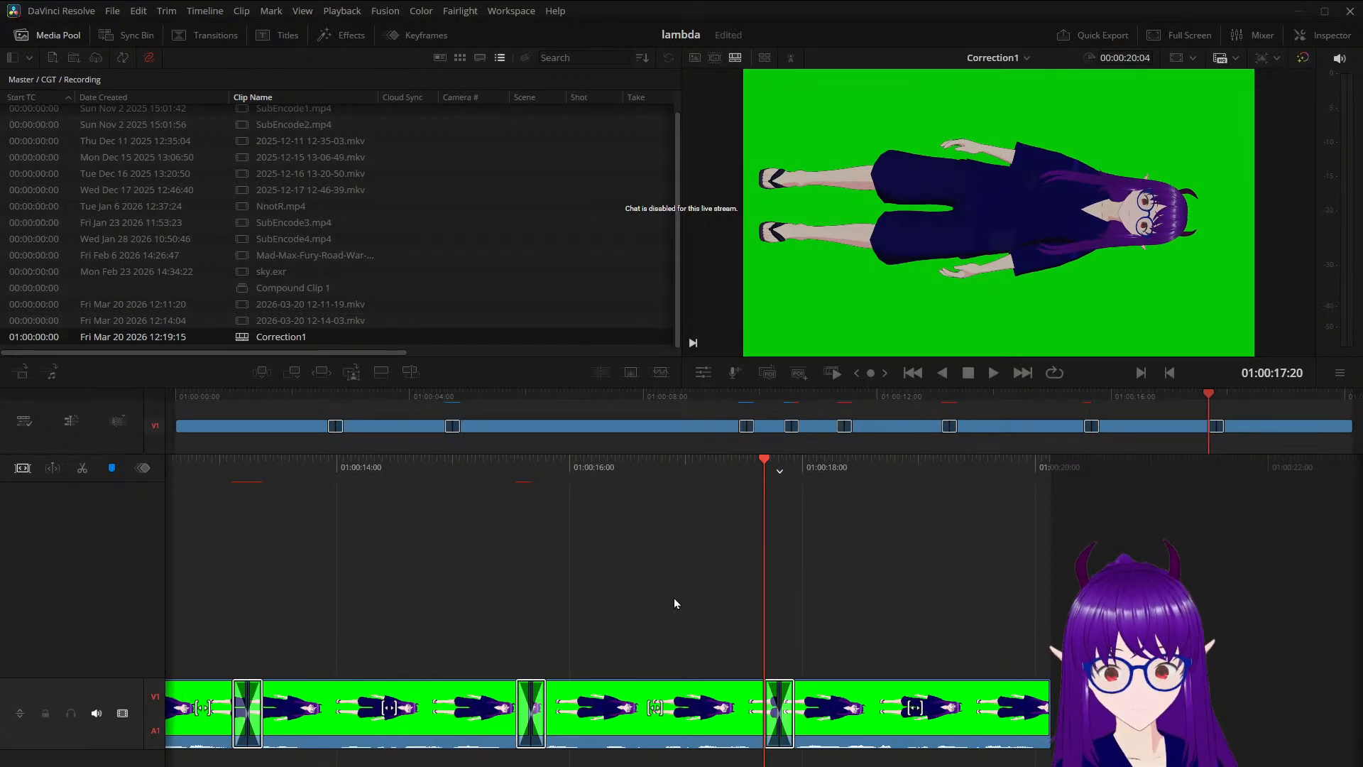
key(Down)
key(Down)
key(Up)
key(Up)
key(Up)
key(Up)
key(Up)
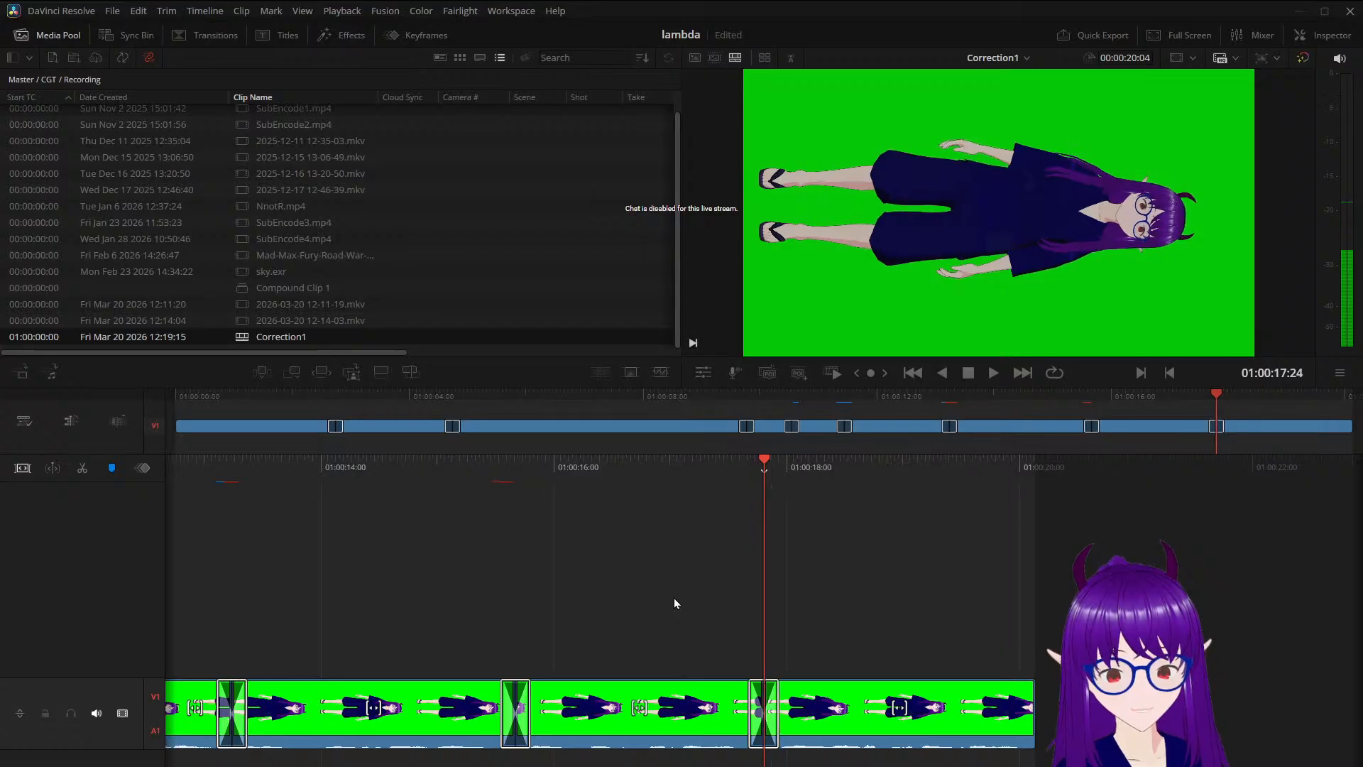
key(Up)
key(Up)
key(Up)
key(Up)
key(Up)
key(Up)
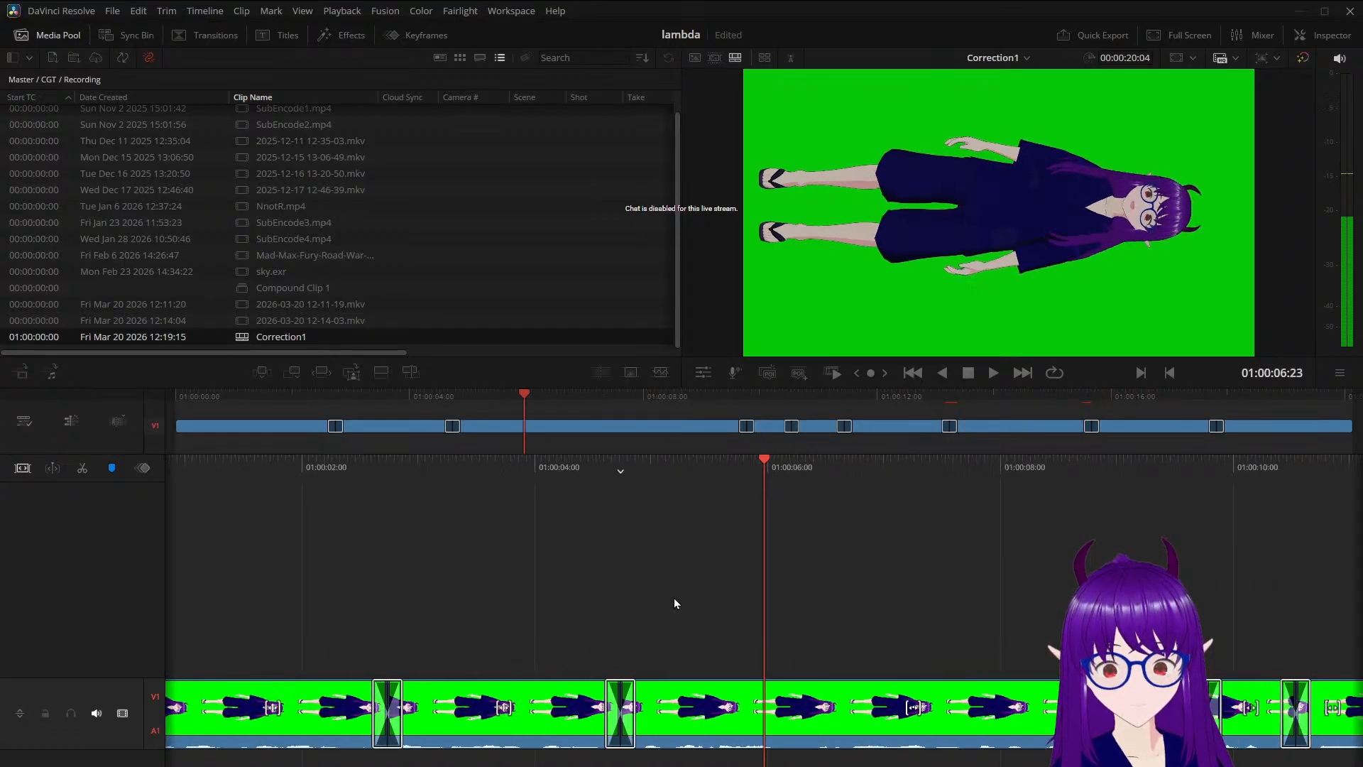
key(Up)
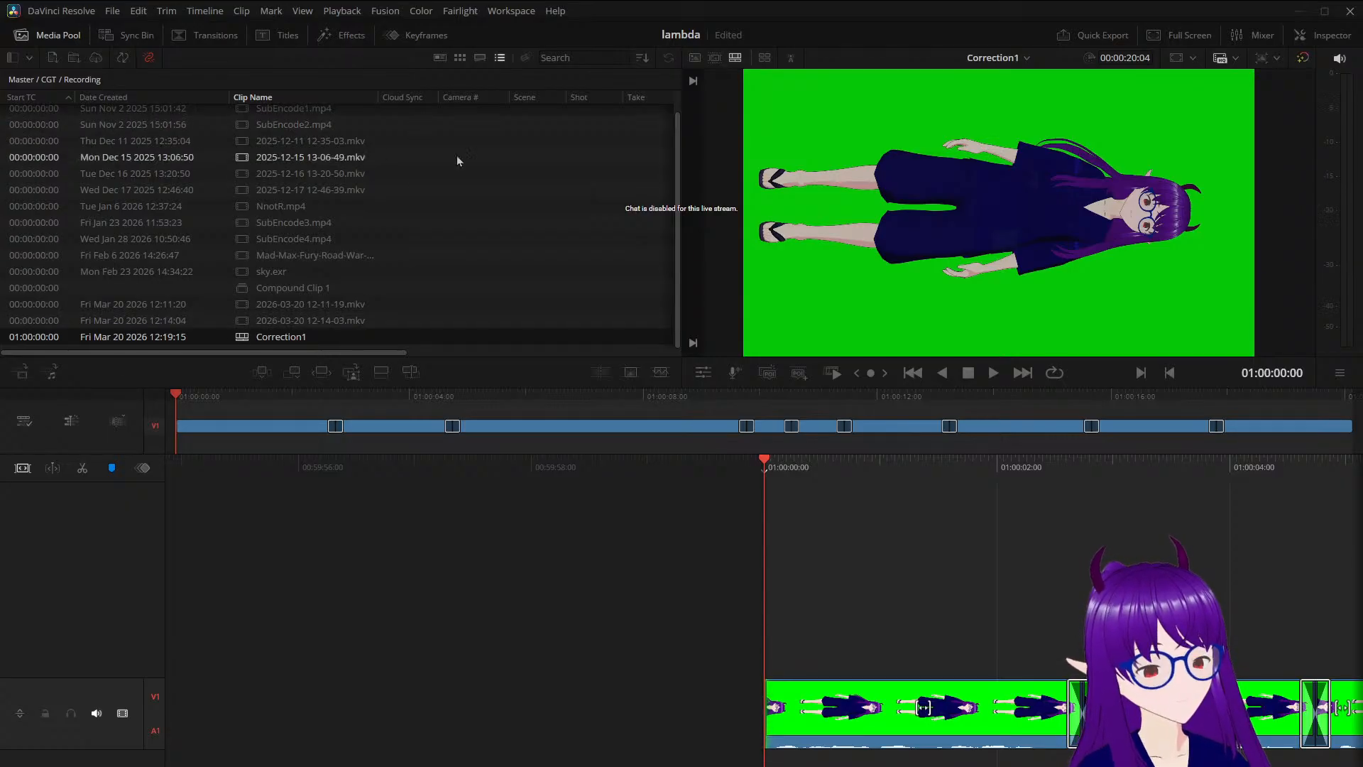
scroll(276, 209, up, 1)
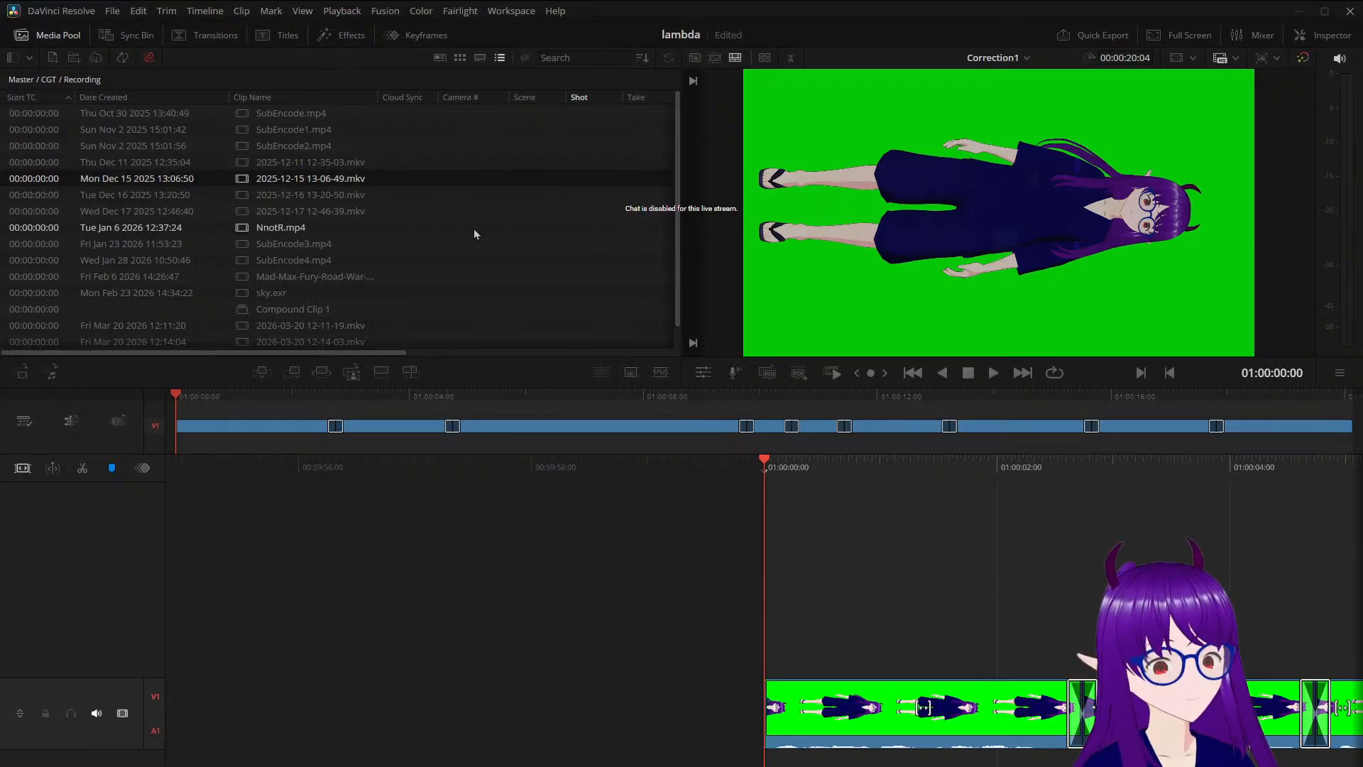
key(space)
key(j)
key(j)
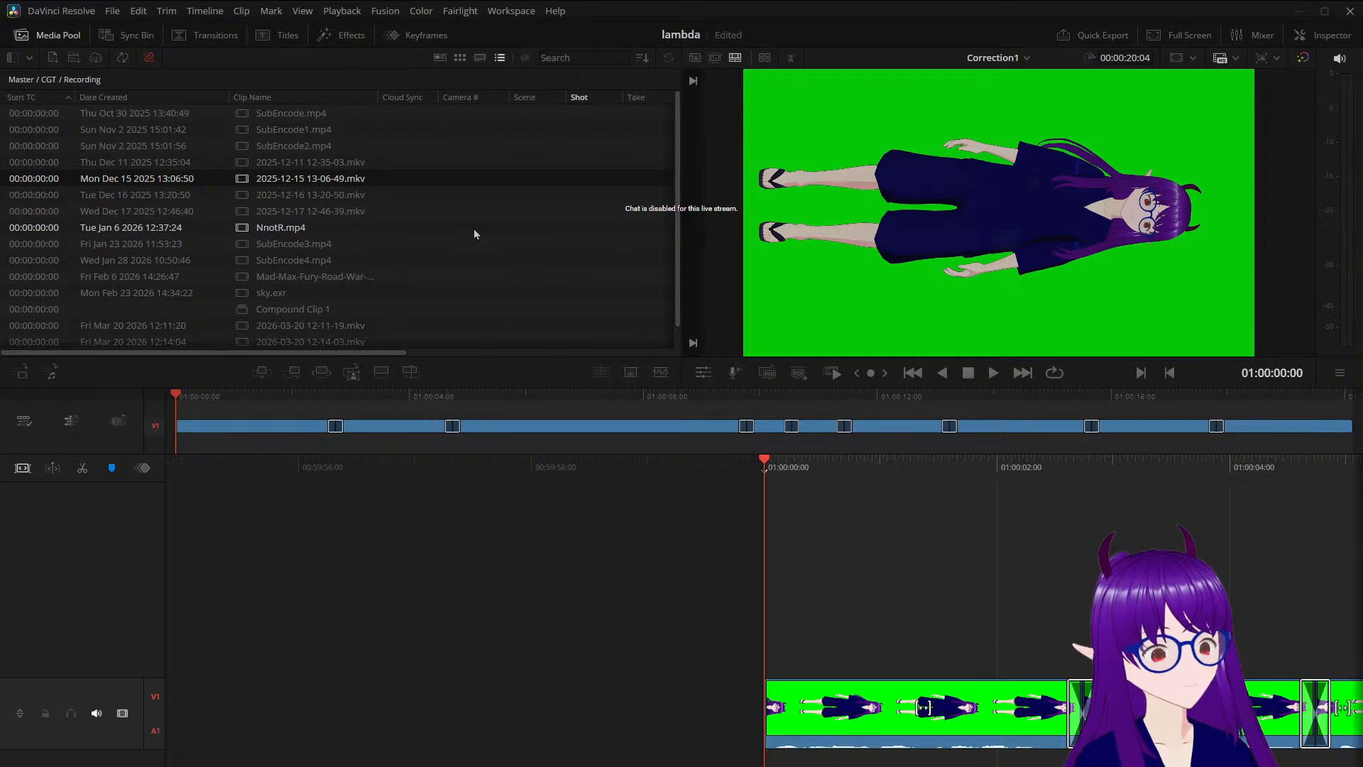
Switch the viewer to the Recording bin's source tape and look through its clips for the correction 2 timeline
click(289, 248)
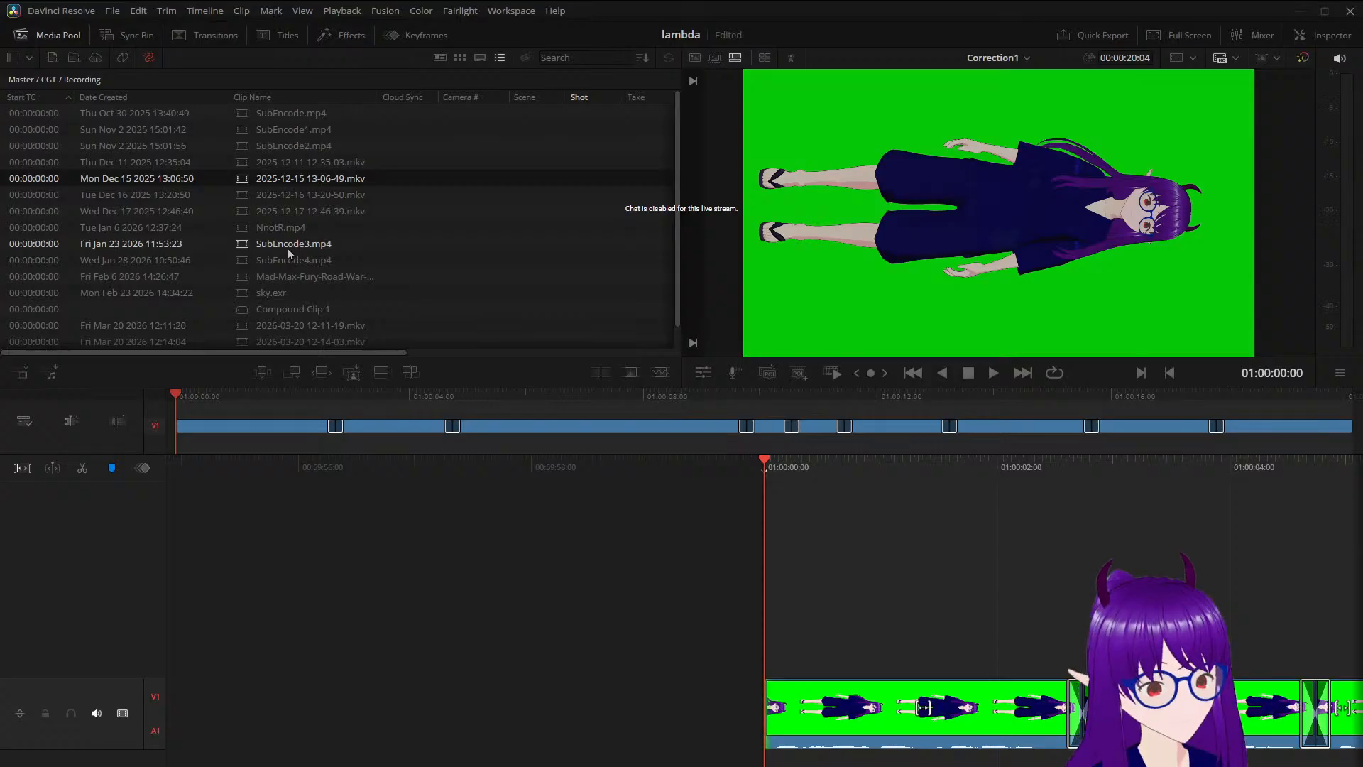
key(q)
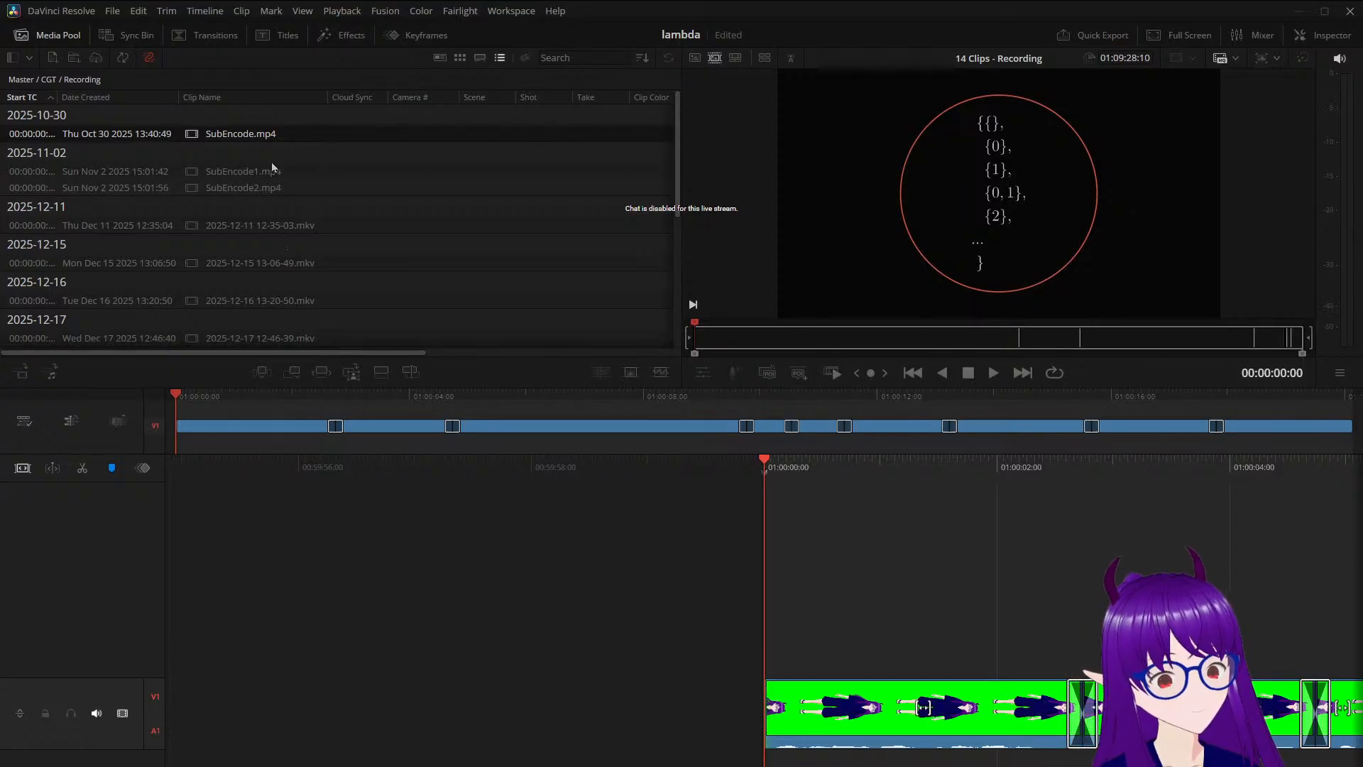
scroll(433, 247, down, 5)
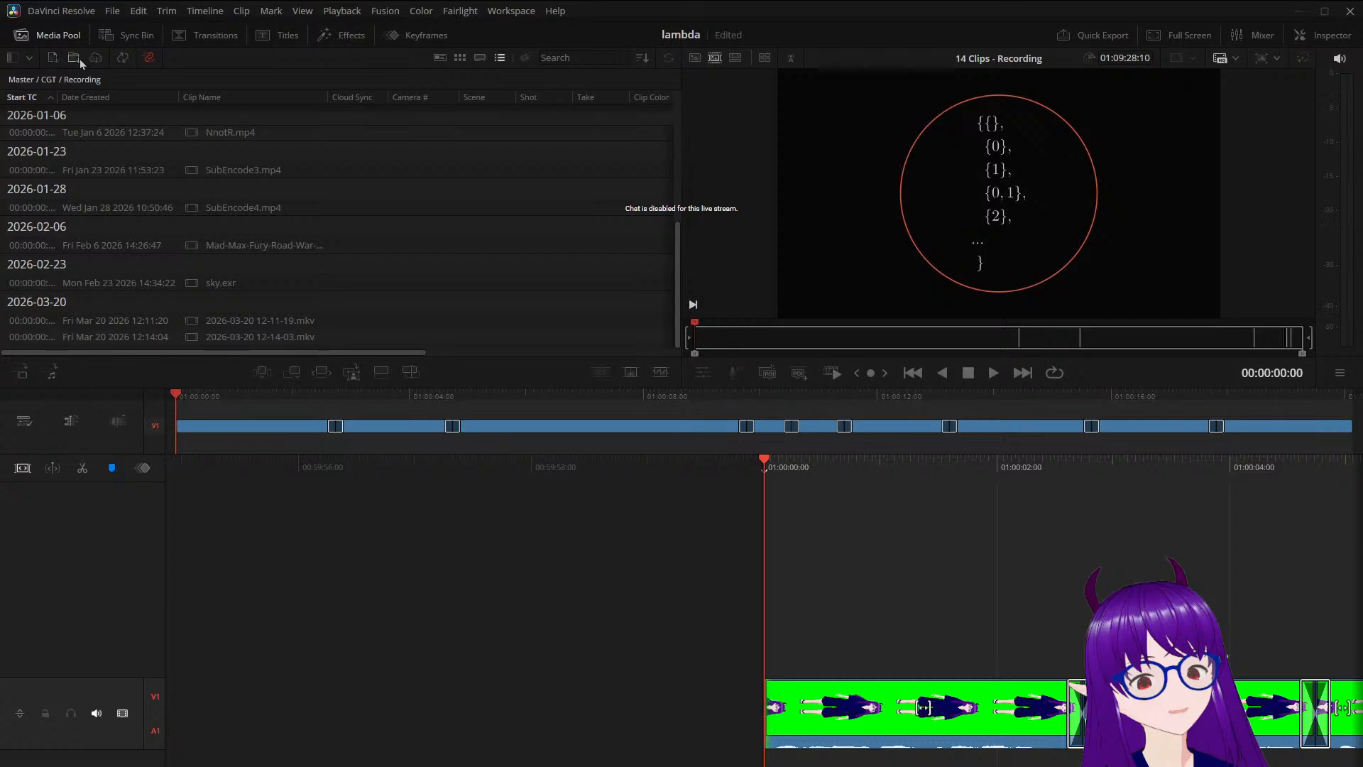
scroll(359, 315, up, 5)
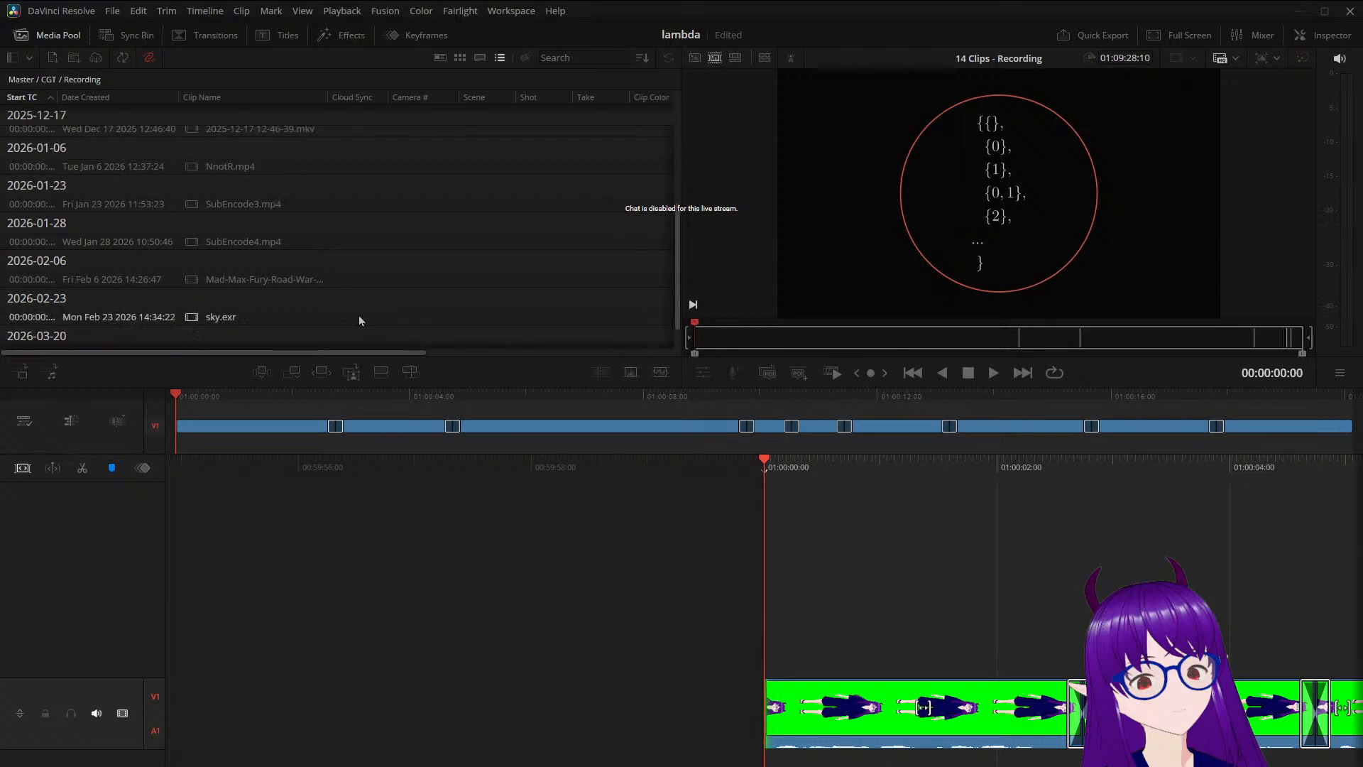
scroll(359, 320, up, 1)
scroll(359, 316, down, 6)
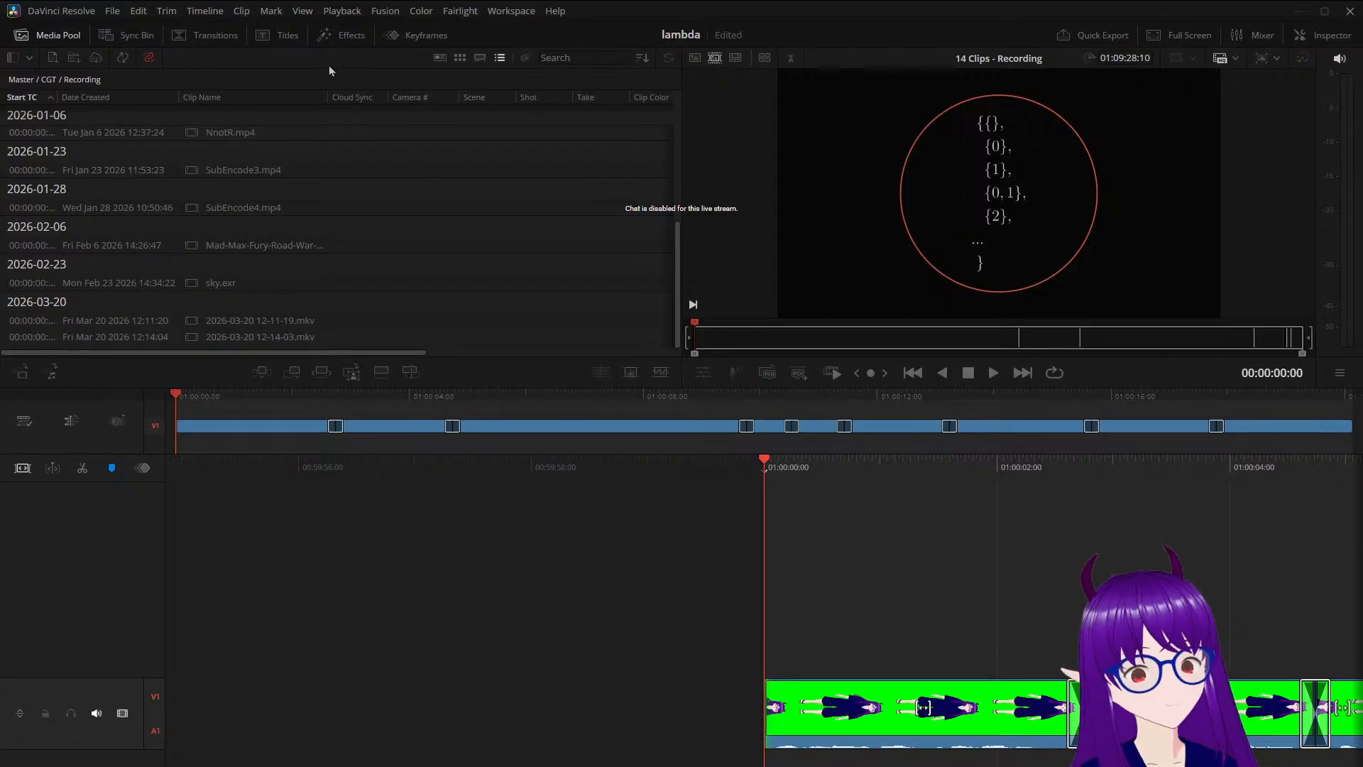
Look through the clips of the CGT and Master bins, down to the newest dates, for the correction 2 timeline
click(50, 82)
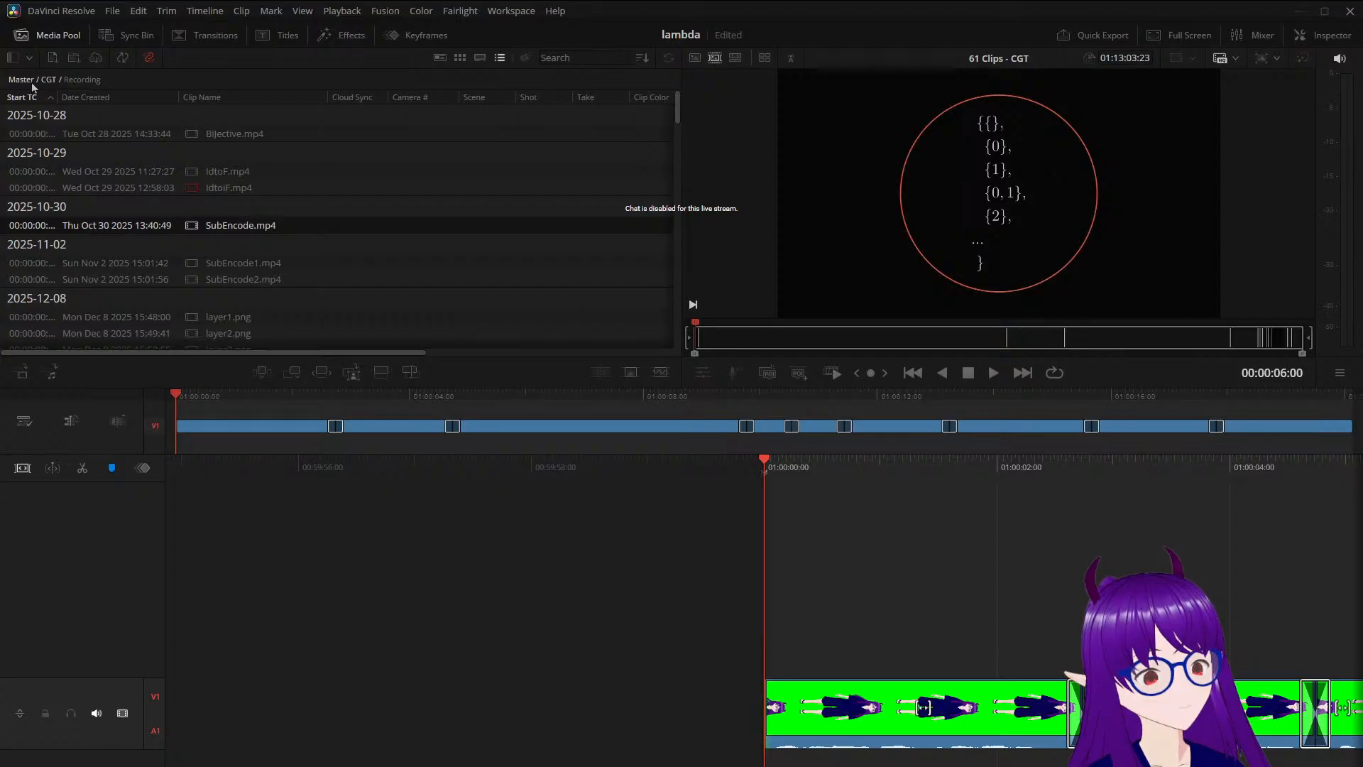
click(22, 82)
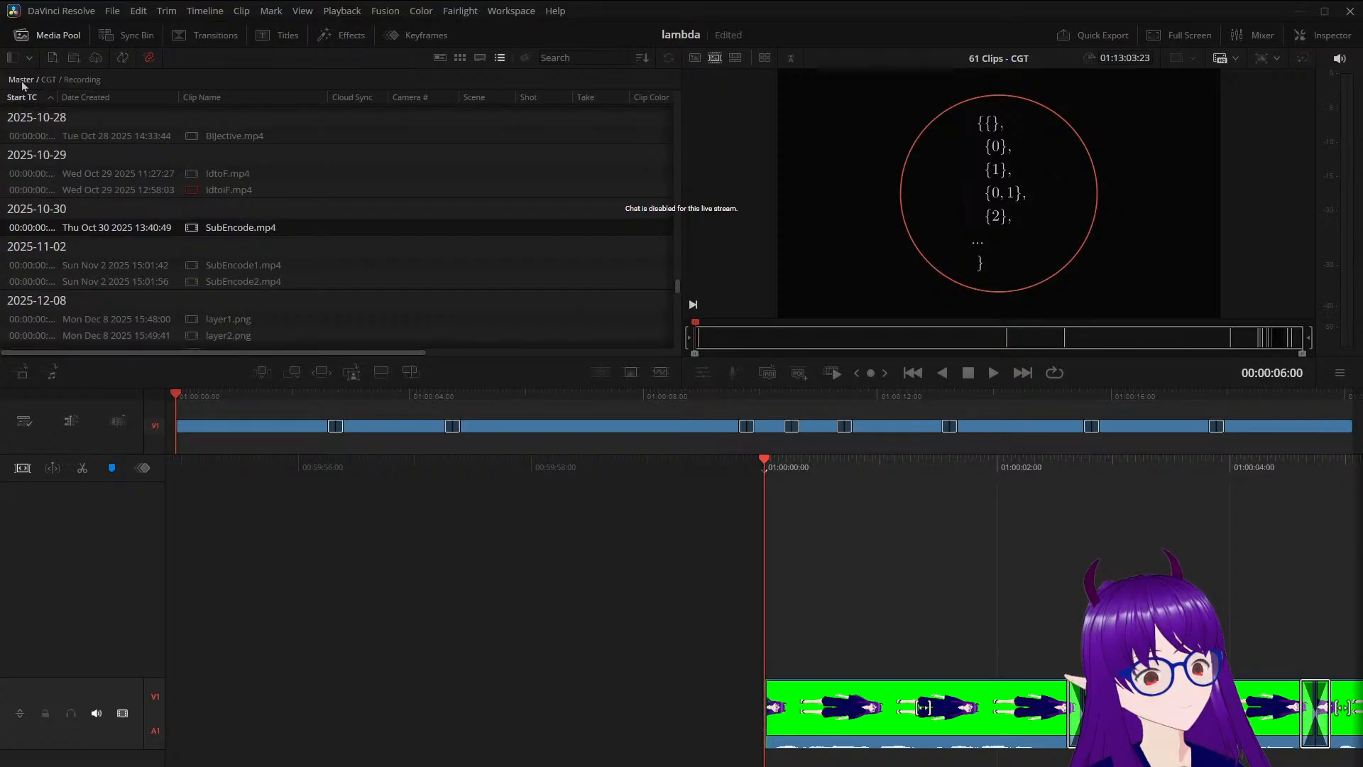
scroll(368, 260, down, 10)
scroll(367, 263, down, 15)
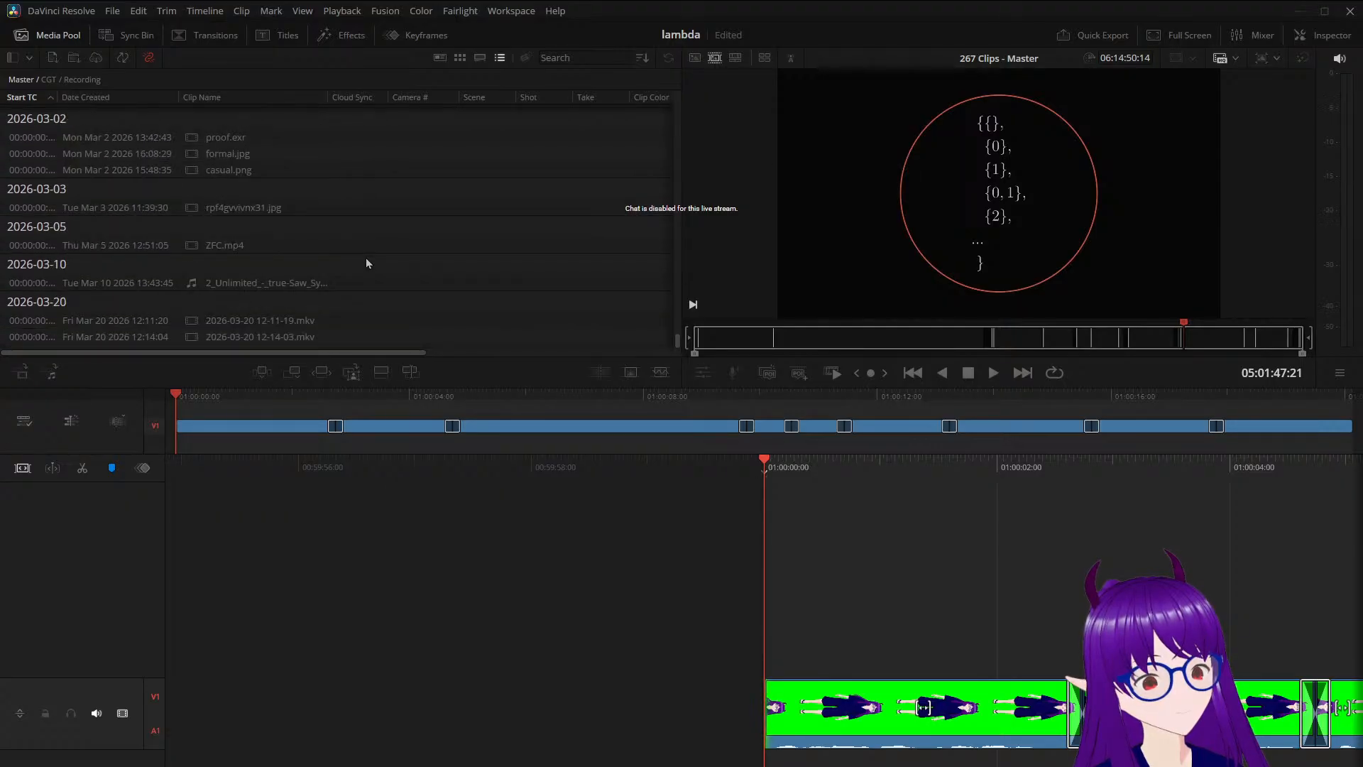
click(54, 85)
scroll(283, 281, down, 5)
scroll(283, 282, down, 10)
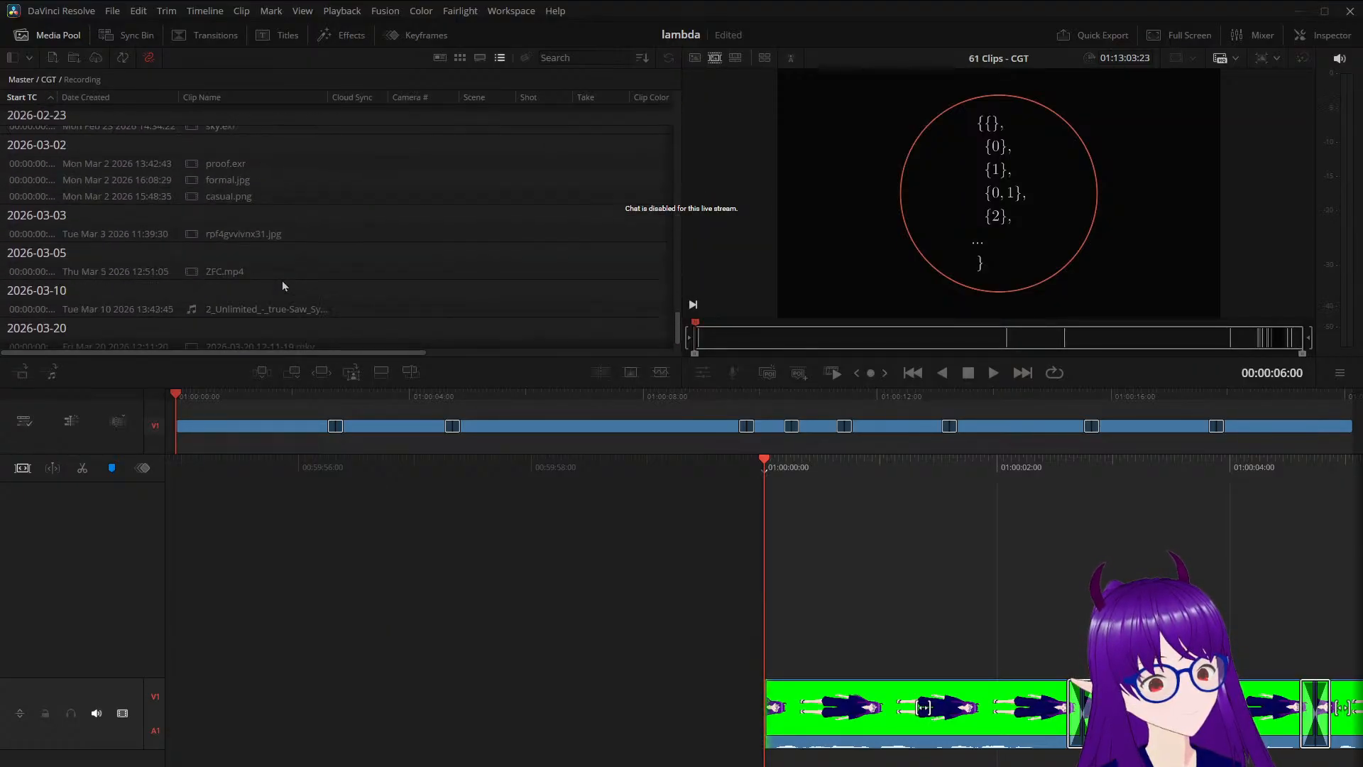
scroll(283, 286, down, 3)
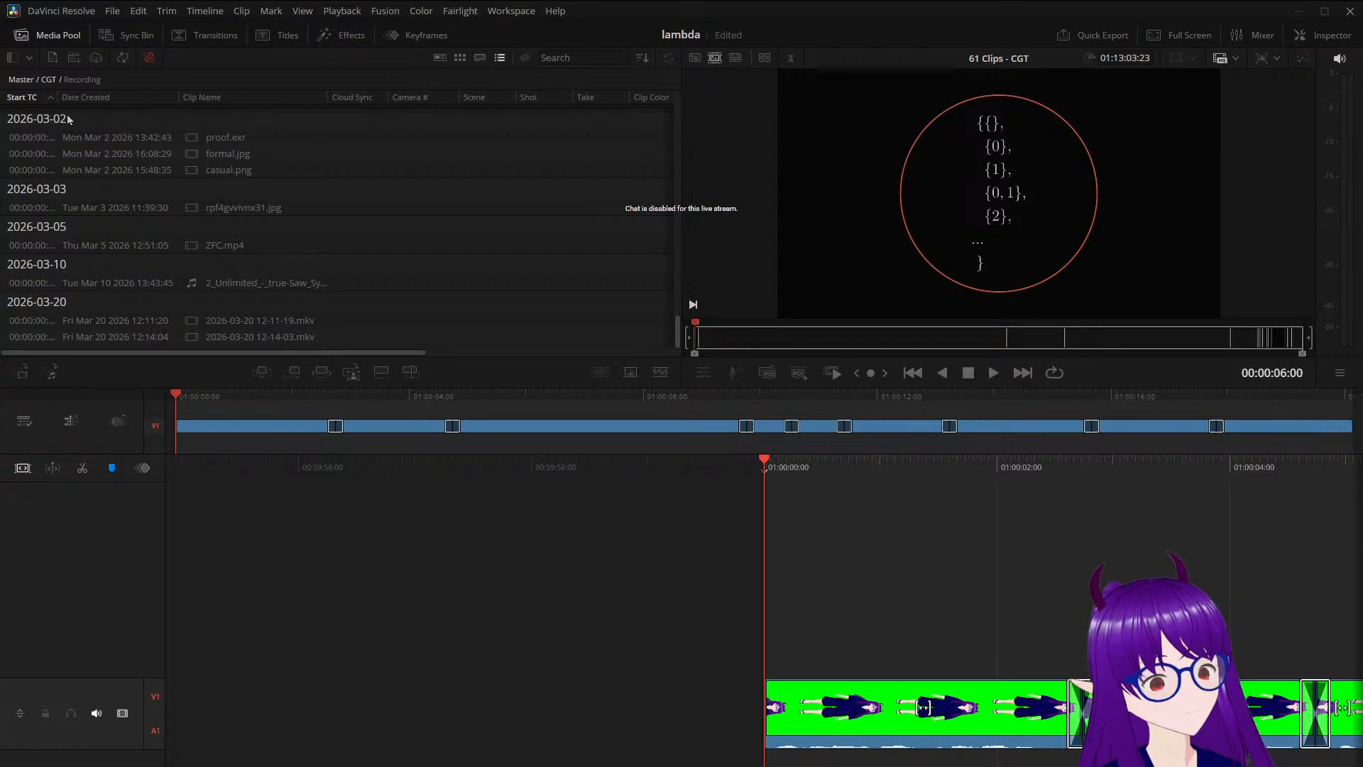
click(81, 83)
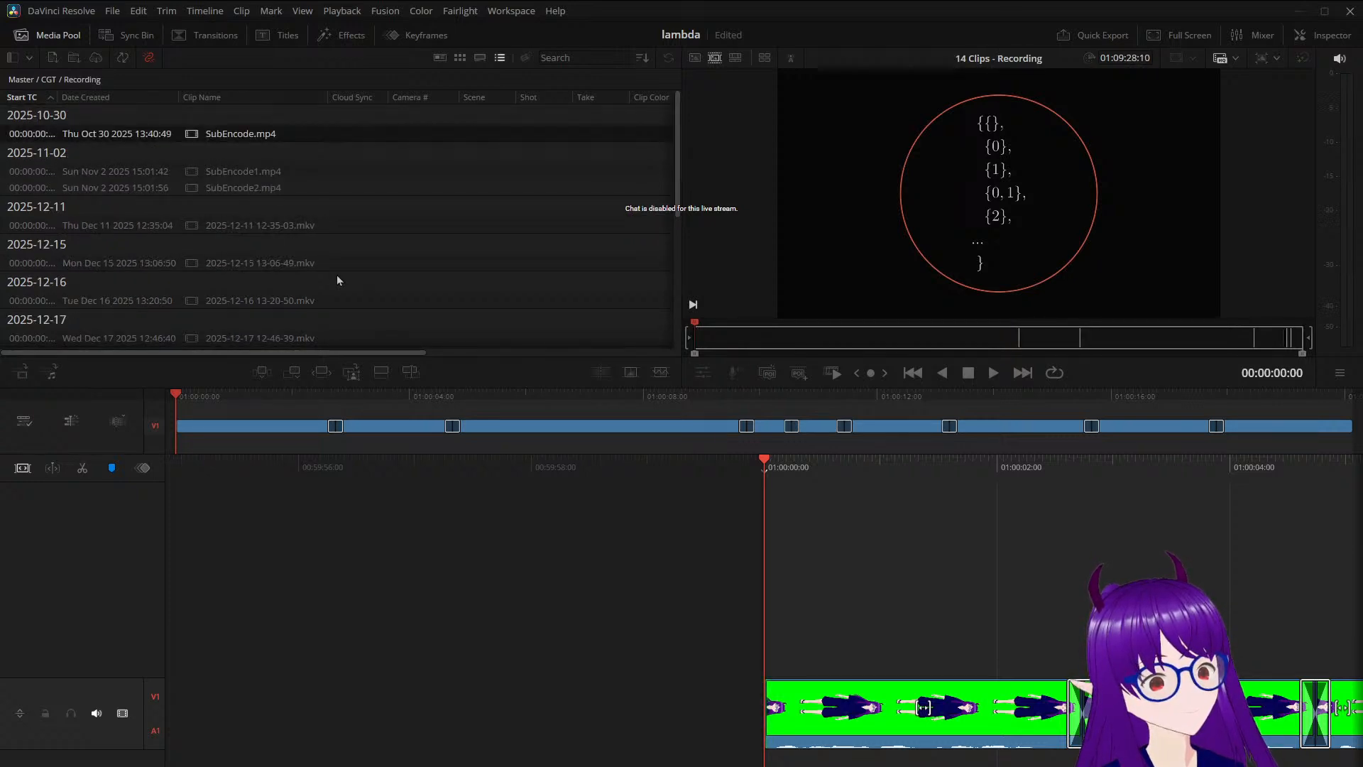
scroll(336, 275, down, 5)
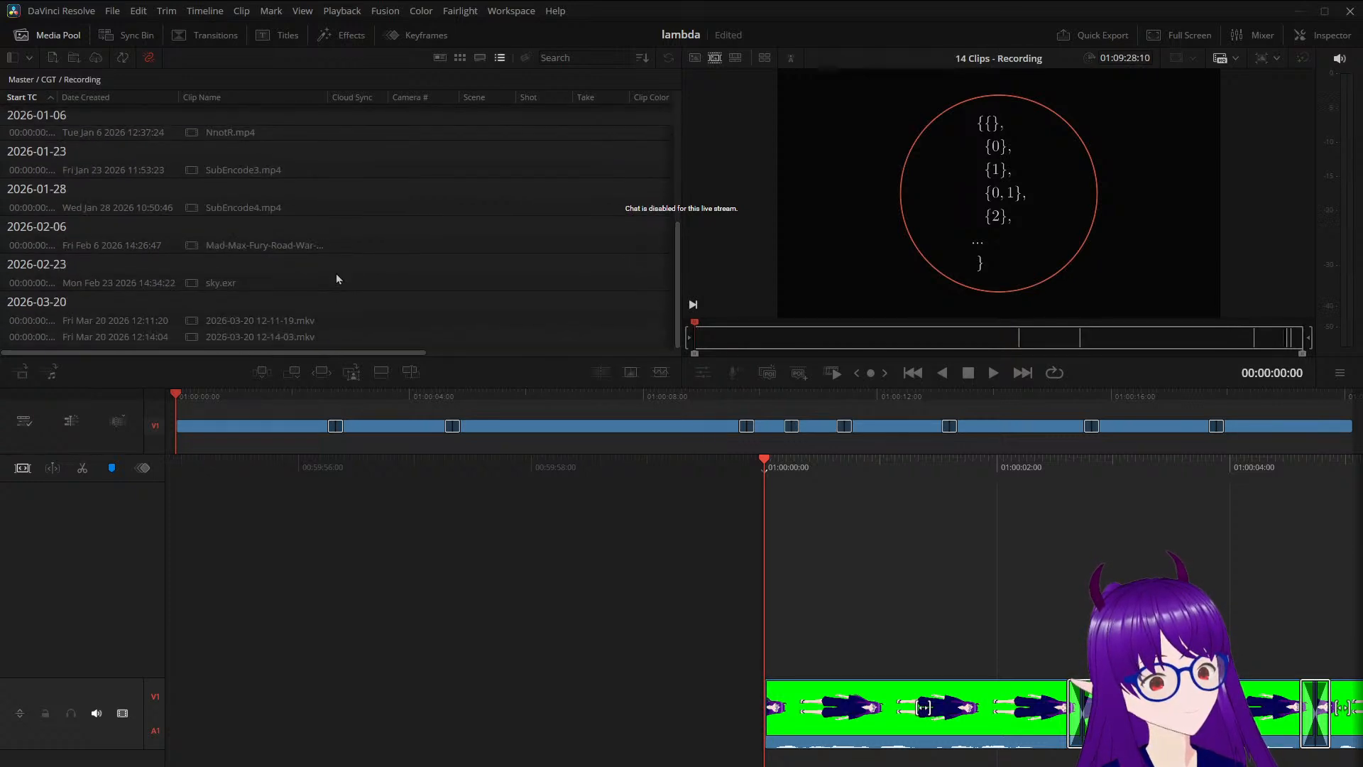
click(305, 339)
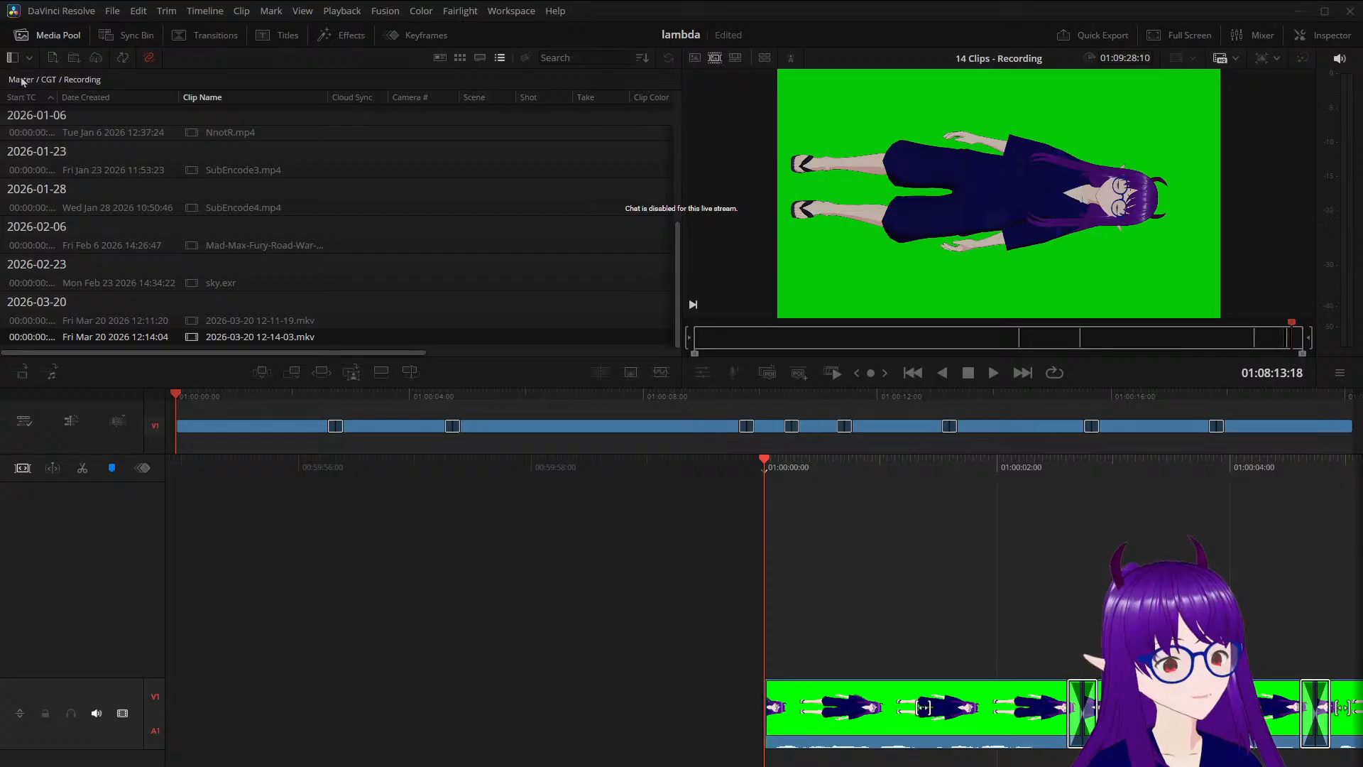
Go up through CGT to the Master bin and check its newest entries for the correction timelines
double_click(69, 227)
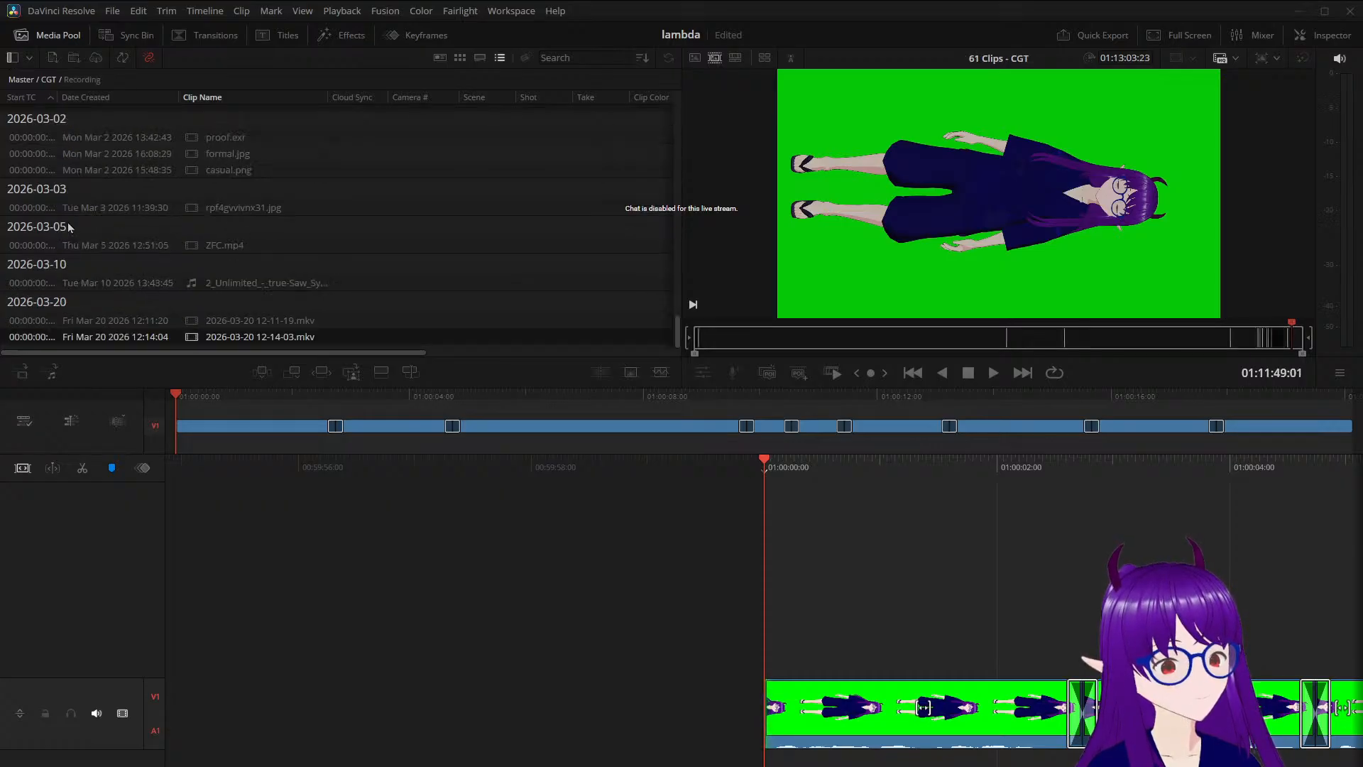
double_click(67, 85)
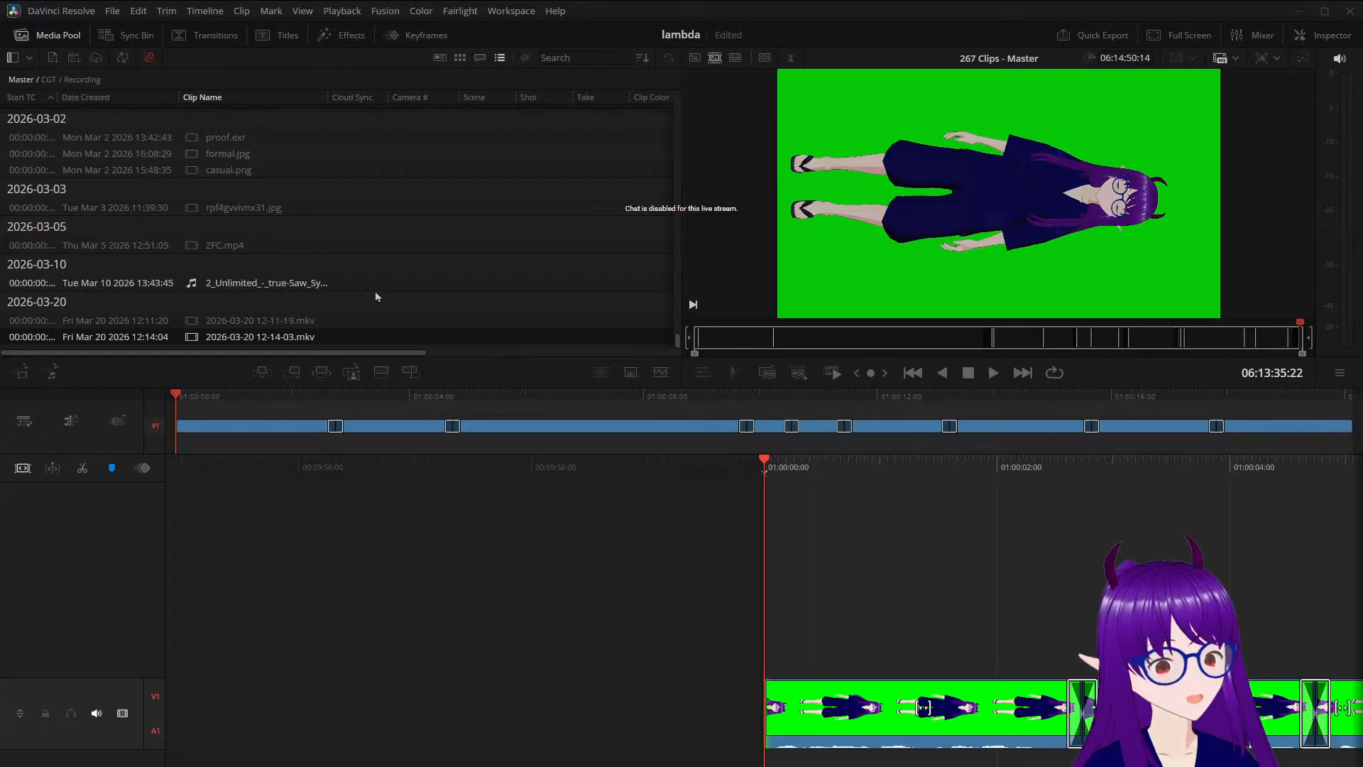
scroll(375, 291, up, 3)
scroll(375, 292, down, 2)
scroll(376, 296, down, 1)
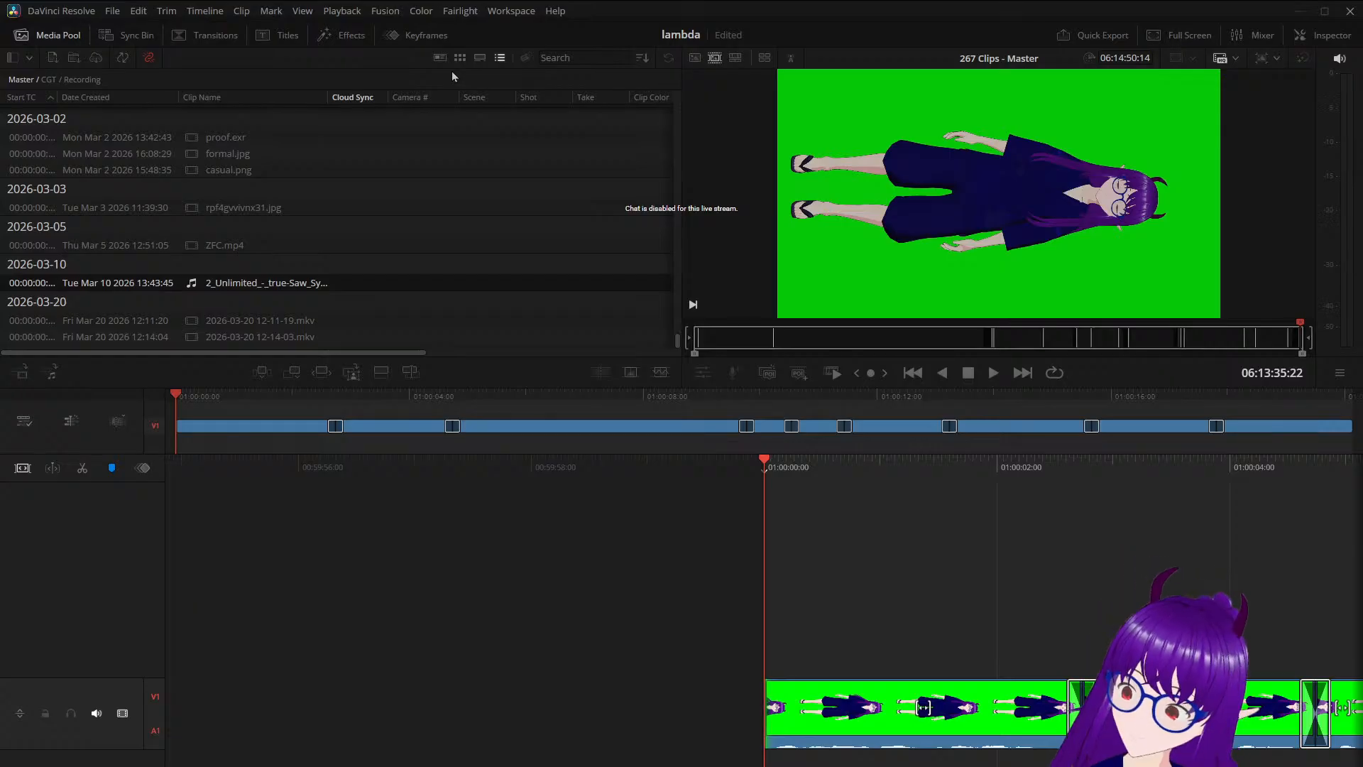
Search the Master bin for "corr"
click(579, 61)
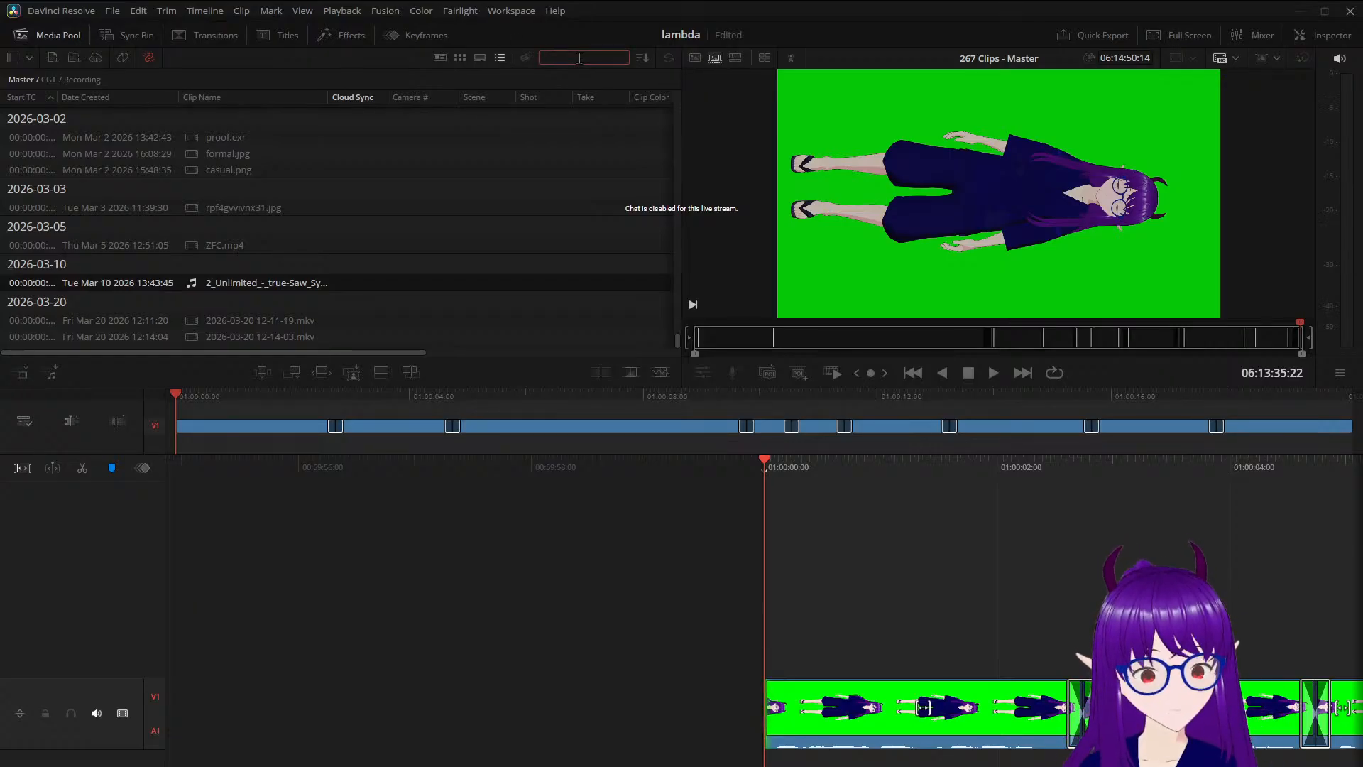
text(c)
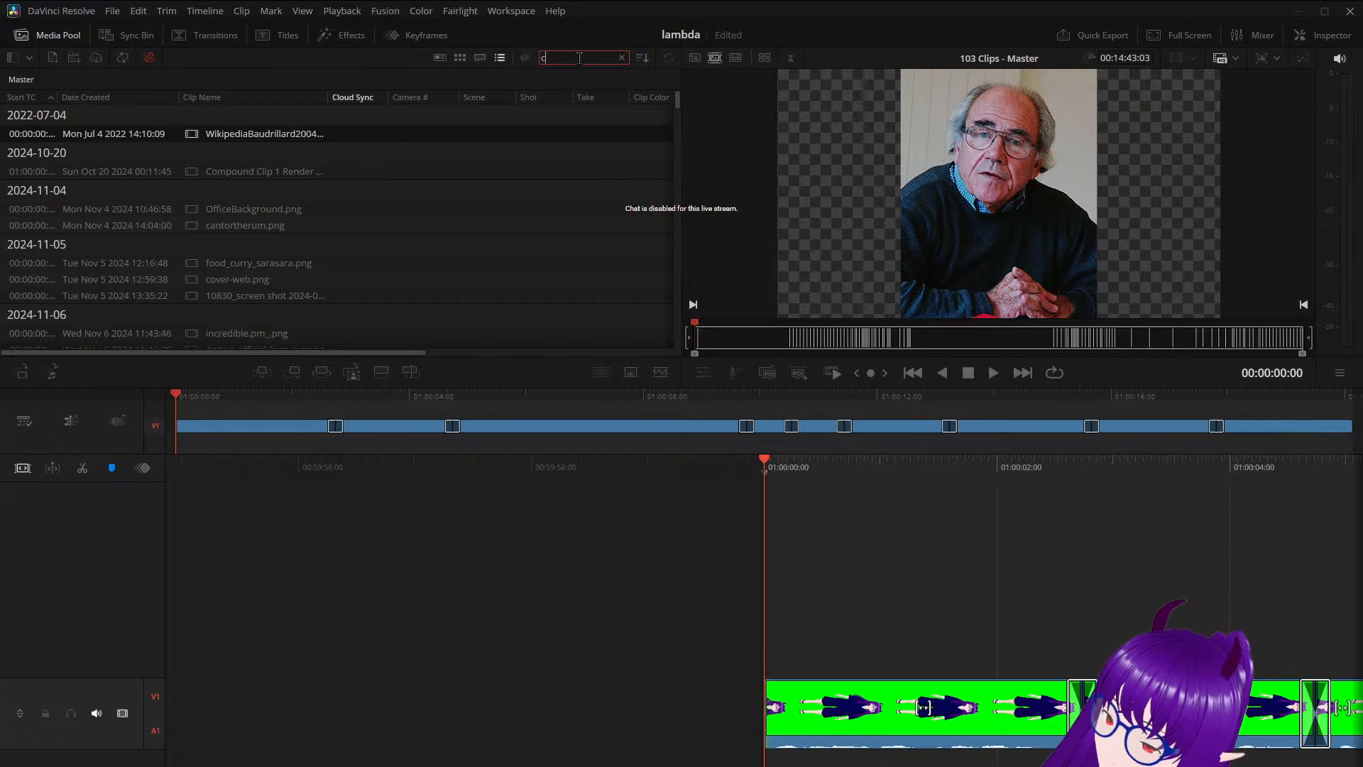
text(o)
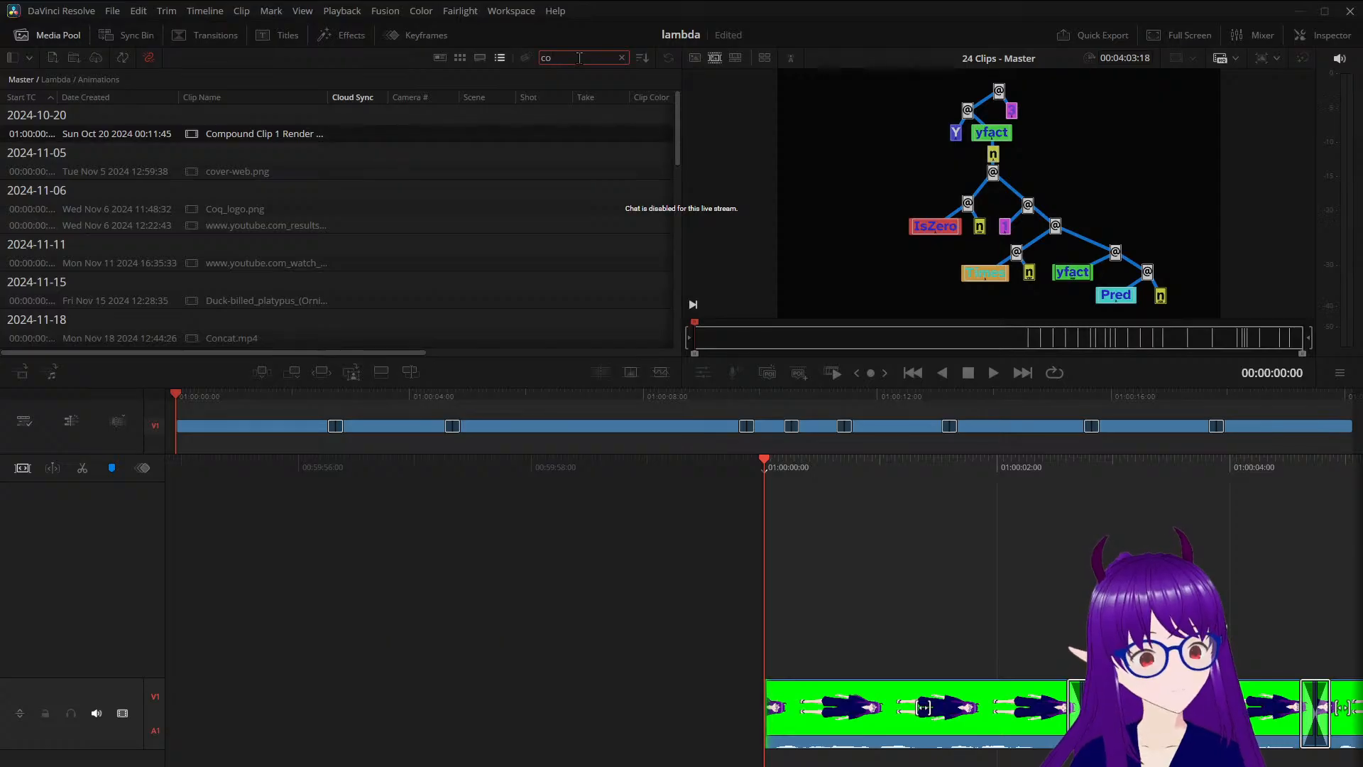
text(r)
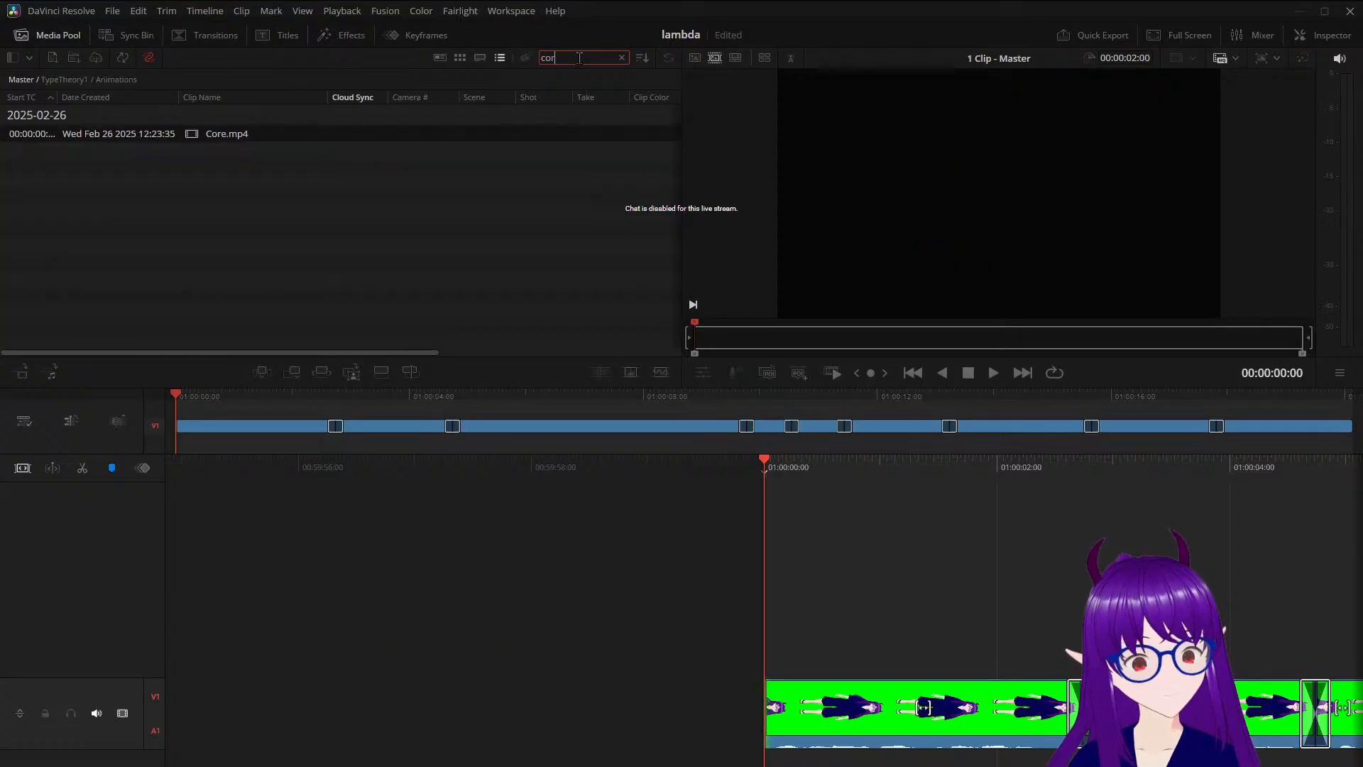
text(e)
key(BackSpace)
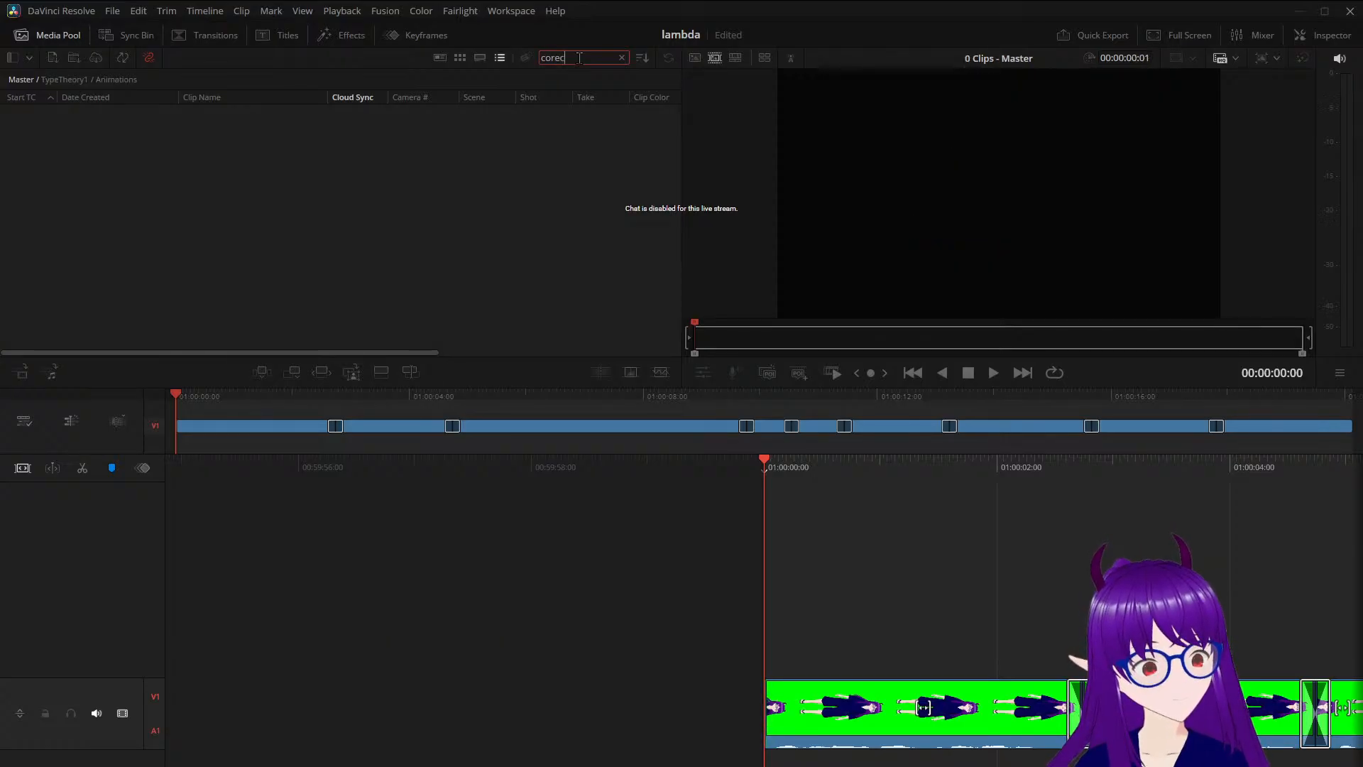
text(r)
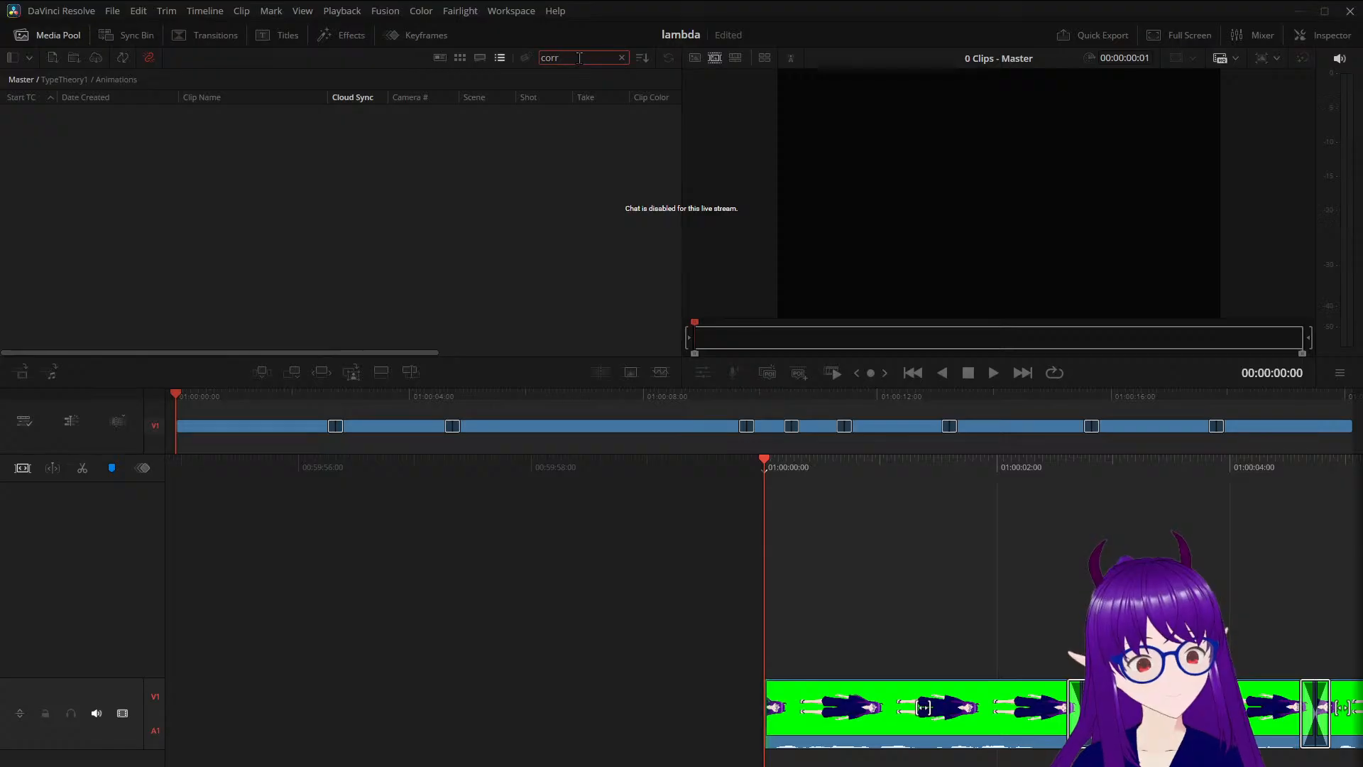
Clear the search text and sort the Master bin's clips by Camera #
key(BackSpace)
key(BackSpace)
key(BackSpace)
key(BackSpace)
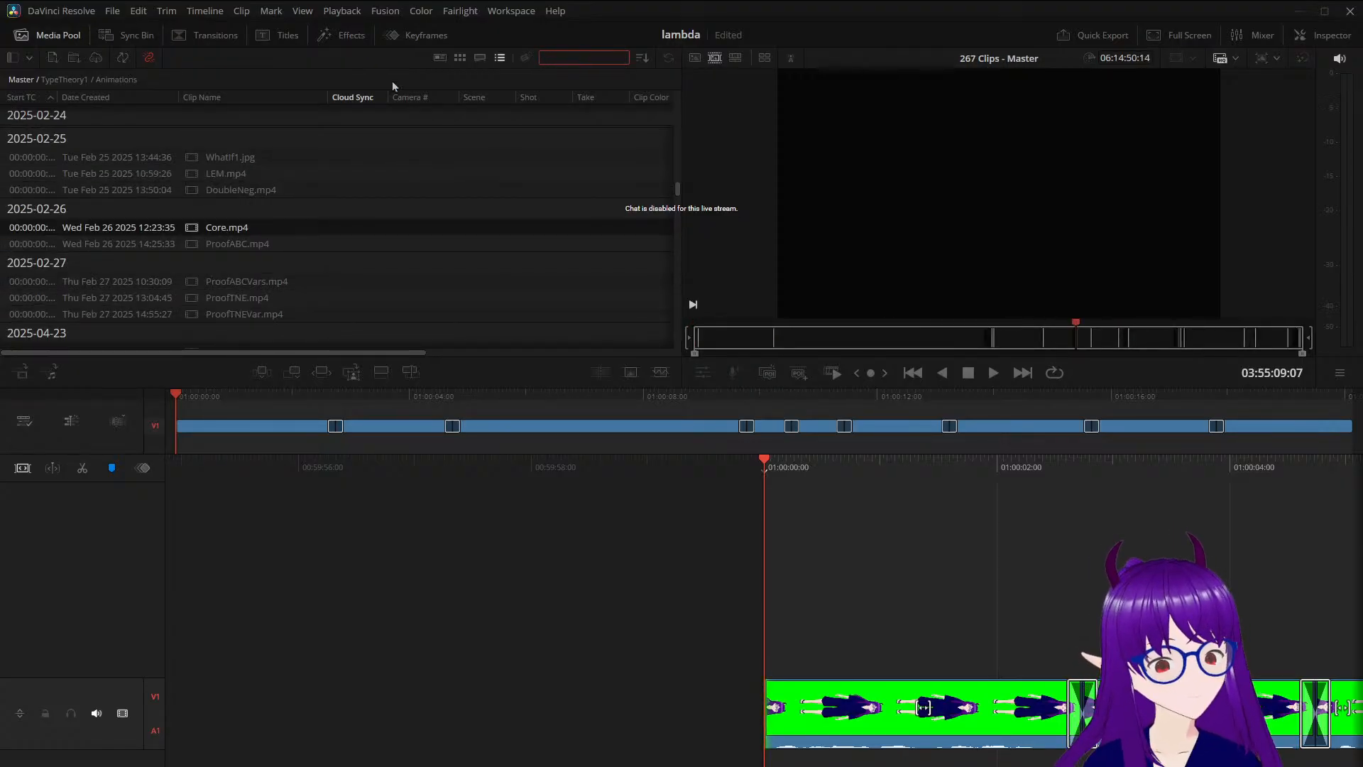
click(431, 97)
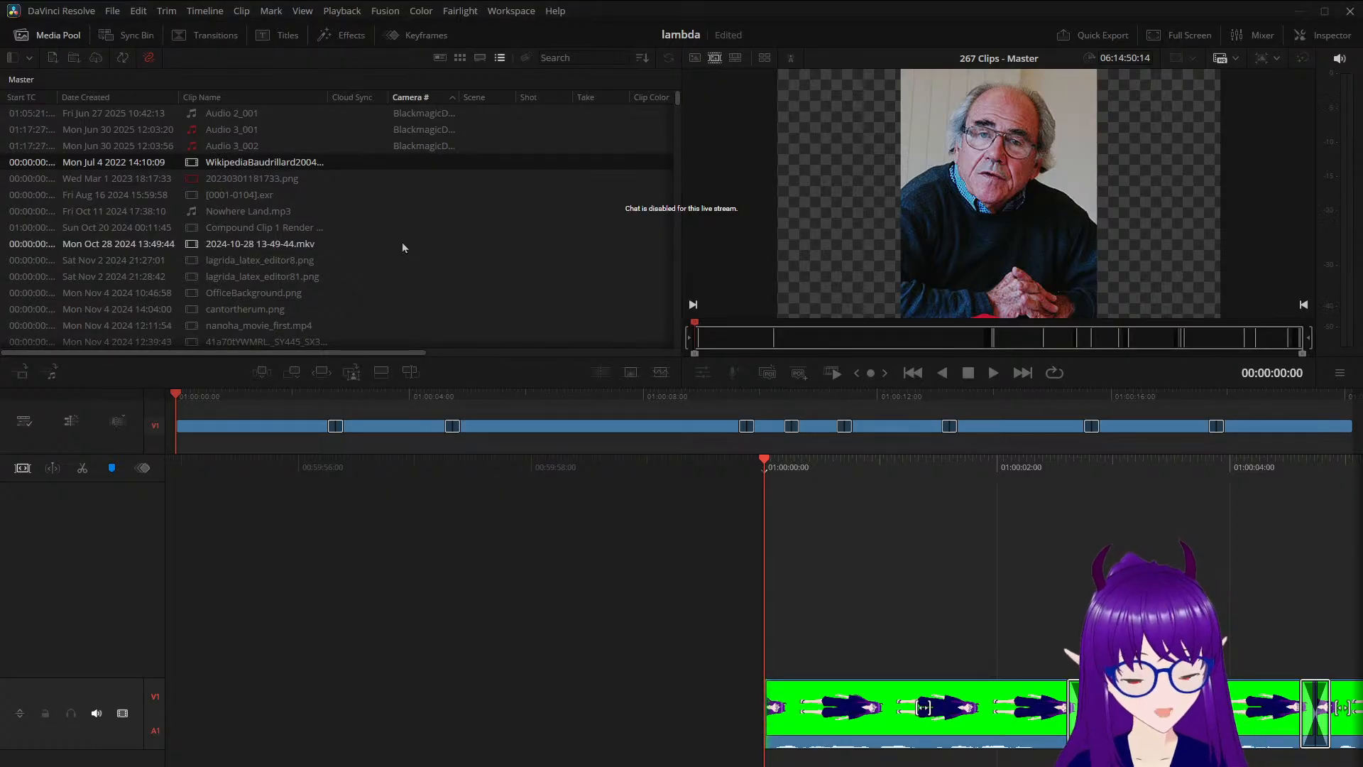
Open the correction 2 timeline via the Media page, save the project, and return to the Cut page
key(shift+2)
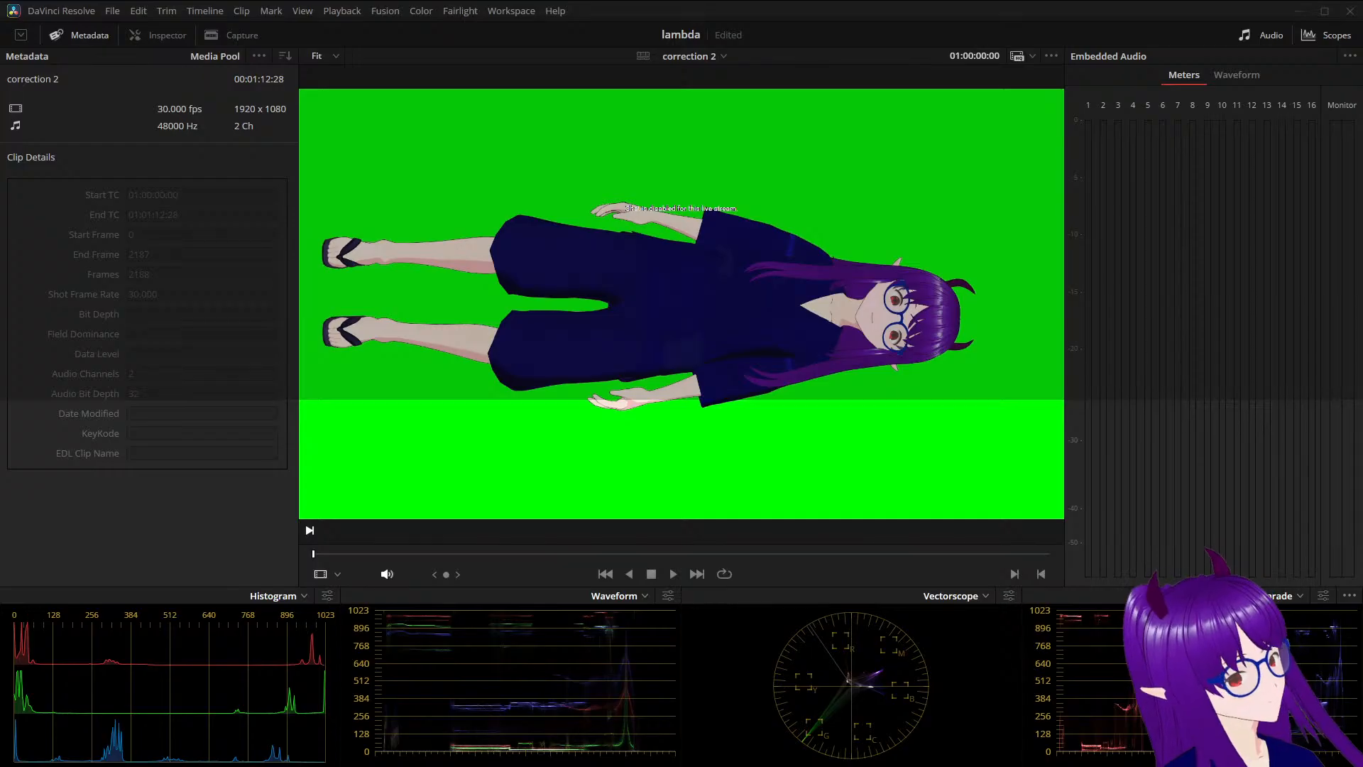
key(ctrl+s)
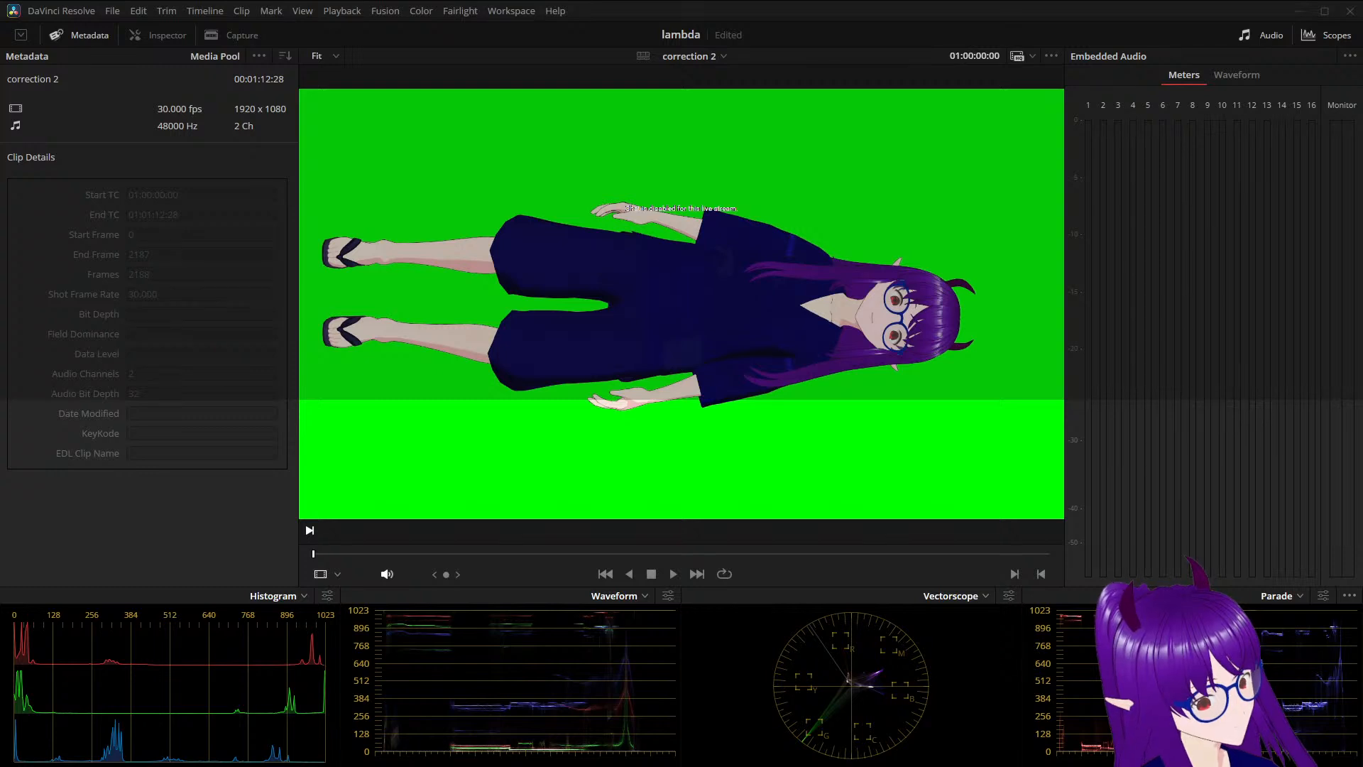
key(shift+4)
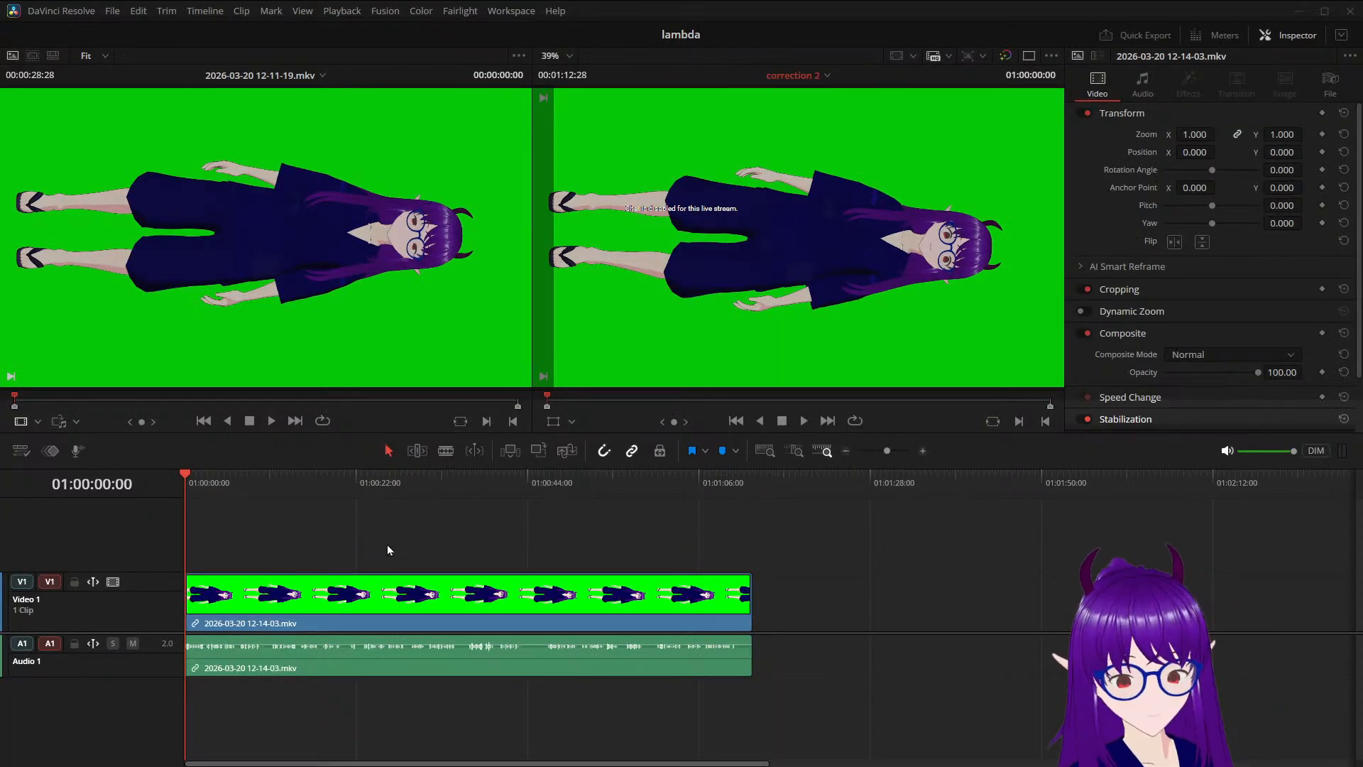
key(shift+3)
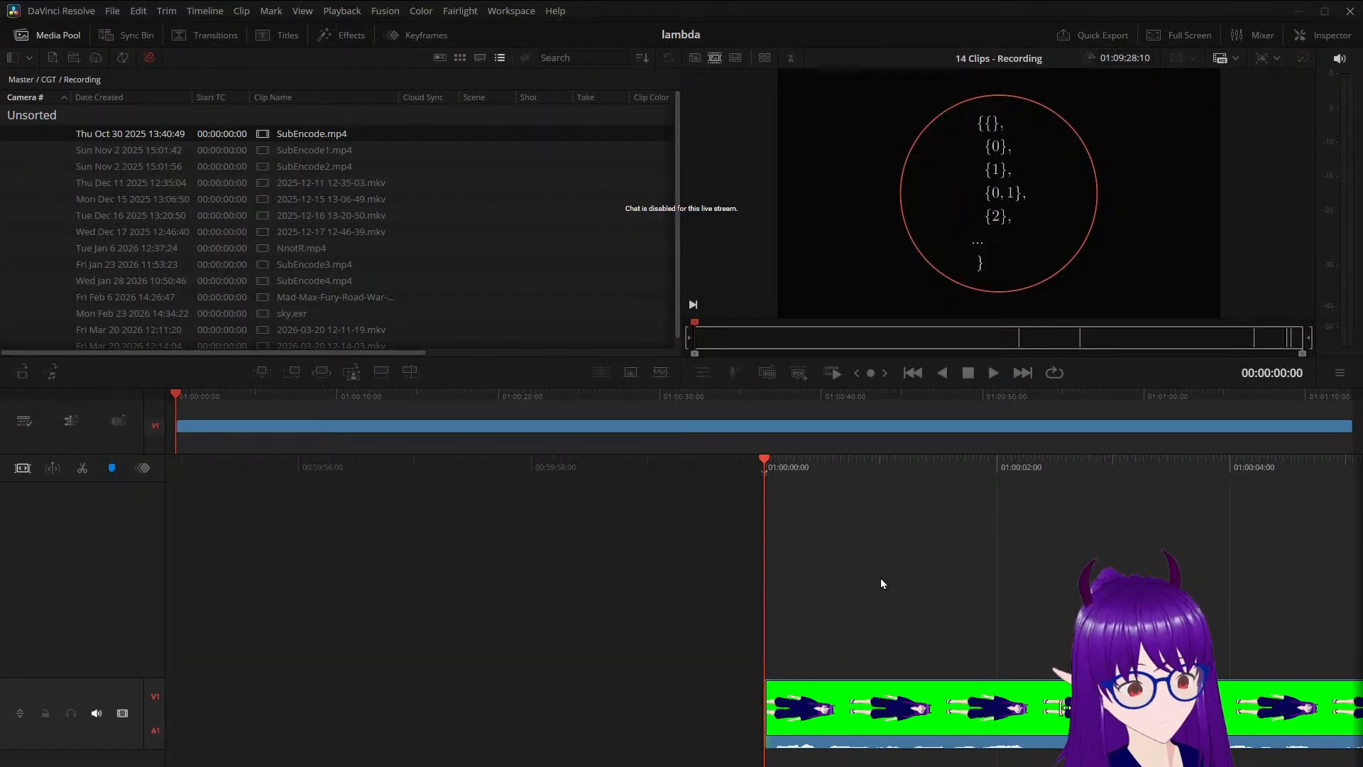
scroll(475, 251, down, 1)
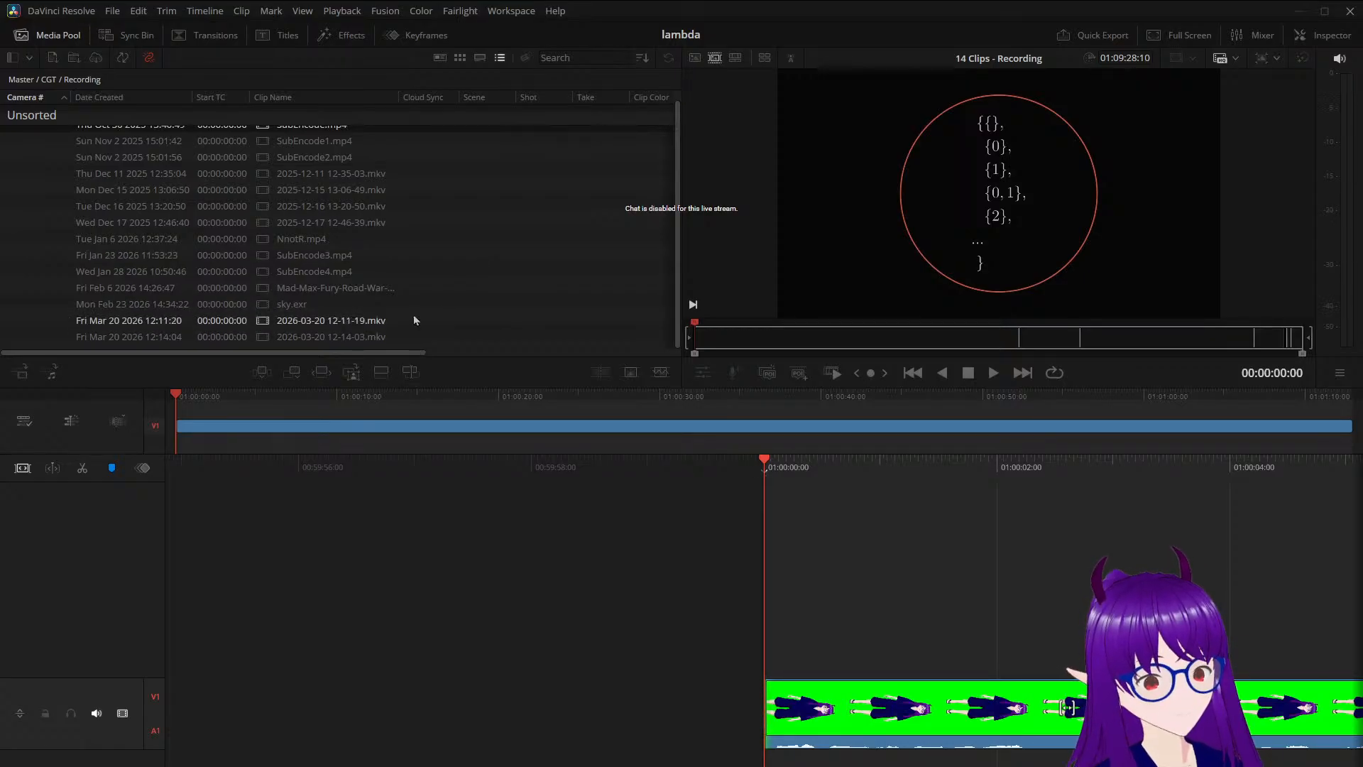
scroll(414, 321, up, 1)
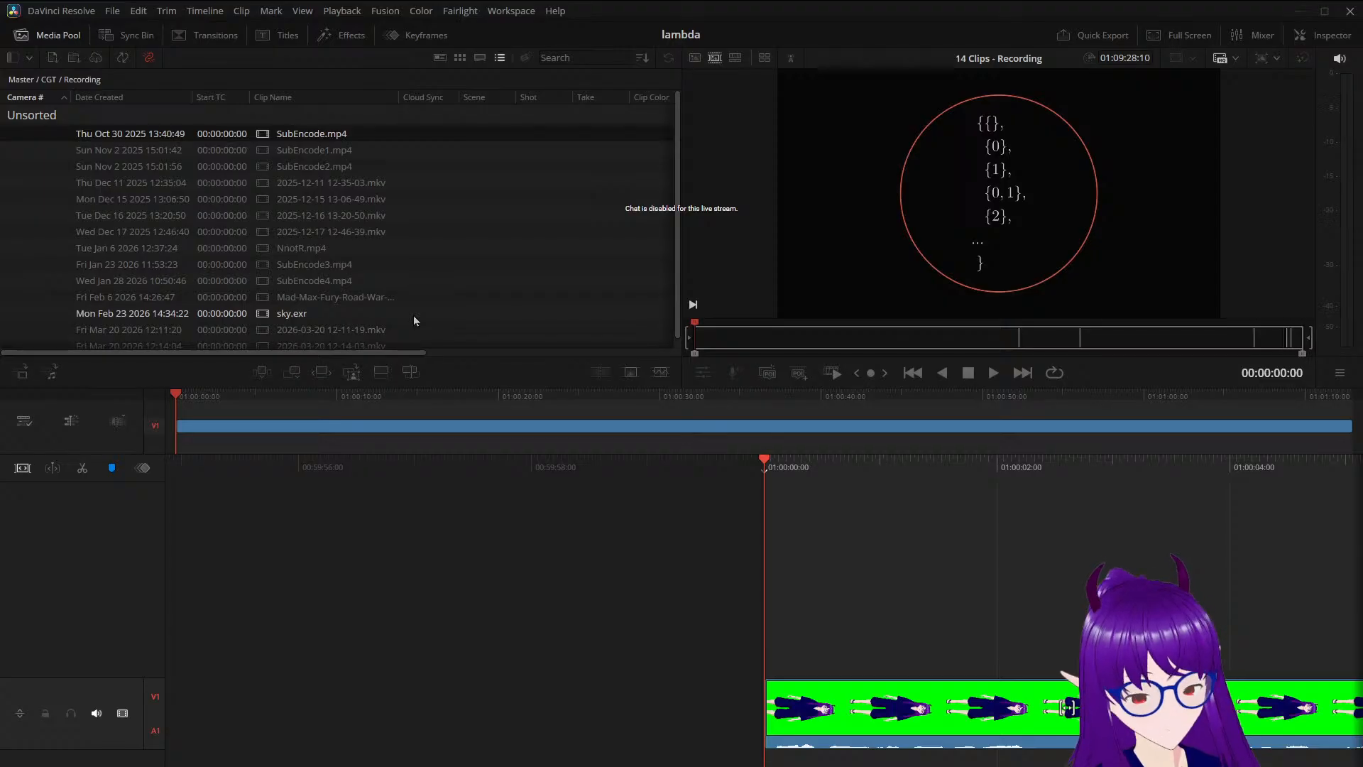
key(shift+4)
click(339, 615)
key(shift+3)
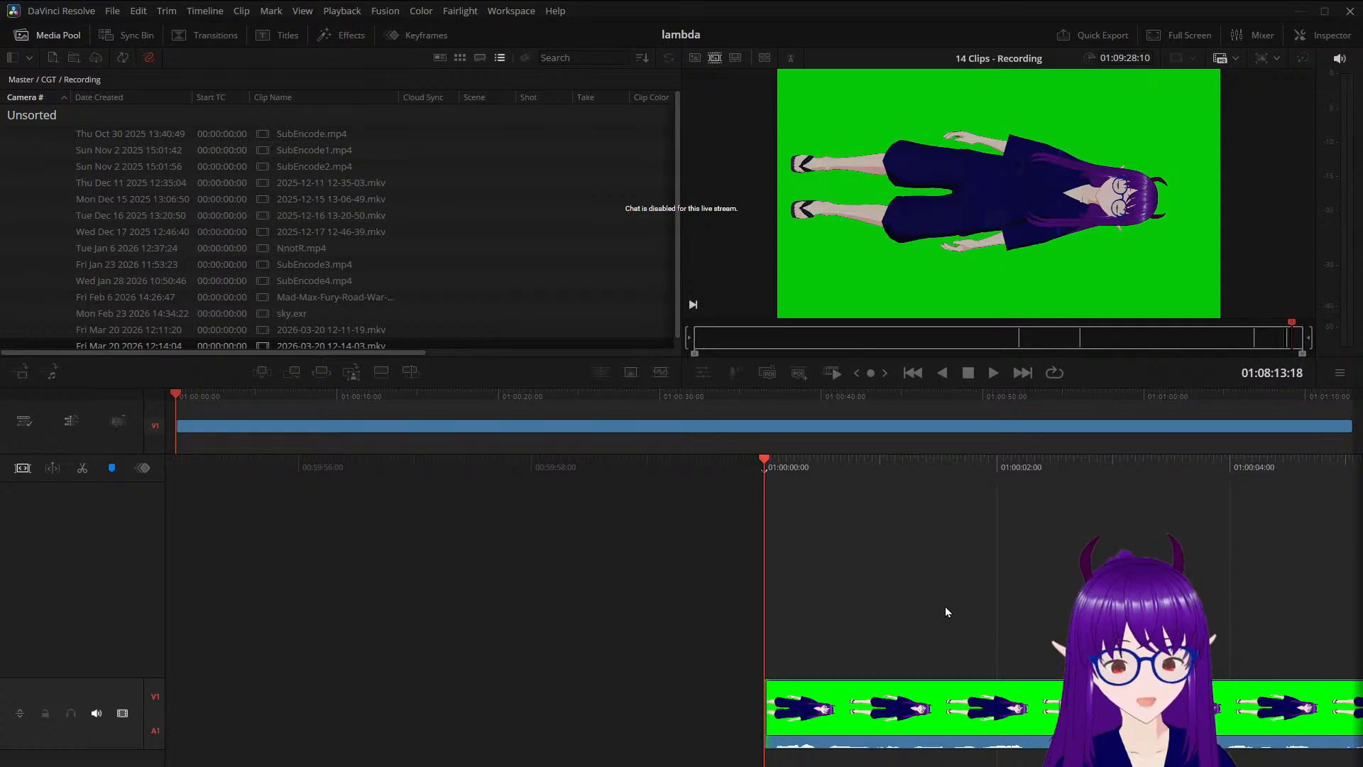
key(space)
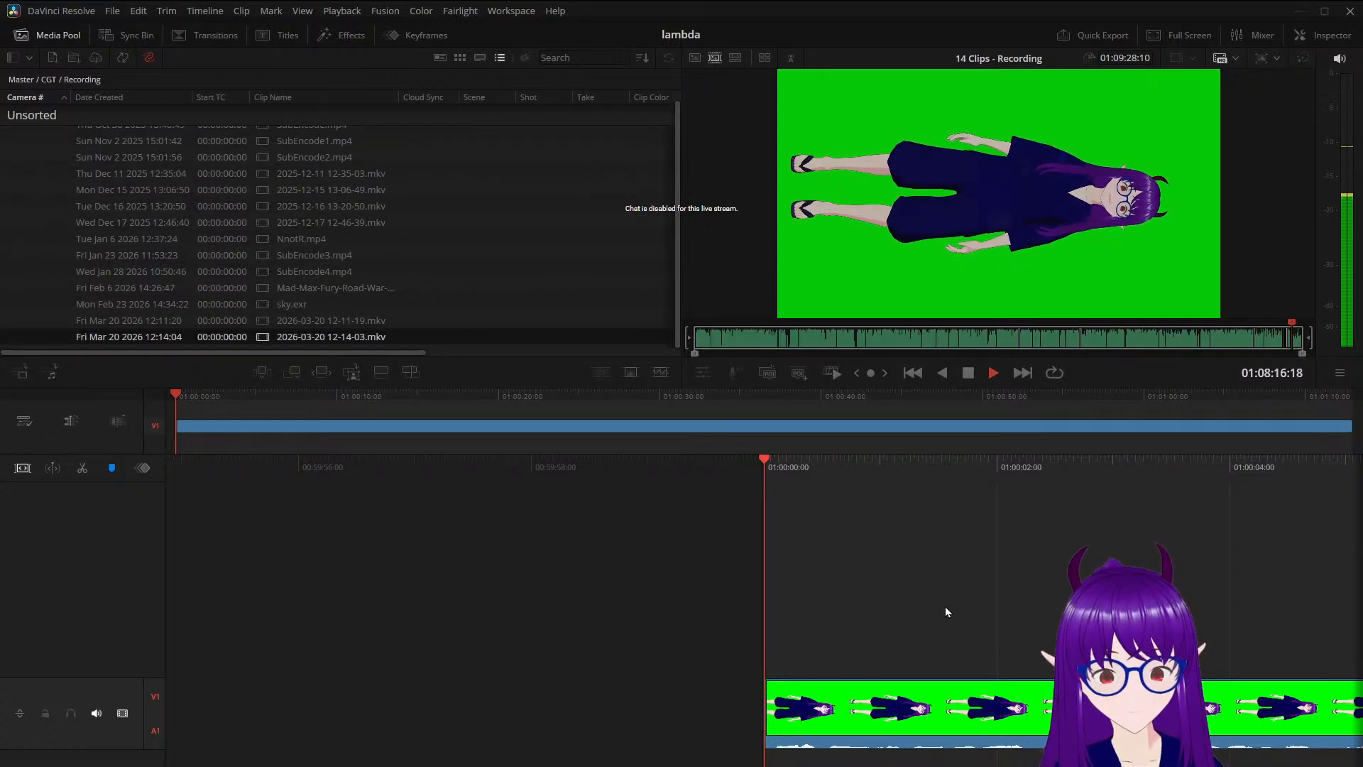
key(space)
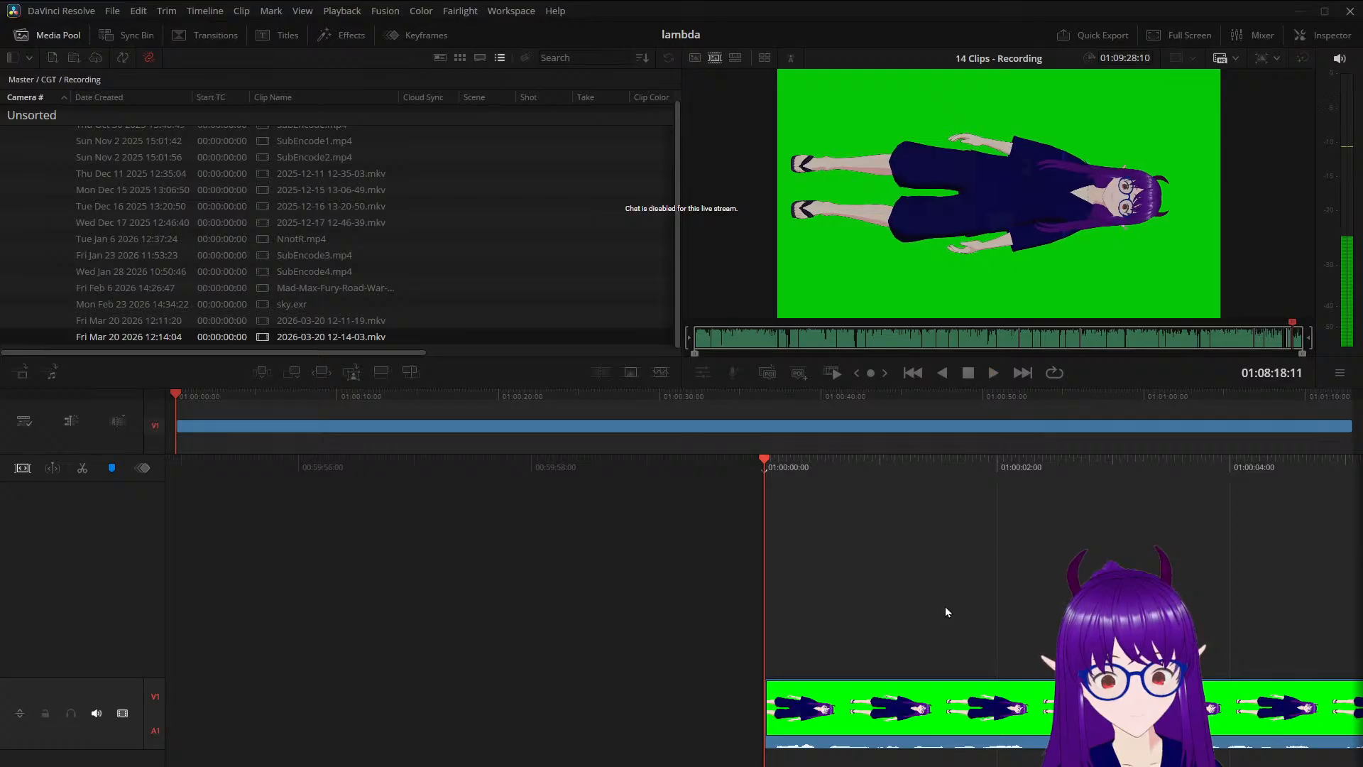
key(Left)
key(Left)
key(Left)
key(Left)
key(Left)
key(Left)
key(Left)
key(Left)
key(Left)
key(Left)
key(Left)
key(Left)
key(Left)
key(Left)
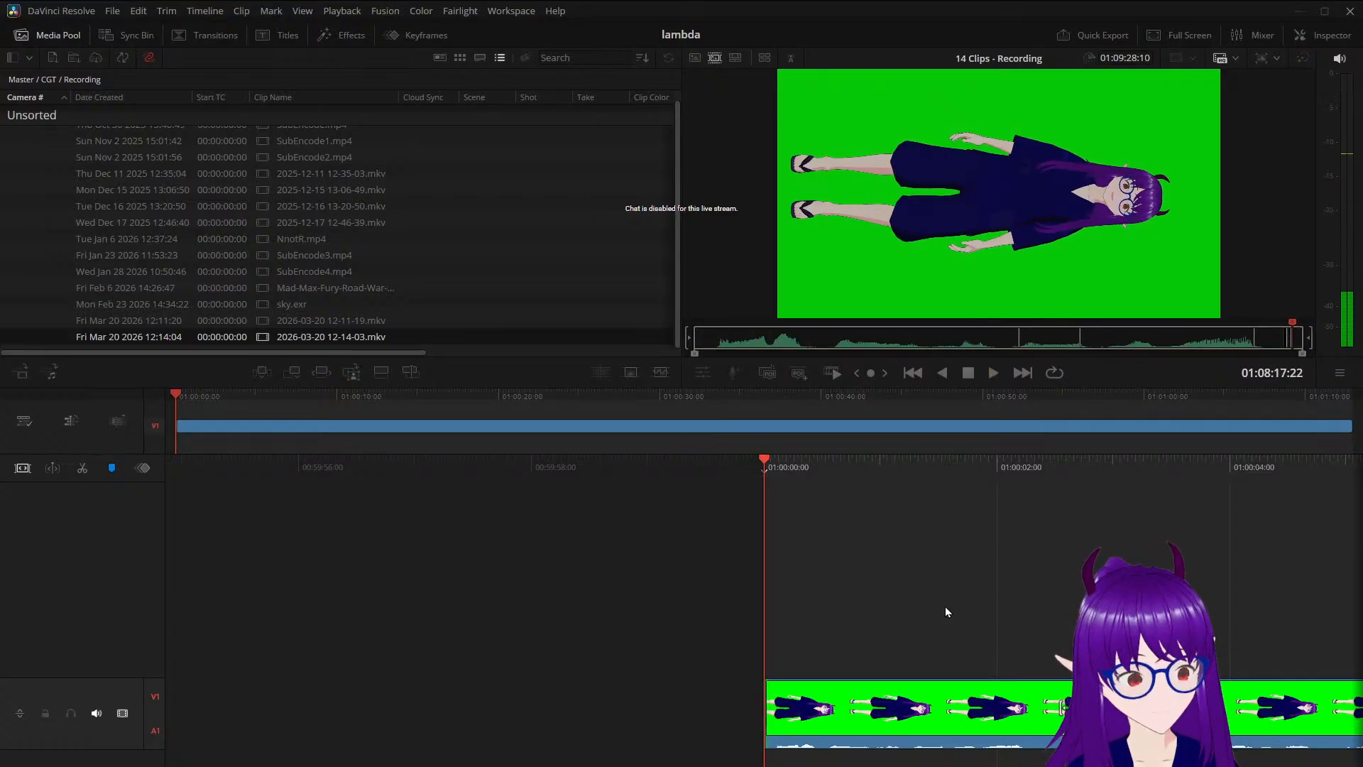
Switch to the correction 2 timeline and play its opening up to 01:00:03:05, reviewing the audio around 01:00:02
key(q)
key(space)
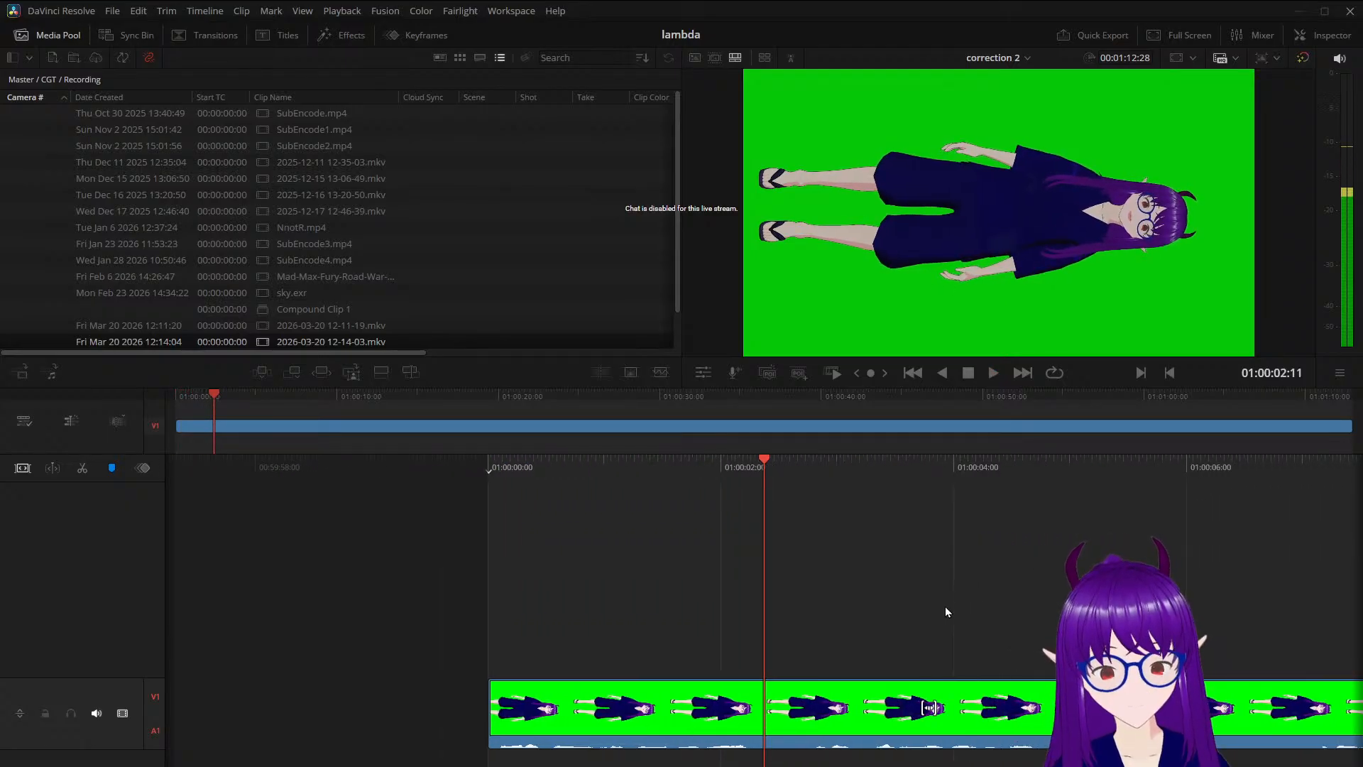
key(Left)
key(Left)
key(Left)
key(Left)
key(Left)
key(Left)
key(Left)
key(Left)
key(Left)
key(Left)
key(Left)
key(Left)
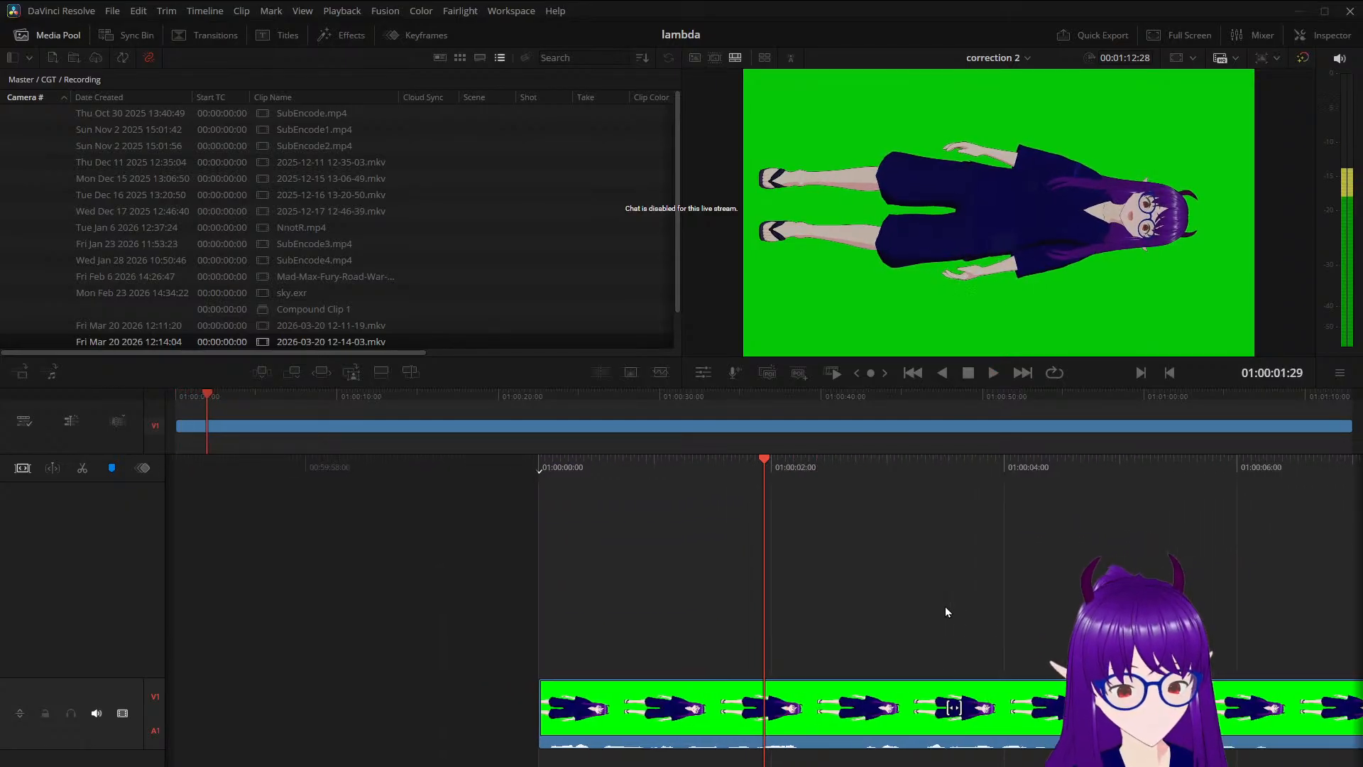
key(space)
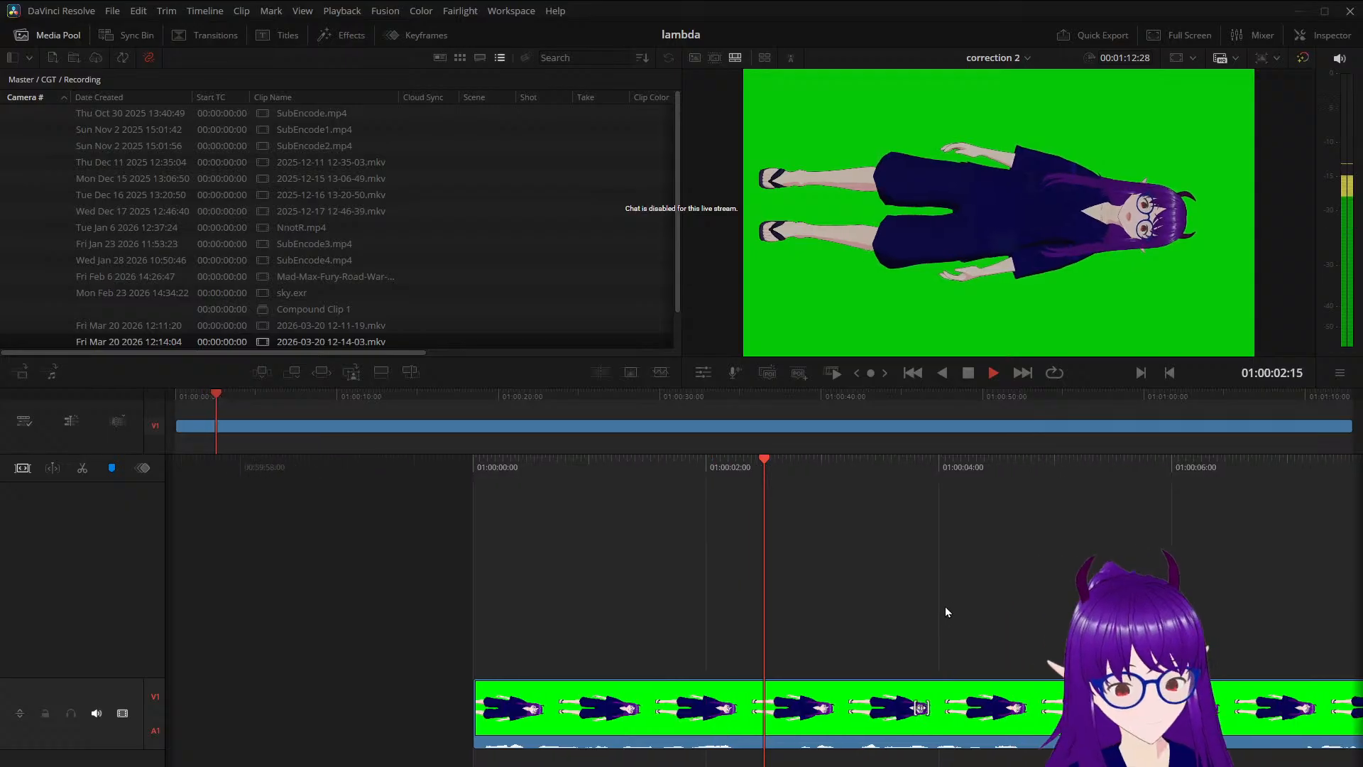
key(space)
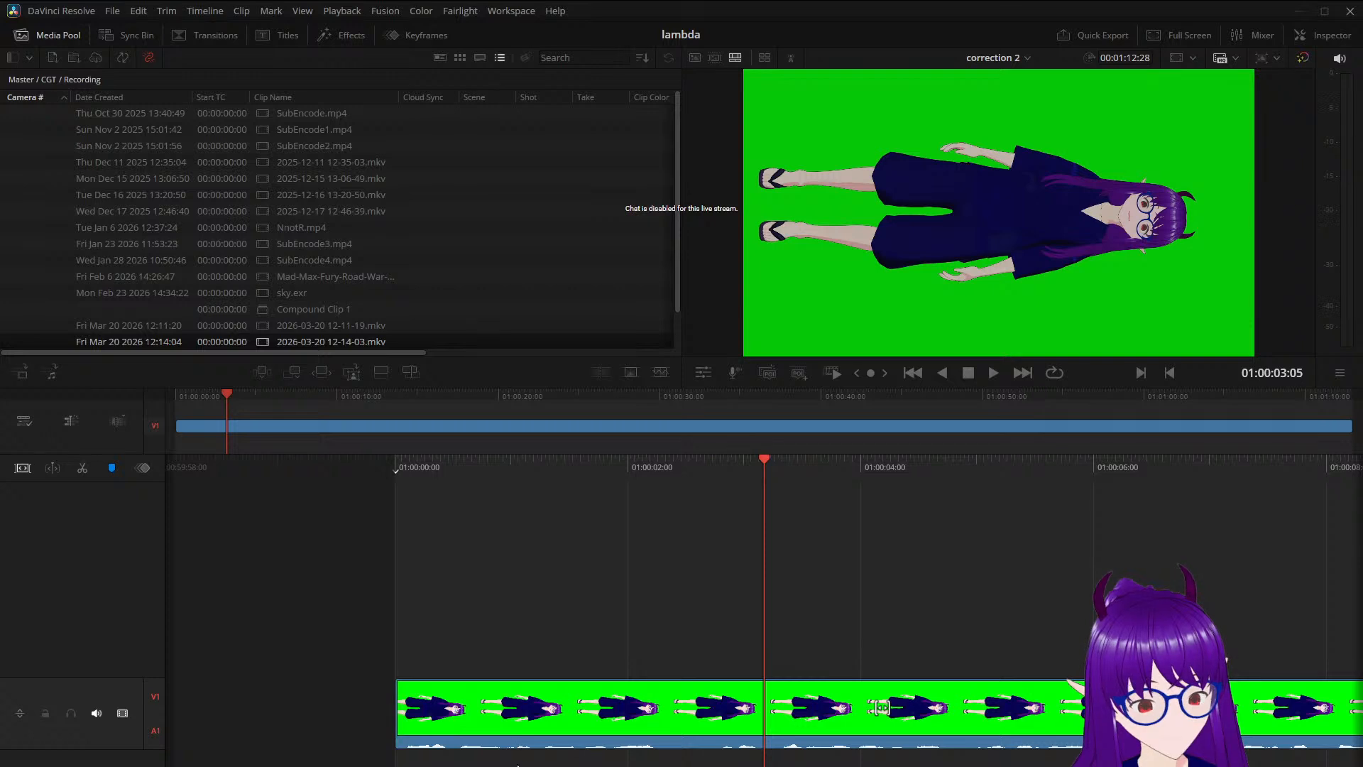
click(595, 708)
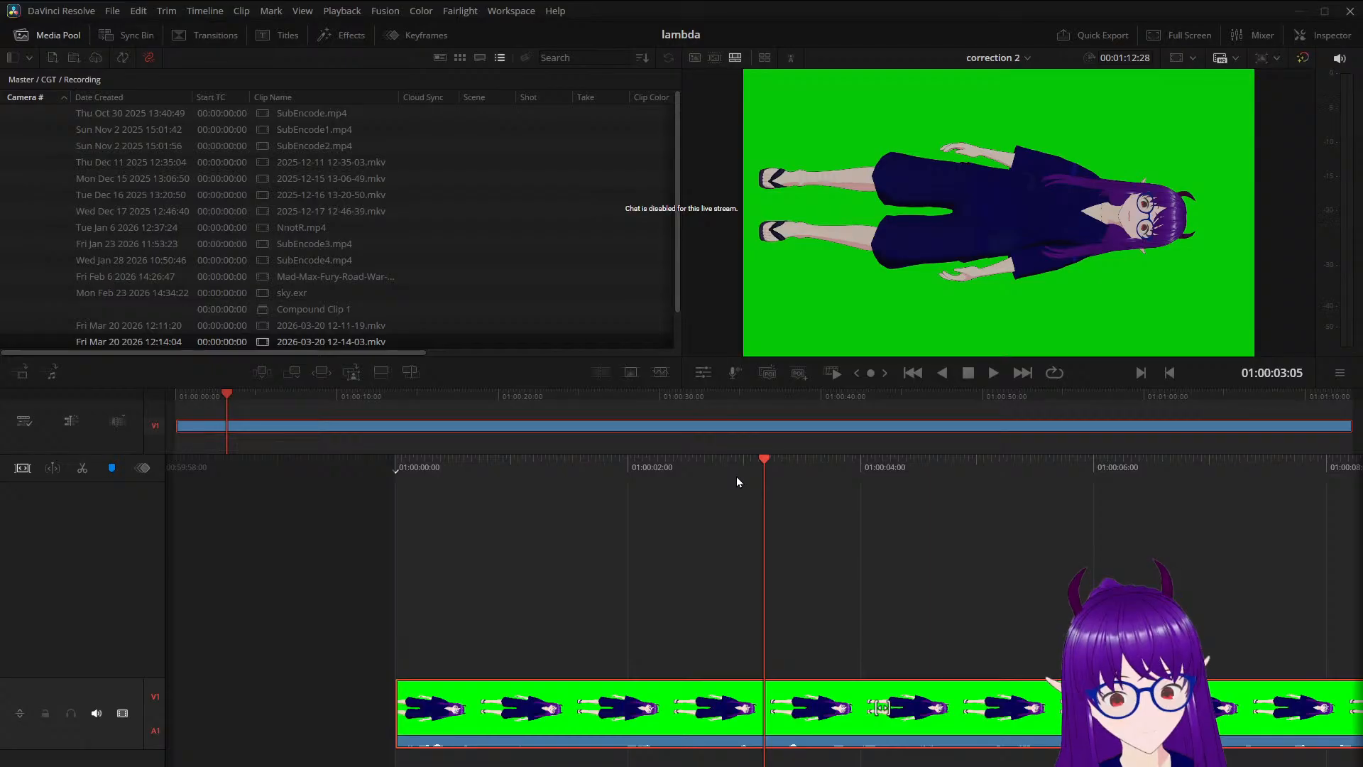
click(331, 603)
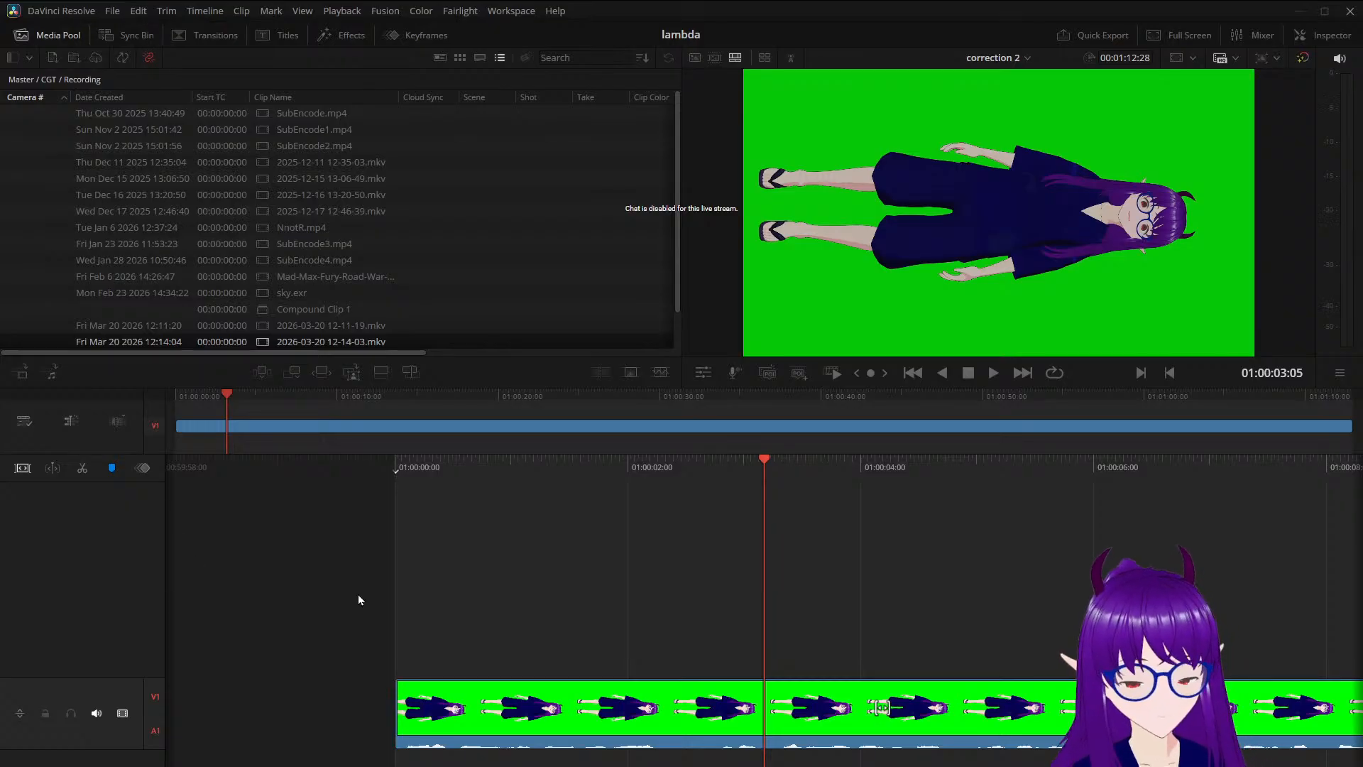
Play on, split the clip at about 01:00:11:05, and ripple-trim 4 seconds 23 frames from the part before the cut
key(space)
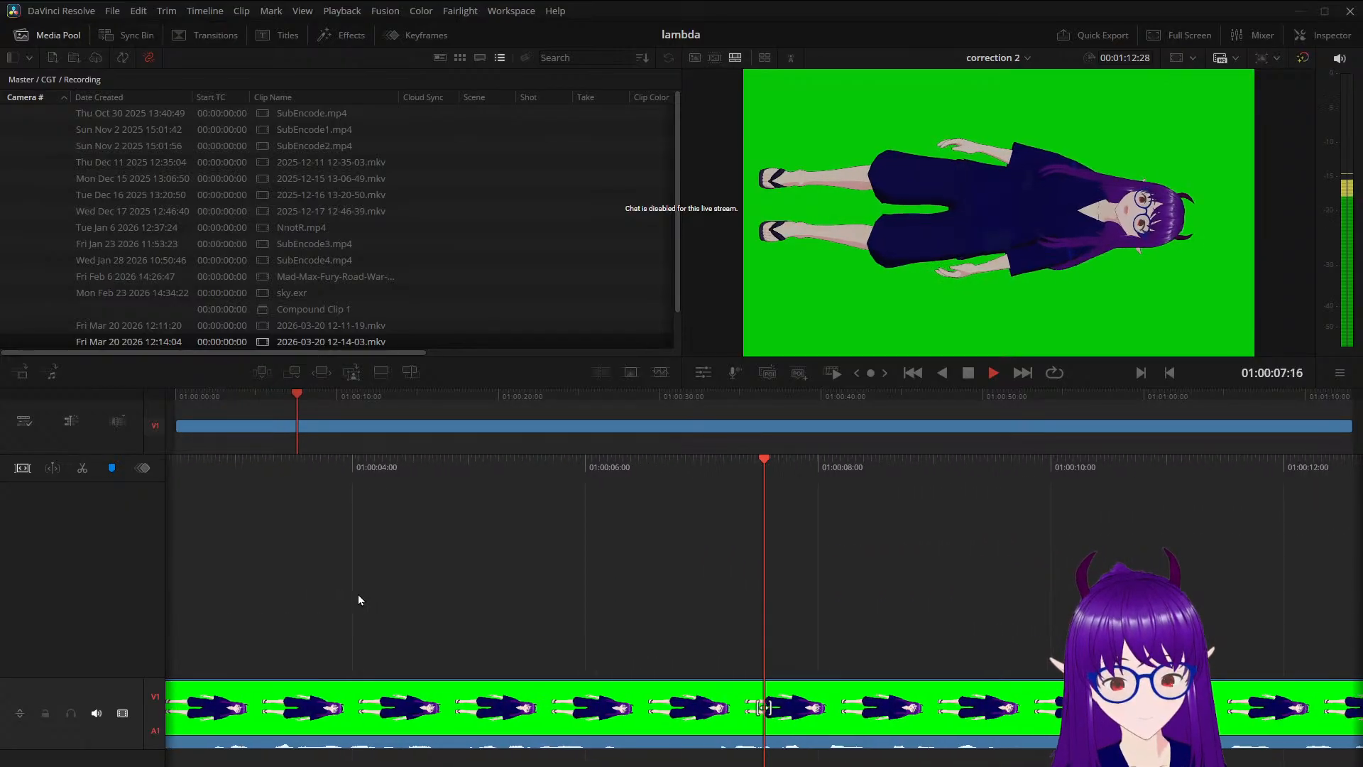
key(space)
key(shift+Left)
key(Left)
key(Left)
key(Left)
key(Left)
key(space)
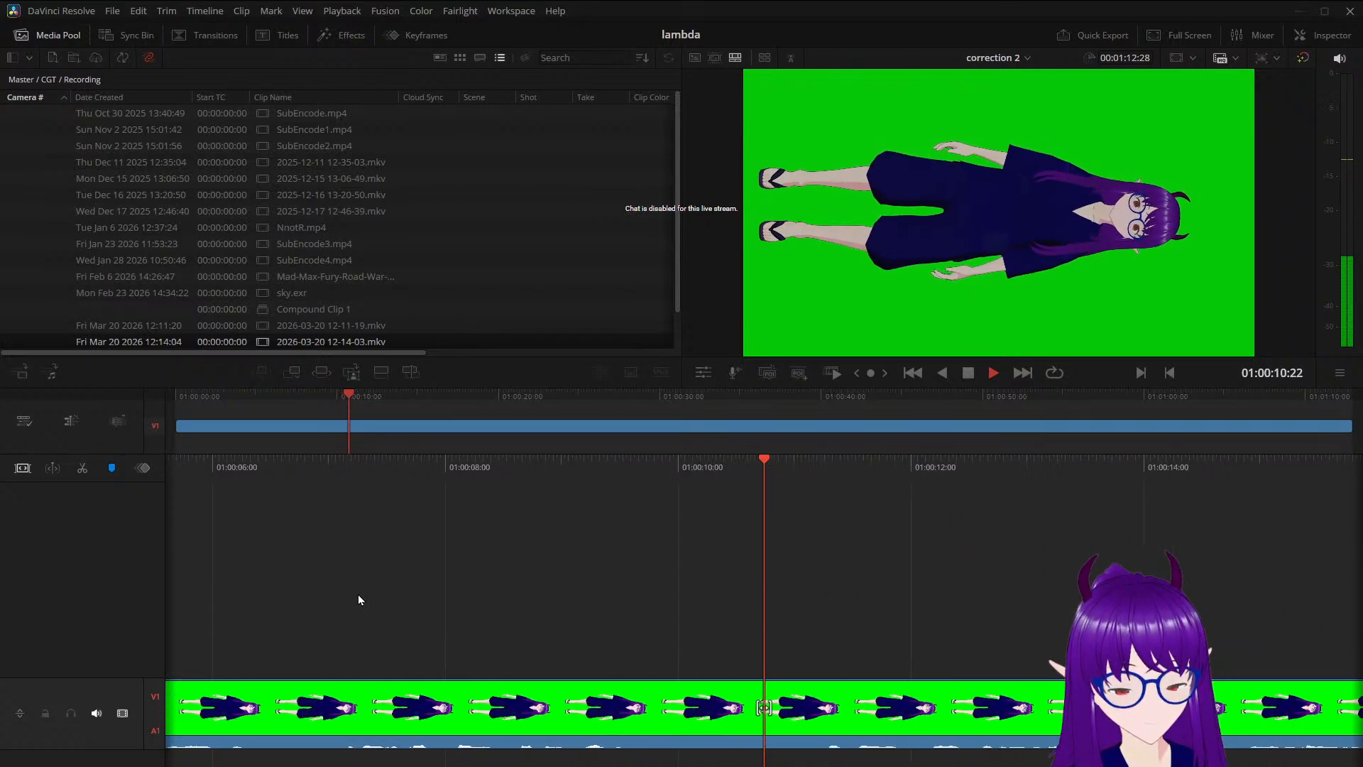
key(space)
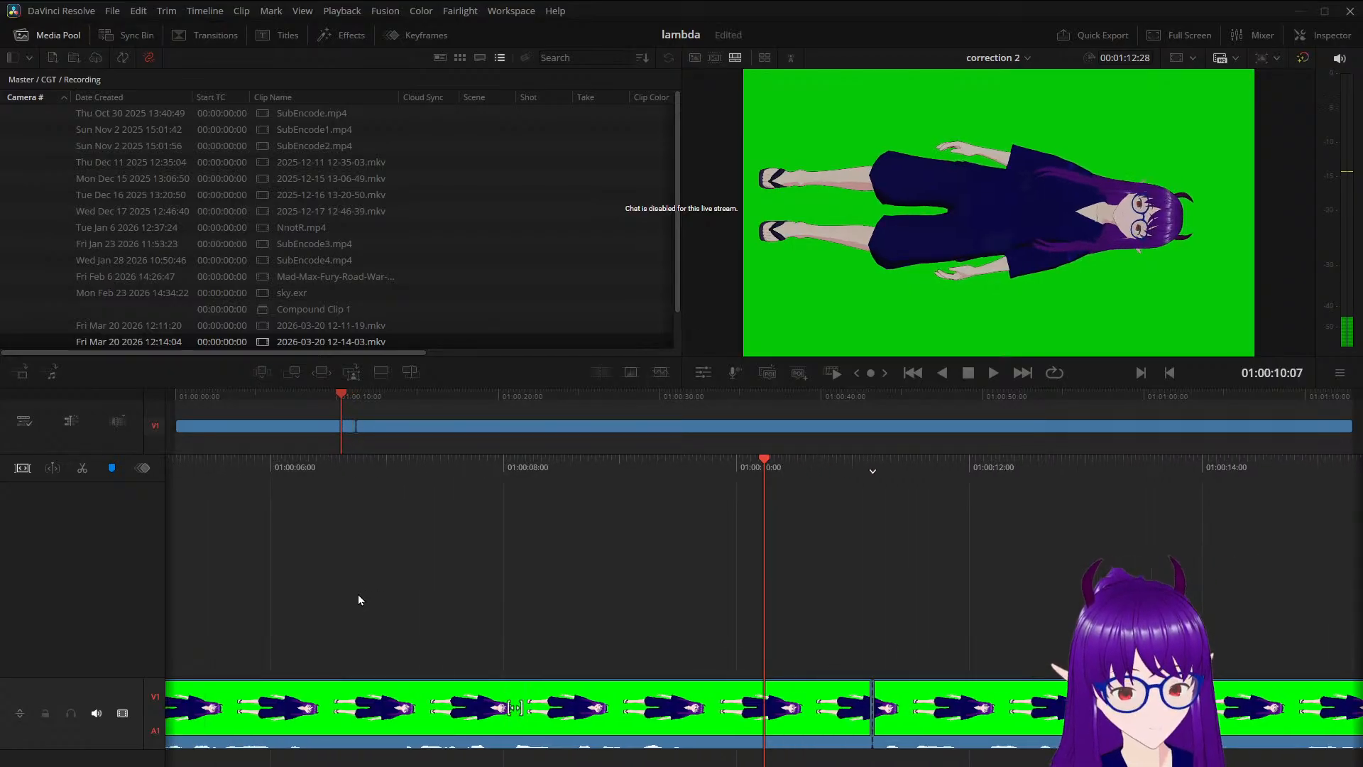
key(slash)
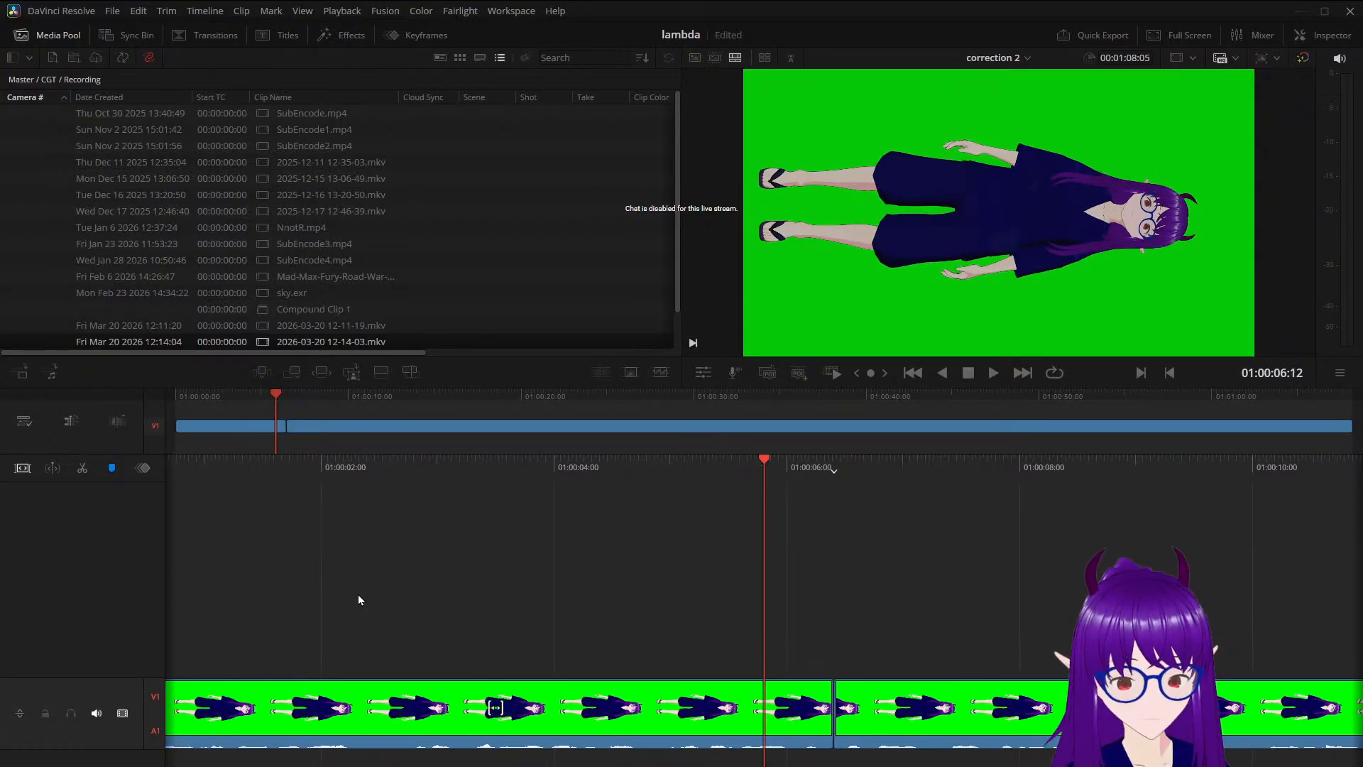
Split the clip at 01:00:09:21 and ripple-trim 10 frames from the following clip's start and 5 frames from the preceding clip's end
key(space)
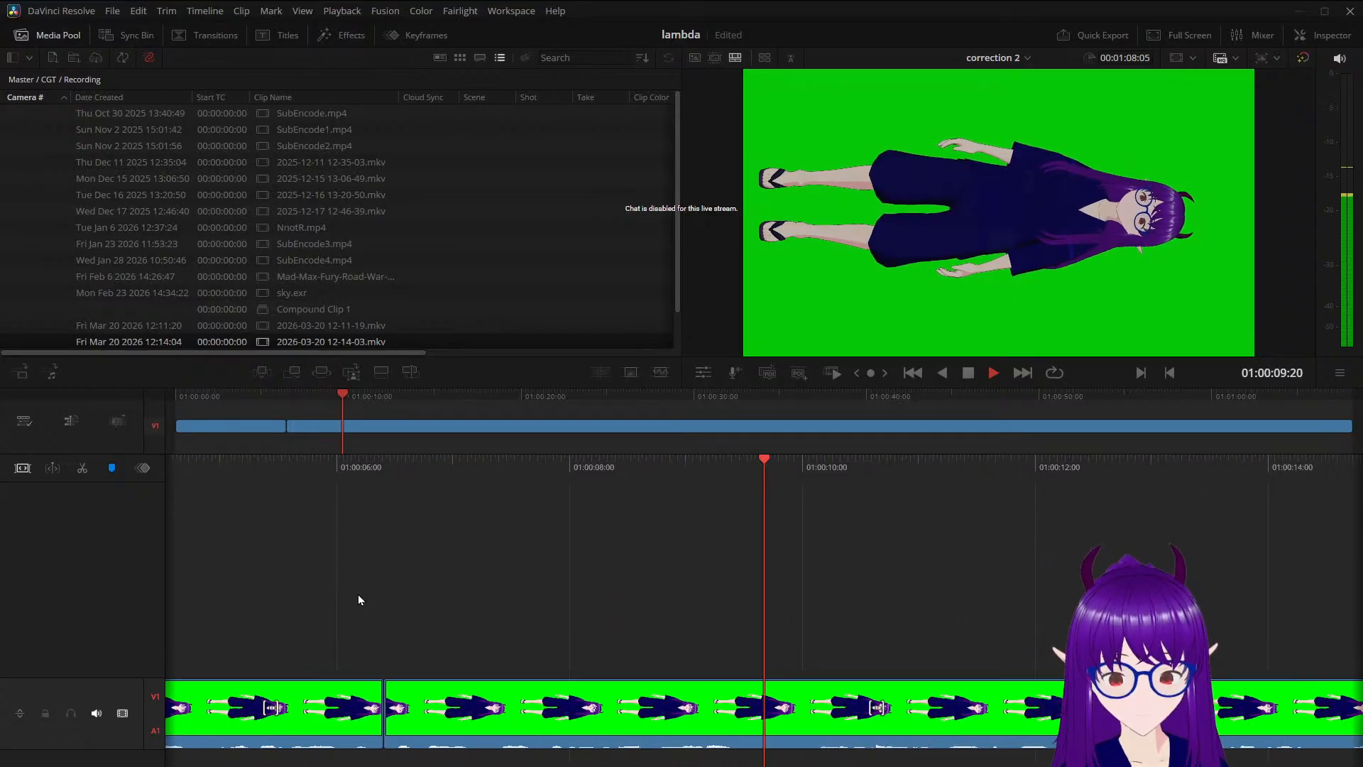
key(j)
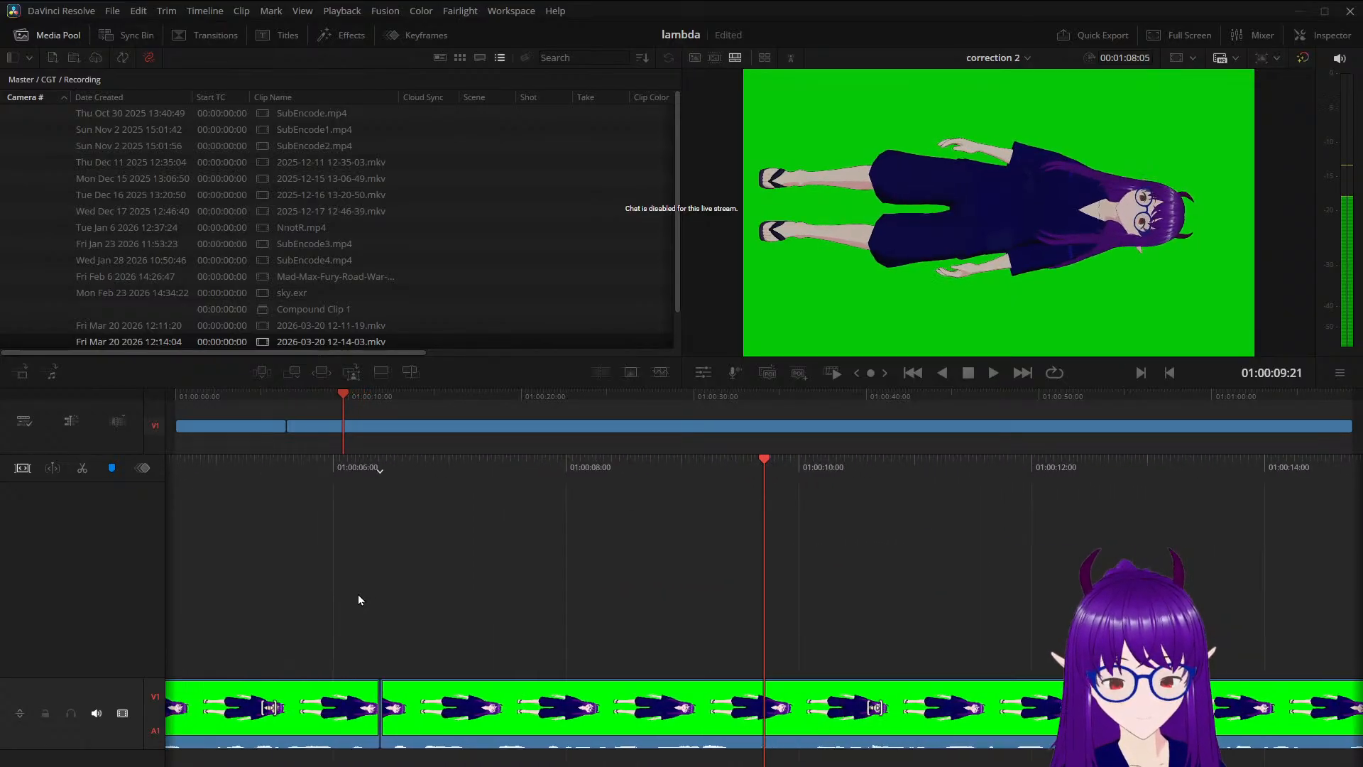
key(v)
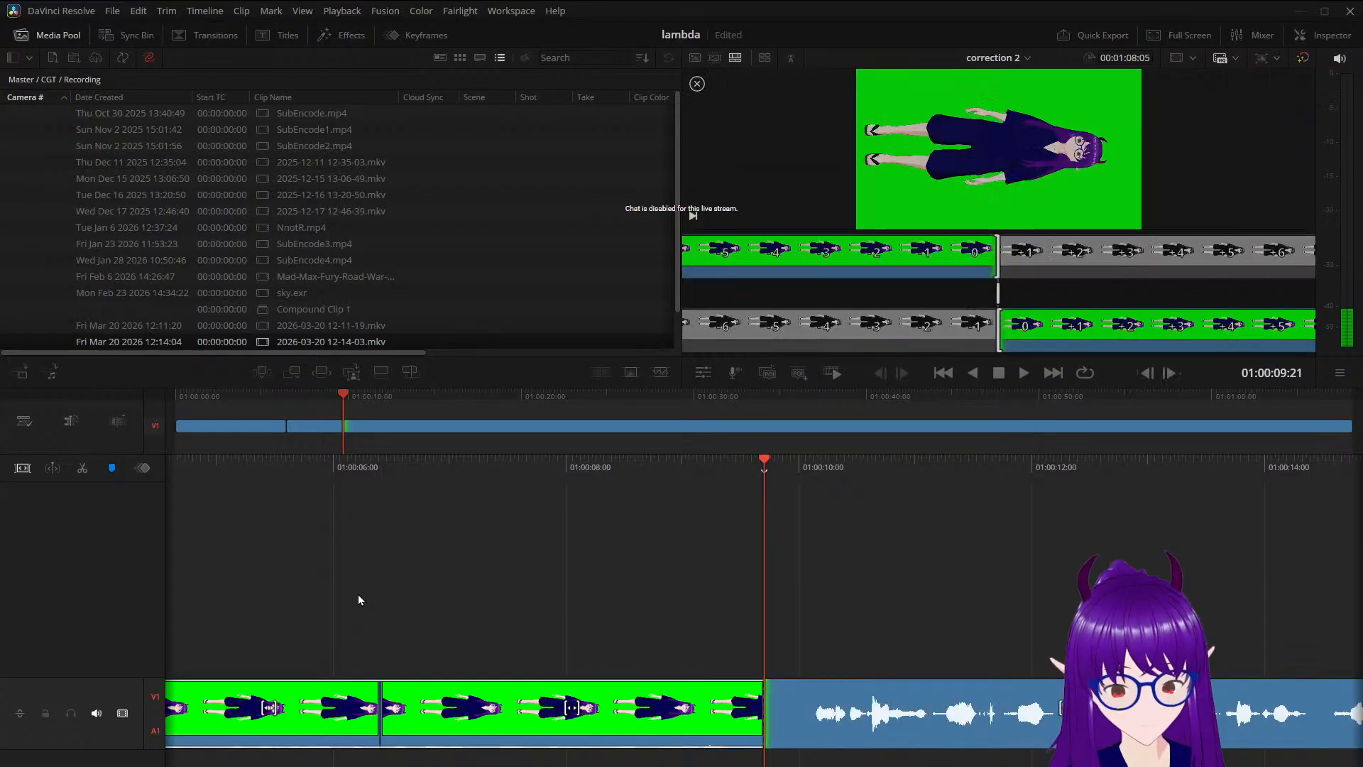
key(period)
key(period)
key(period)
key(period)
key(period)
key(period)
key(period)
key(period)
key(period)
key(period)
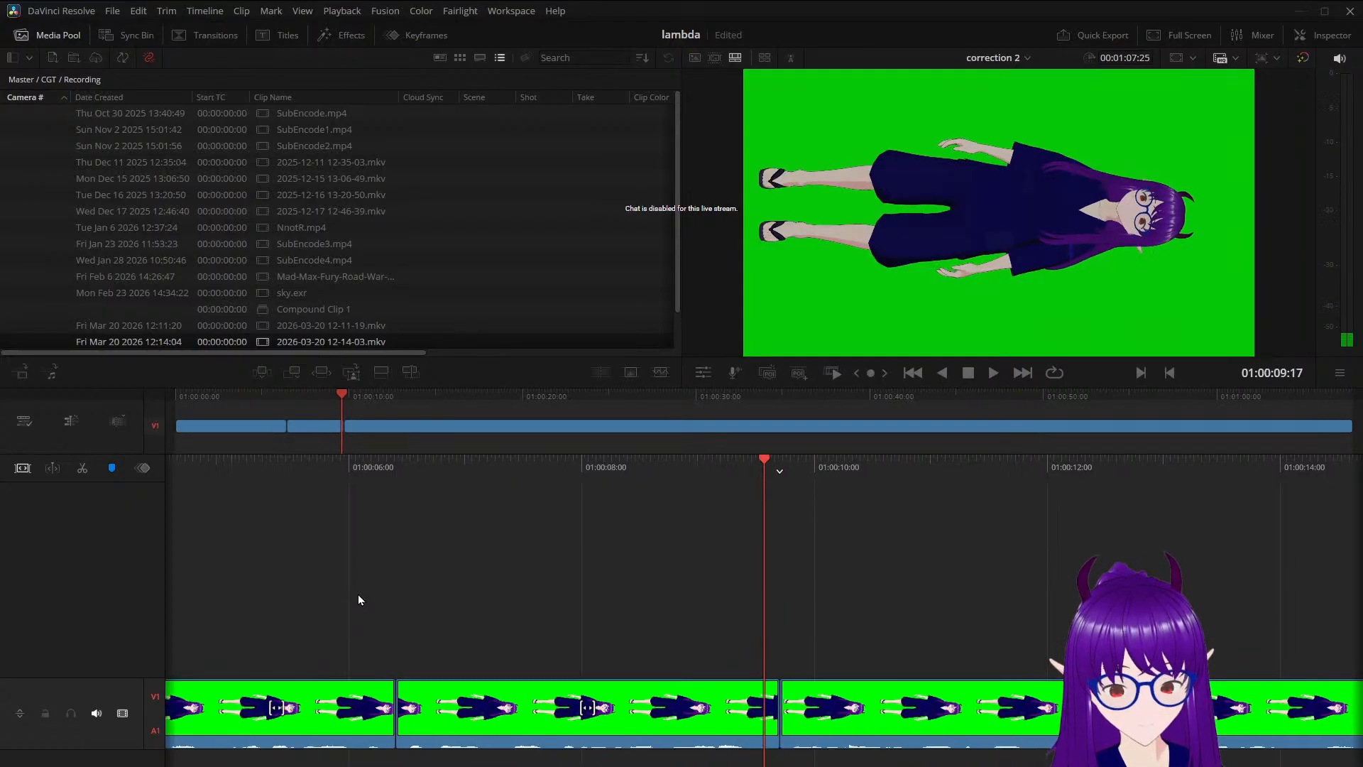
key(u)
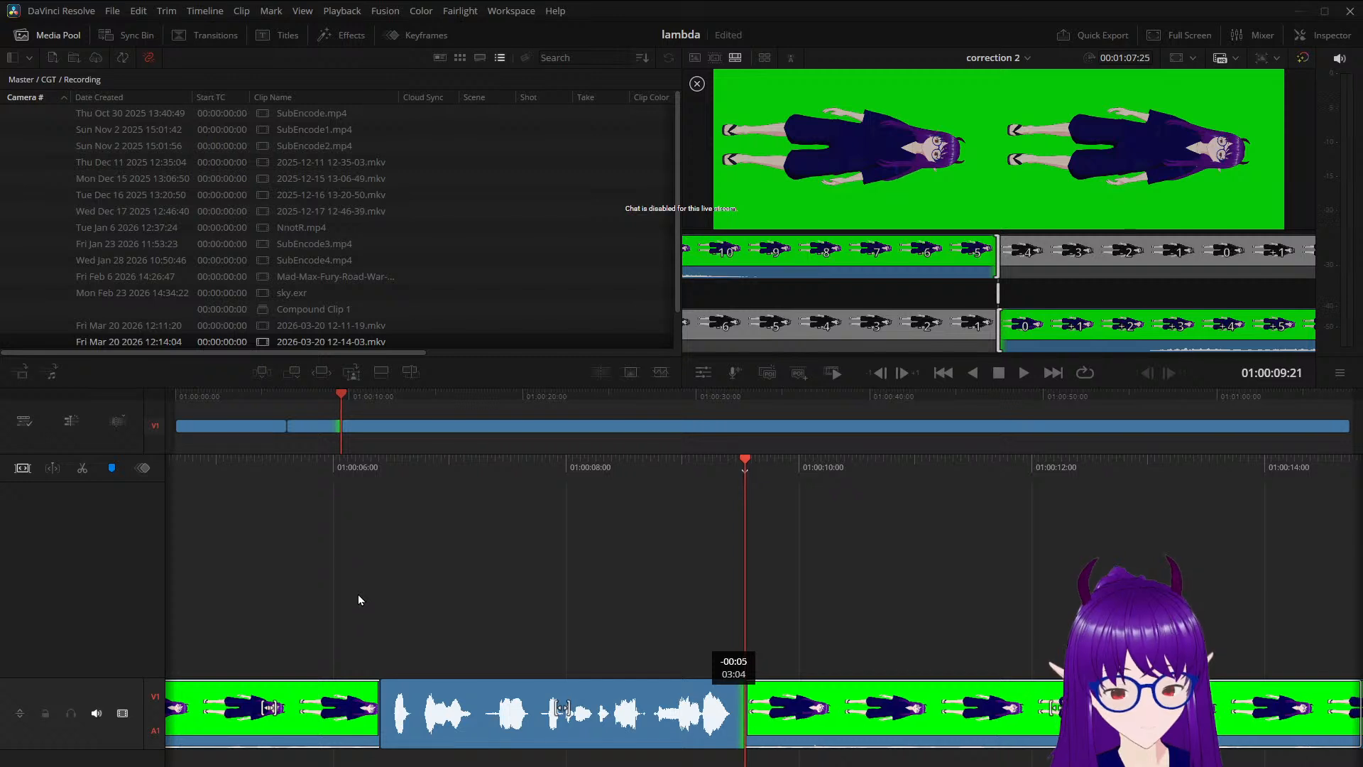
Split the clip at 01:00:12:05 and ripple-trim 6 frames from the following clip's start and 10 frames from the preceding clip's end
key(space)
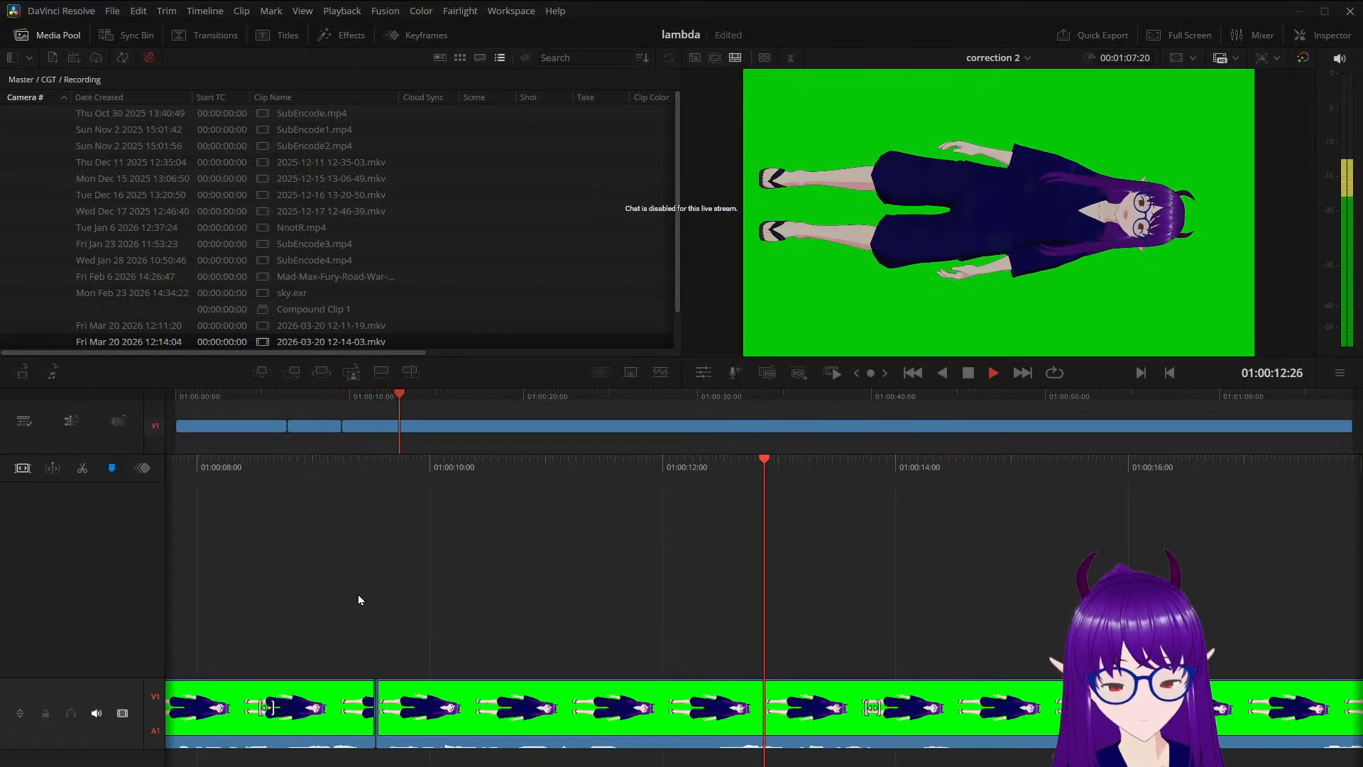
key(space)
key(j)
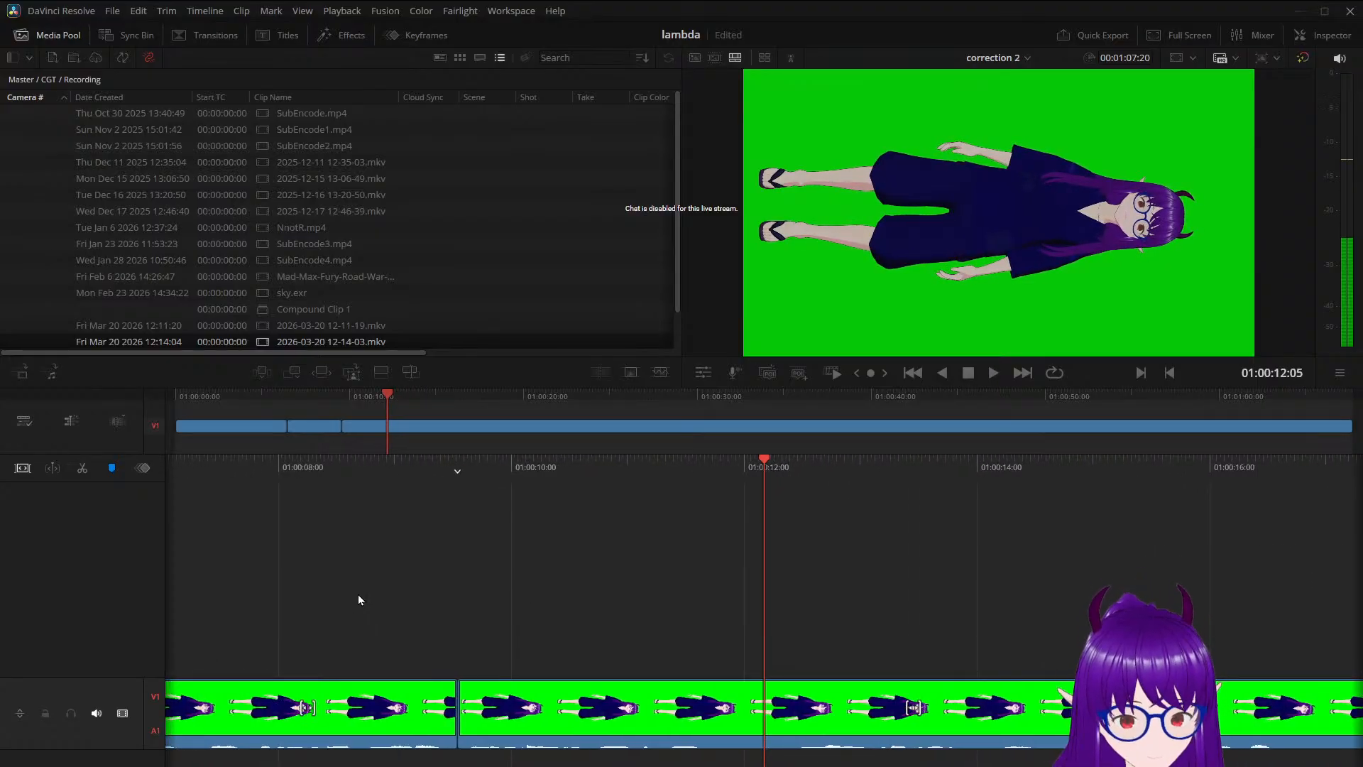
key(comma)
key(comma)
key(comma)
key(comma)
key(comma)
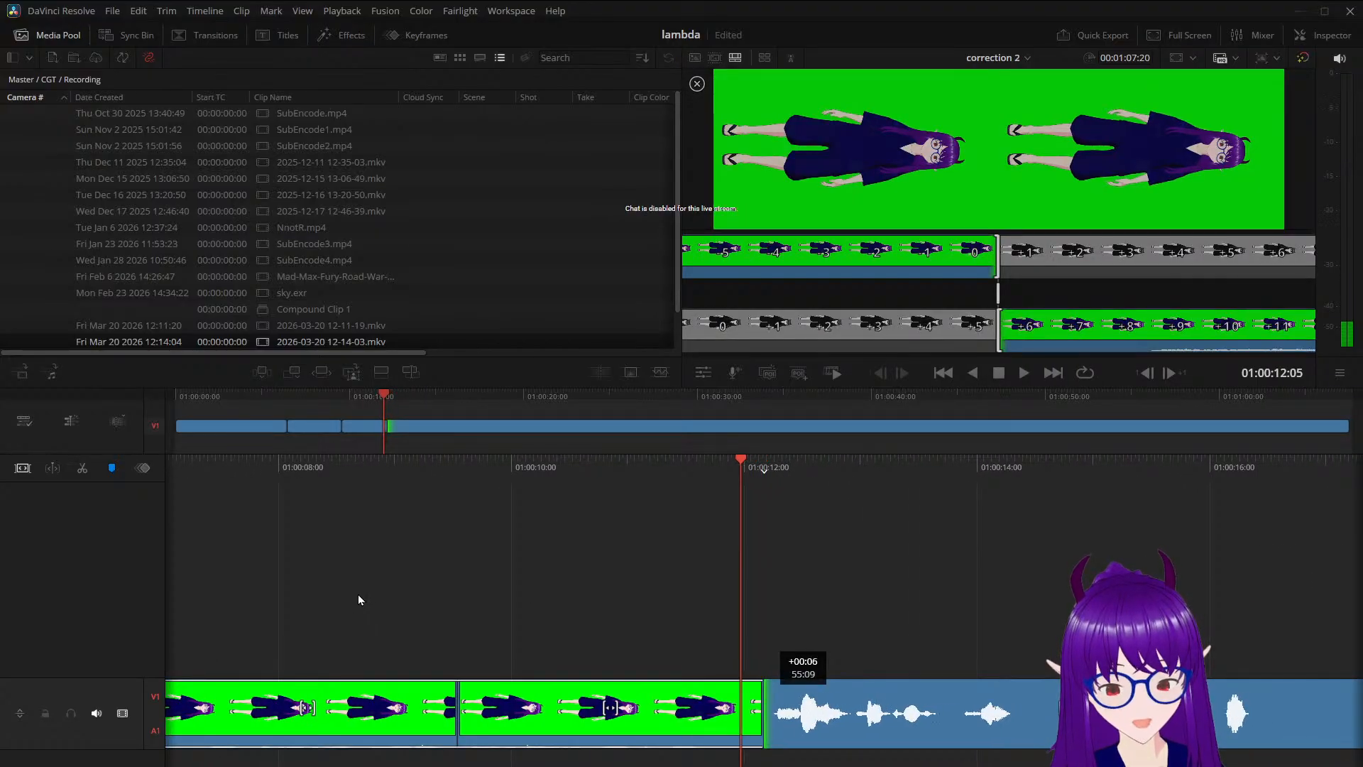
key(comma)
key(comma)
key(comma)
key(comma)
key(comma)
key(comma)
key(comma)
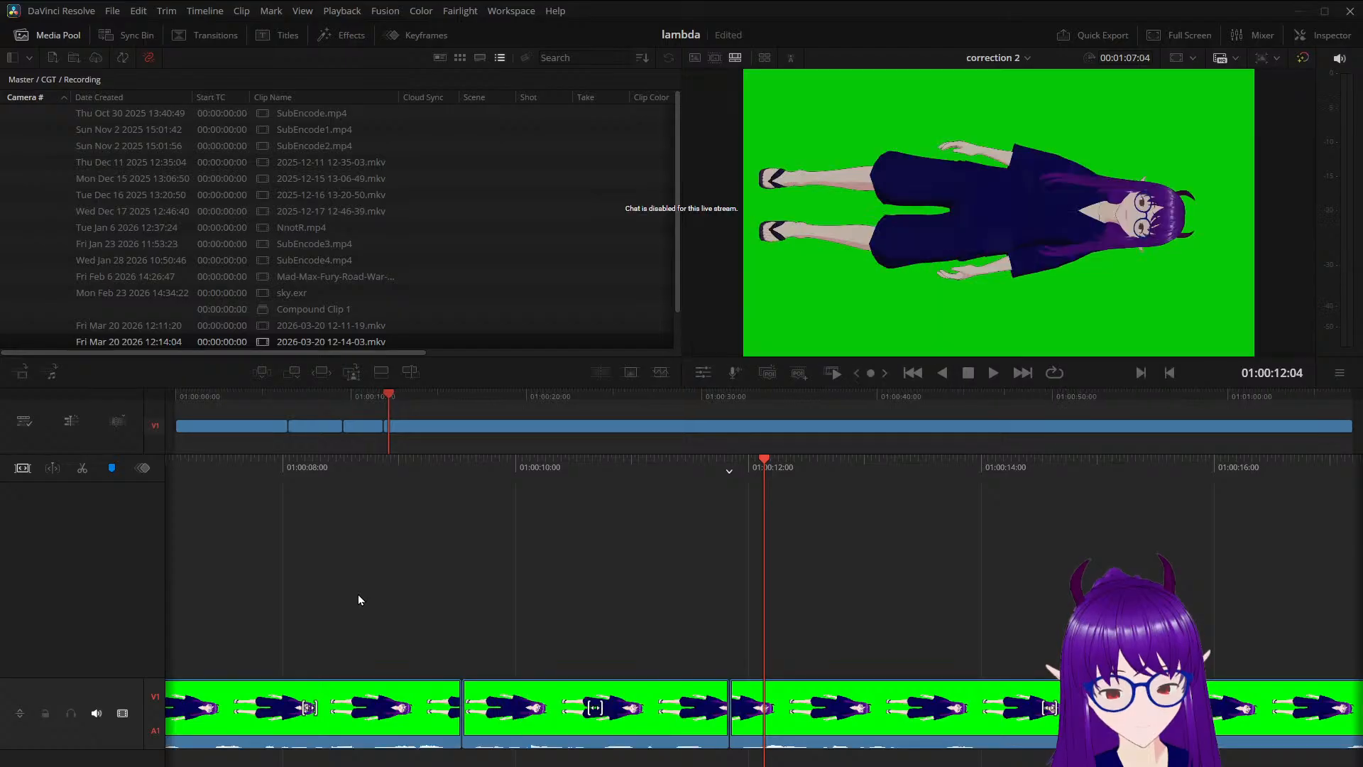
Play on to the next pause, step back to its start, and split the clip at 01:00:14:19
key(space)
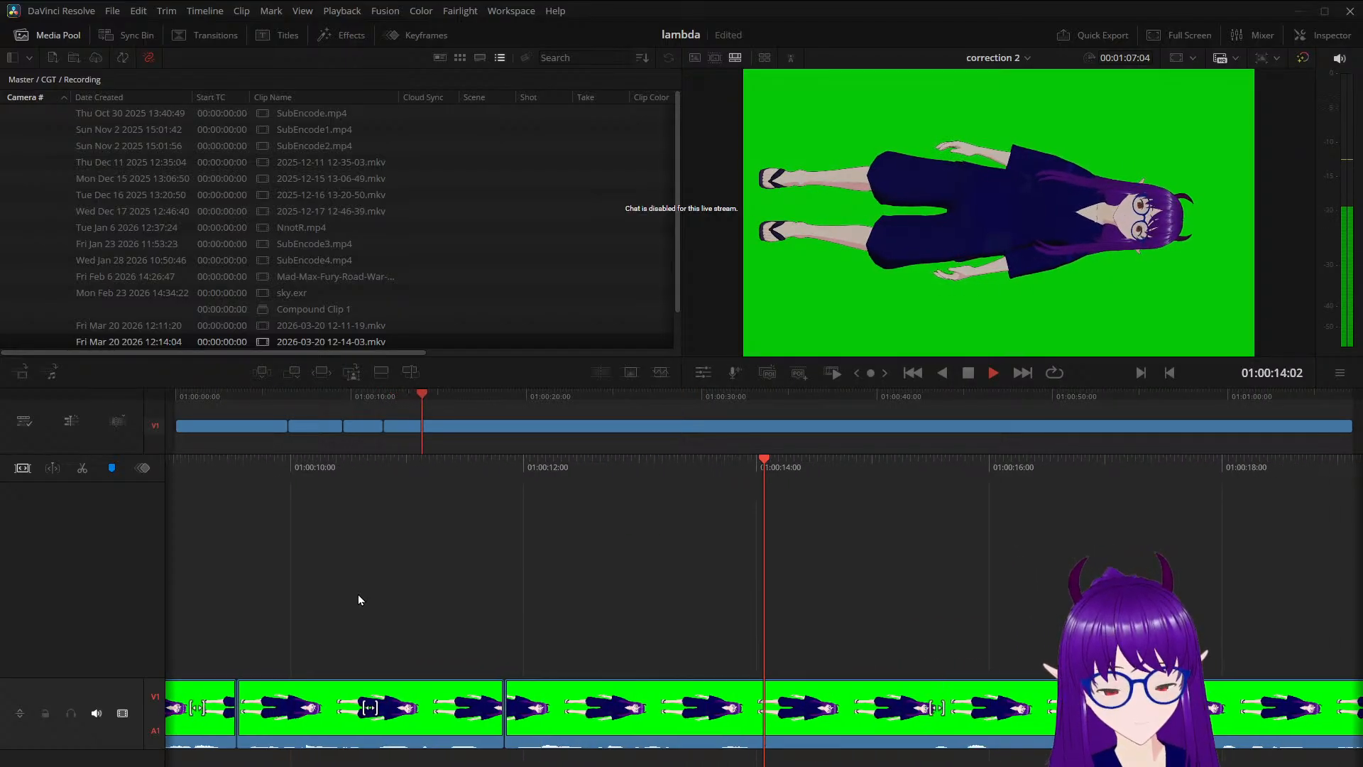
key(space)
key(Left)
key(Left)
key(Left)
key(Left)
key(Left)
key(Left)
key(Left)
key(Left)
key(Left)
key(Left)
key(Left)
key(Left)
key(Left)
key(Left)
key(Left)
key(Left)
key(Left)
key(Left)
key(Left)
key(Left)
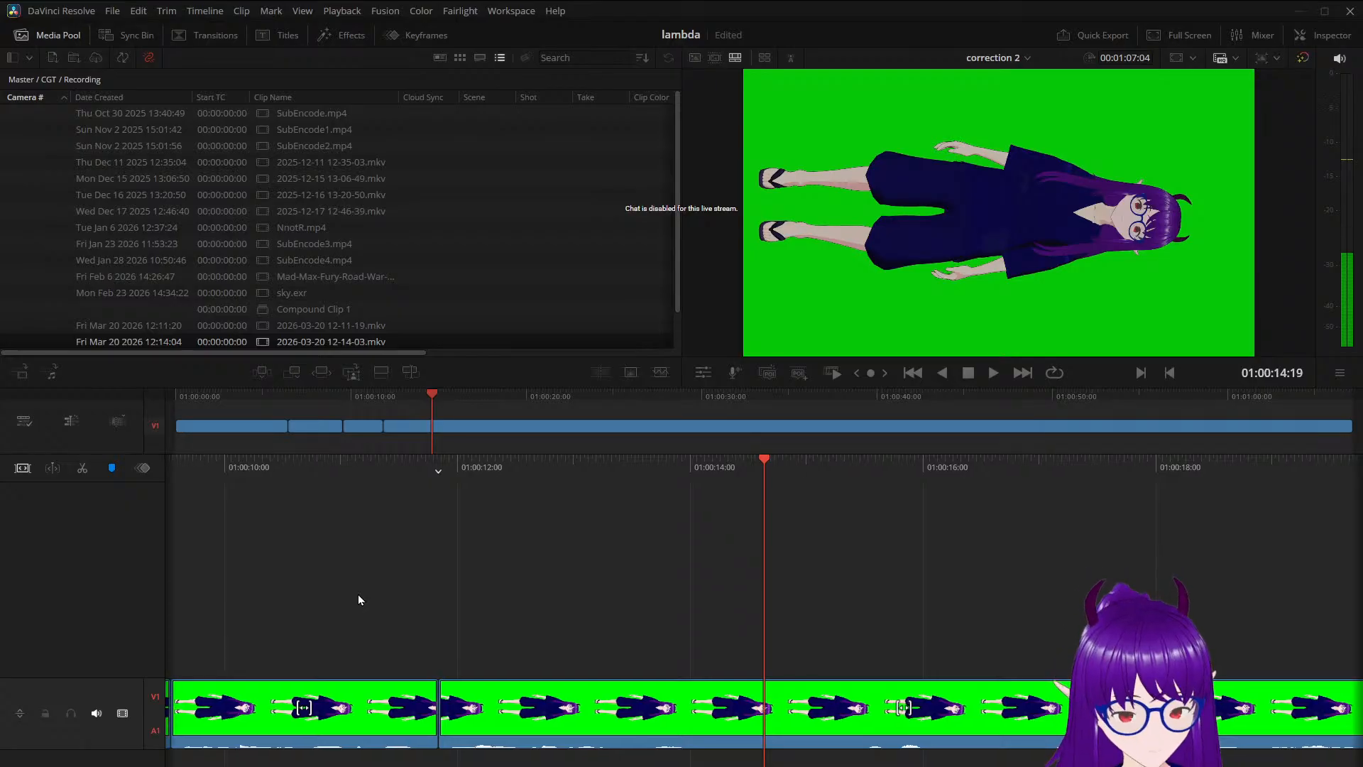
Ripple-trim 24 frames from the start of the clip after the new cut and 14 frames from the preceding clip's end
key(period)
key(period)
key(period)
key(period)
key(period)
key(period)
key(period)
key(period)
key(period)
key(period)
key(period)
key(period)
key(period)
key(period)
key(period)
key(period)
key(period)
key(period)
key(period)
key(period)
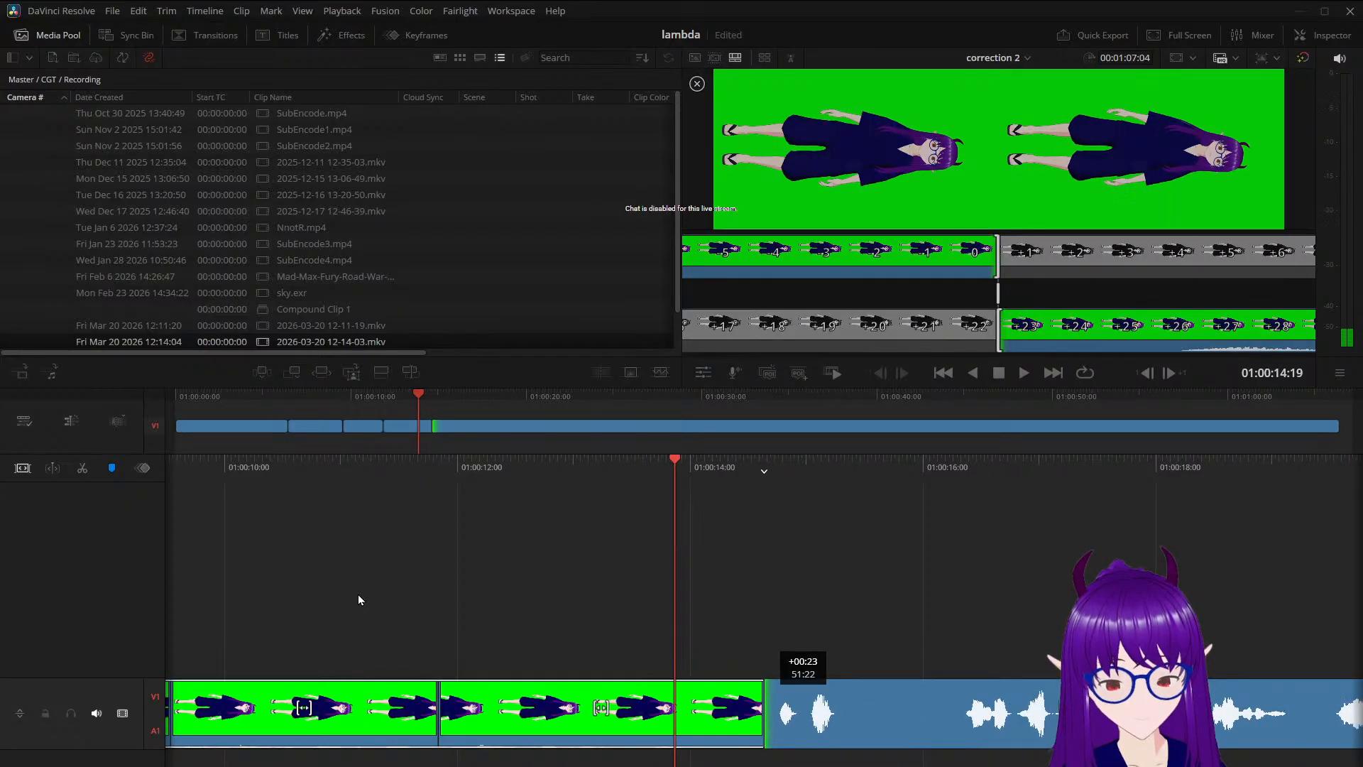
key(space)
key(comma)
key(comma)
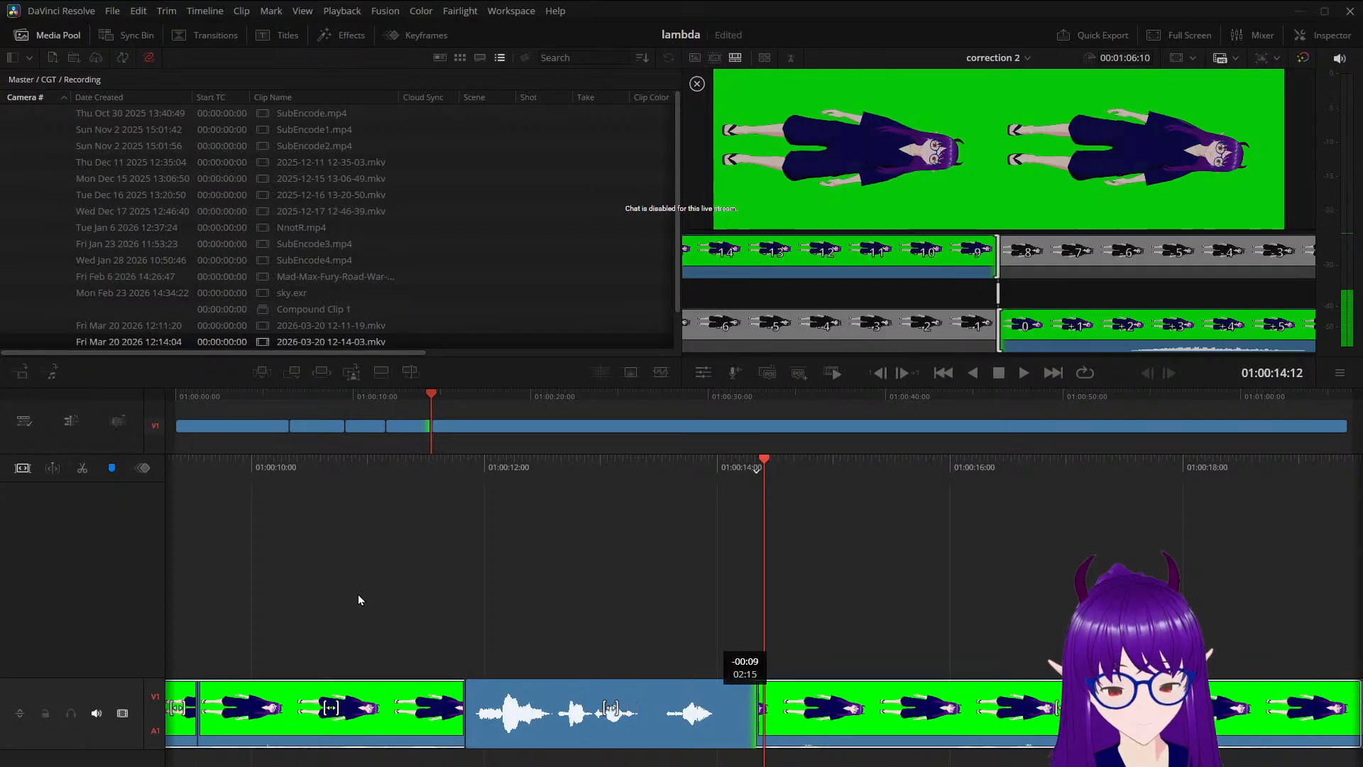
Split the clip at 01:00:15:08 and ripple-trim 16 frames from the following clip's start and 12 frames from the preceding clip's end
key(space)
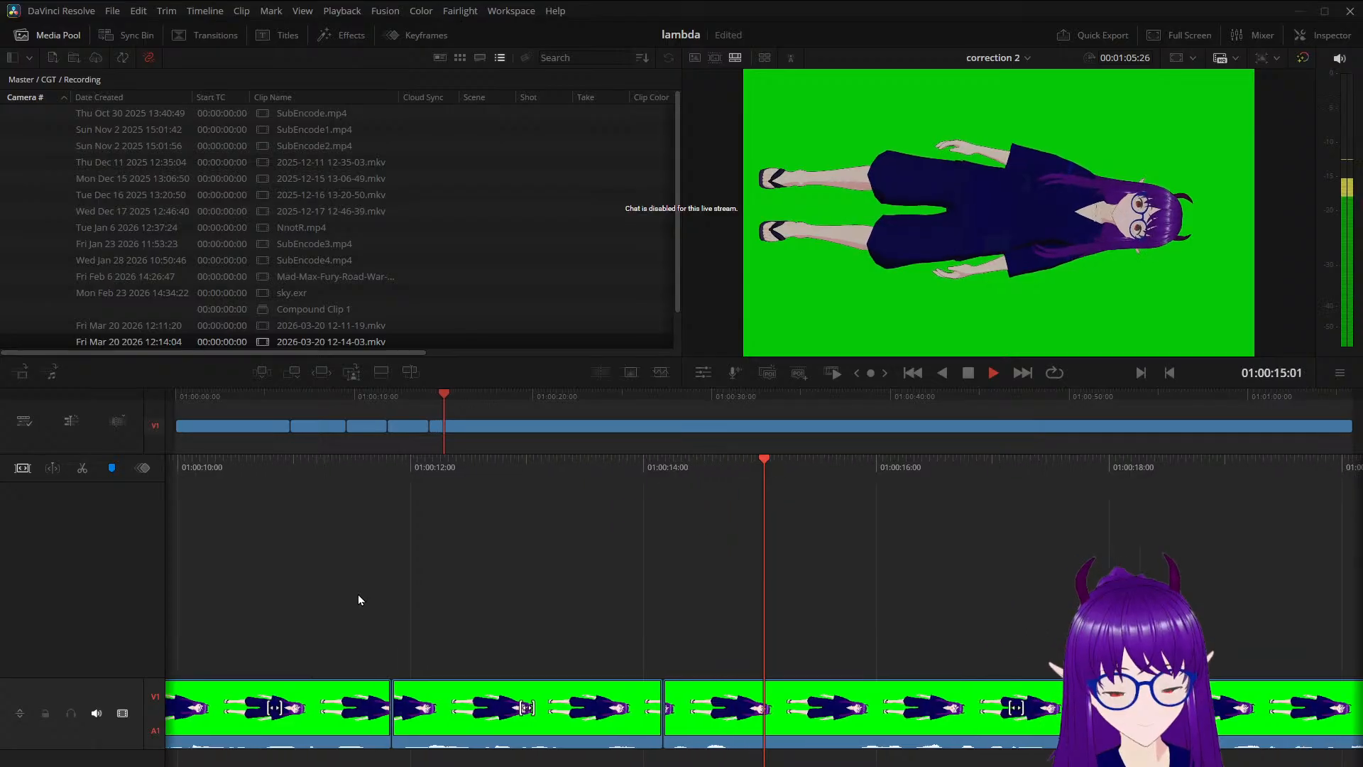
key(j)
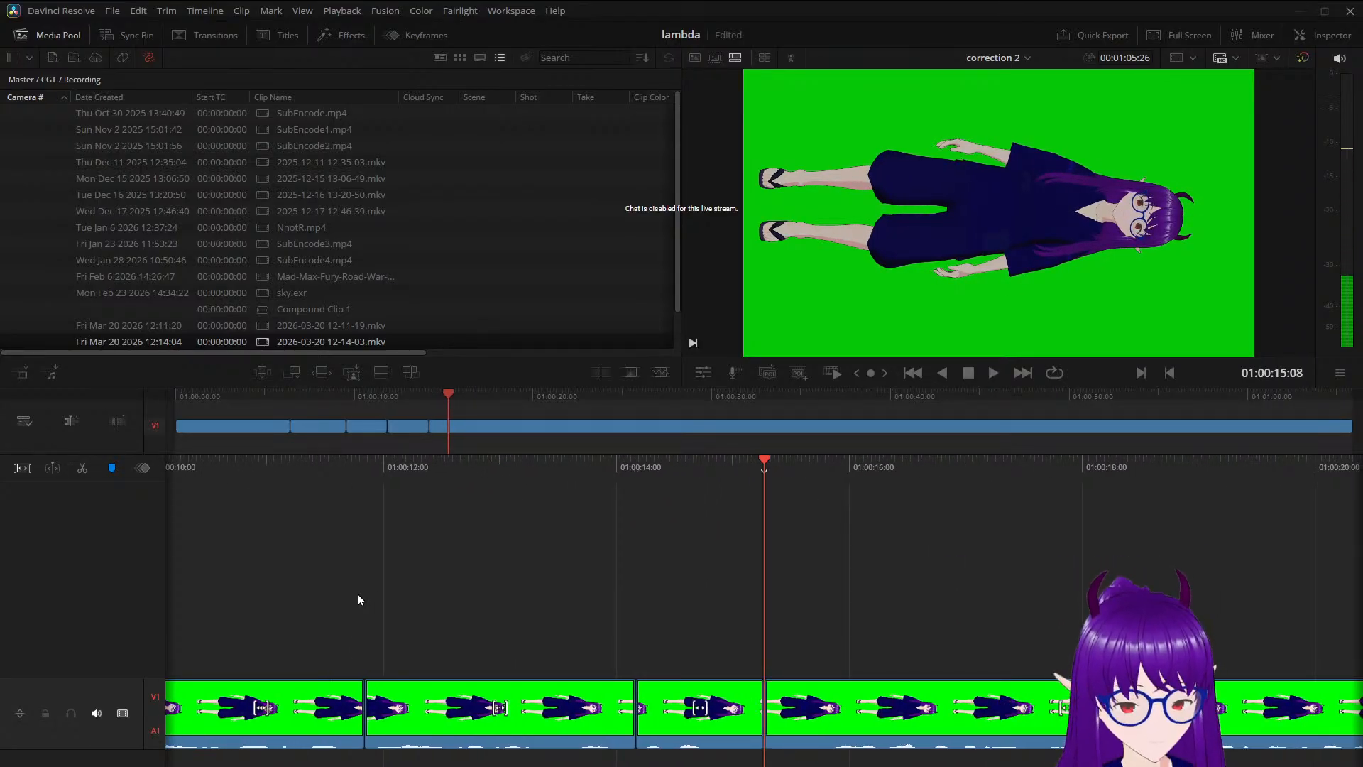
key(period)
key(j)
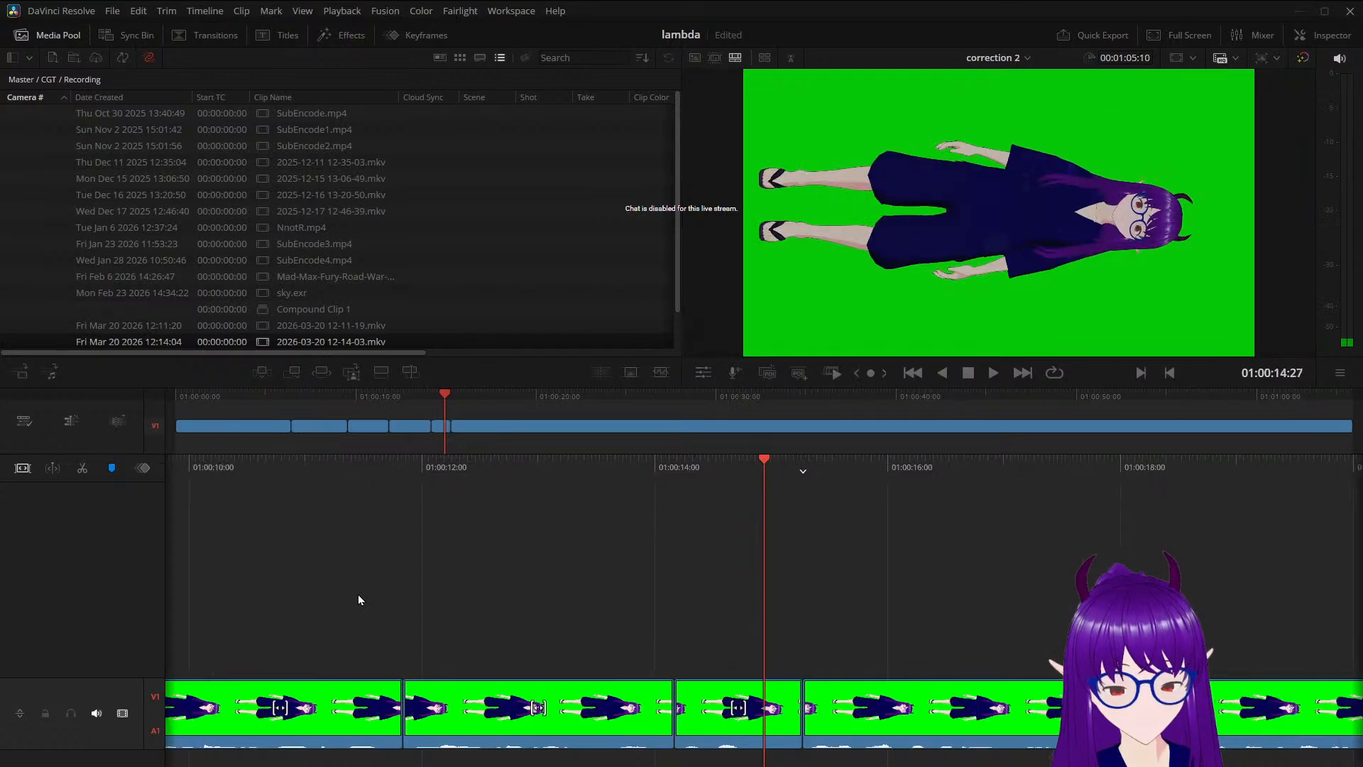
key(comma)
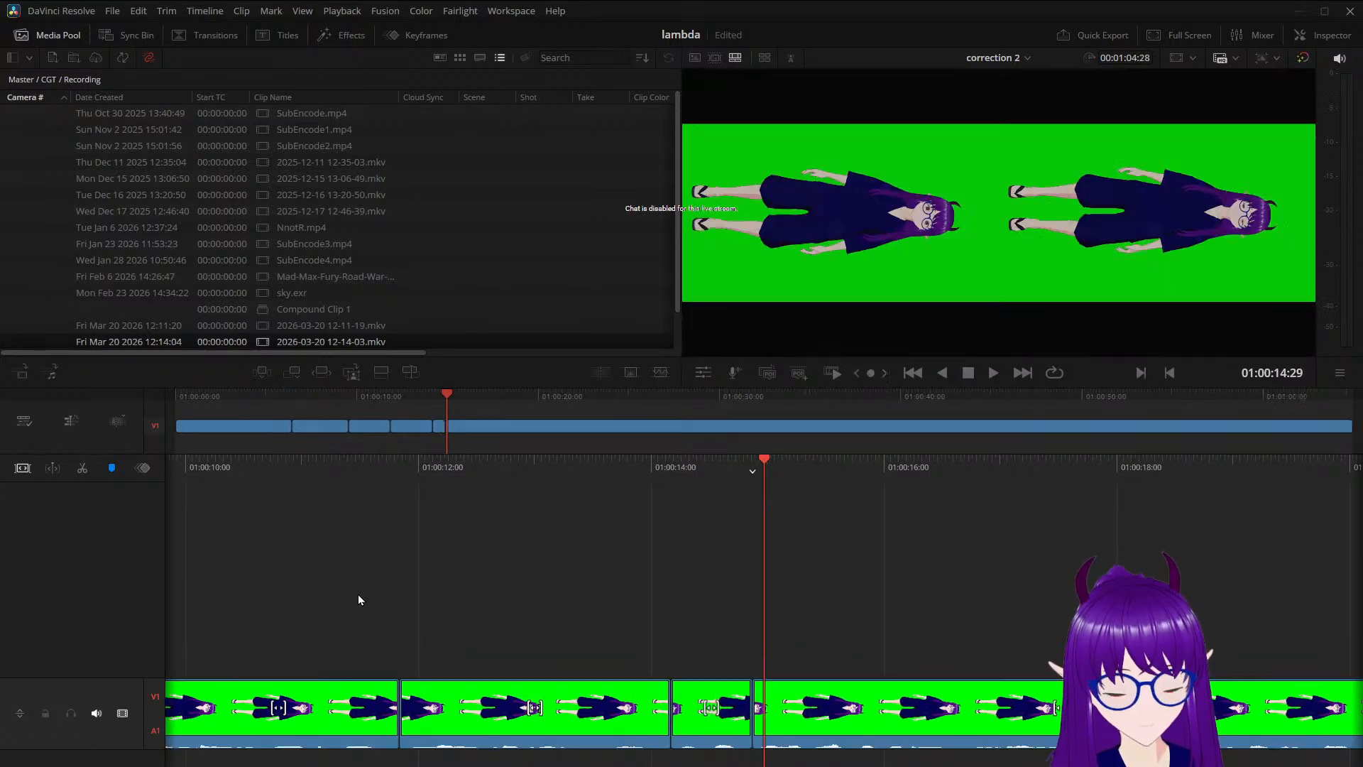
Play on, split the clip at 01:00:20:18, and ripple-trim 15 frames from each side of the cut
key(l)
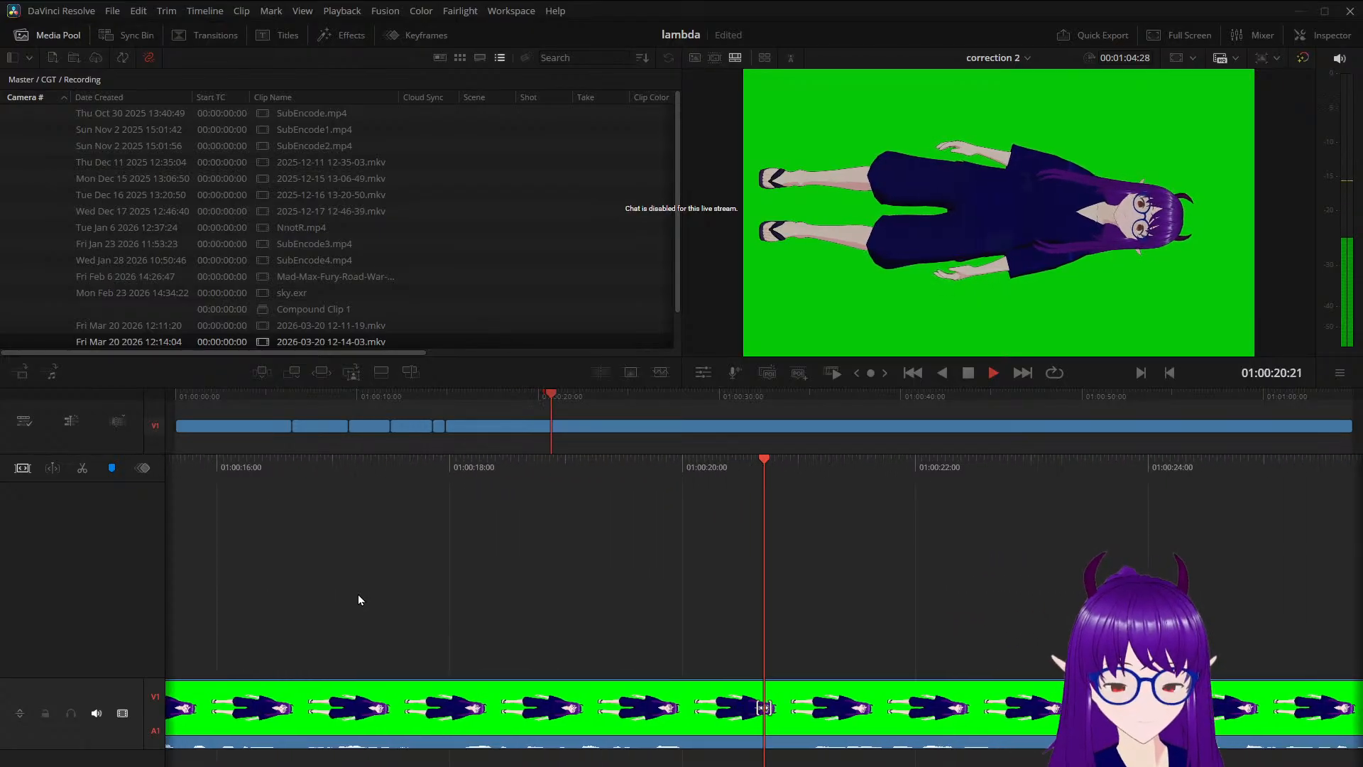
key(k)
key(shift+Left)
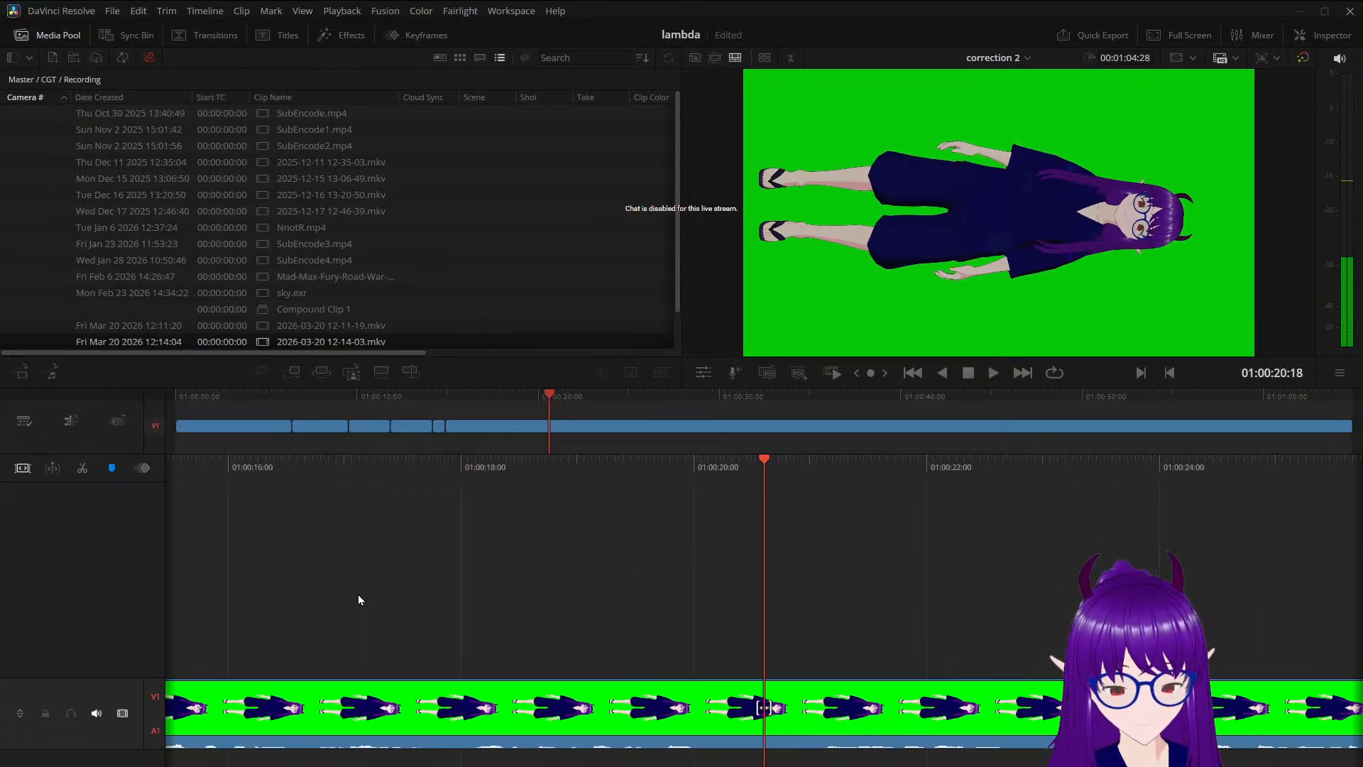
key(period)
key(period)
key(period)
key(period)
key(period)
key(period)
key(period)
key(period)
key(period)
key(period)
key(period)
key(period)
key(period)
key(period)
key(period)
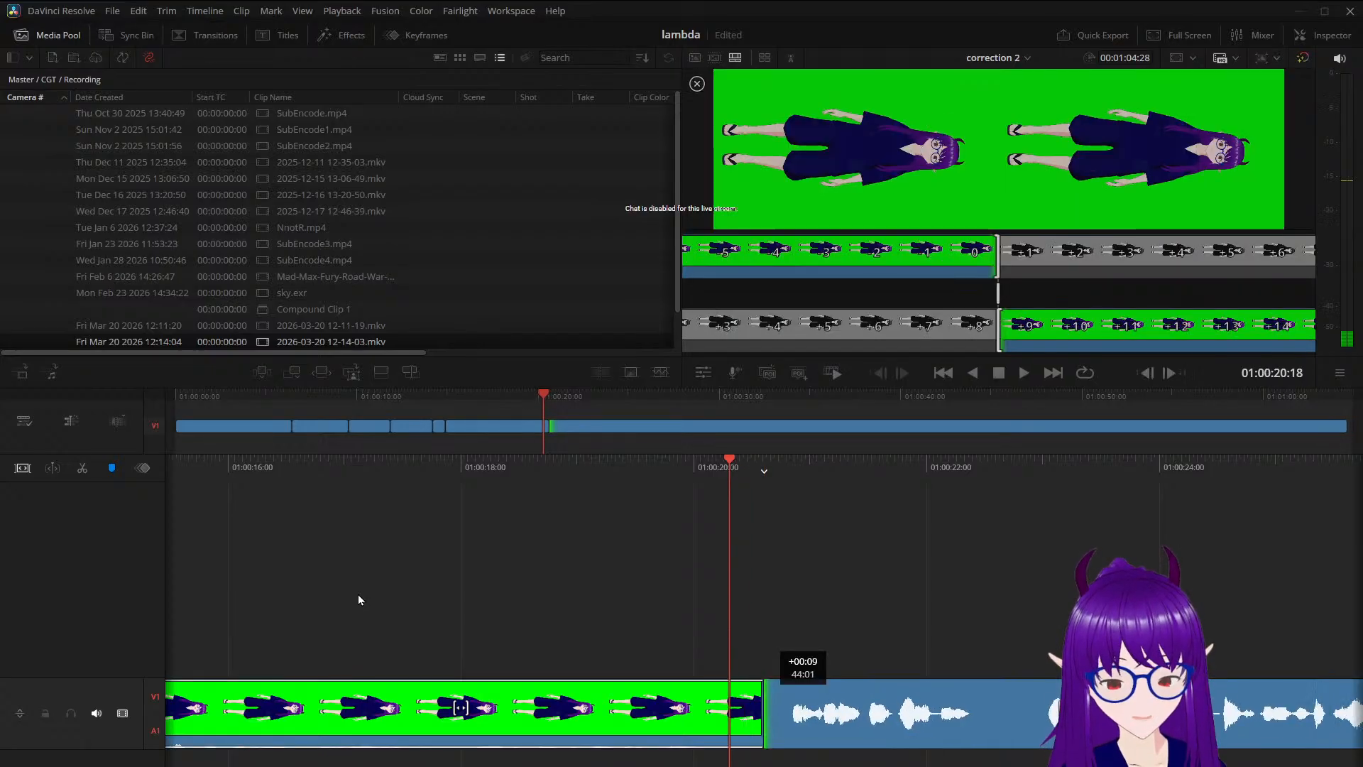
key(v)
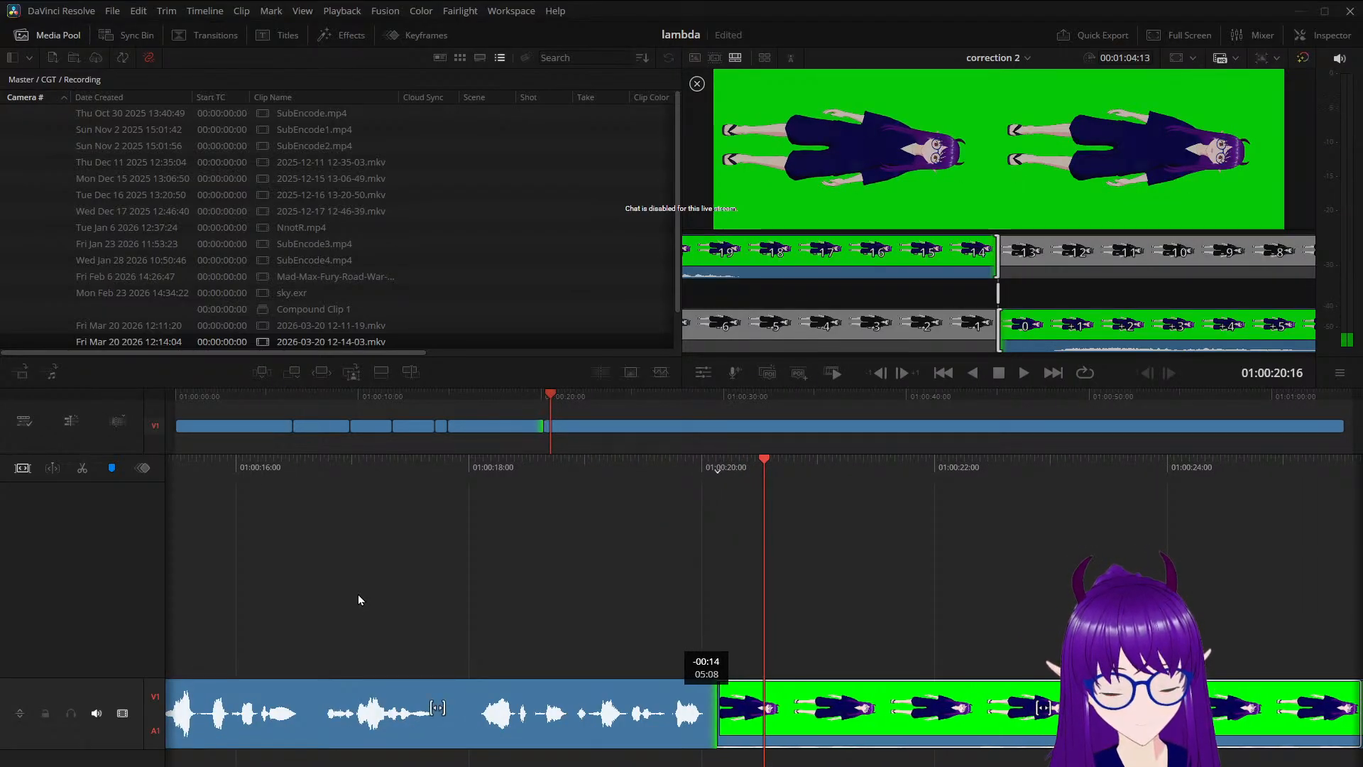
Split the clip at 01:00:26:17, ripple-trim the silence on both sides of the cut, and split again at 01:00:29:17
key(space)
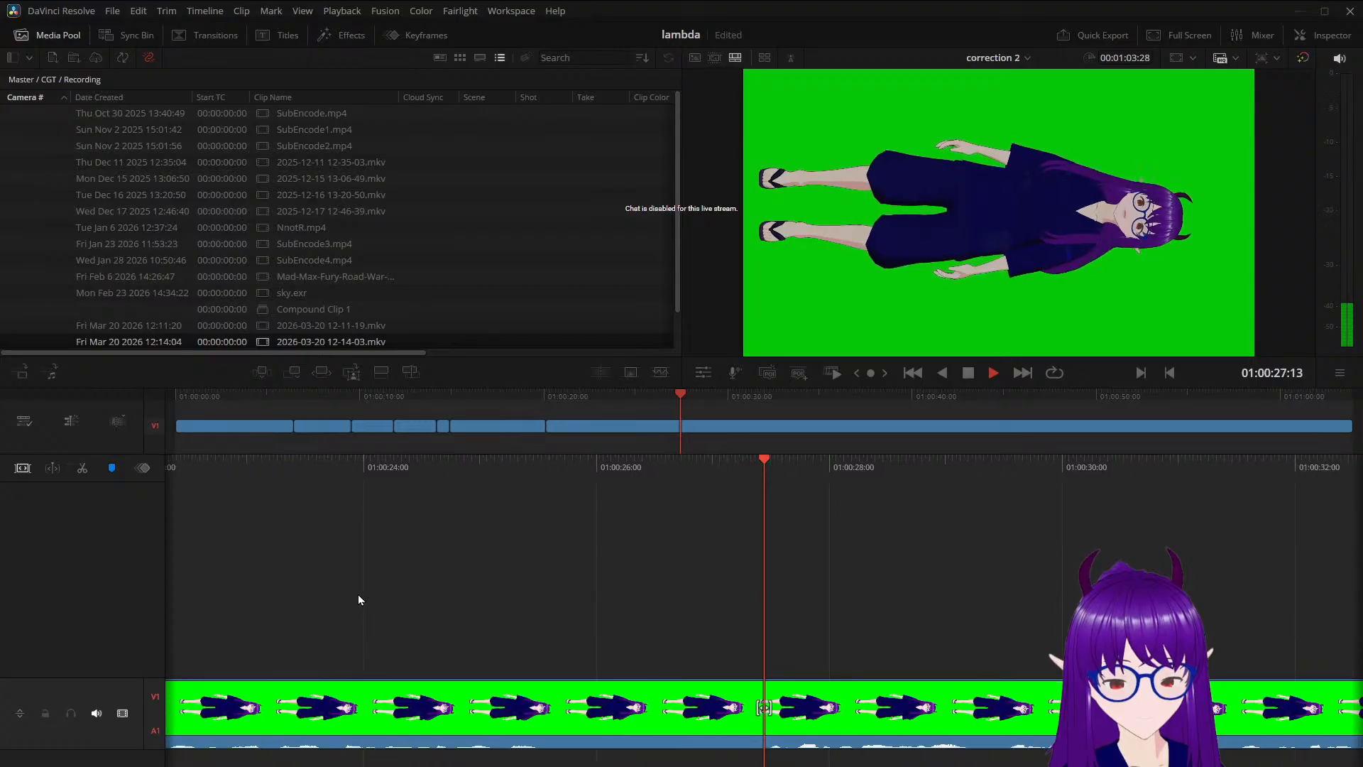
key(j)
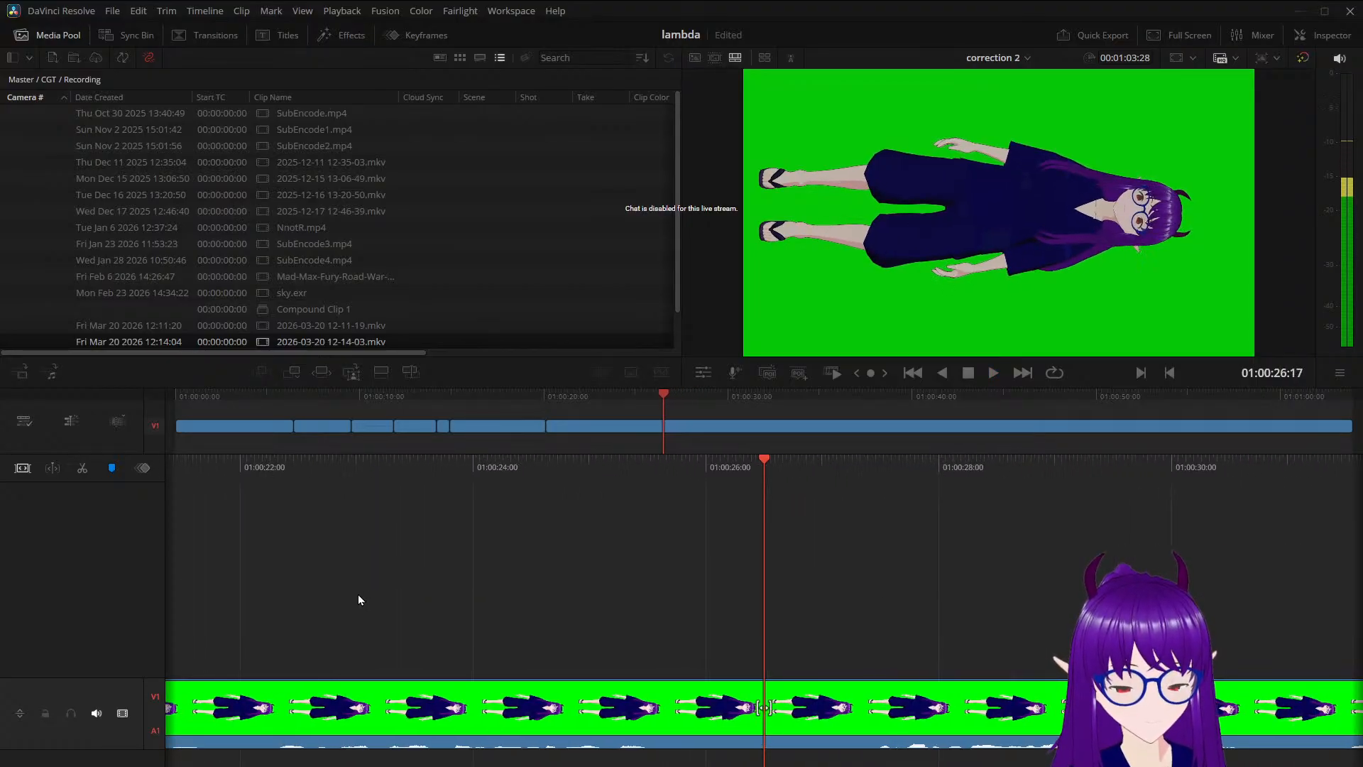
key(j)
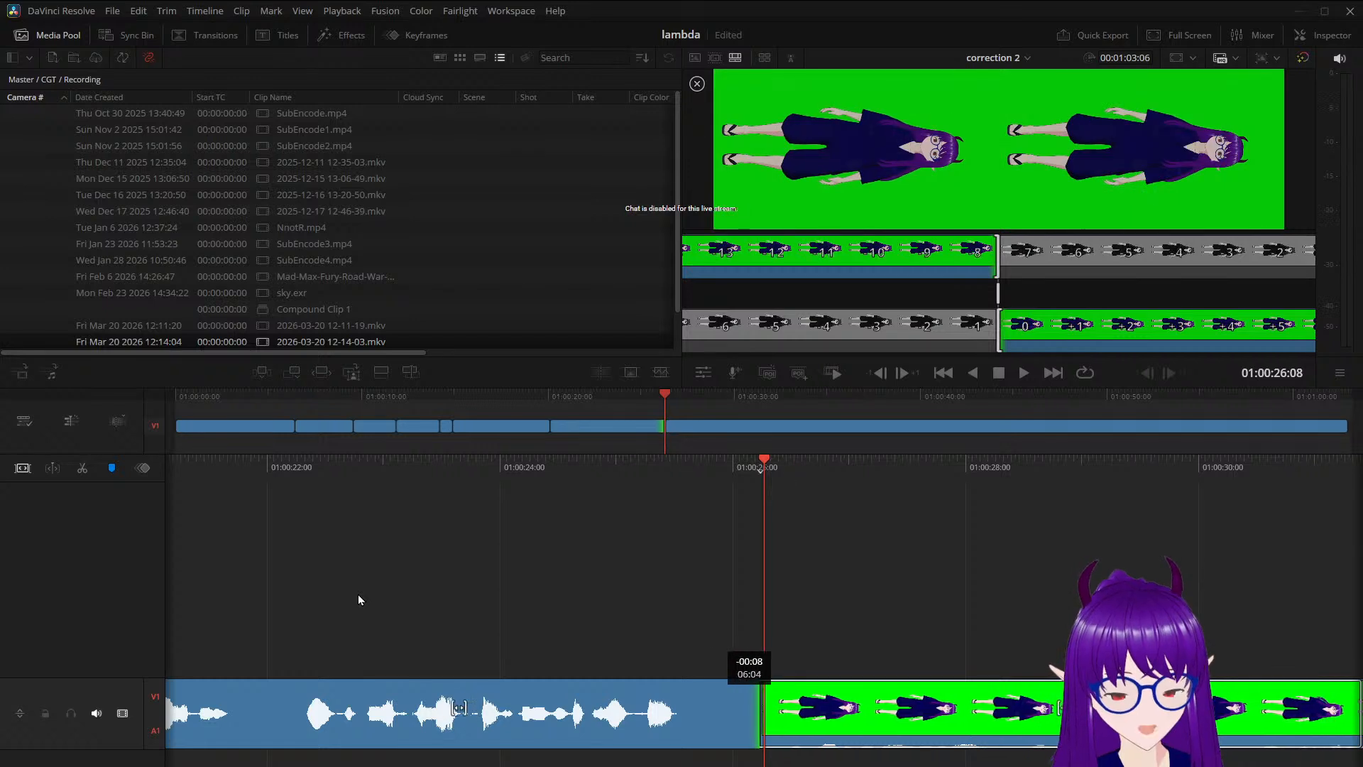
key(space)
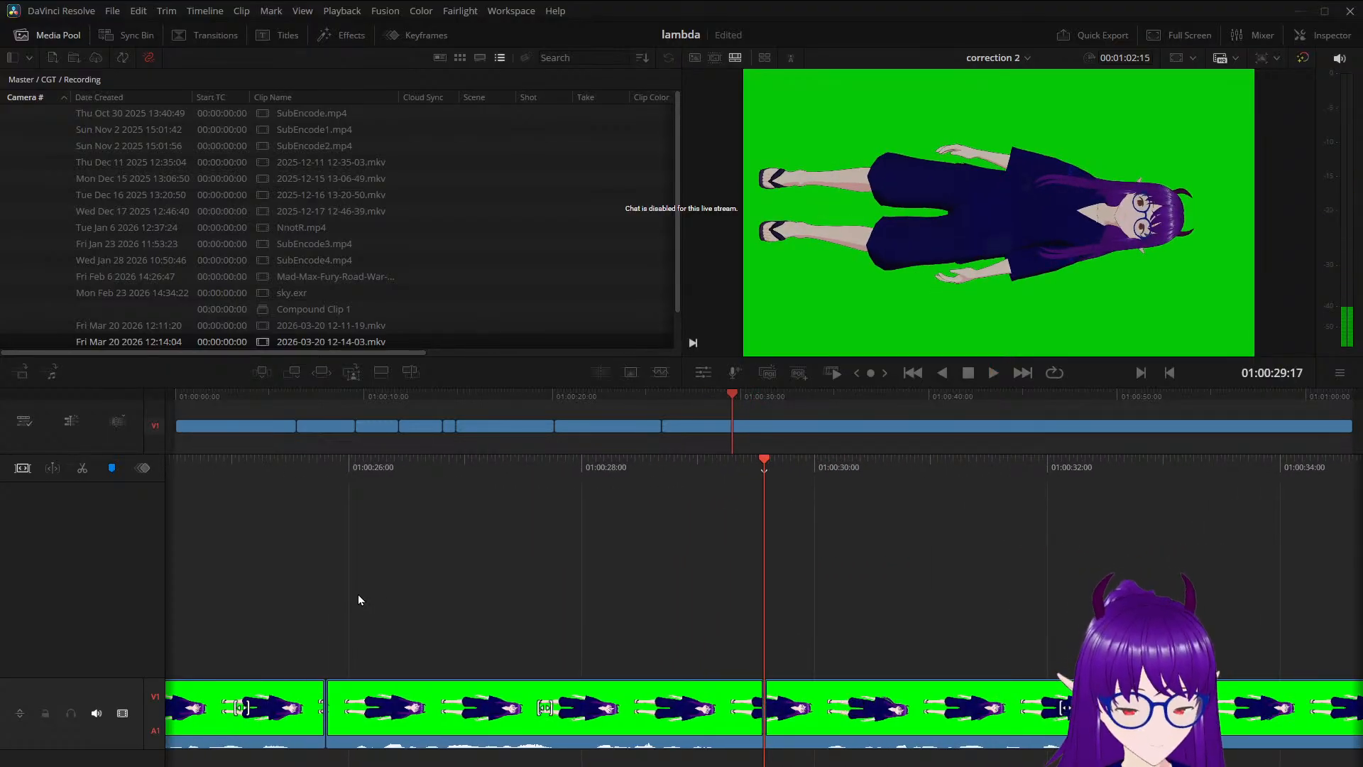
At the 01:00:29:17 cut, ripple-trim 13 frames from the following clip's start and 8 frames from the preceding clip's end
key(period)
key(period)
key(period)
key(period)
key(period)
key(period)
key(period)
key(period)
key(period)
key(period)
key(period)
key(period)
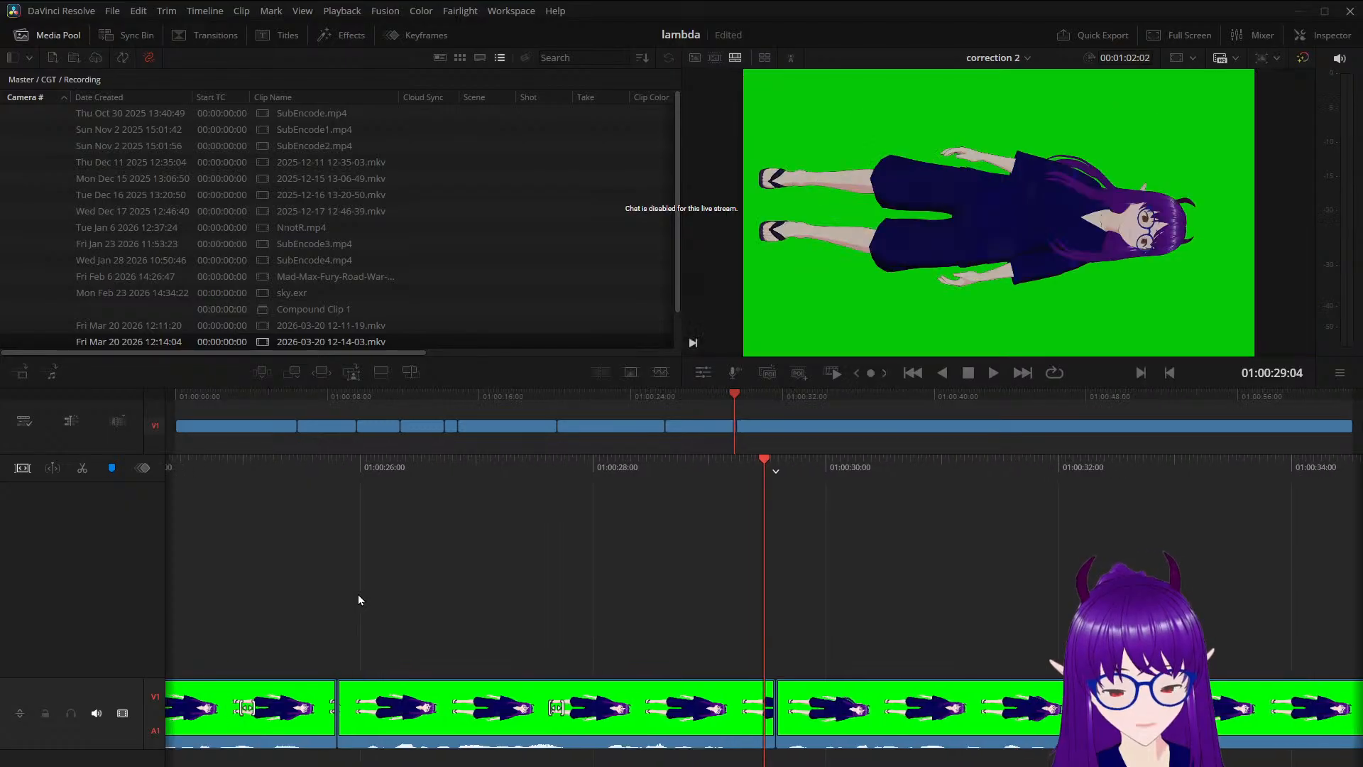
key(comma)
Play on, split the clip at 01:00:32:03, and ripple-trim 3 seconds 6 frames from the following clip's start
key(space)
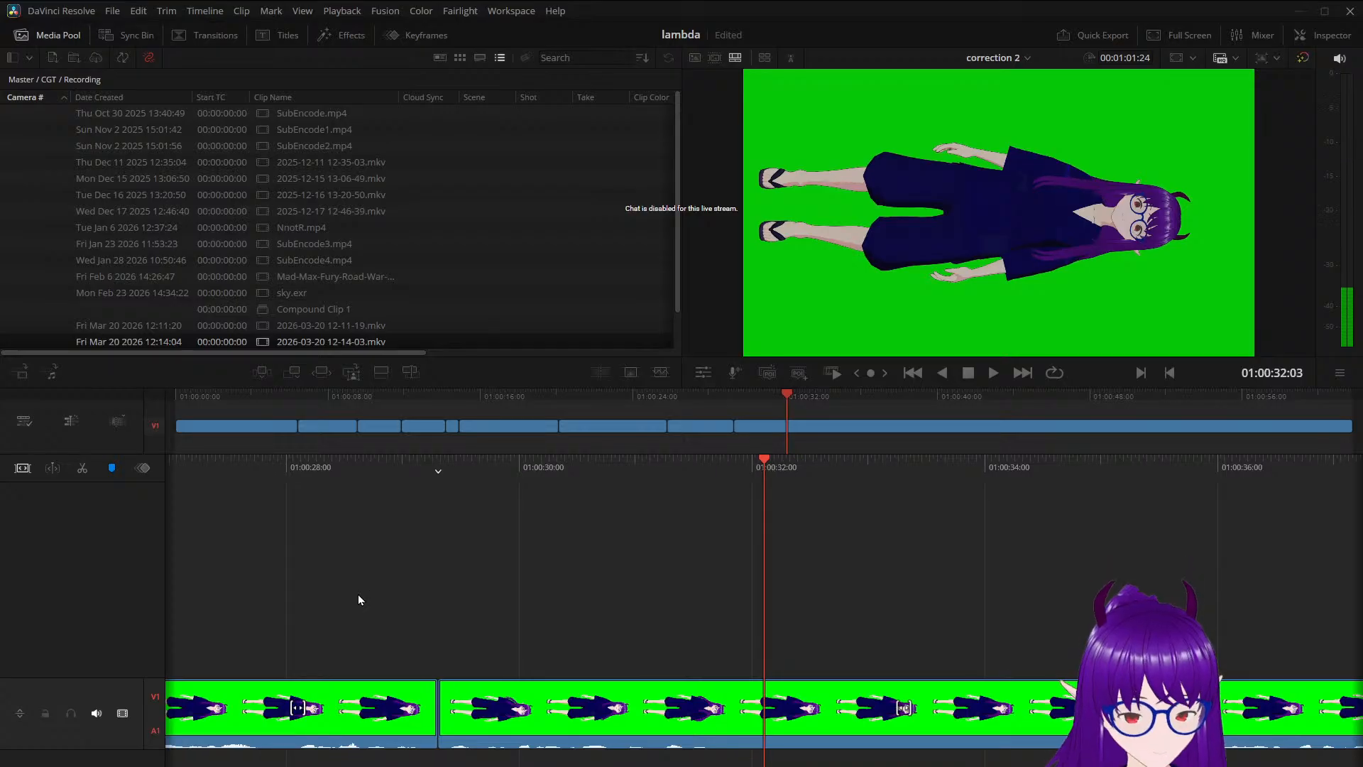
key(v)
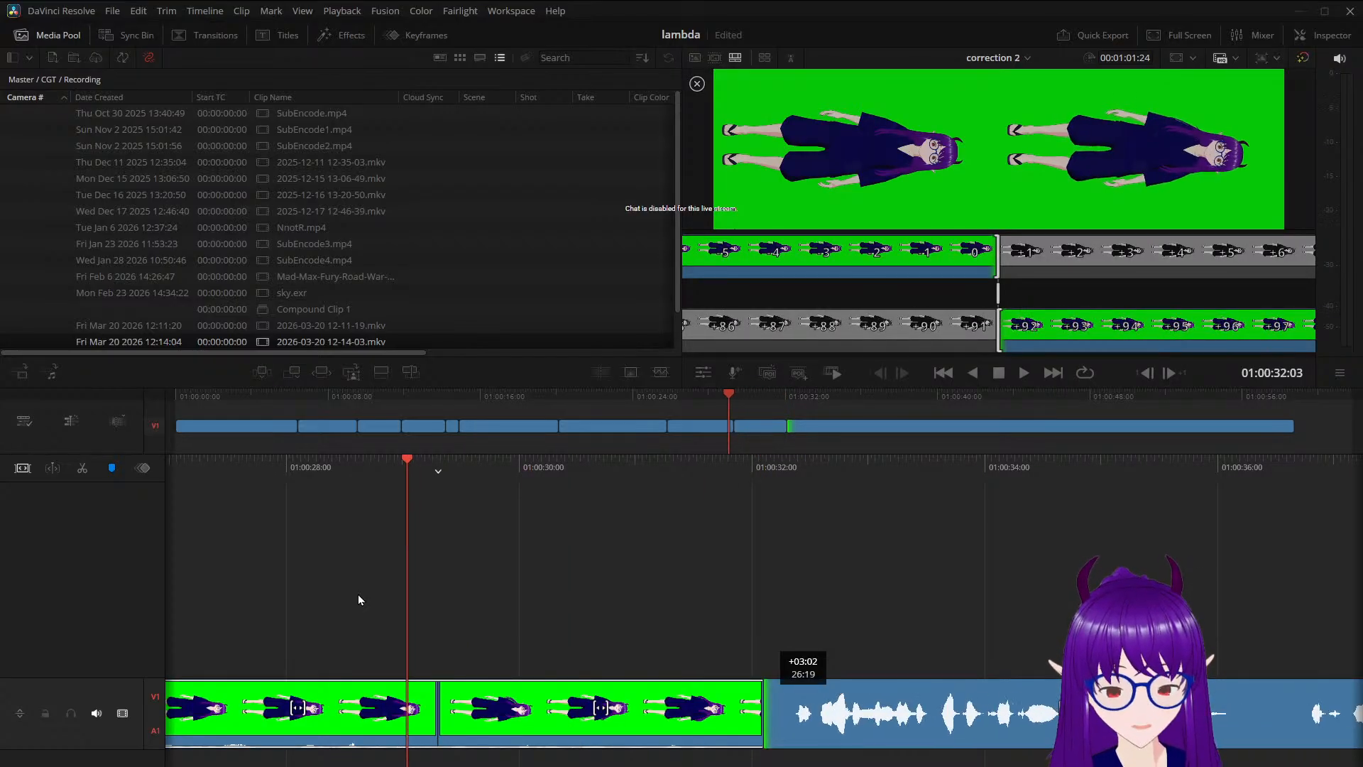
key(Escape)
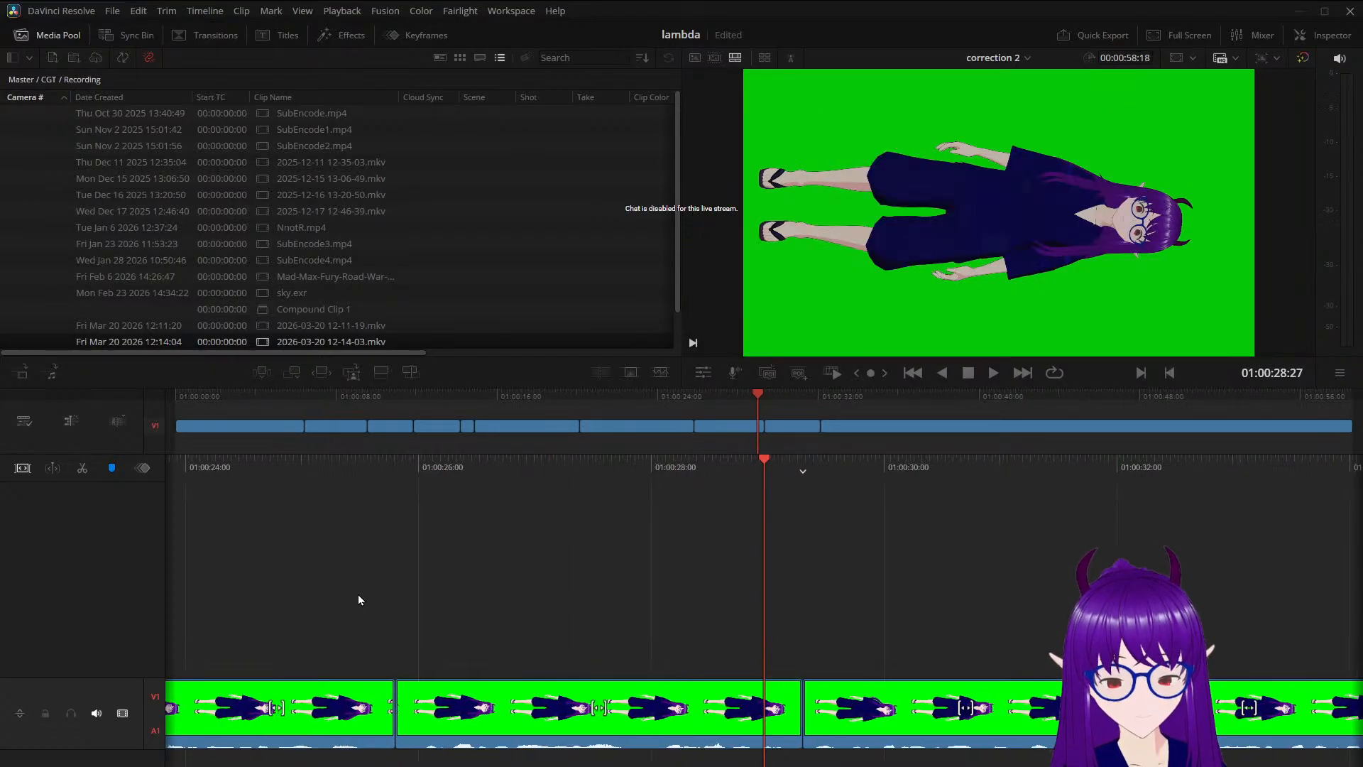
Play on to the next pause, split the clip at 01:00:36:04, and ripple-trim 13 frames from the following clip's start
key(space)
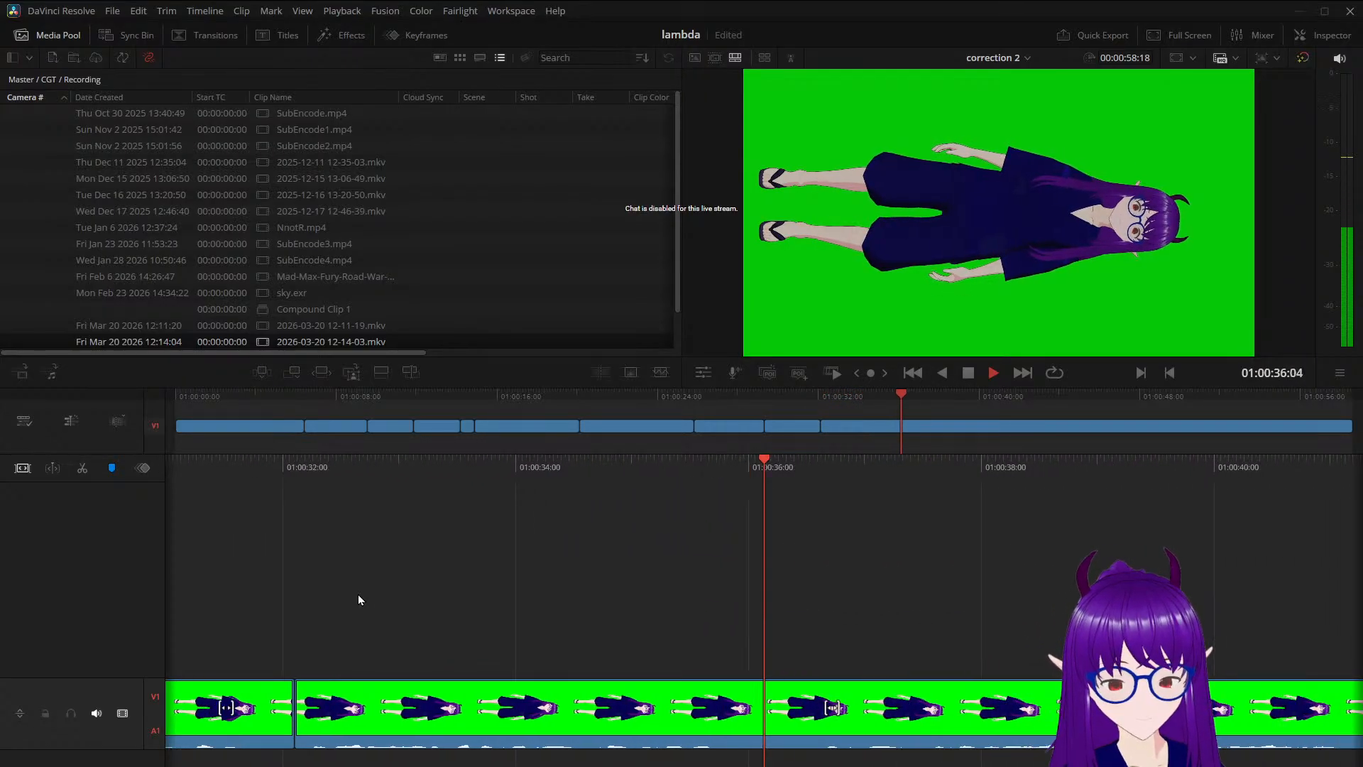
key(space)
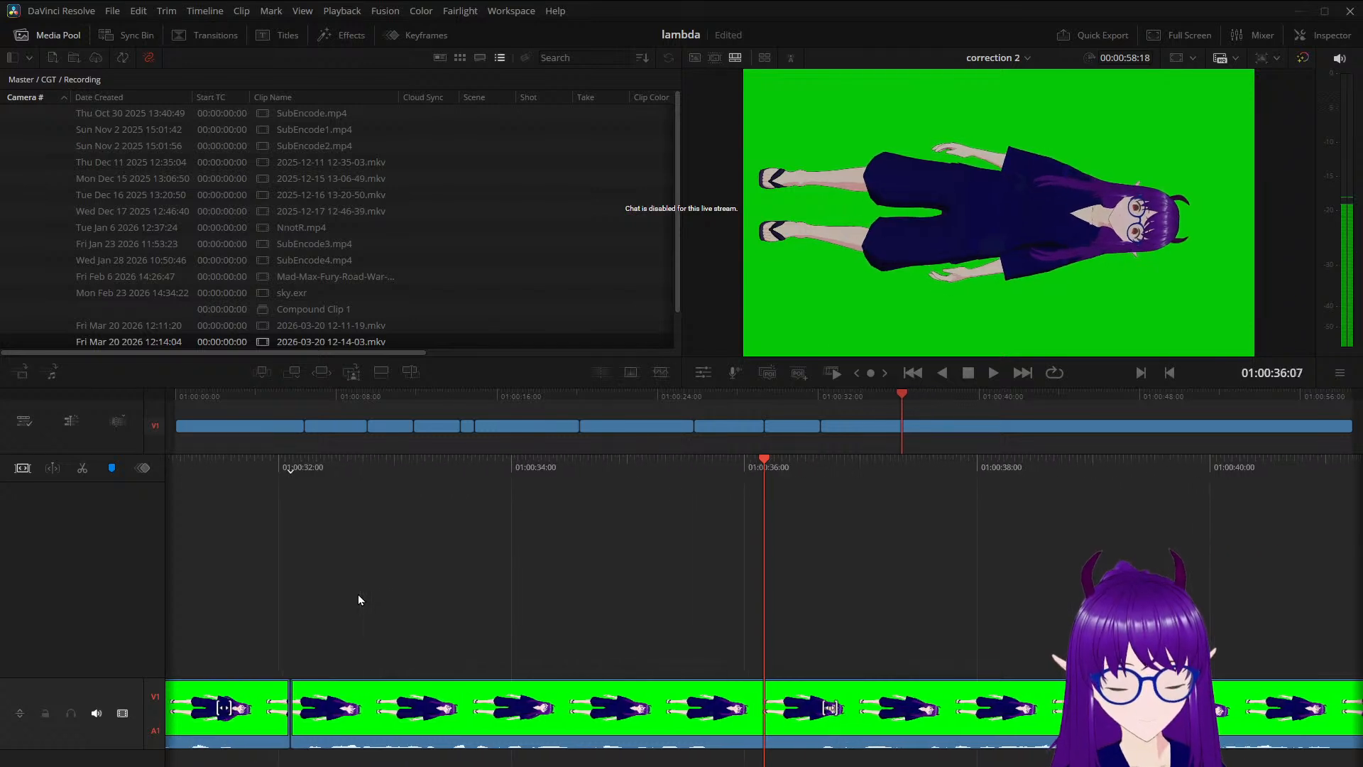
key(period)
key(period)
key(period)
key(period)
key(period)
key(period)
key(period)
key(period)
key(period)
key(period)
key(period)
key(period)
key(period)
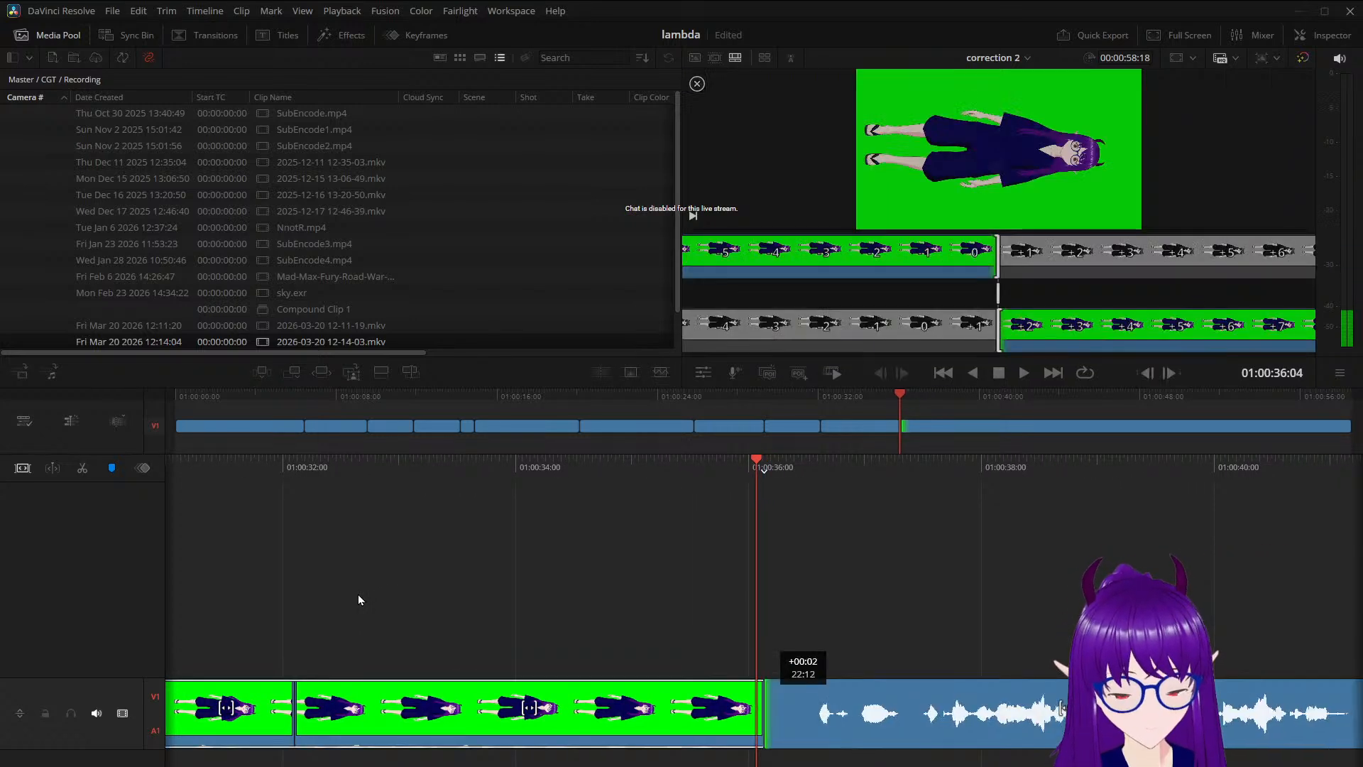
Ripple-trim 3 frames from the end of the clip before the 01:00:36:04 cut
key(ctrl+z)
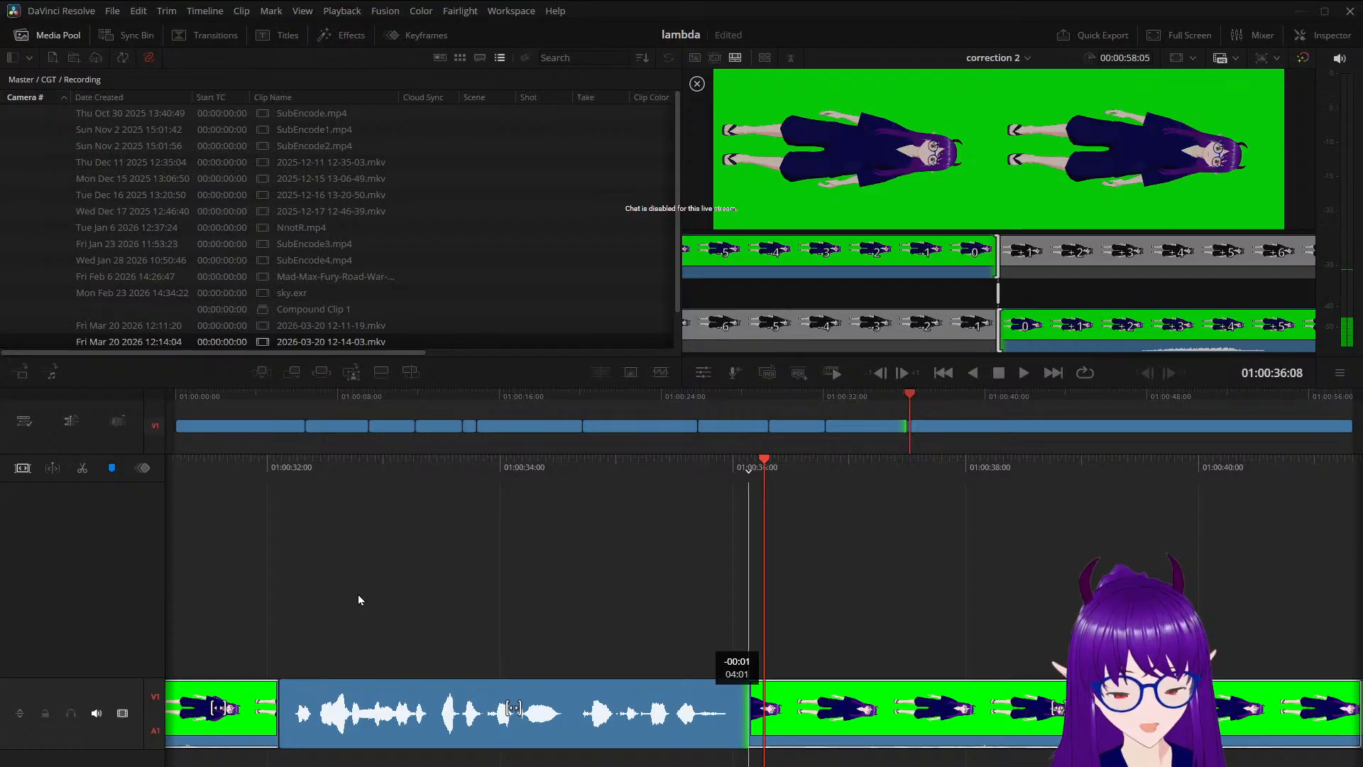
key(period)
key(period)
key(period)
key(period)
key(period)
key(period)
key(period)
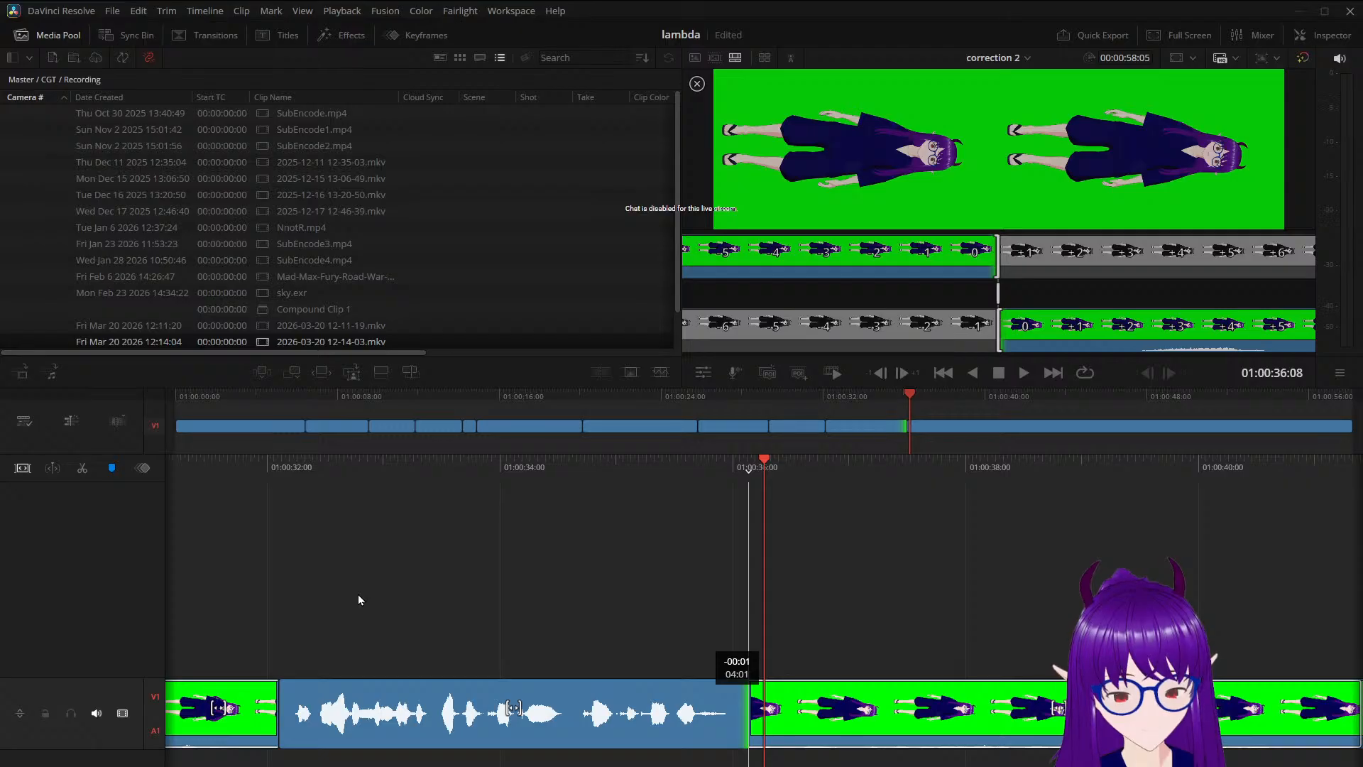
Play on to the next pause, split the clip at 01:00:41:04, and ripple-trim 18 frames from the following clip's start
key(space)
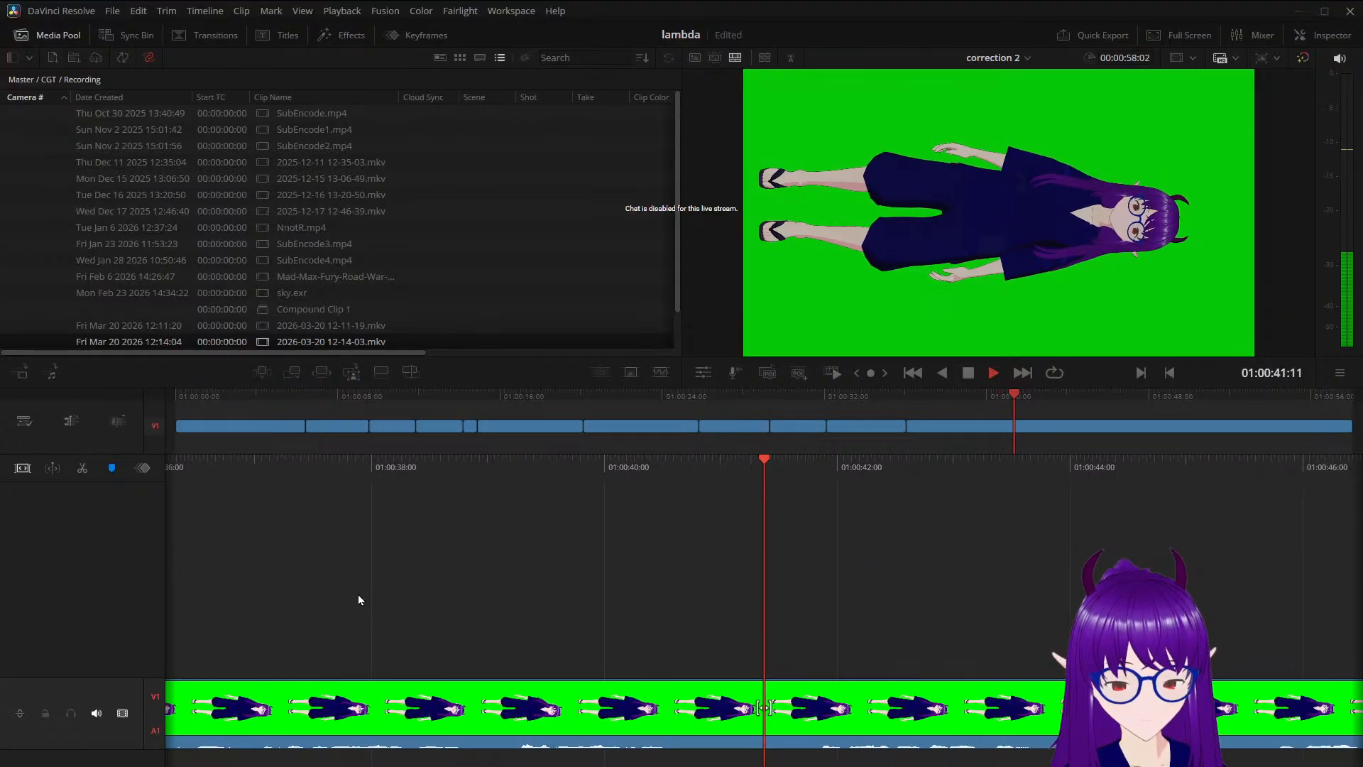
key(space)
key(Left)
key(Left)
key(Left)
key(Left)
key(Left)
key(Left)
key(Left)
key(Left)
key(Left)
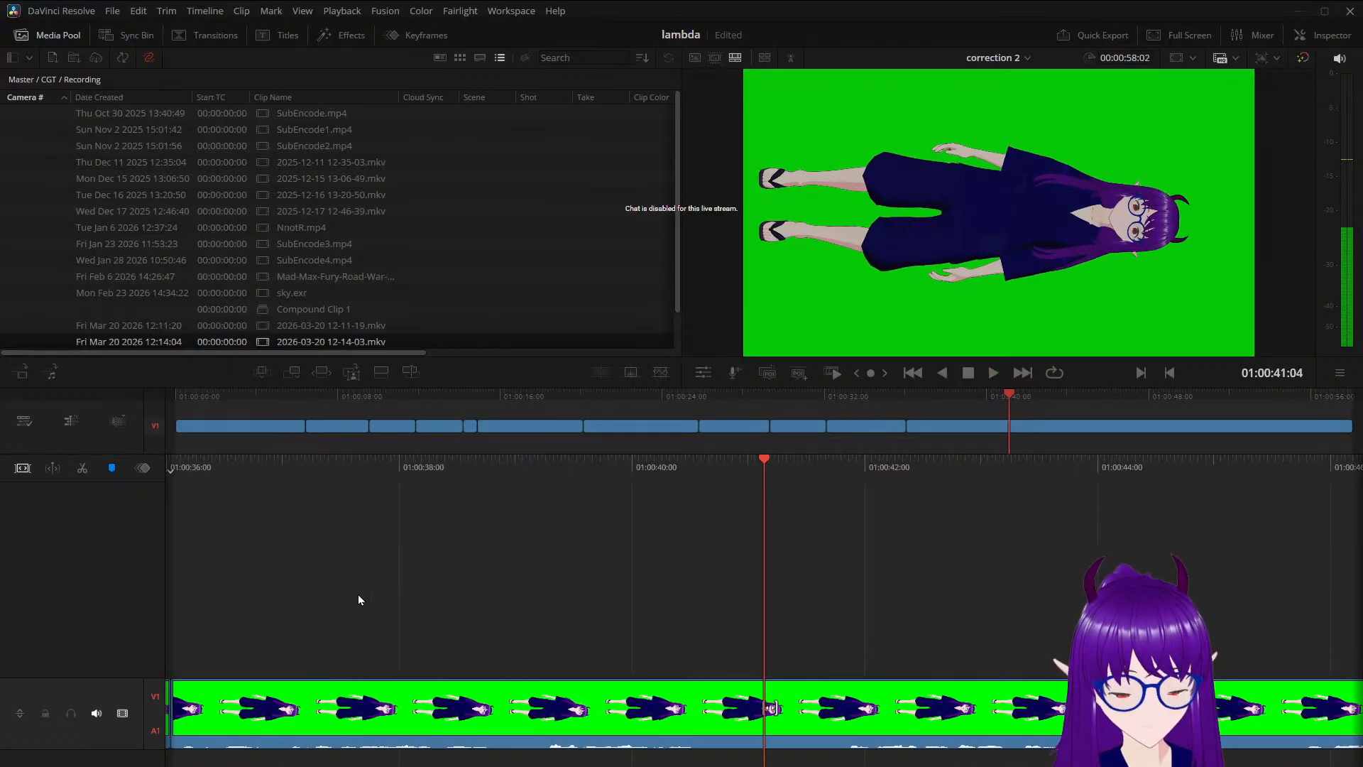
key(period)
key(period)
key(period)
key(period)
key(period)
key(period)
key(period)
key(period)
key(period)
key(period)
key(period)
key(period)
key(period)
key(period)
key(period)
key(period)
key(period)
key(period)
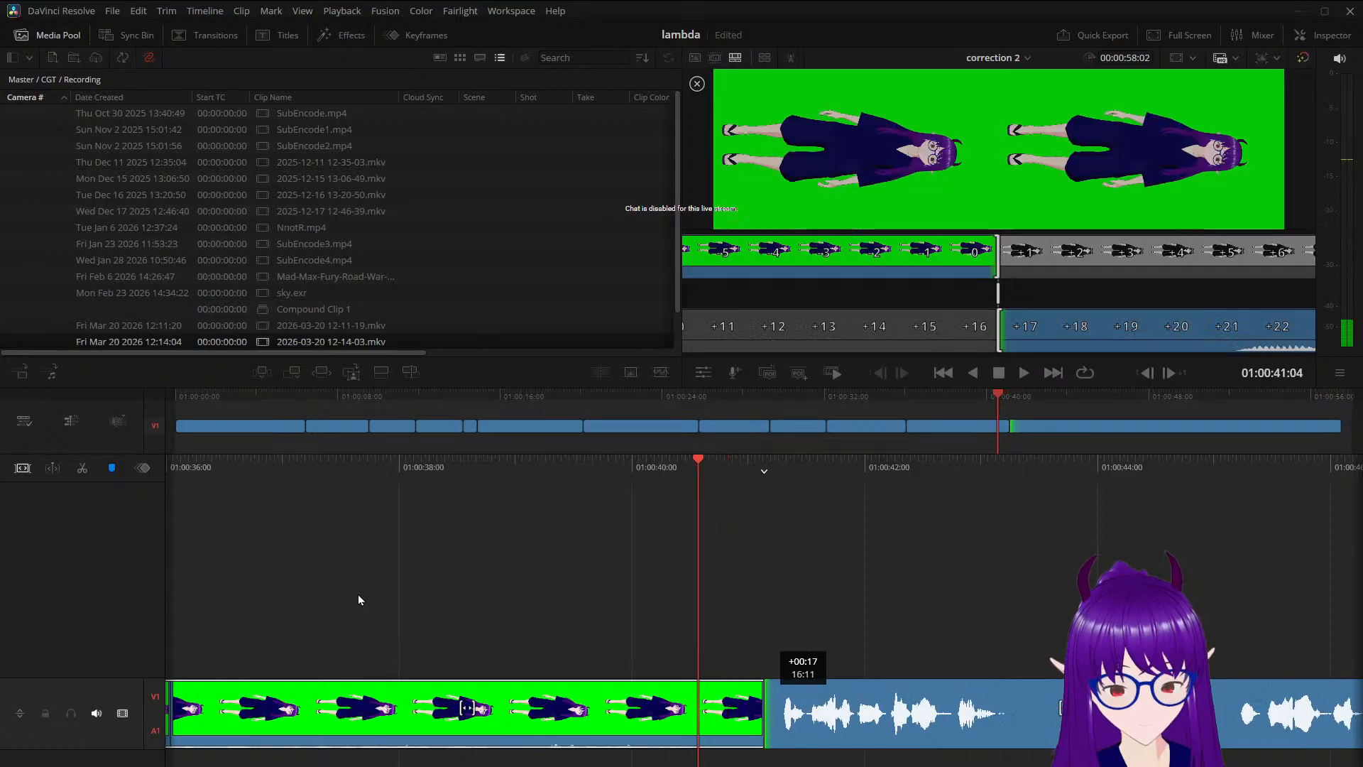
Ripple-trim 11 frames from the end of the clip before the 01:00:41:04 cut
key(comma)
key(comma)
key(comma)
key(comma)
key(comma)
key(comma)
key(comma)
key(comma)
key(comma)
key(comma)
key(comma)
key(comma)
key(comma)
key(comma)
key(comma)
key(comma)
key(comma)
key(comma)
key(comma)
key(comma)
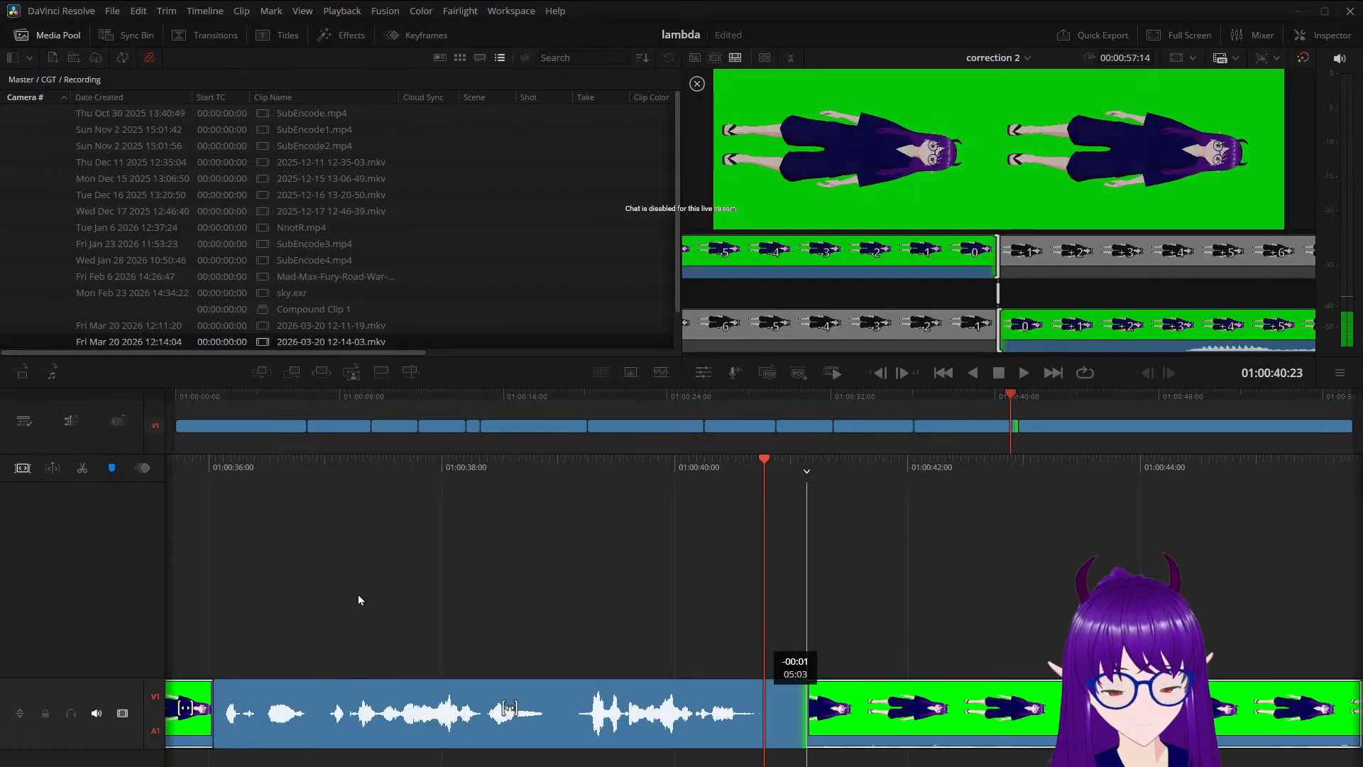
Split the clip at 01:00:43:22 and ripple-trim 29 frames from the following clip's start and 24 frames from the preceding clip's end
key(space)
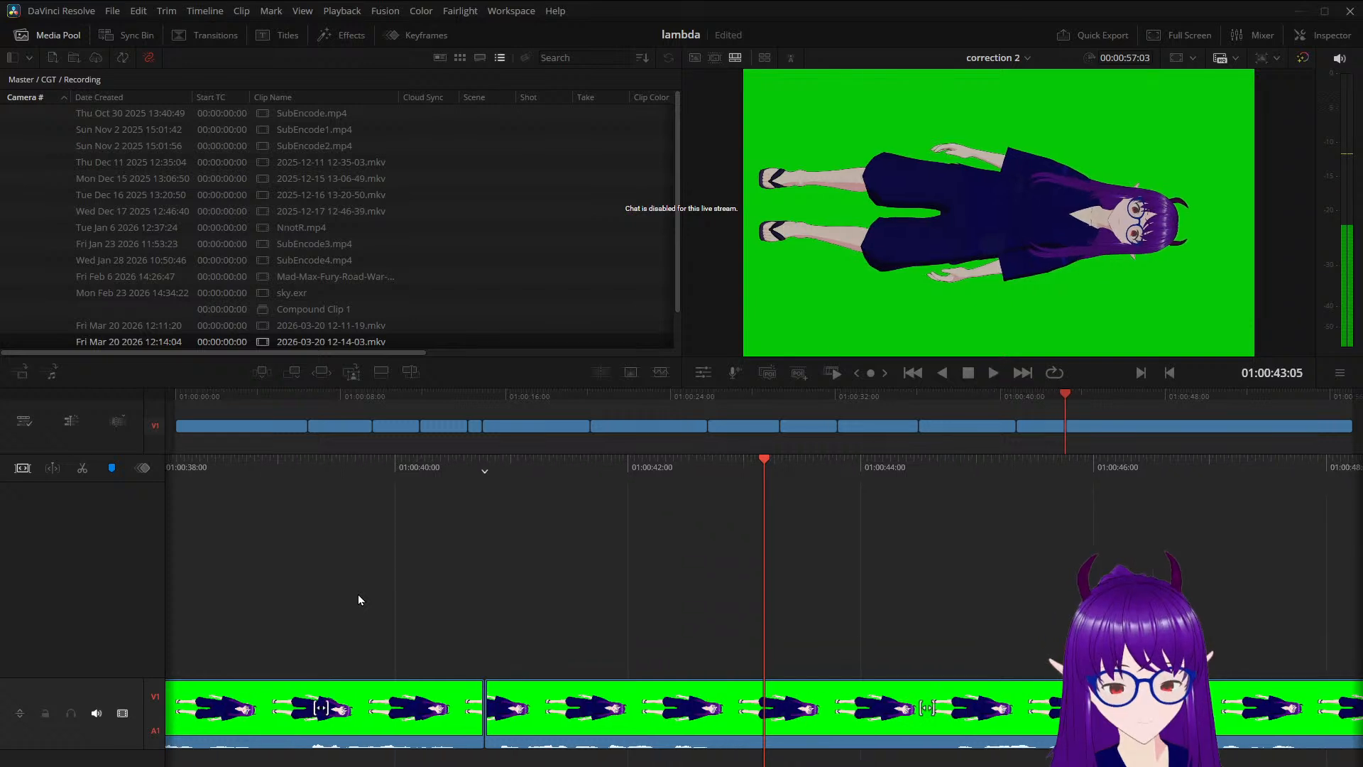
key(space)
key(v)
key(period)
key(period)
key(period)
key(period)
key(period)
key(period)
key(period)
key(period)
key(period)
key(period)
key(period)
key(period)
key(period)
key(period)
key(period)
key(period)
key(period)
key(period)
key(period)
key(period)
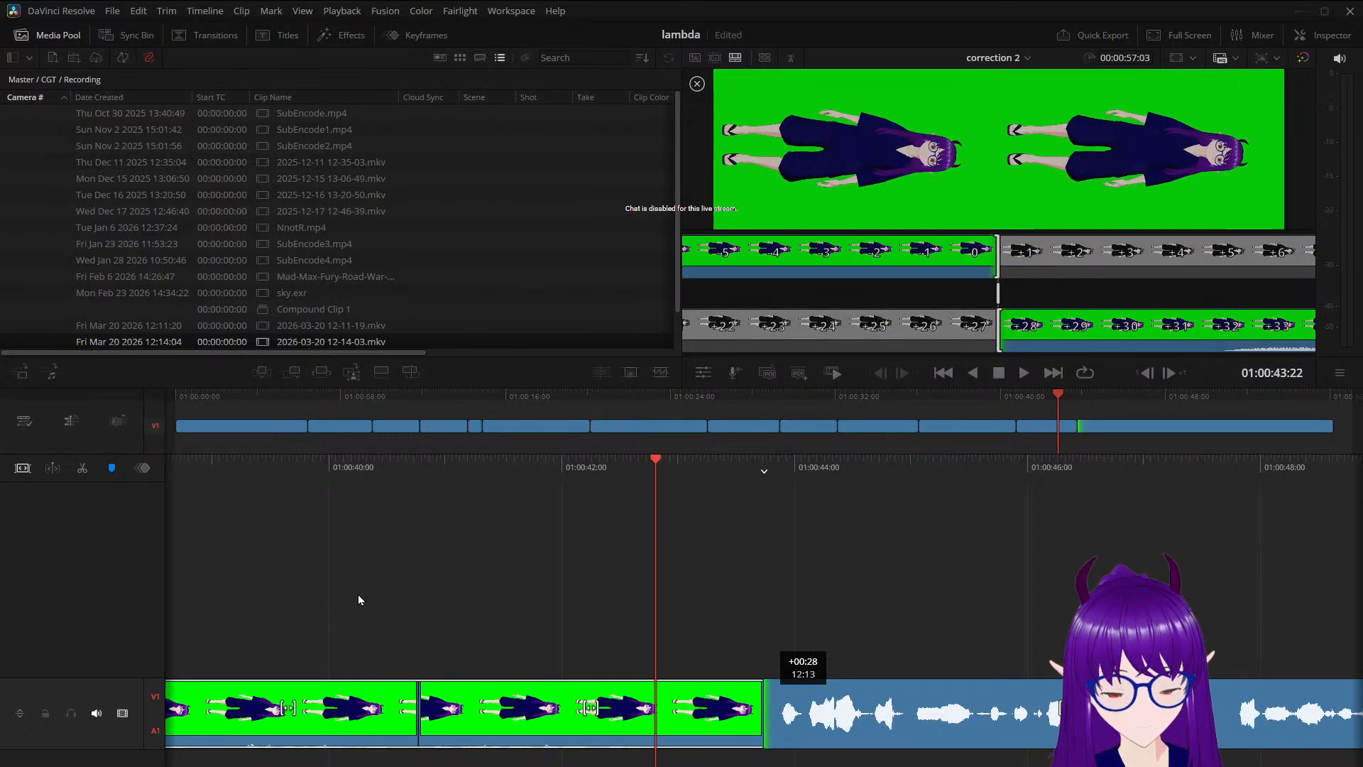
key(space)
key(space)
key(comma)
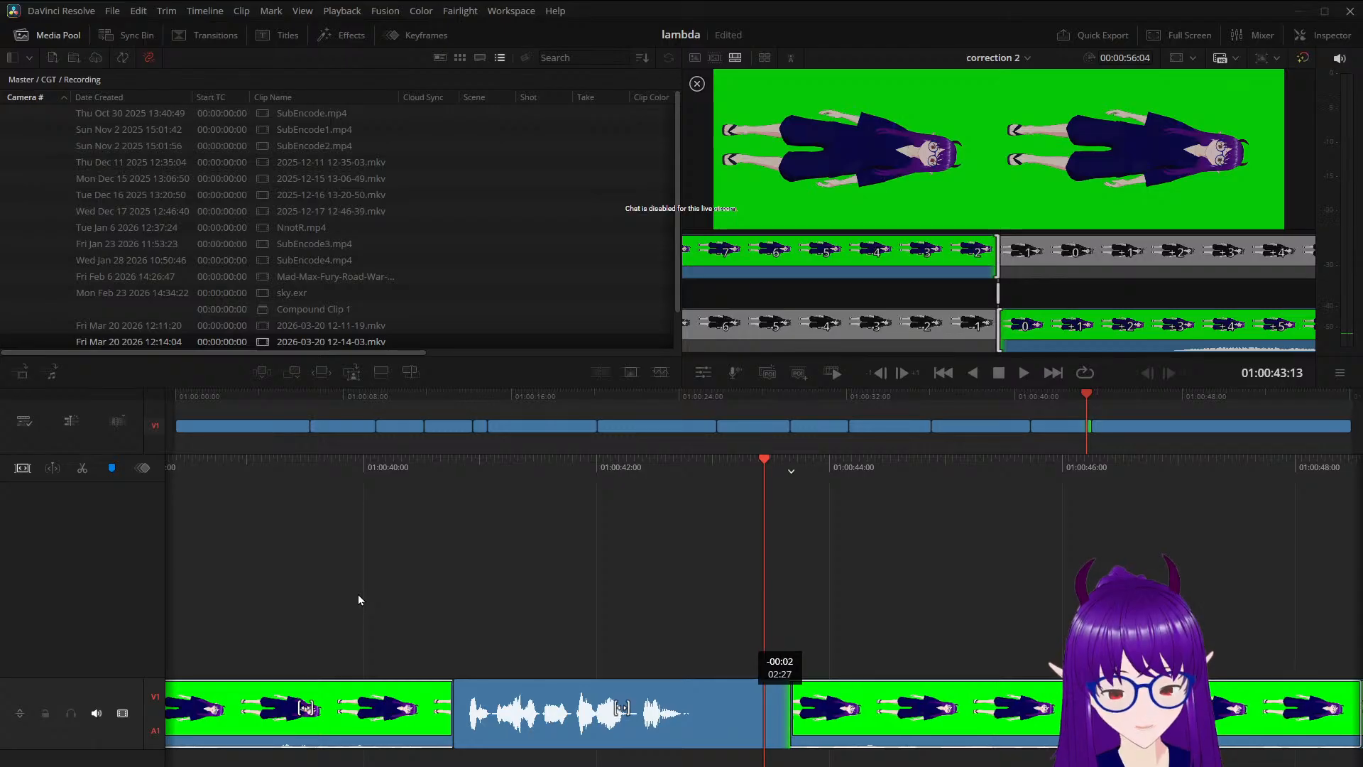
Play on to the next pause, split the clip at 01:00:46:14, and ripple-trim 13 frames from the following clip's start
key(space)
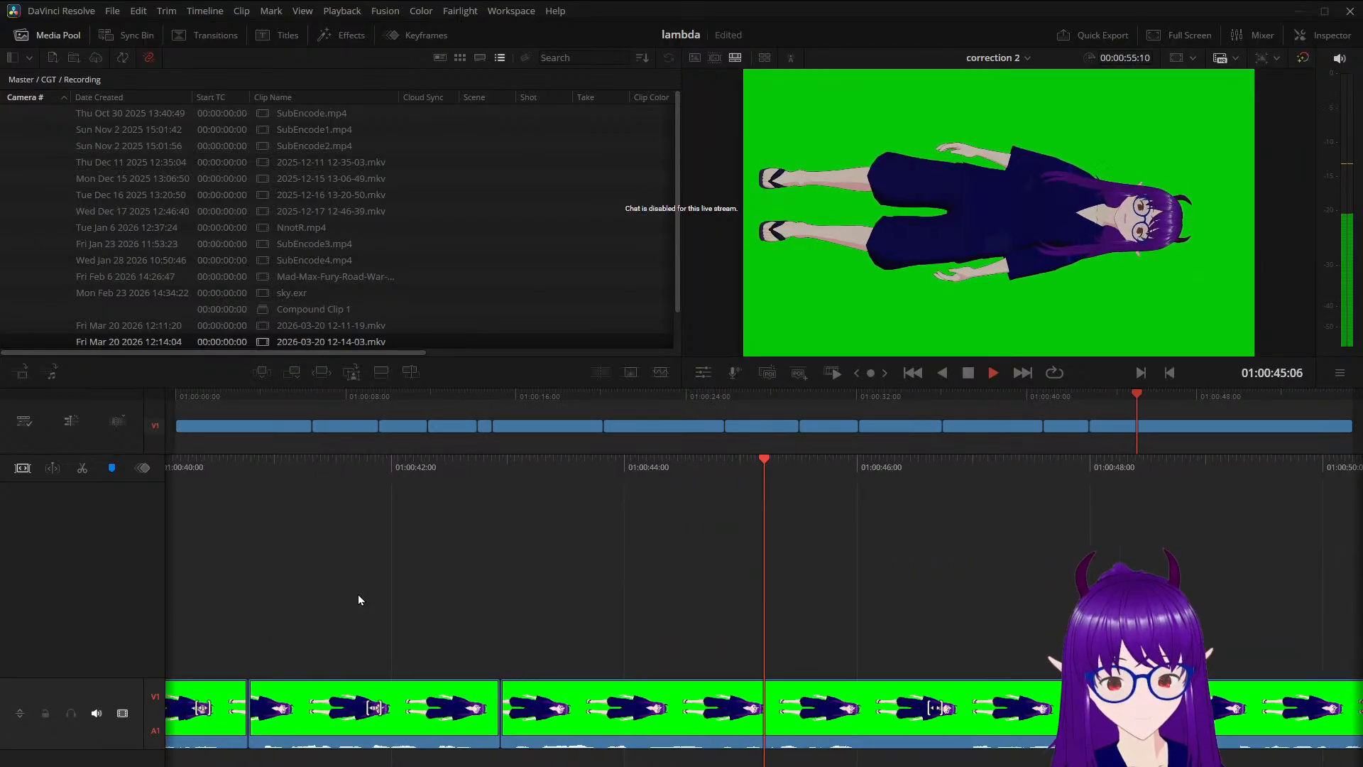
key(space)
key(Left)
key(Left)
key(Left)
key(Left)
key(Left)
key(Left)
key(Left)
key(Left)
key(Left)
key(Left)
key(Left)
key(Left)
key(Left)
key(Left)
key(Left)
key(Left)
key(Left)
key(Left)
key(Left)
key(Left)
key(Right)
key(Right)
key(Right)
key(Right)
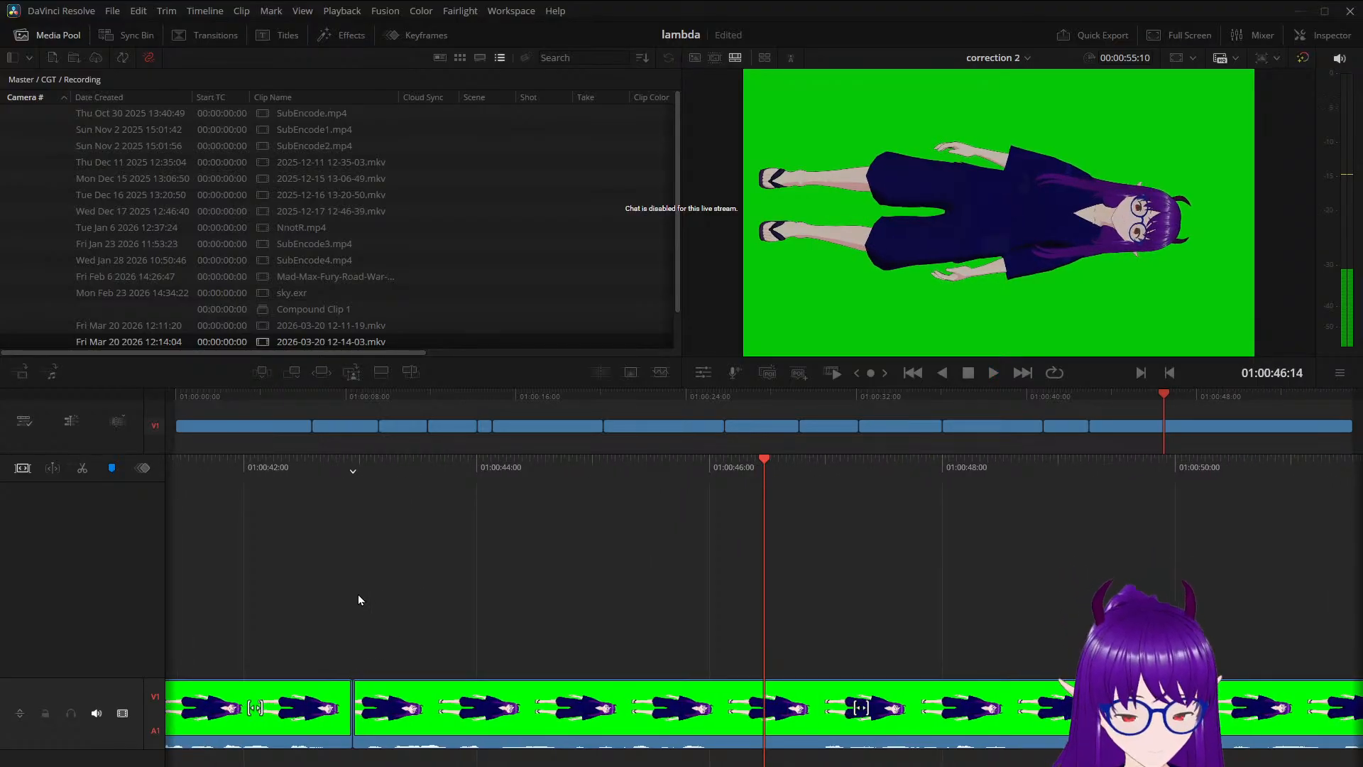
key(period)
key(period)
key(period)
key(period)
key(period)
key(period)
key(period)
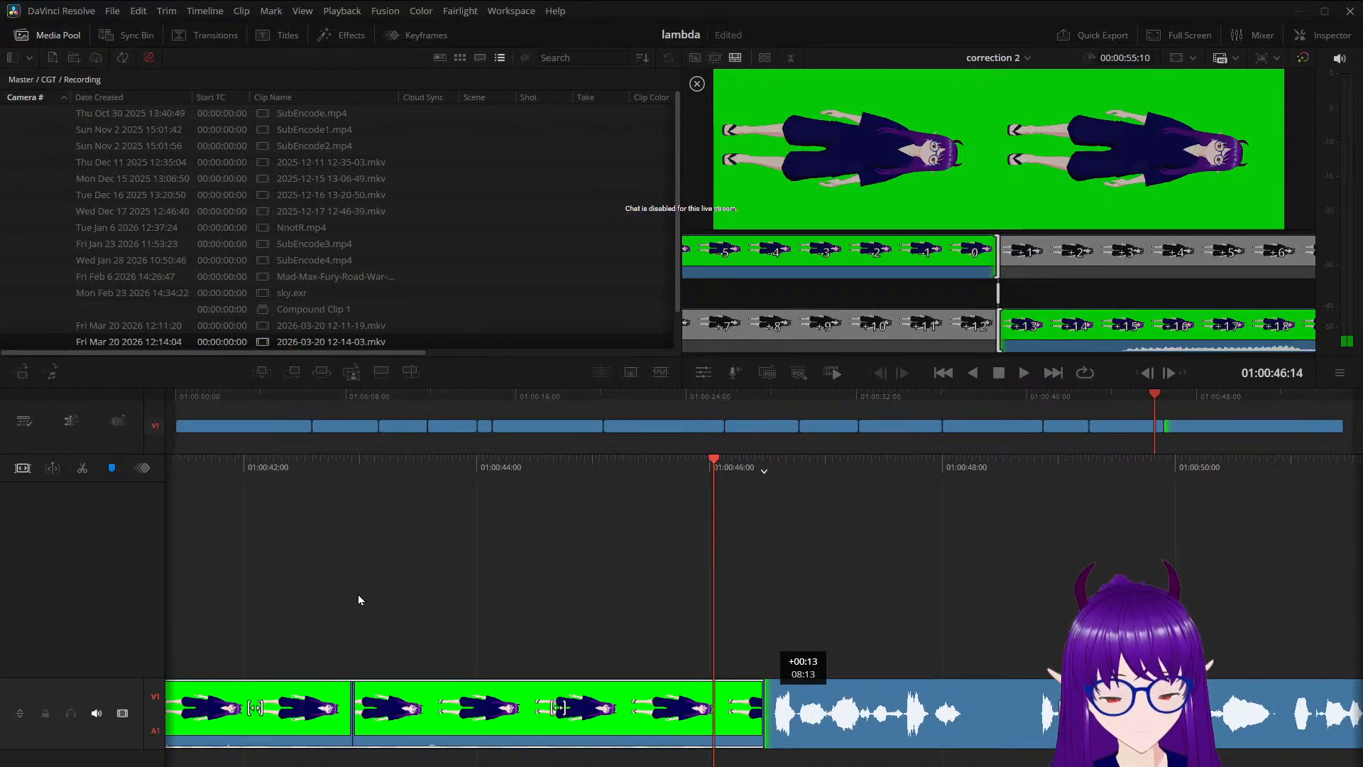
Ripple-trim 11 frames from the end of the clip before the 01:00:46:14 cut
key(comma)
key(comma)
key(comma)
key(comma)
key(comma)
key(comma)
key(comma)
key(comma)
key(comma)
key(comma)
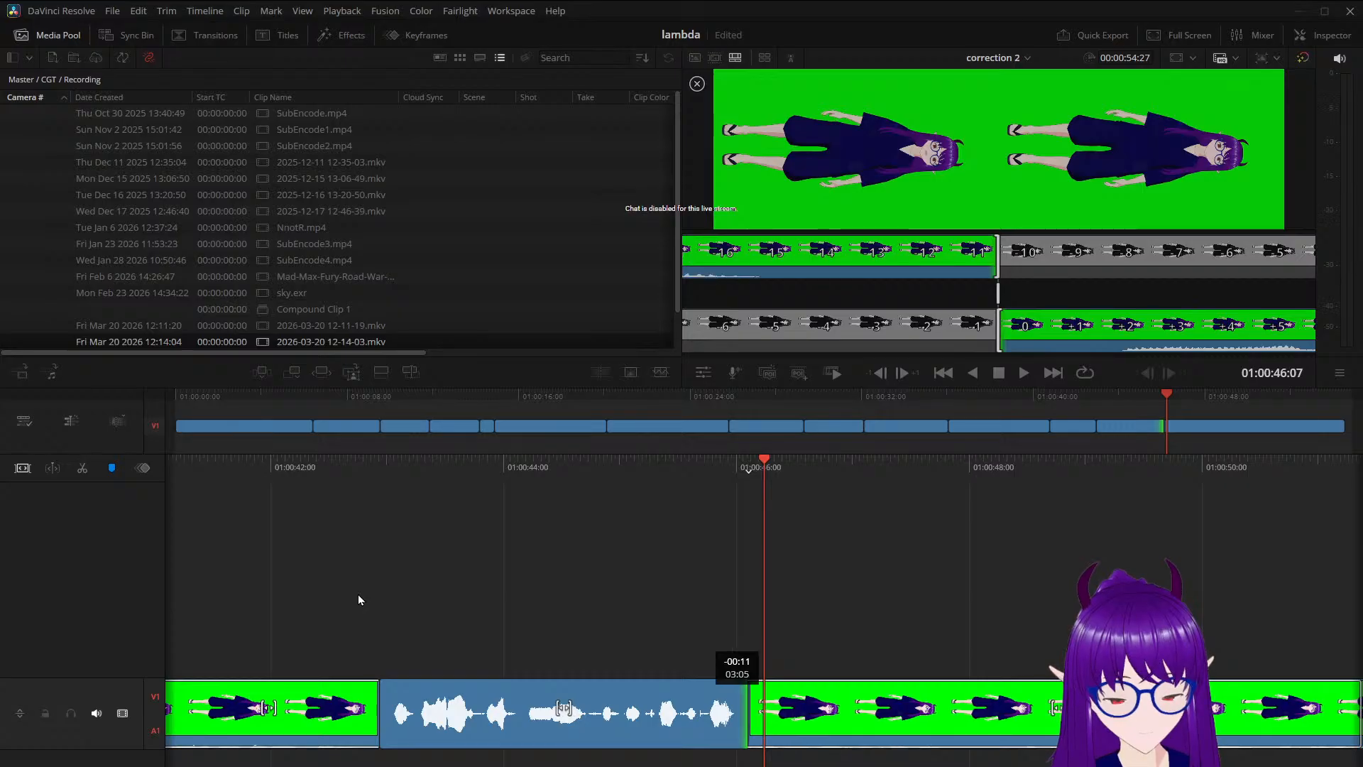
Play to the end of the speech and trim the last clip's end back to 01:00:52:07
key(space)
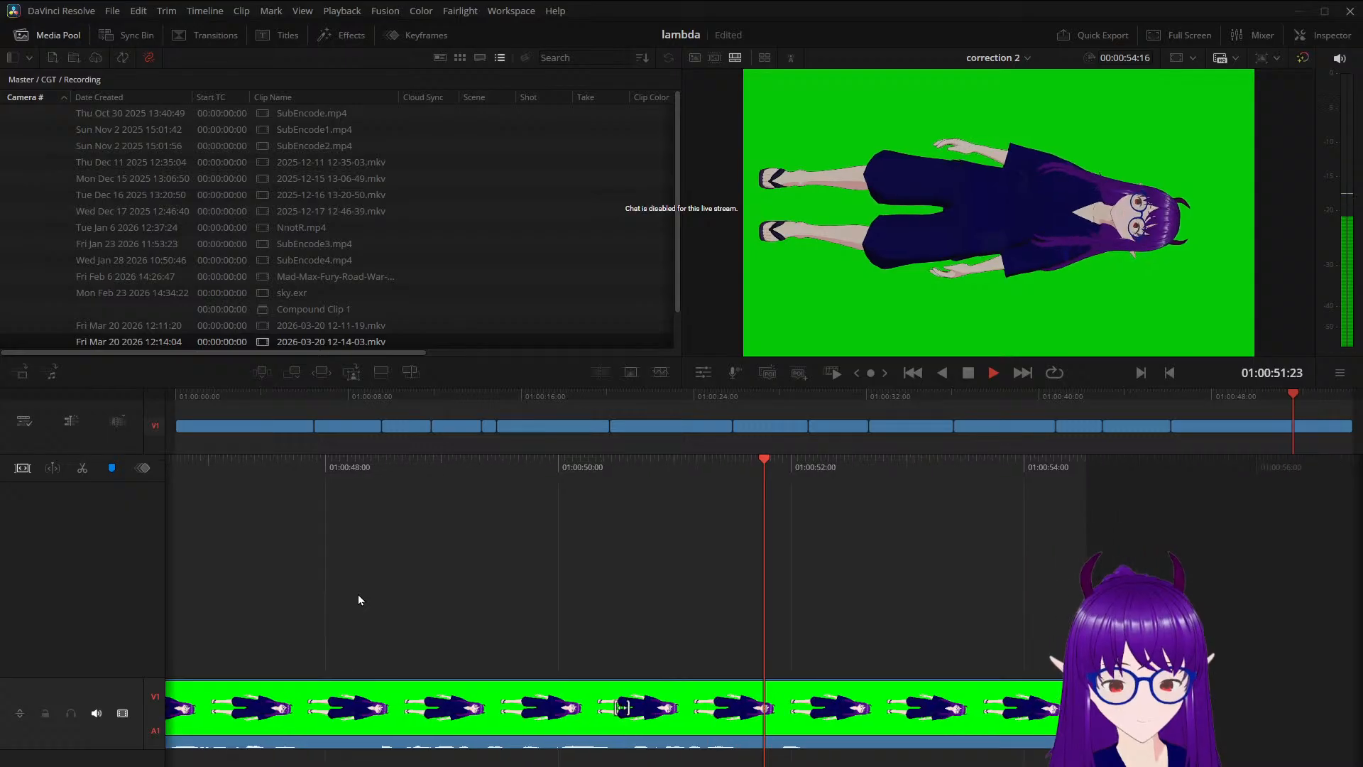
key(space)
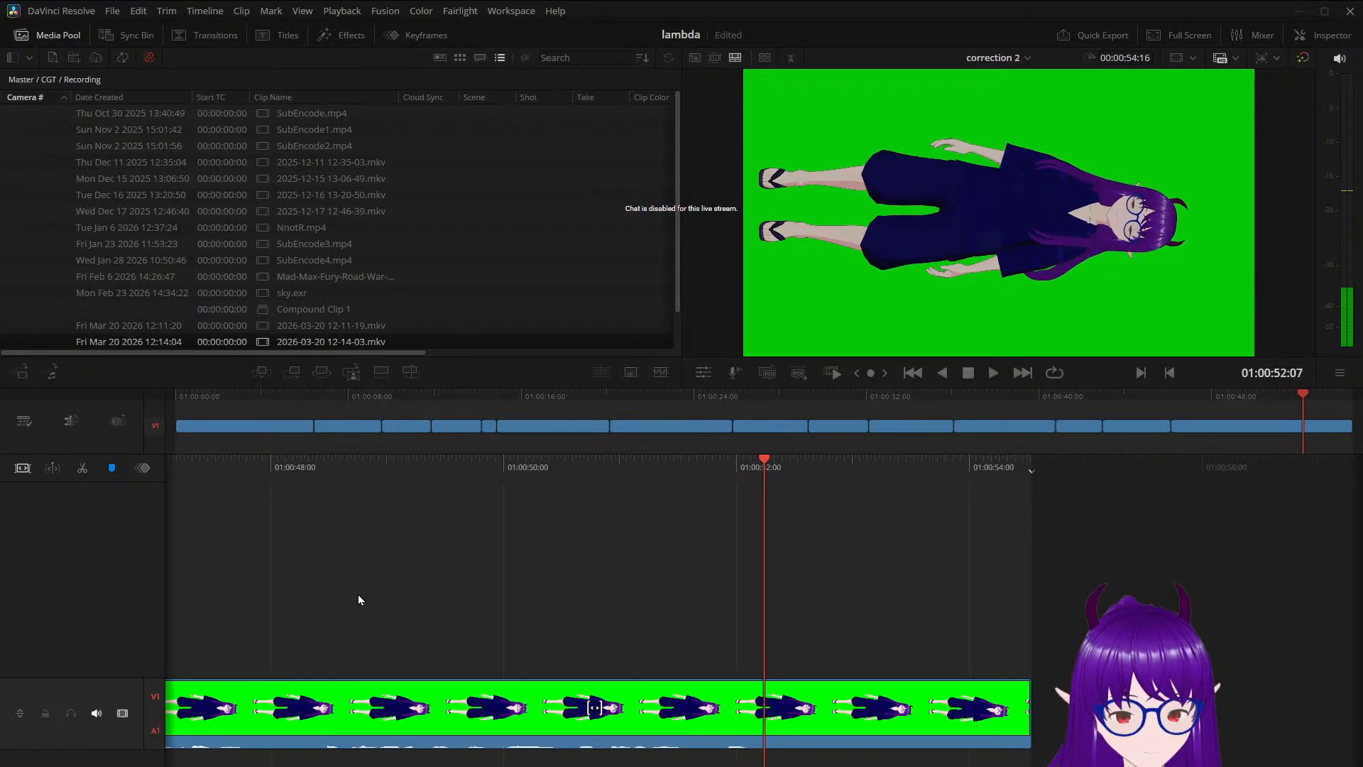
key(ctrl+shift+bracketright)
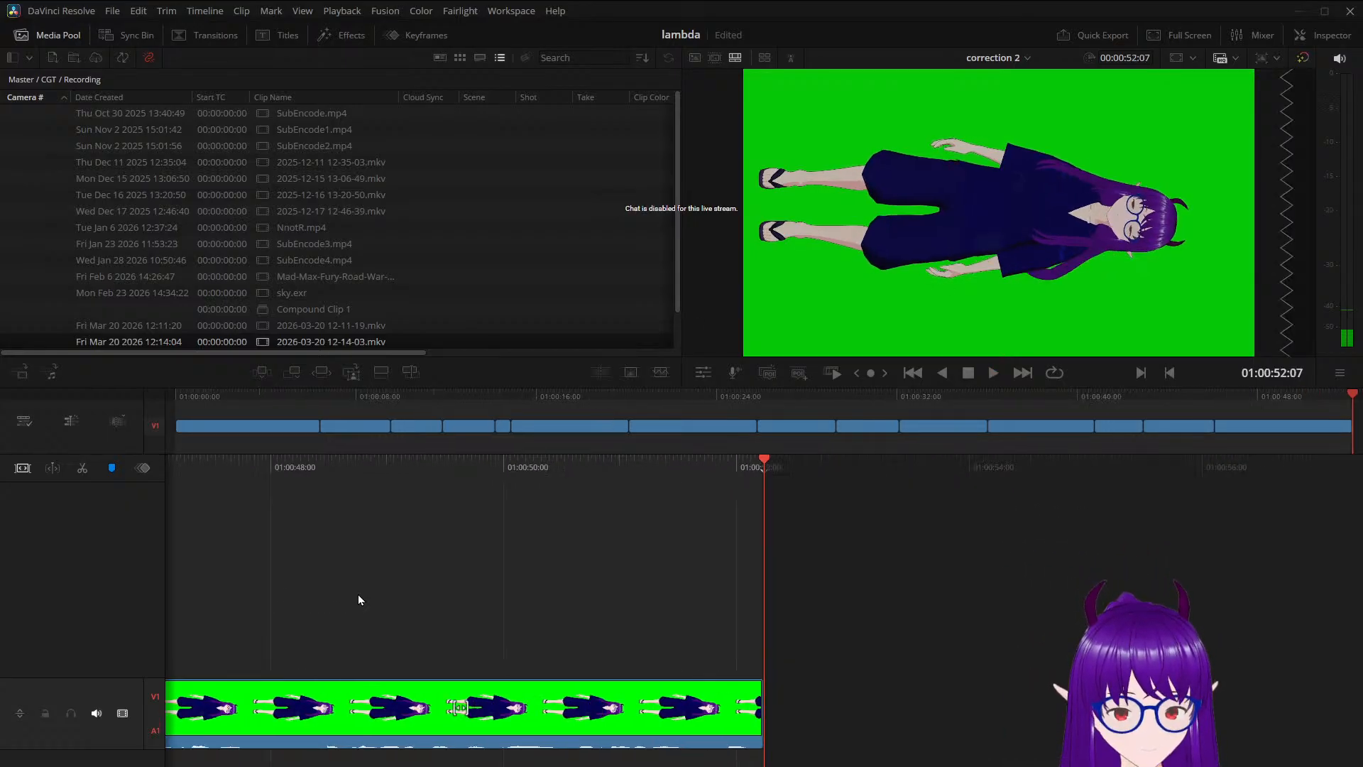
Switch to the ARoll timeline on the Edit page, step back four seconds, and play the passage up to 01:22:00:00
key(slash)
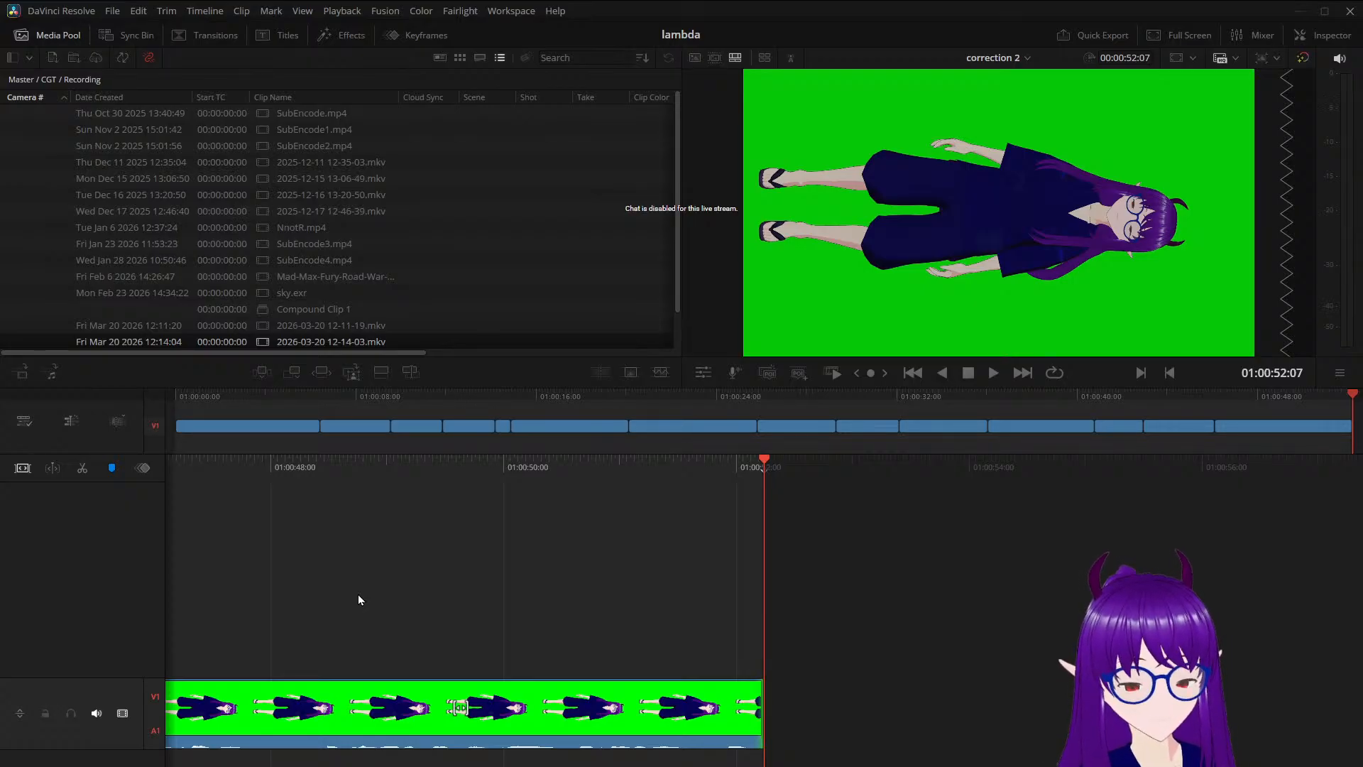
key(shift+4)
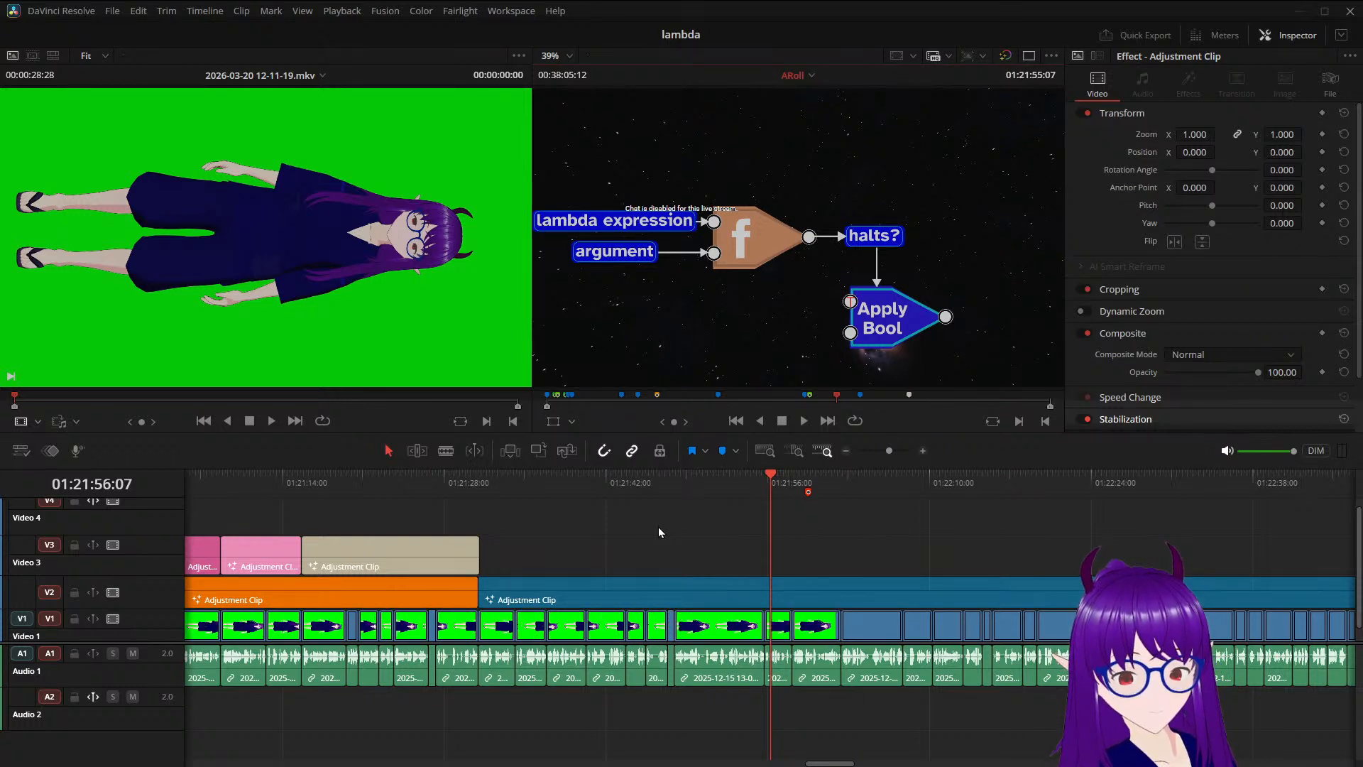
key(shift+Left)
key(shift+Left)
key(shift+Left)
key(shift+Left)
key(space)
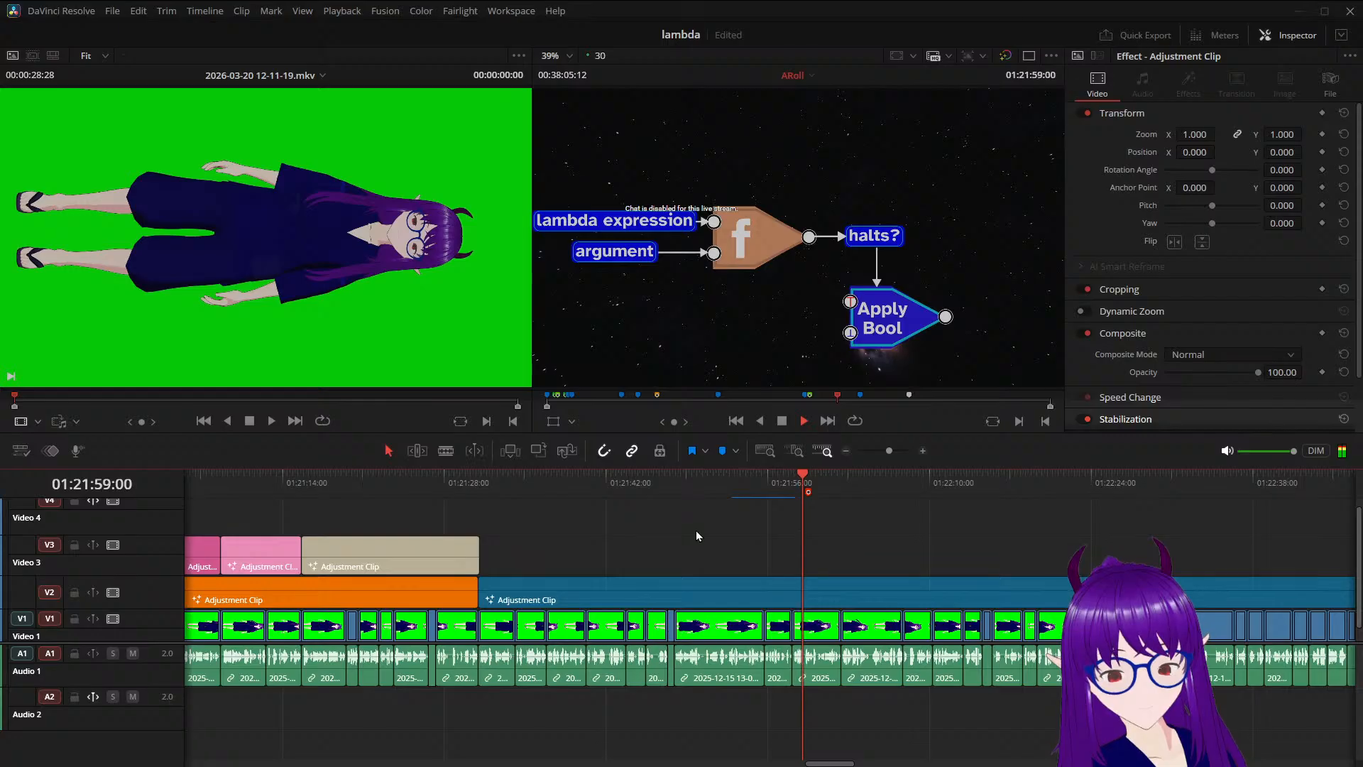
key(space)
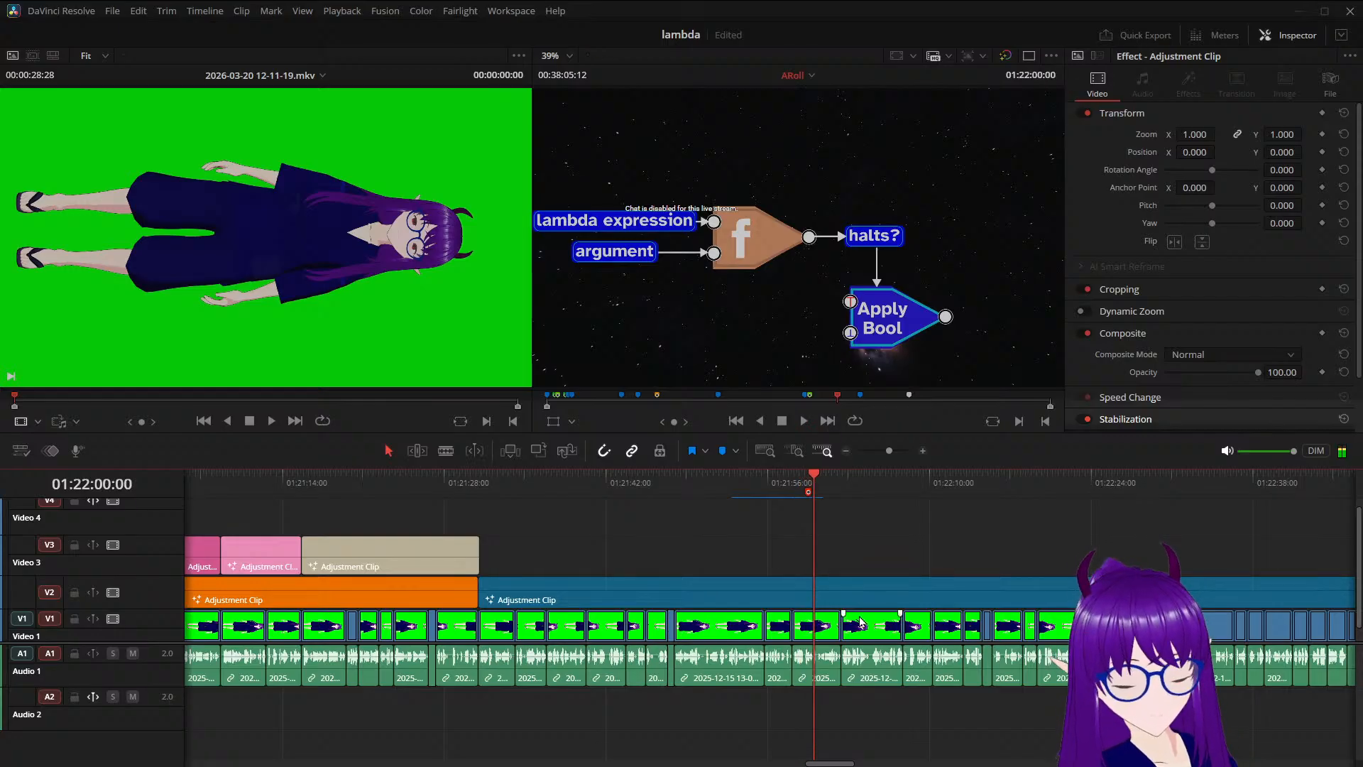
Try deleting the green-screen clip that starts at 01:21:58:05, and undo the deletion
key(ctrl+equal)
key(ctrl+equal)
key(ctrl+equal)
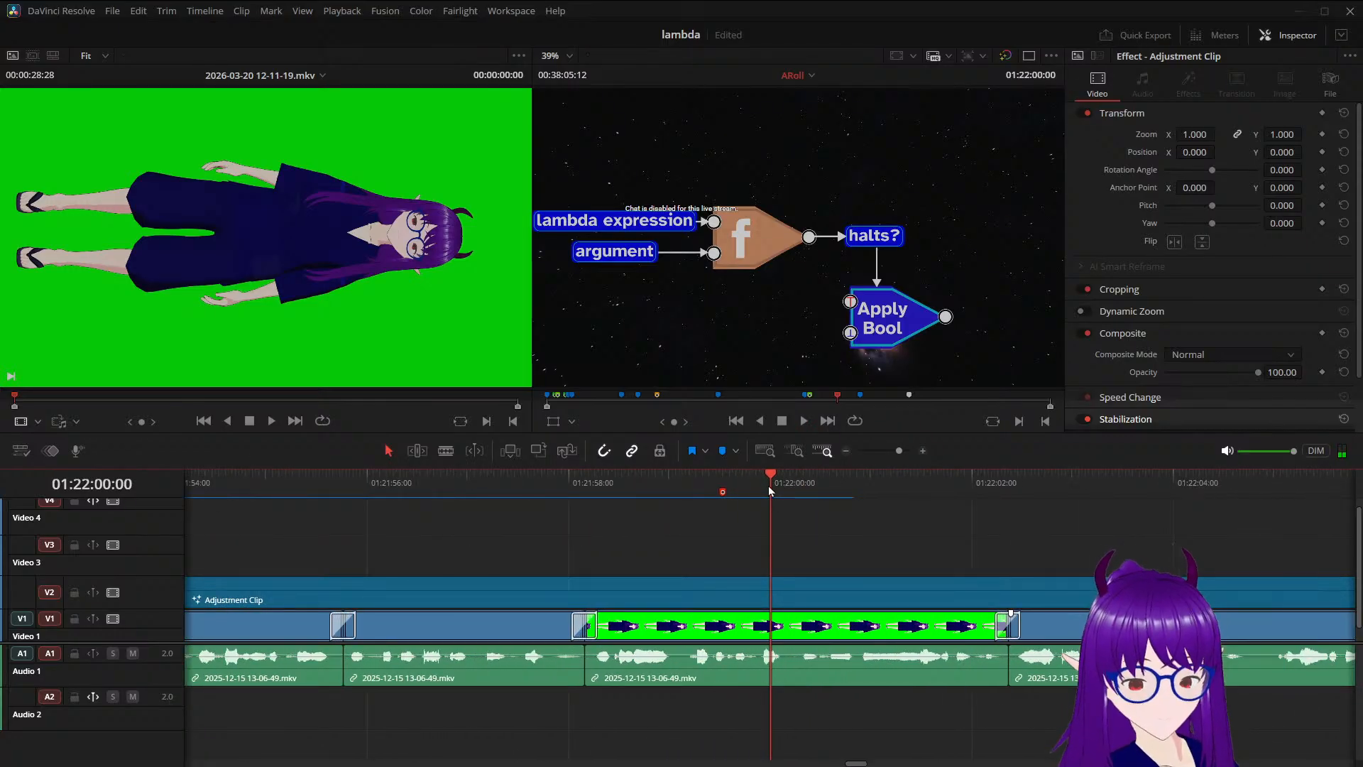
click(663, 496)
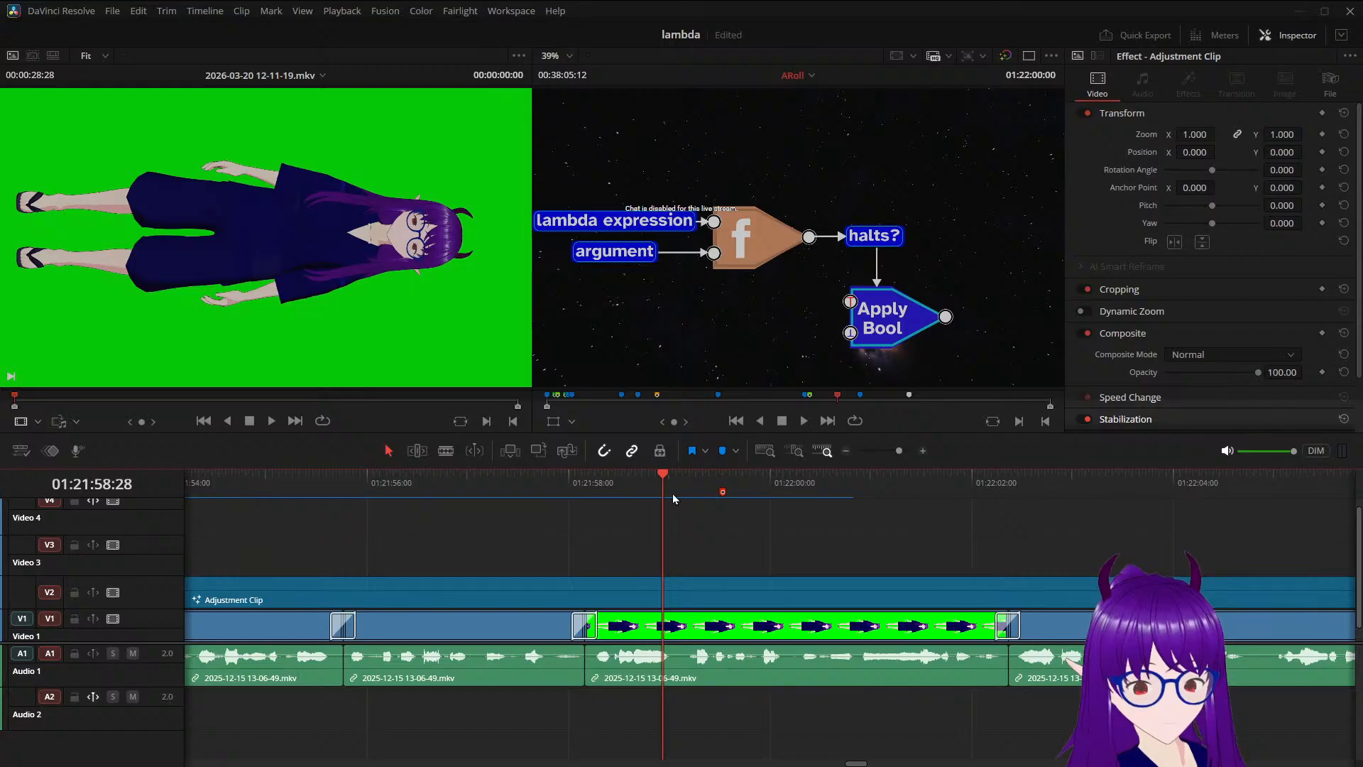
drag(667, 484, 584, 506)
click(669, 639)
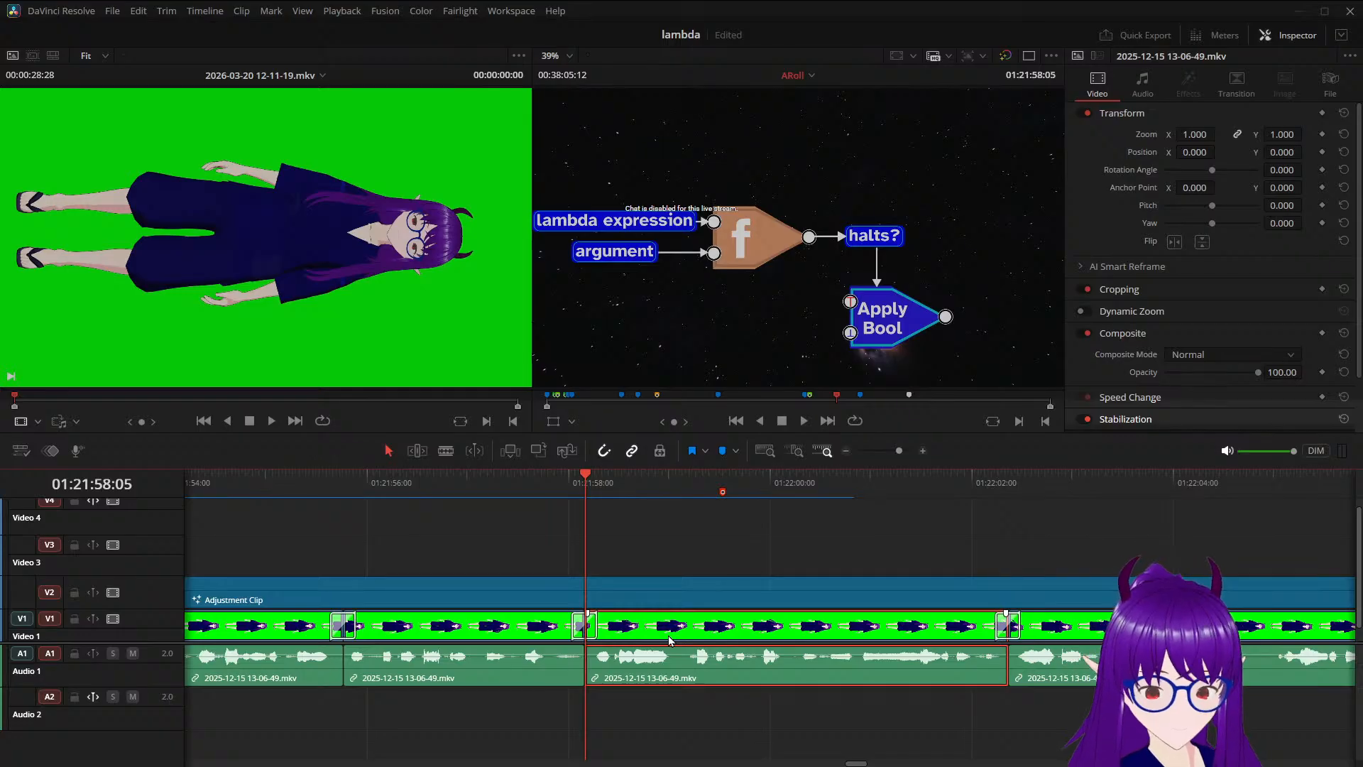
key(Delete)
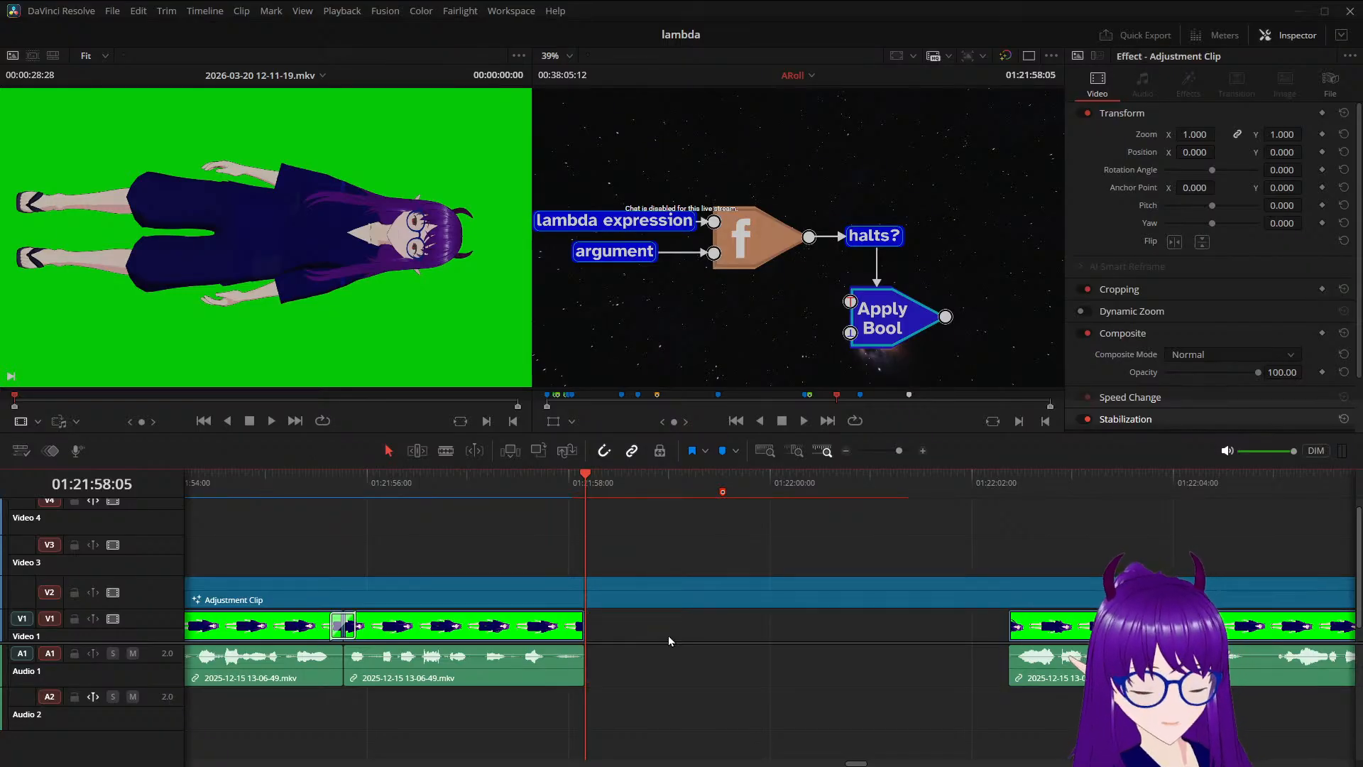
key(ctrl+z)
Play on to find where the faulty passage ends, delete the two clips between 01:21:58:05 and 01:22:07:22, and save the project
key(space)
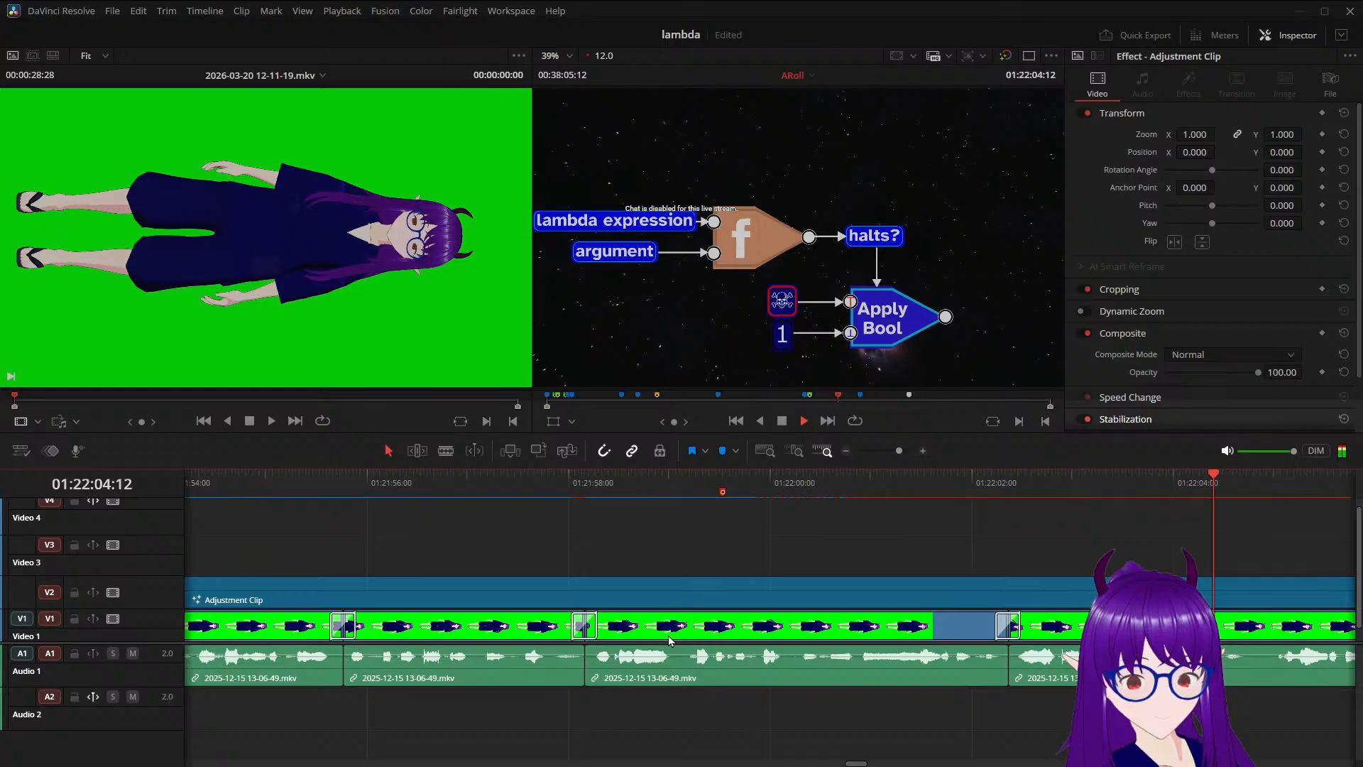
key(space)
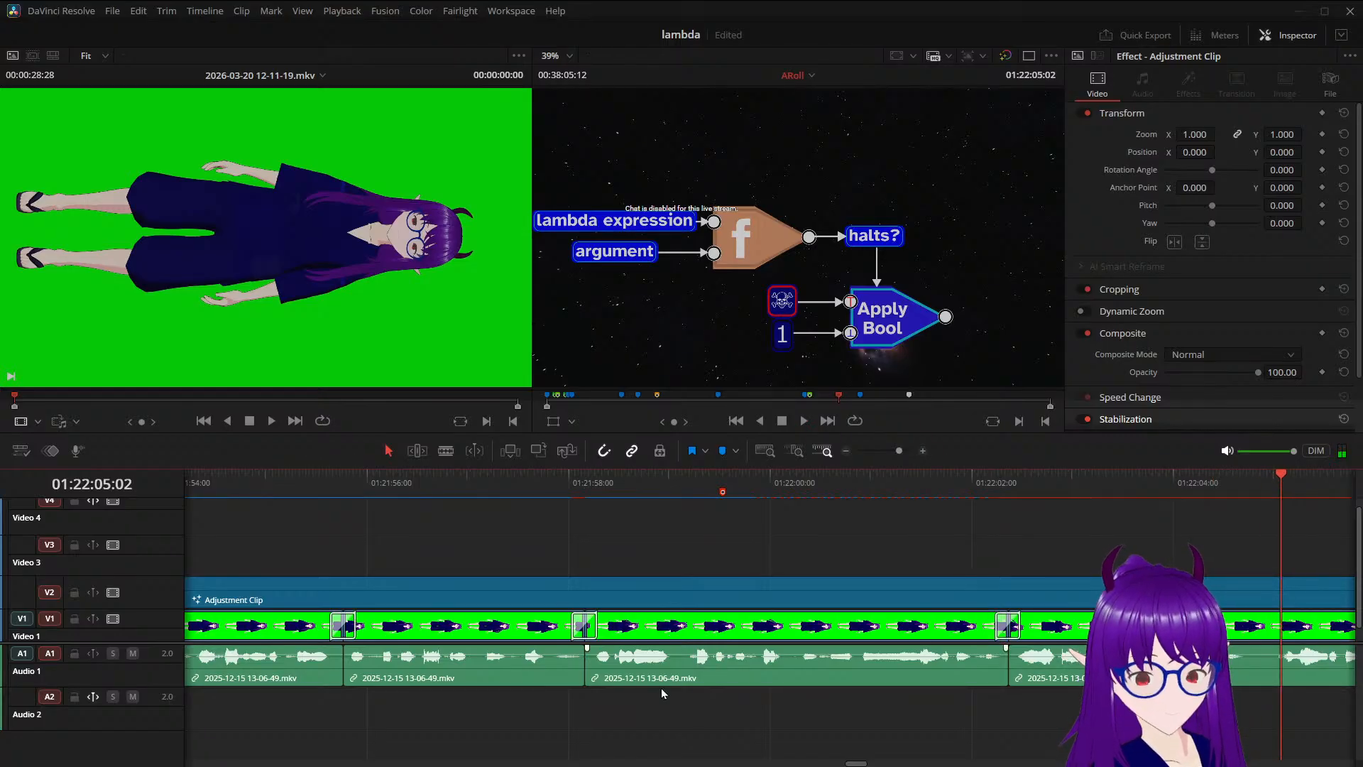
scroll(661, 690, down, 2)
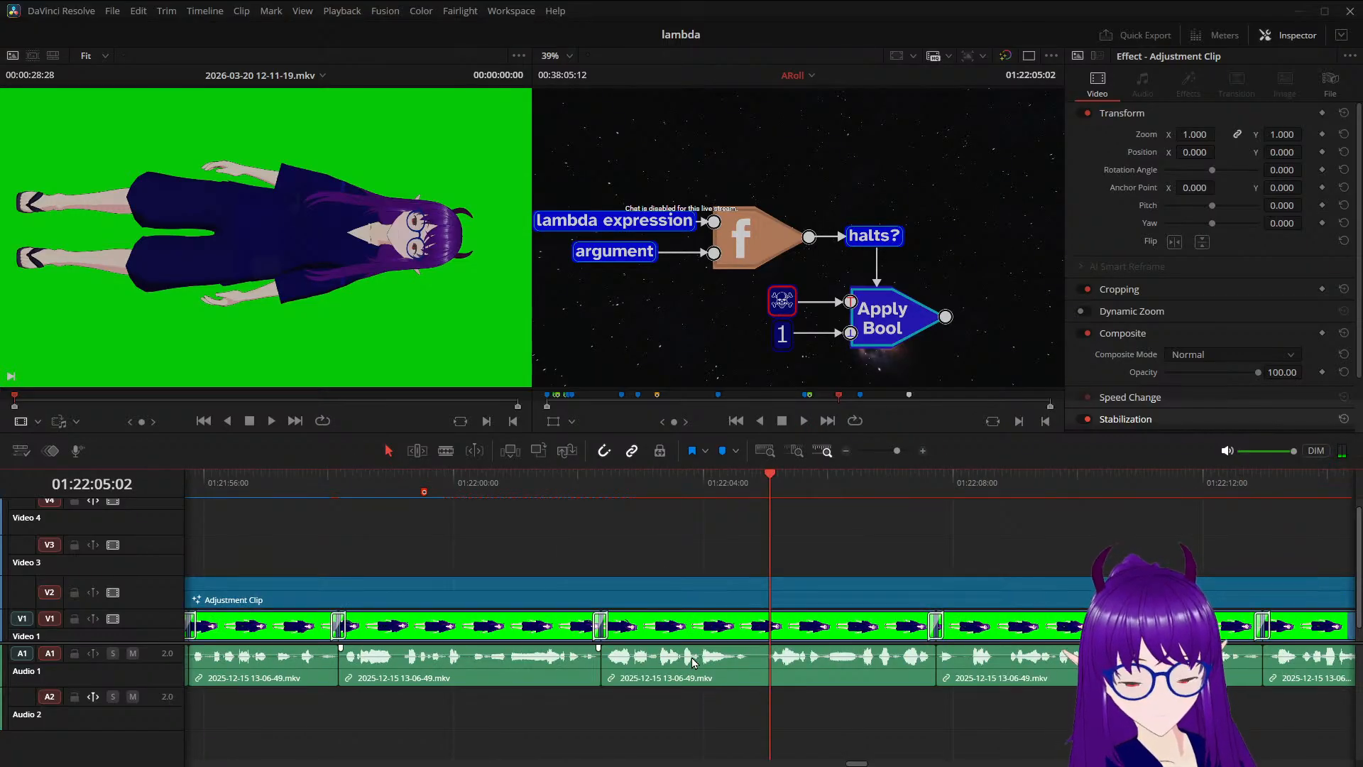
key(space)
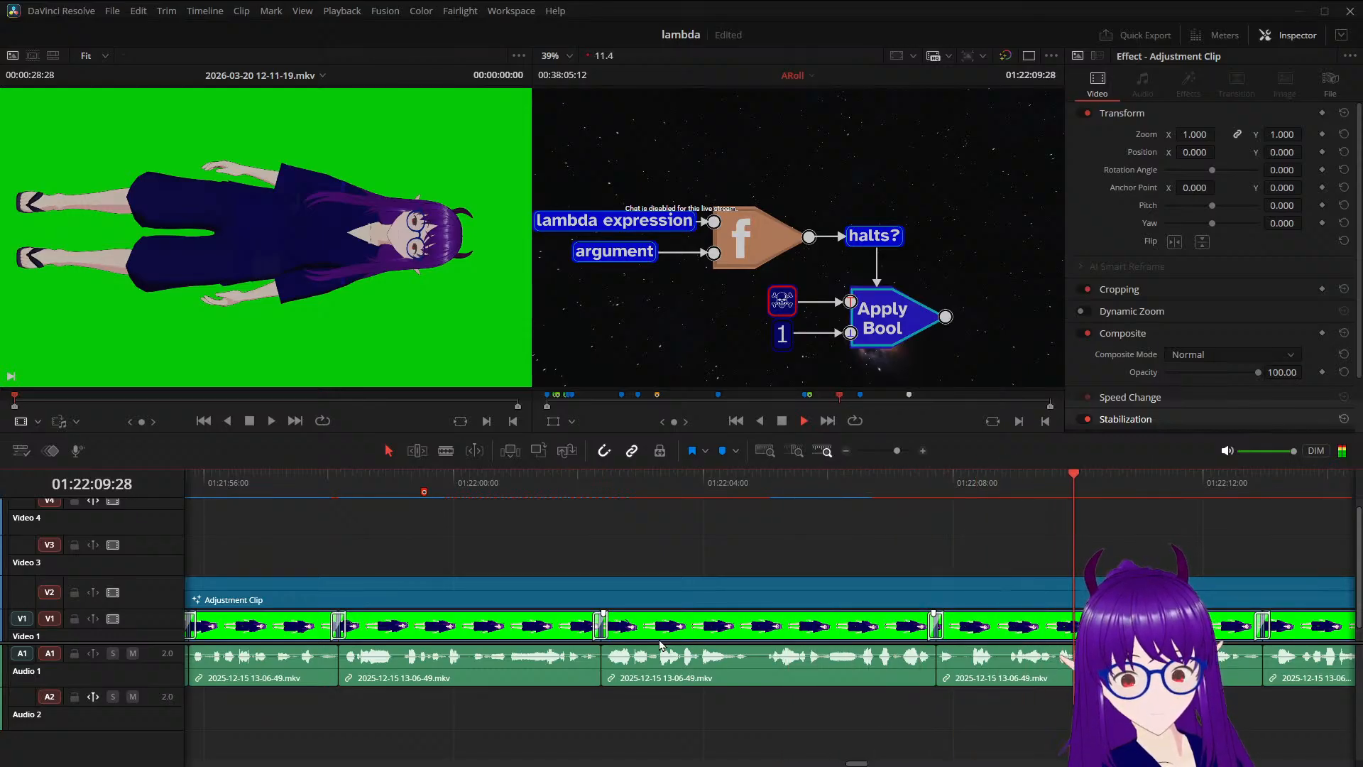
key(space)
drag(1122, 478, 934, 514)
drag(419, 738, 726, 632)
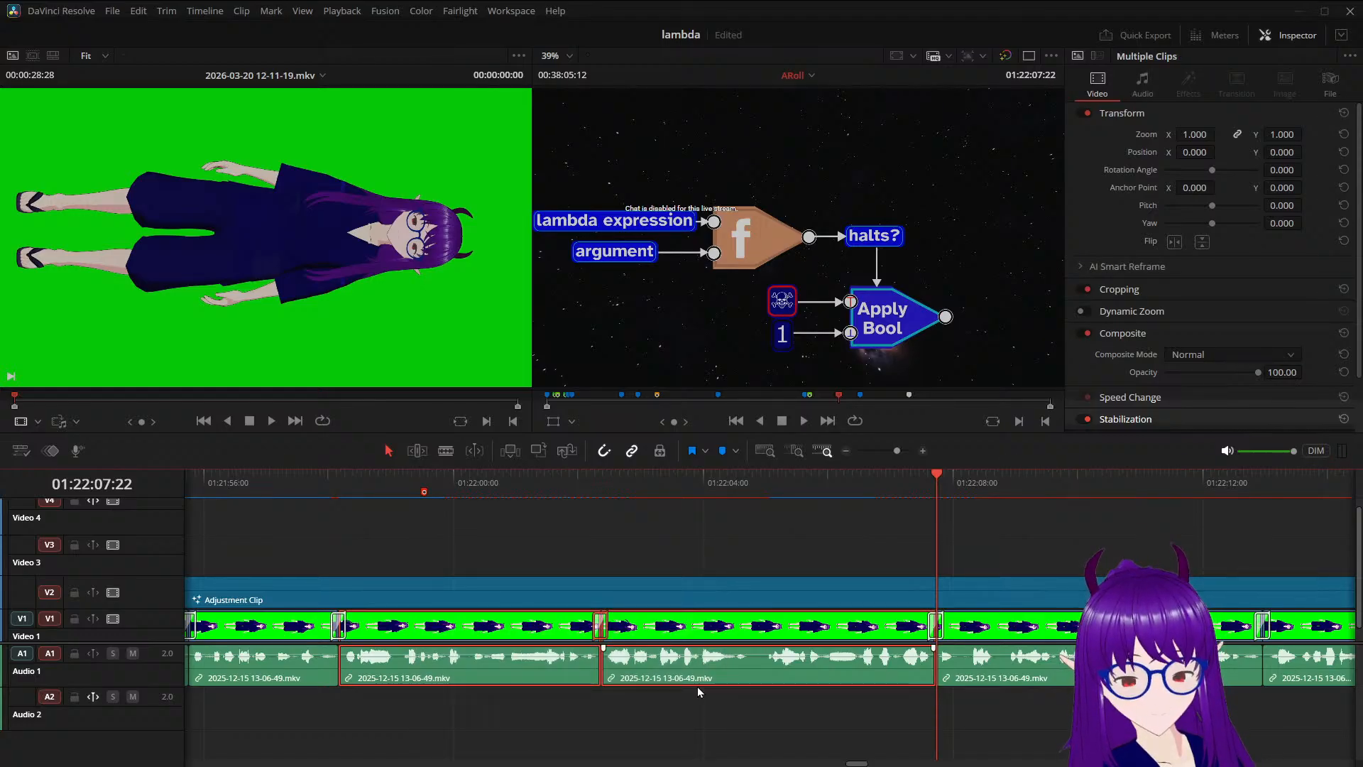
key(BackSpace)
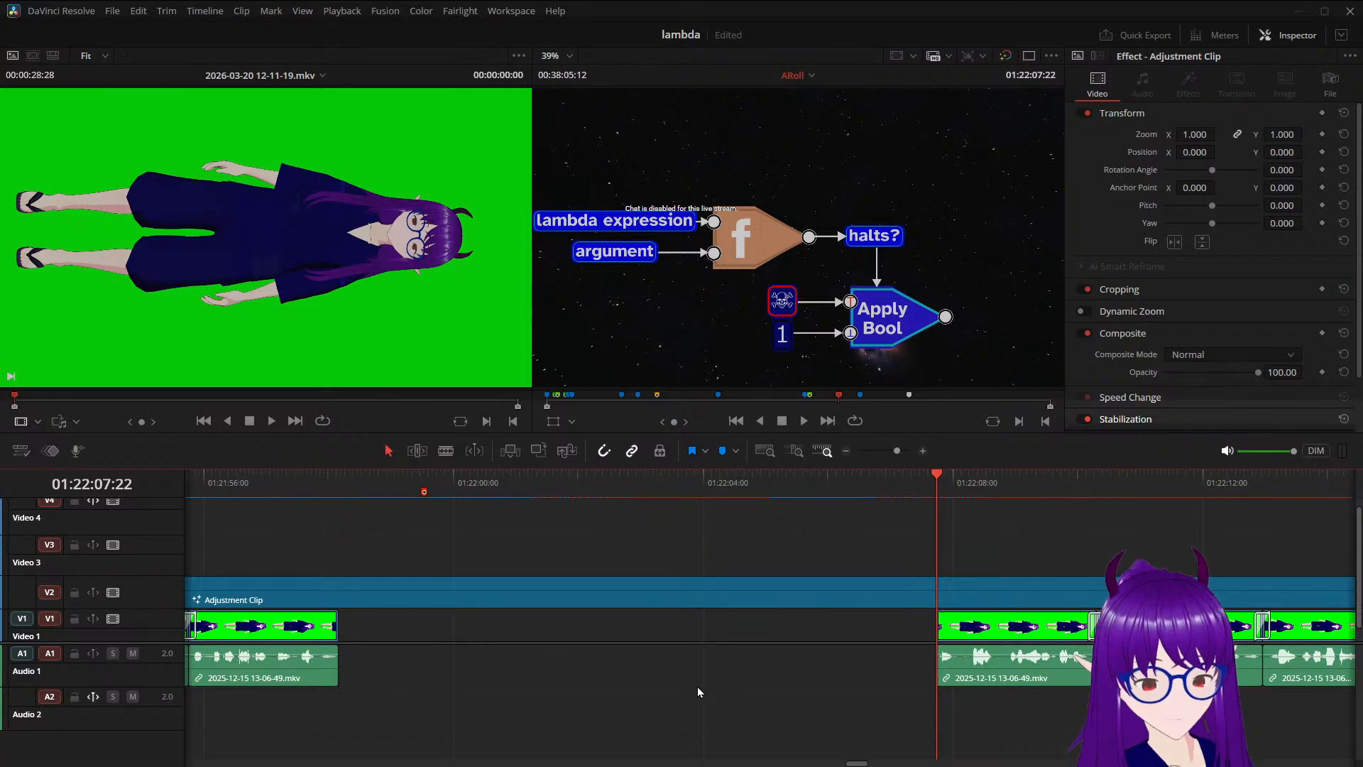
key(ctrl+s)
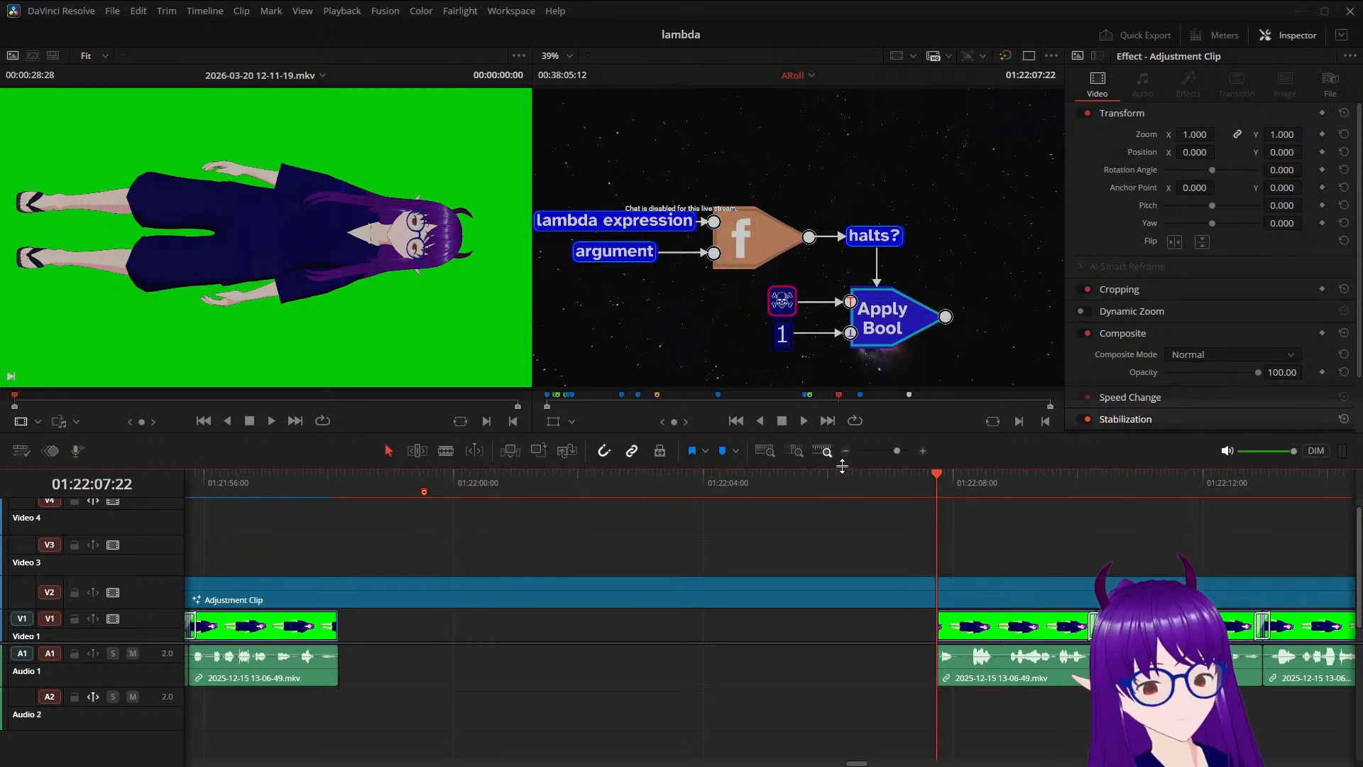
Place the Correction1 timeline on Video 3 and Audio 3 at the gap's start, 01:21:58:05, and save the project
drag(930, 477, 339, 556)
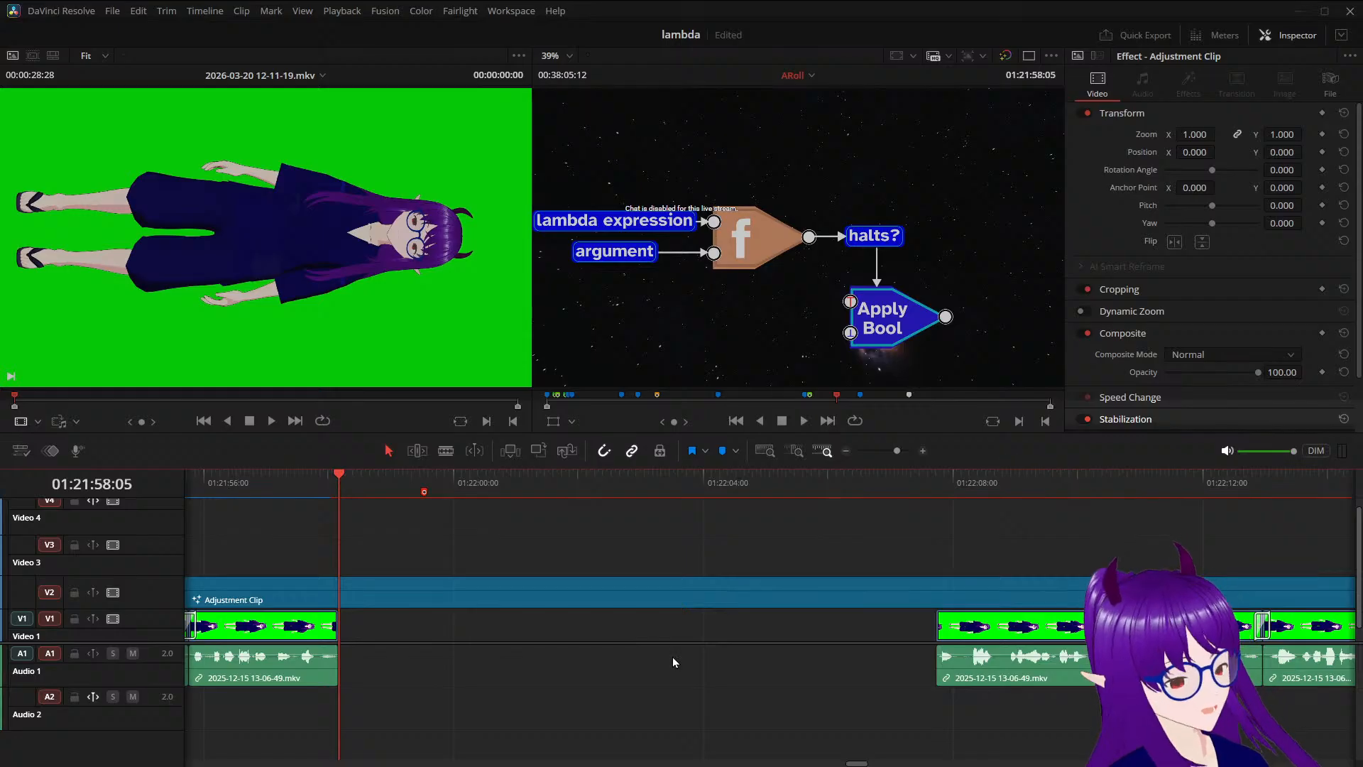
scroll(672, 658, down, 6)
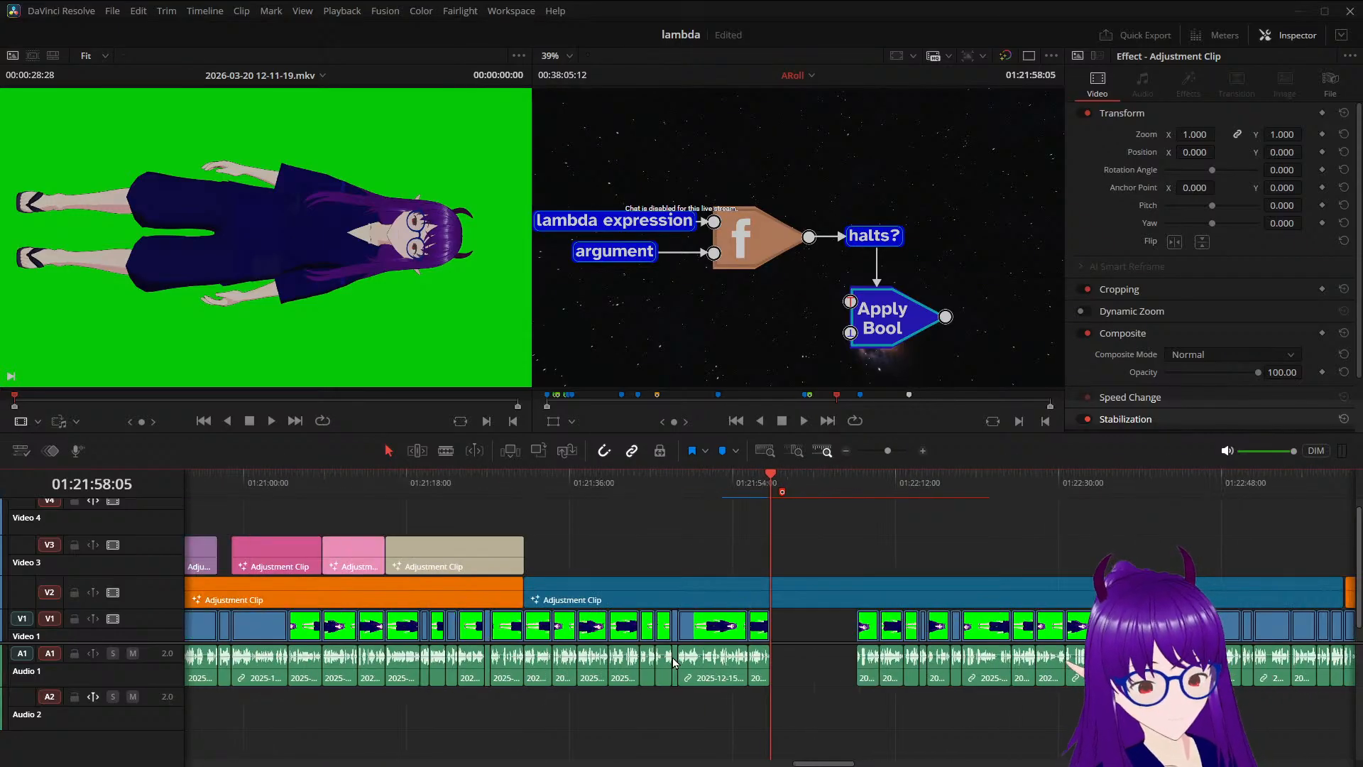
scroll(672, 658, down, 3)
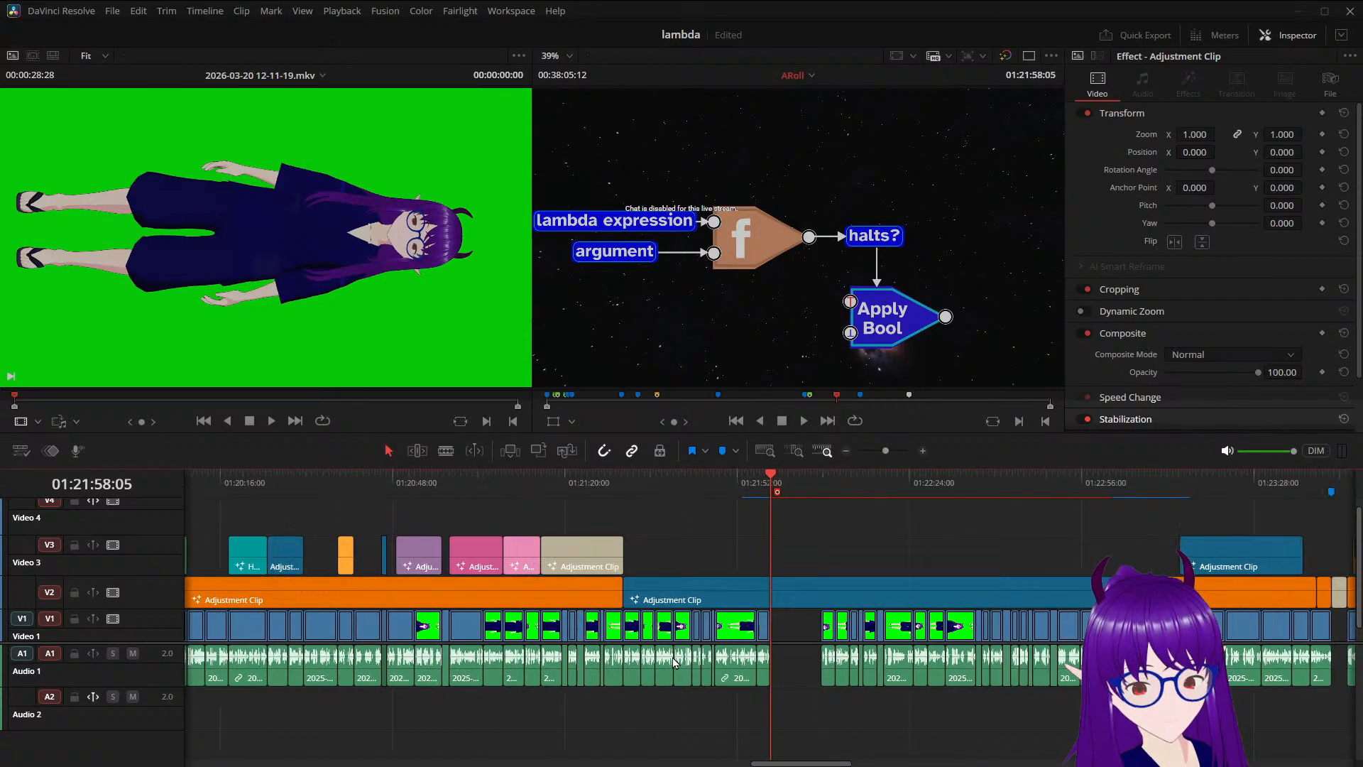
scroll(673, 661, down, 4)
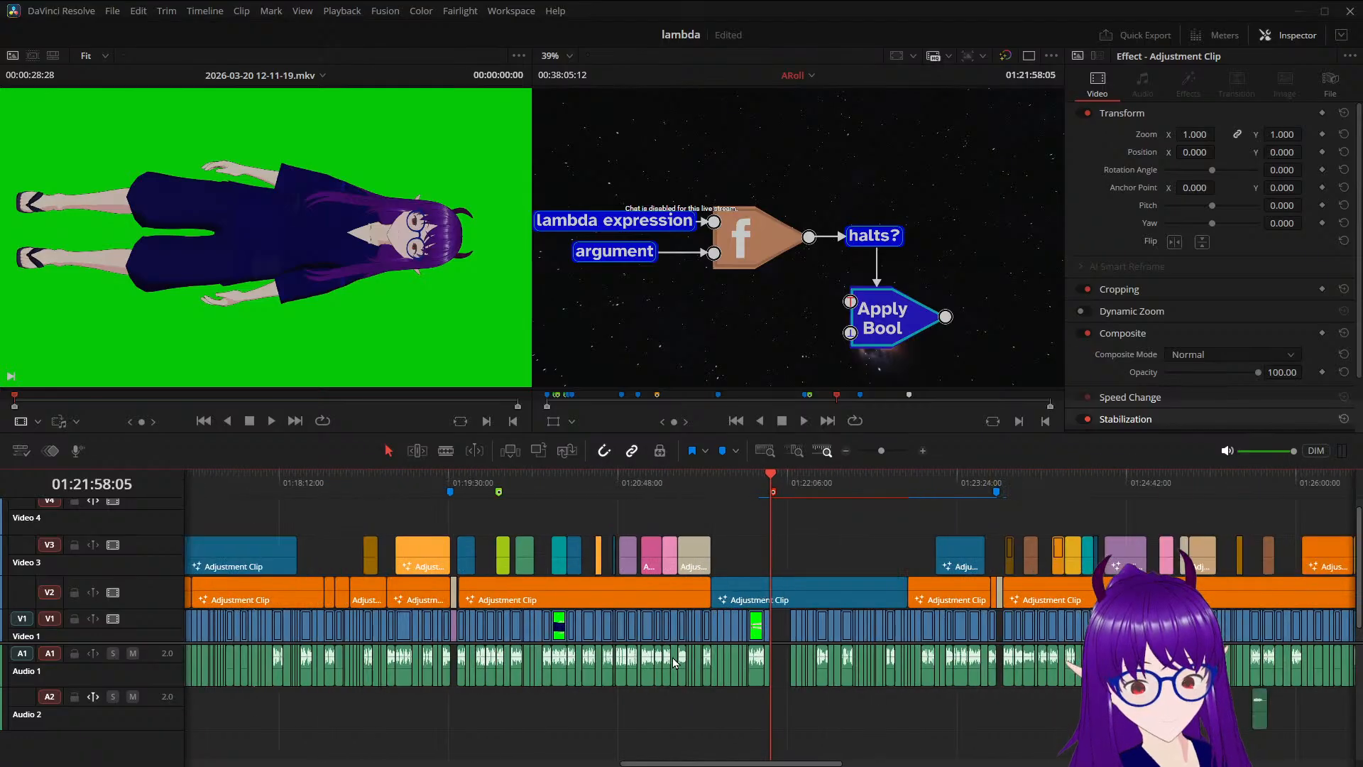
scroll(673, 661, up, 2)
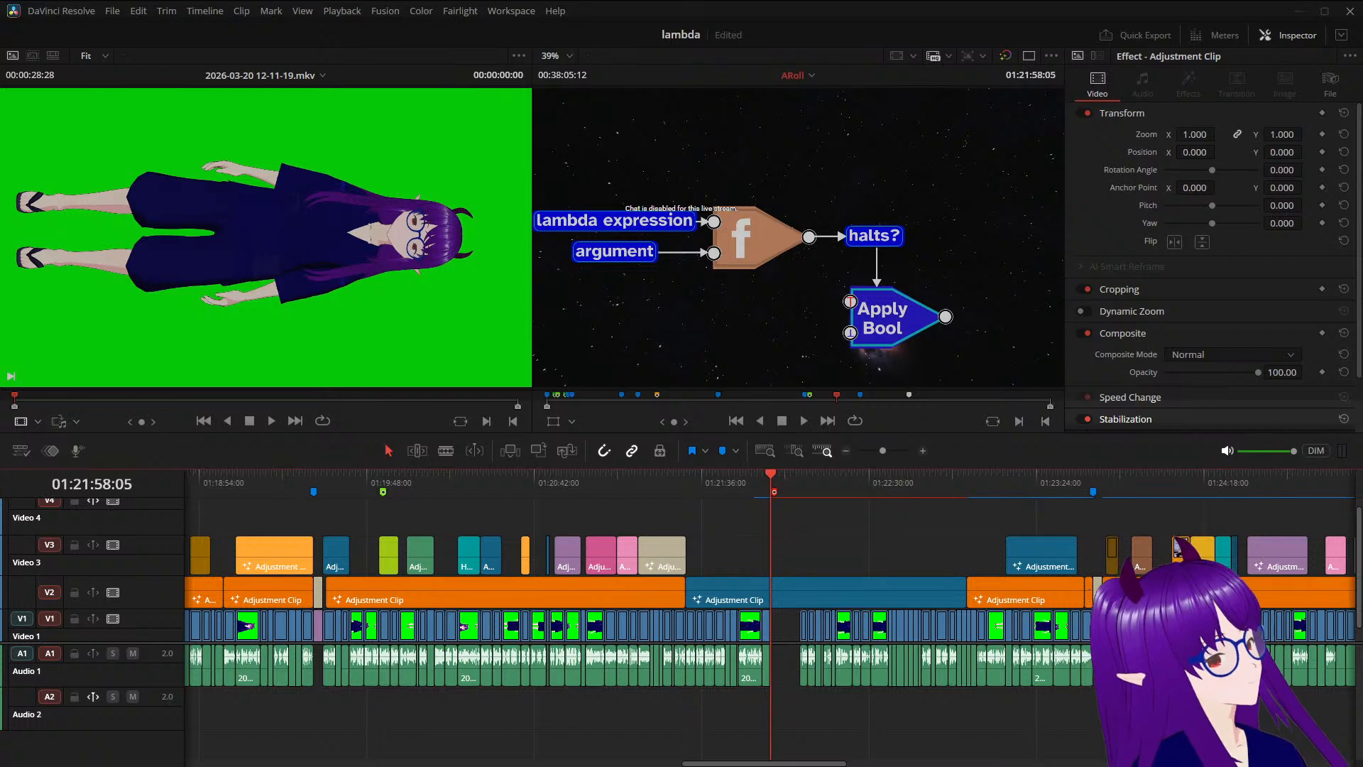
drag(0, 534, 754, 548)
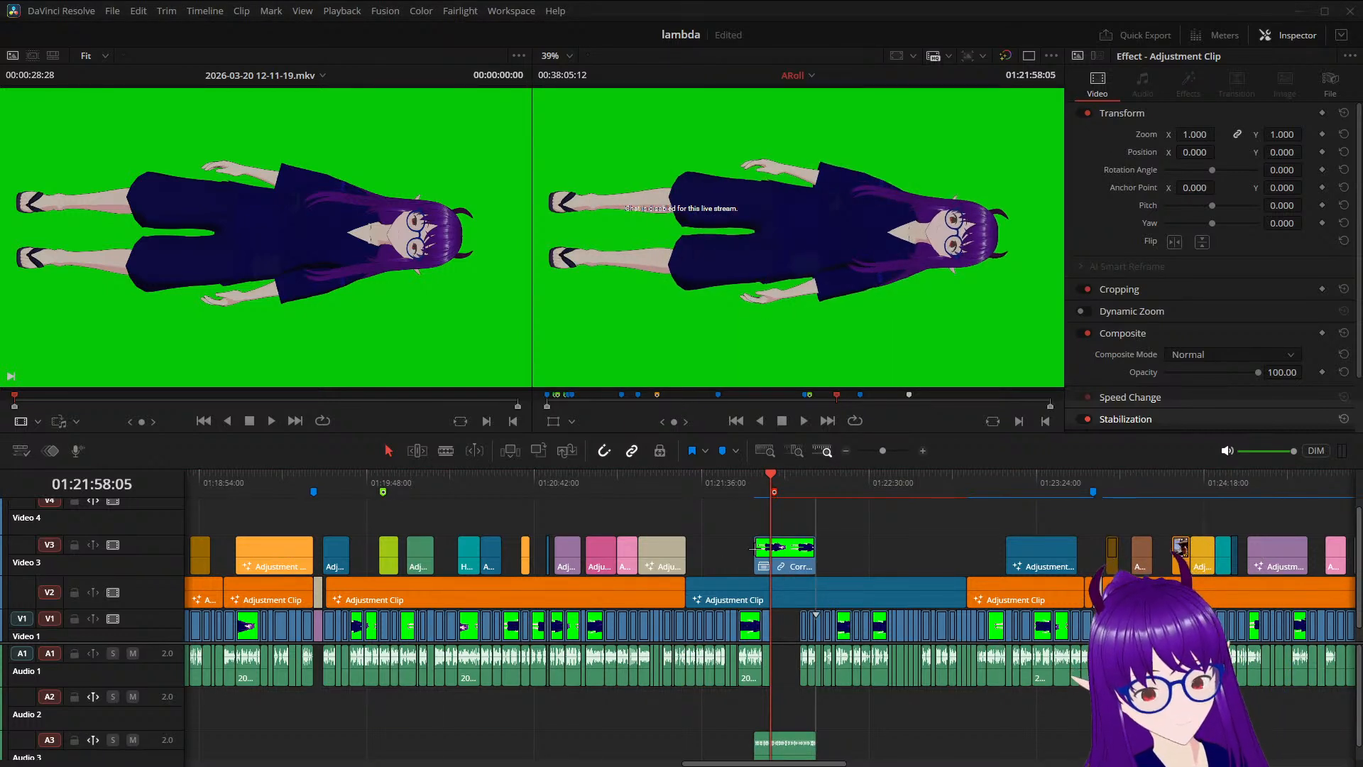
drag(754, 549, 773, 545)
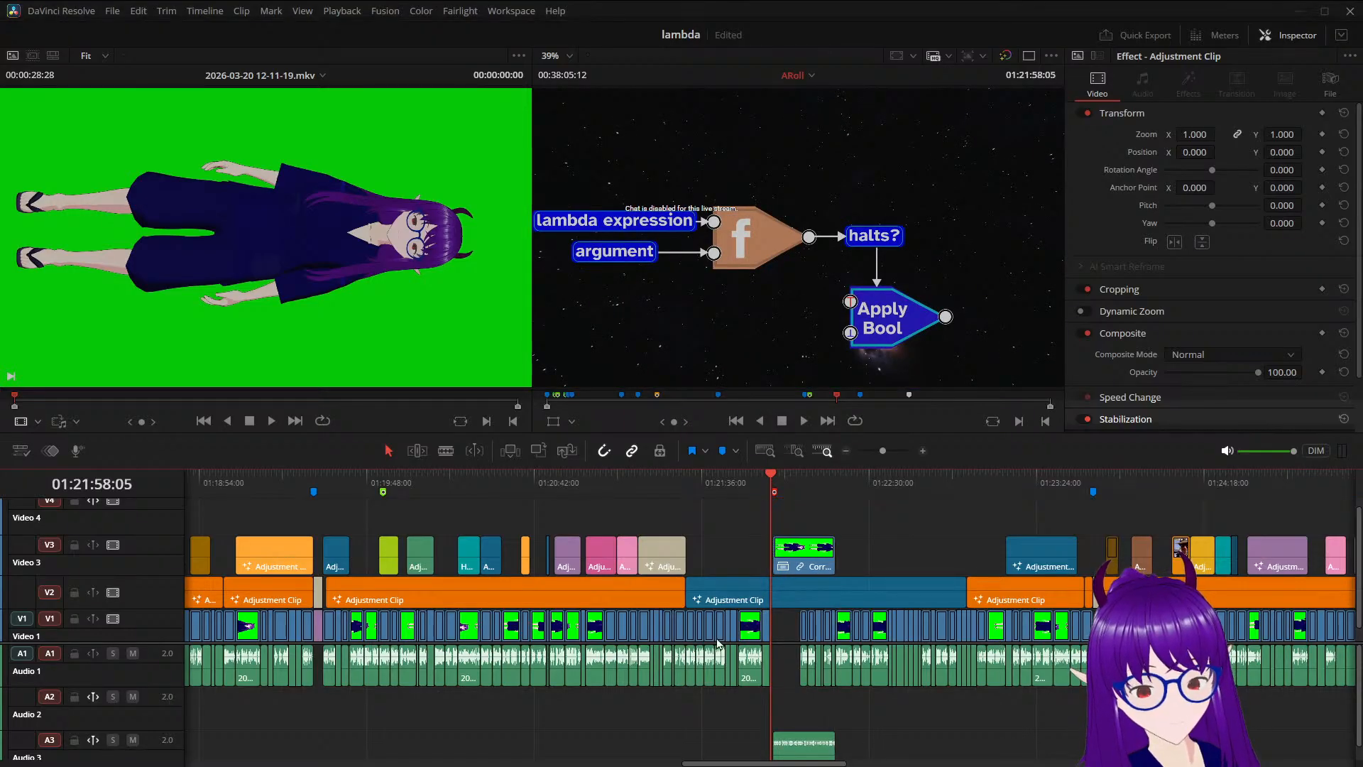
scroll(717, 637, down, 3)
key(ctrl+s)
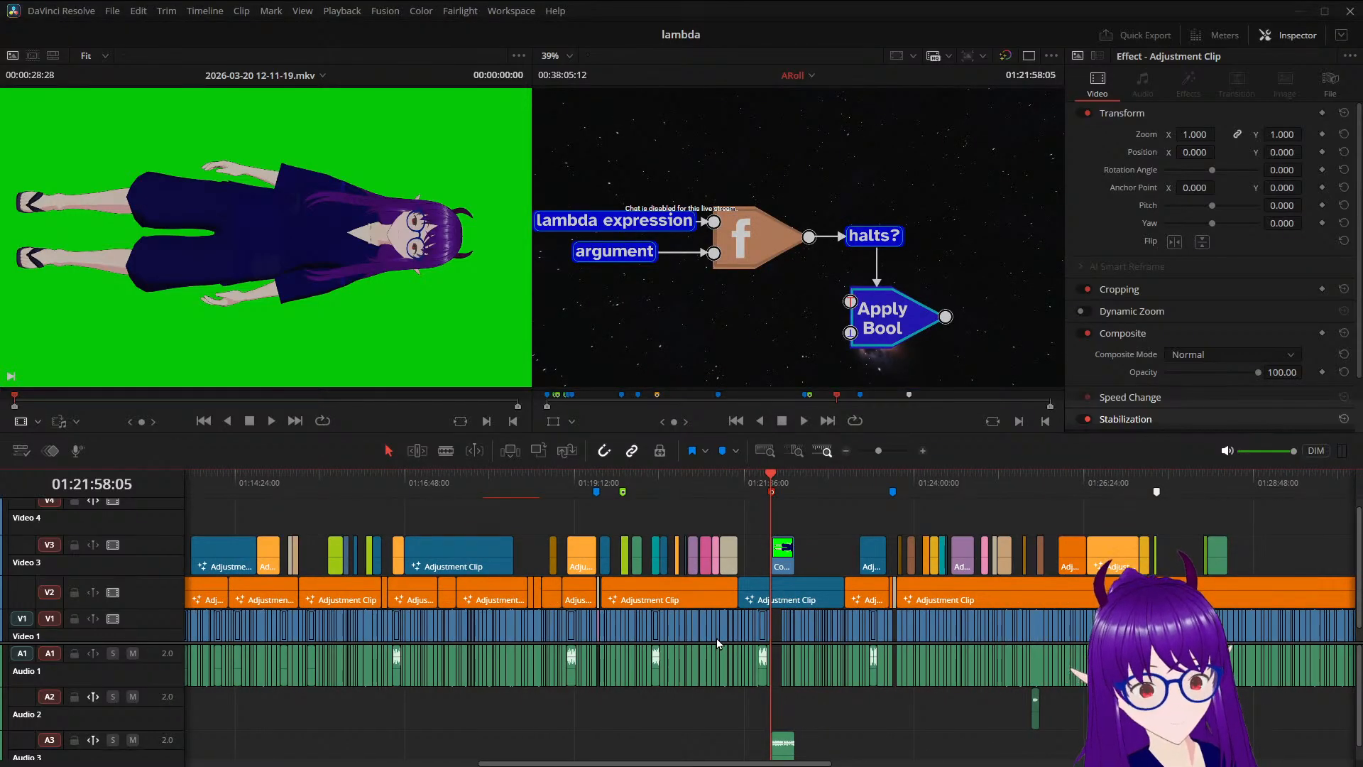
Delete only the video part of Correction1 from Video 3, keeping its audio on Audio 3
scroll(699, 671, down, 2)
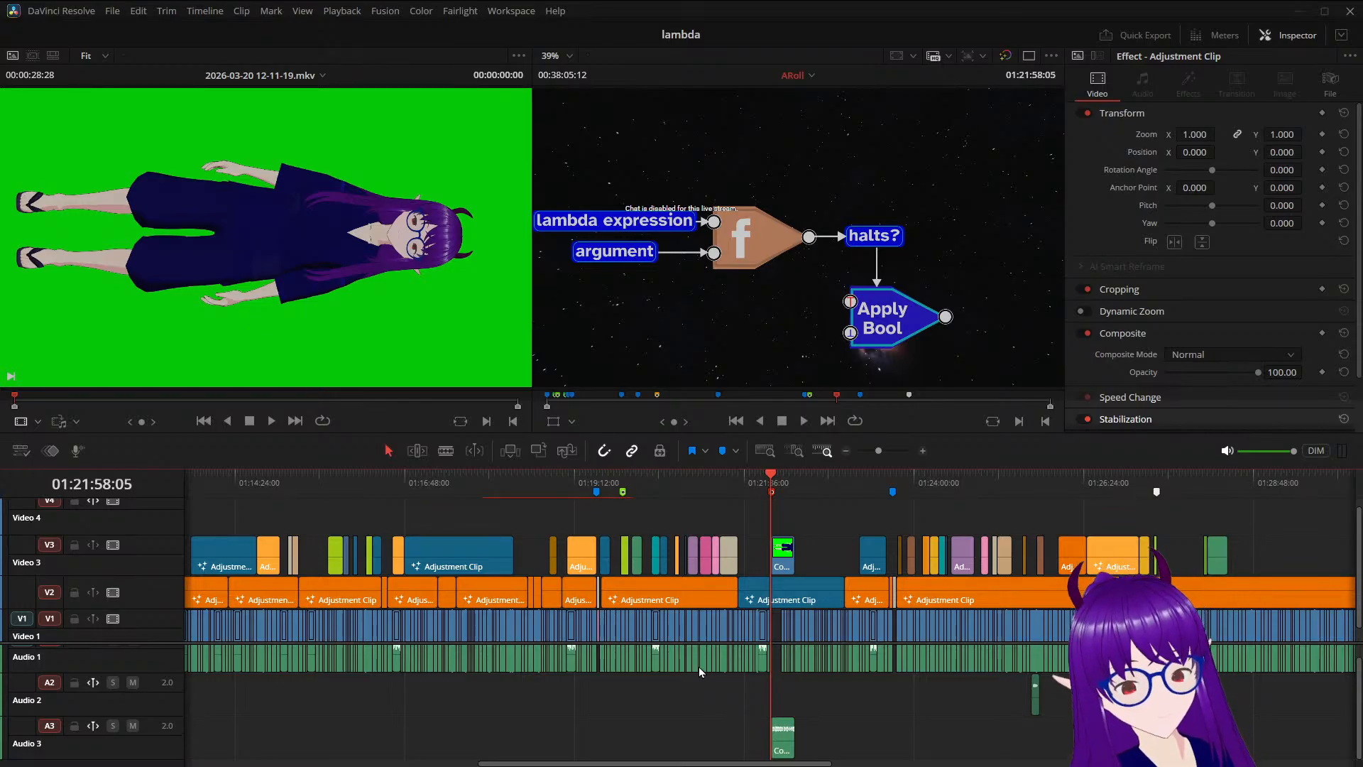
click(784, 566)
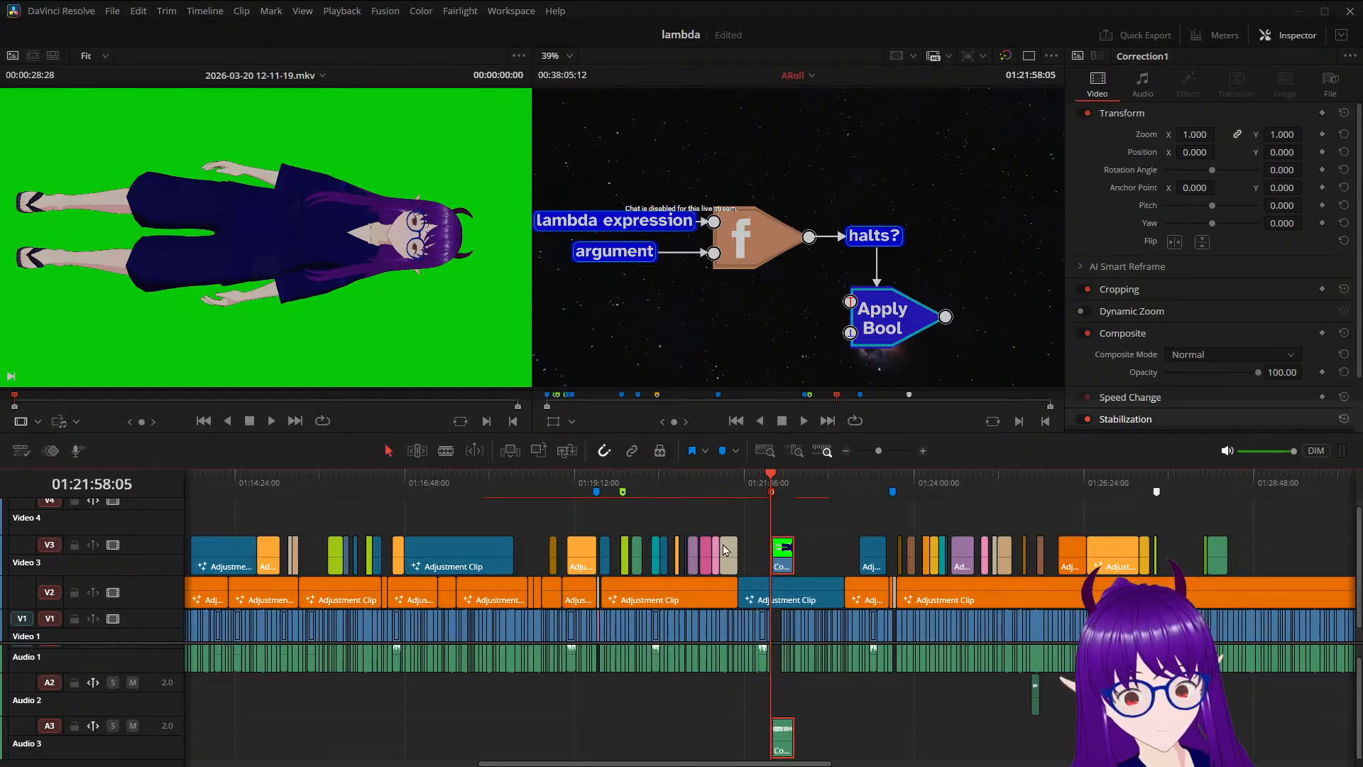
alt+click(790, 560)
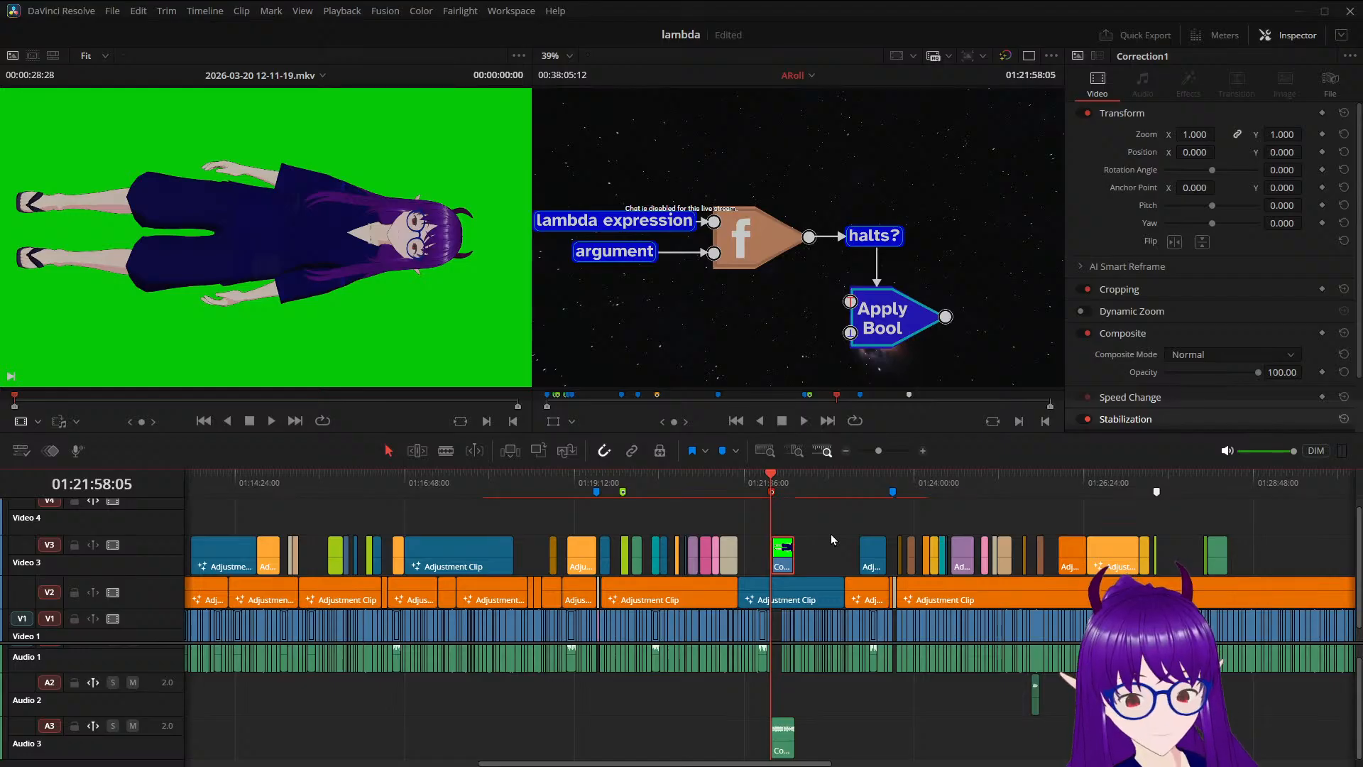
key(Delete)
scroll(817, 680, up, 5)
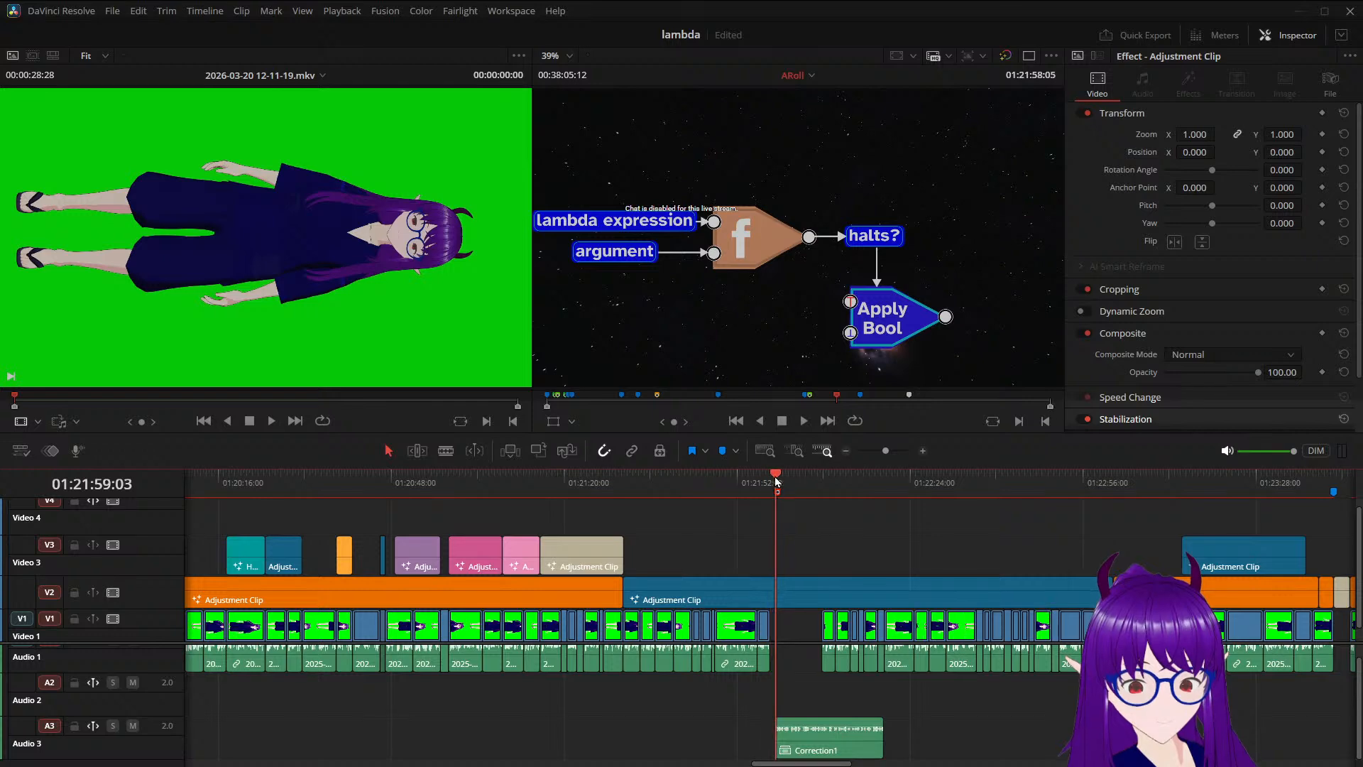
Align the start of the Correction1 audio with the gap's start at 01:21:58:05, play it to check, and save the project
scroll(821, 638, up, 2)
scroll(821, 638, up, 2)
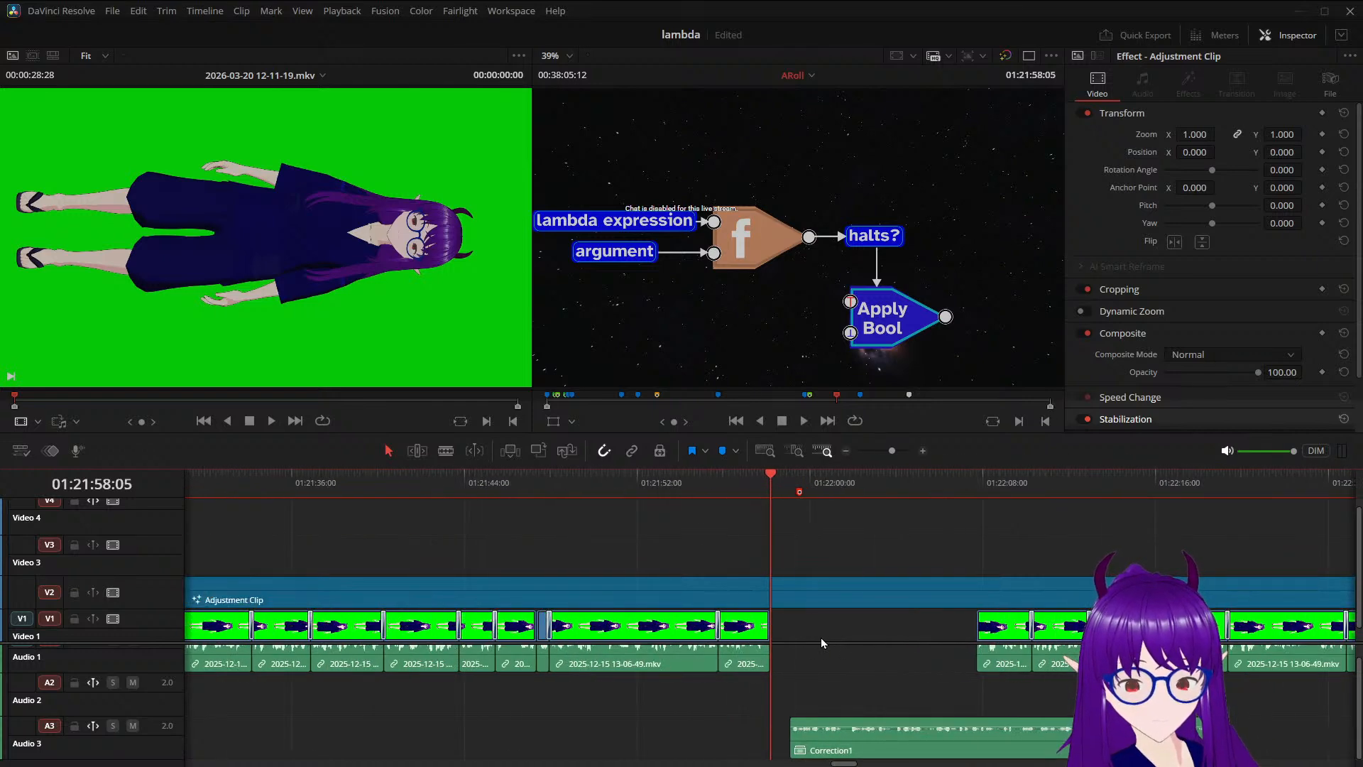
drag(907, 751, 887, 750)
key(space)
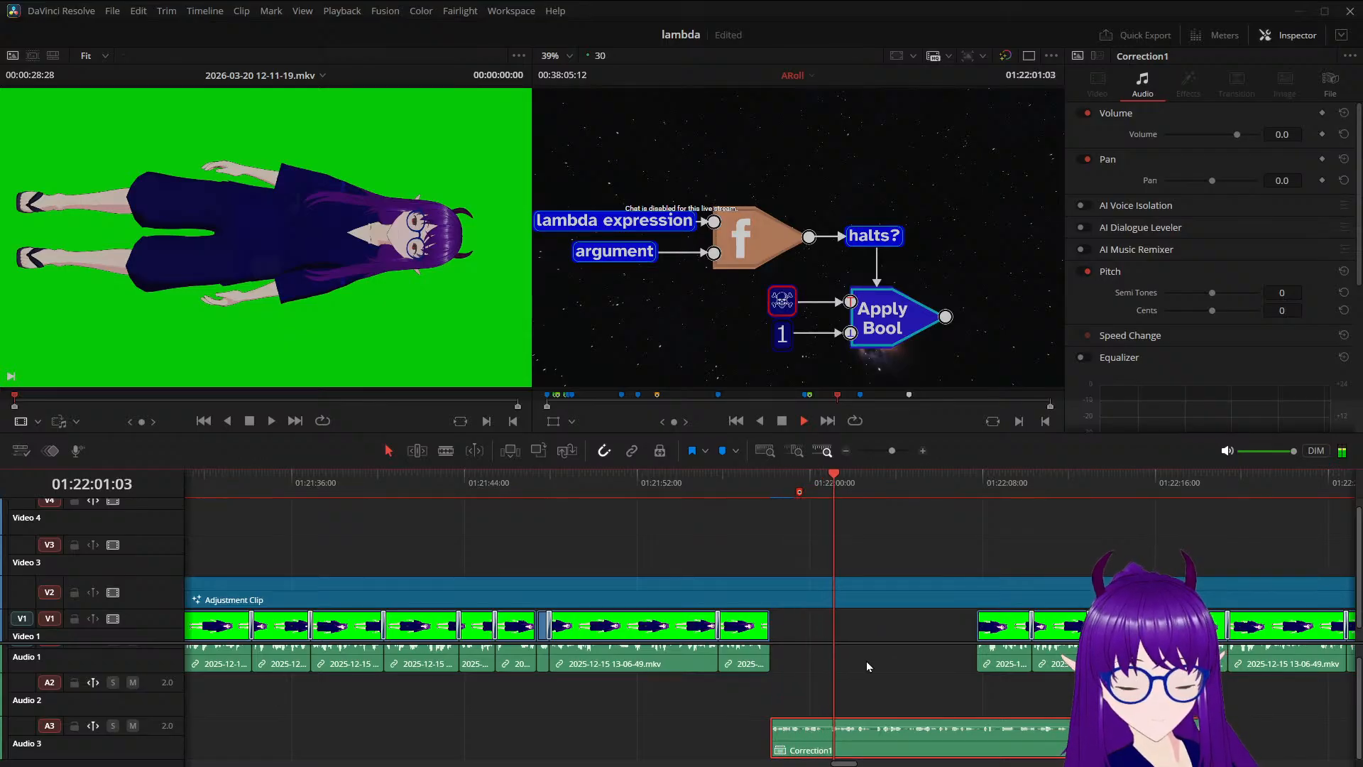
key(space)
key(ctrl+minus)
key(ctrl+minus)
key(ctrl+minus)
key(ctrl+s)
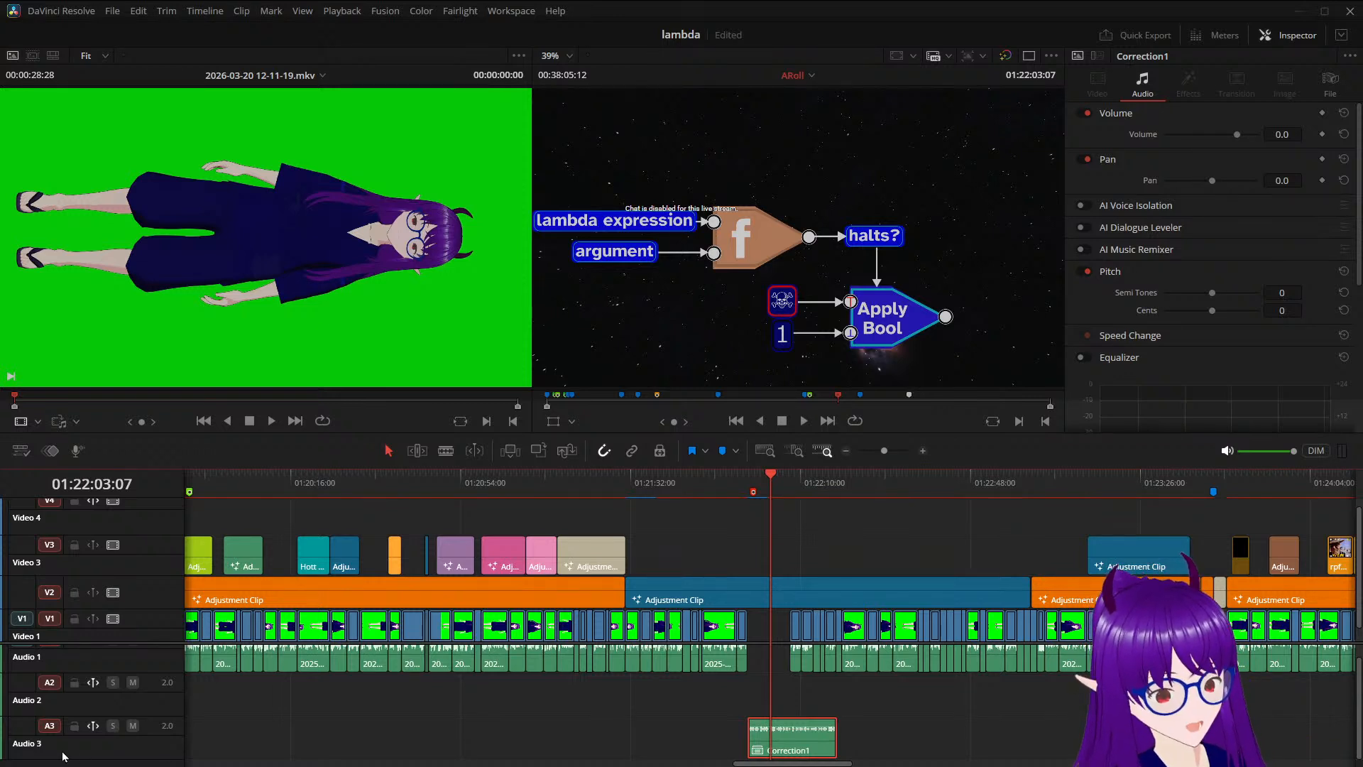
Lock Audio 3 and shift all clips after the gap, except the adjustment clip spanning it, later to start at Correction1's end
click(74, 727)
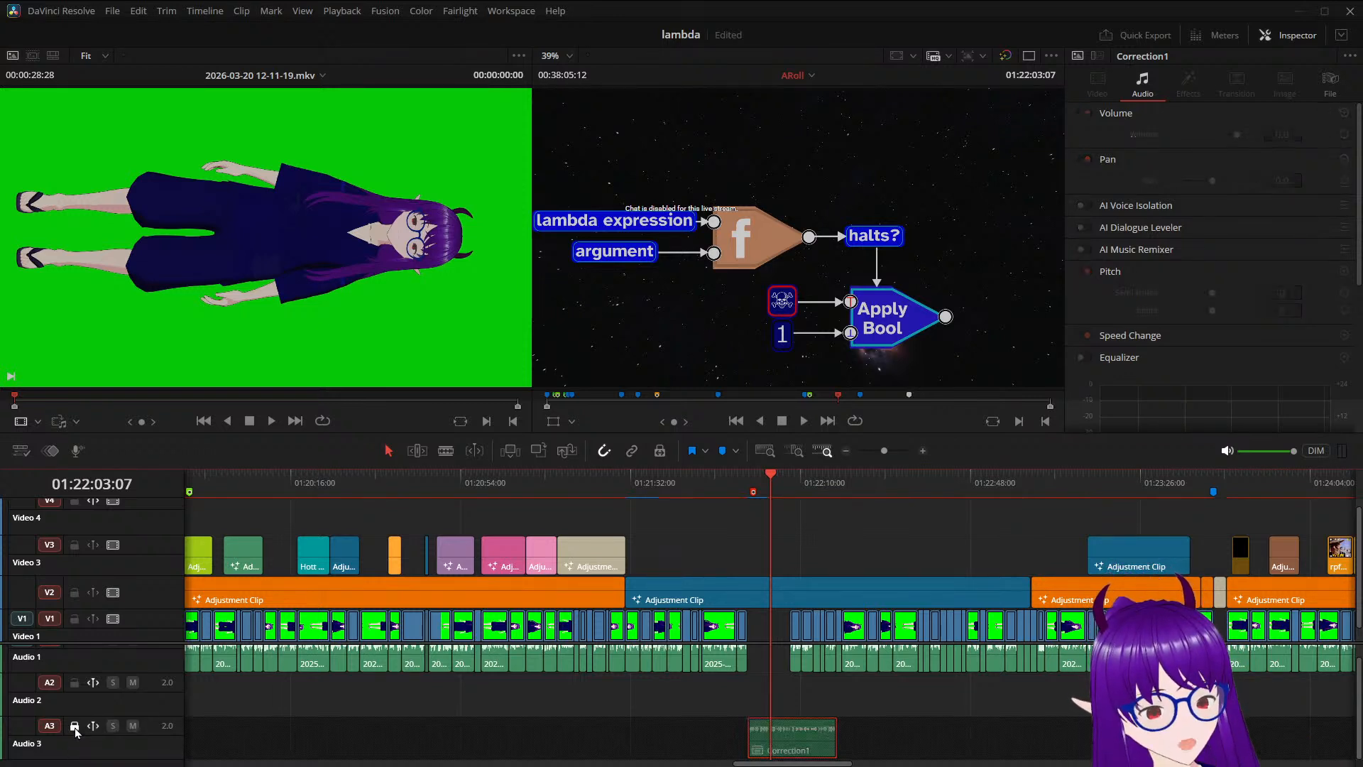
click(794, 533)
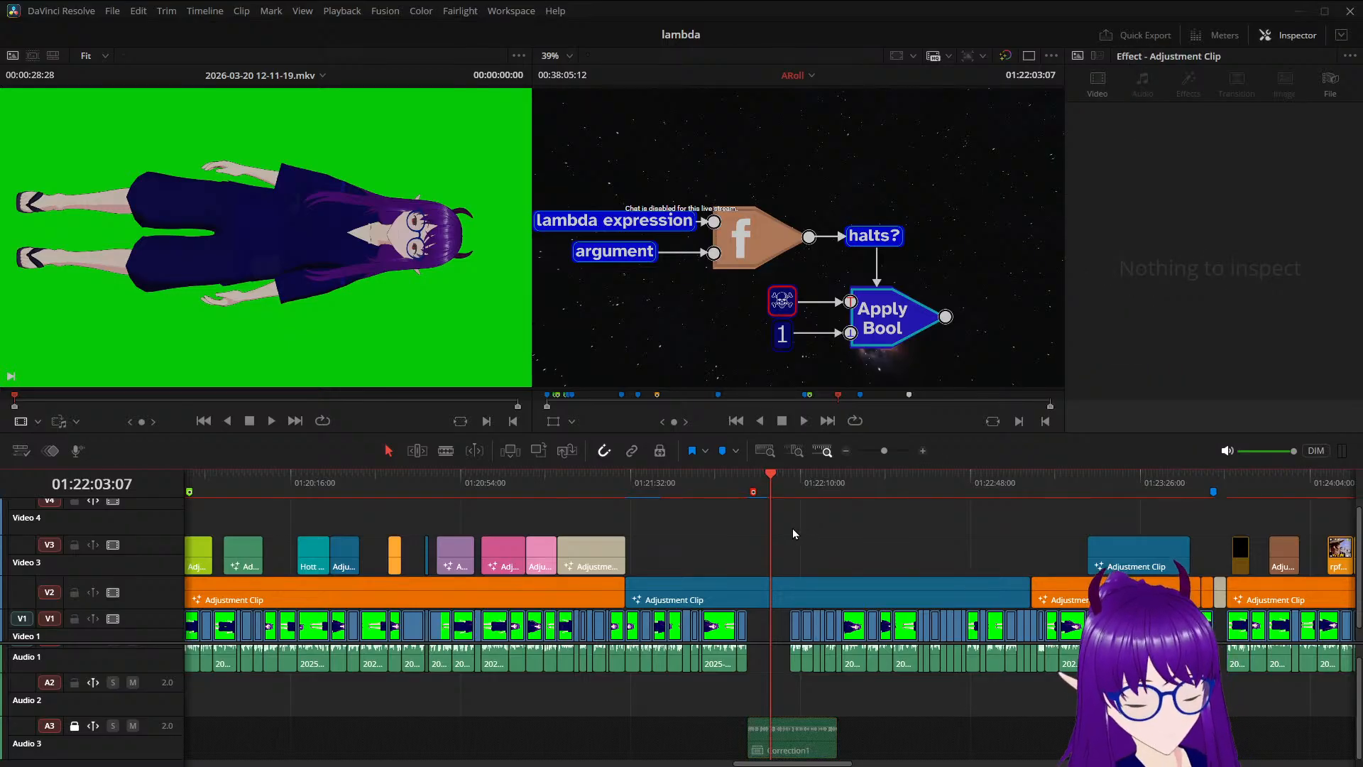
key(y)
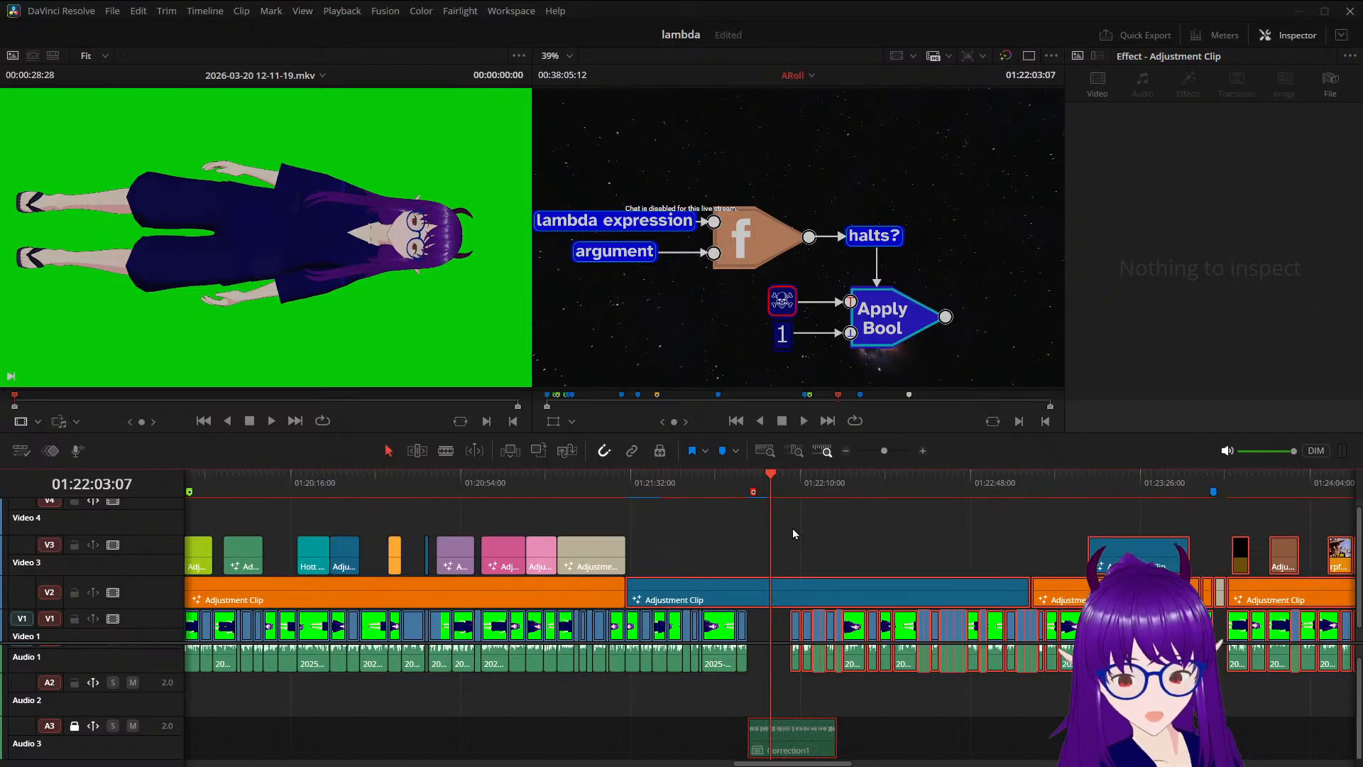
ctrl+click(795, 599)
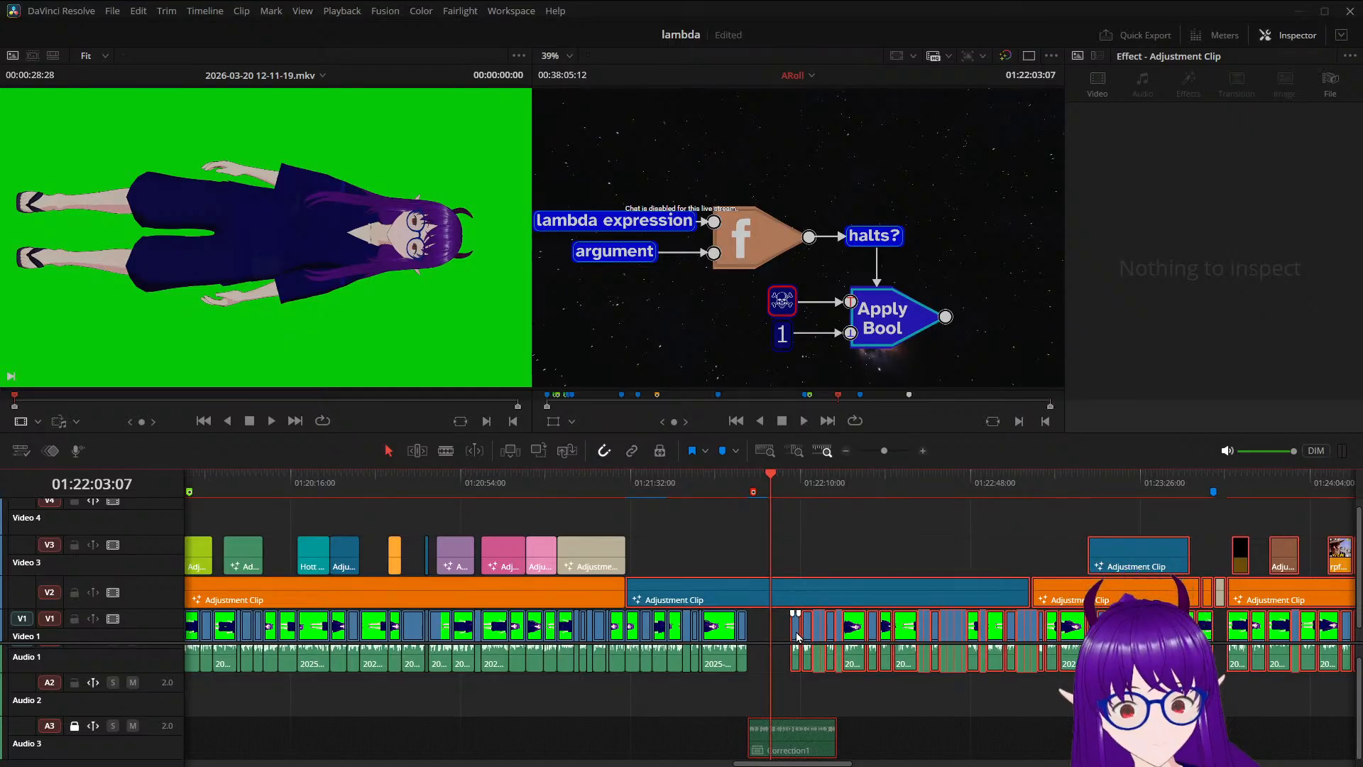
drag(797, 634, 836, 597)
click(846, 598)
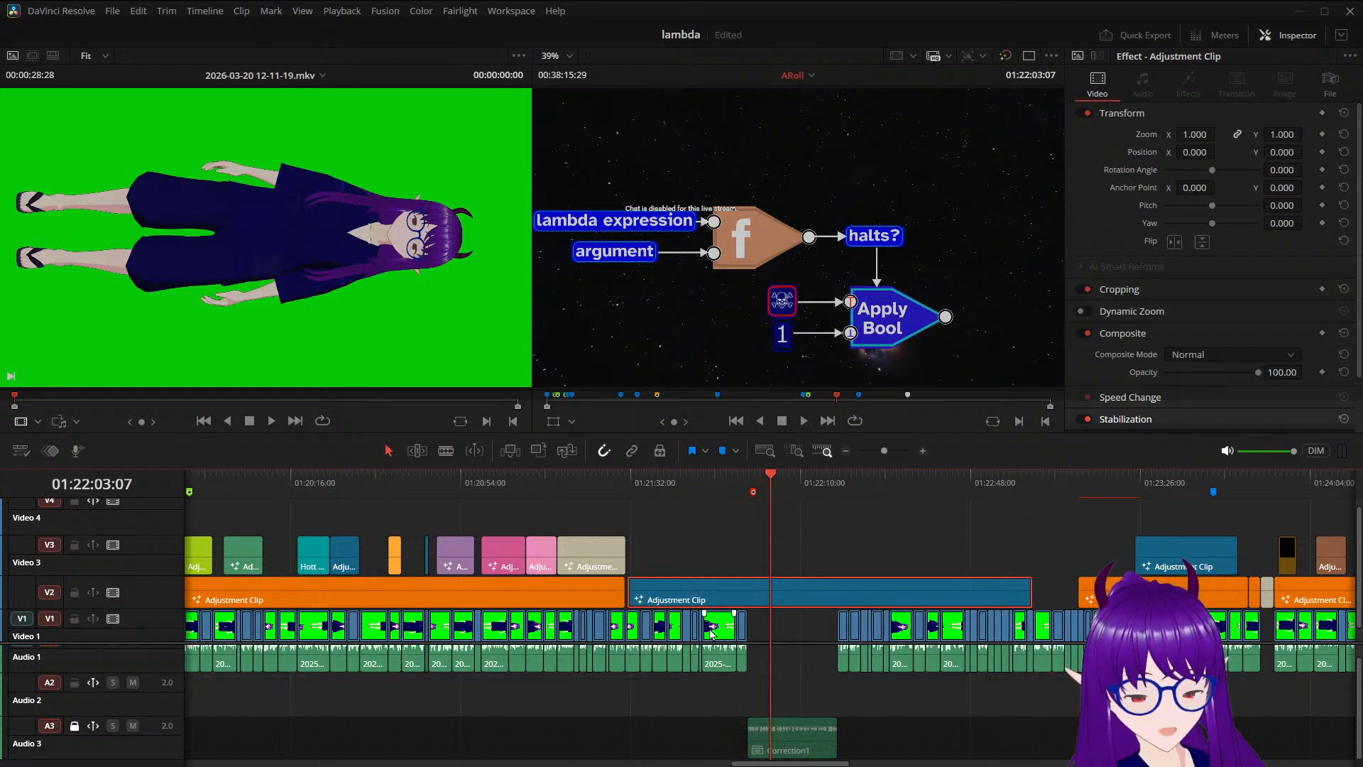
Extend the end of the blue Video 2 adjustment clip spanning the gap until it meets the following orange adjustment clip
scroll(615, 560, up, 3)
scroll(710, 552, left, 3)
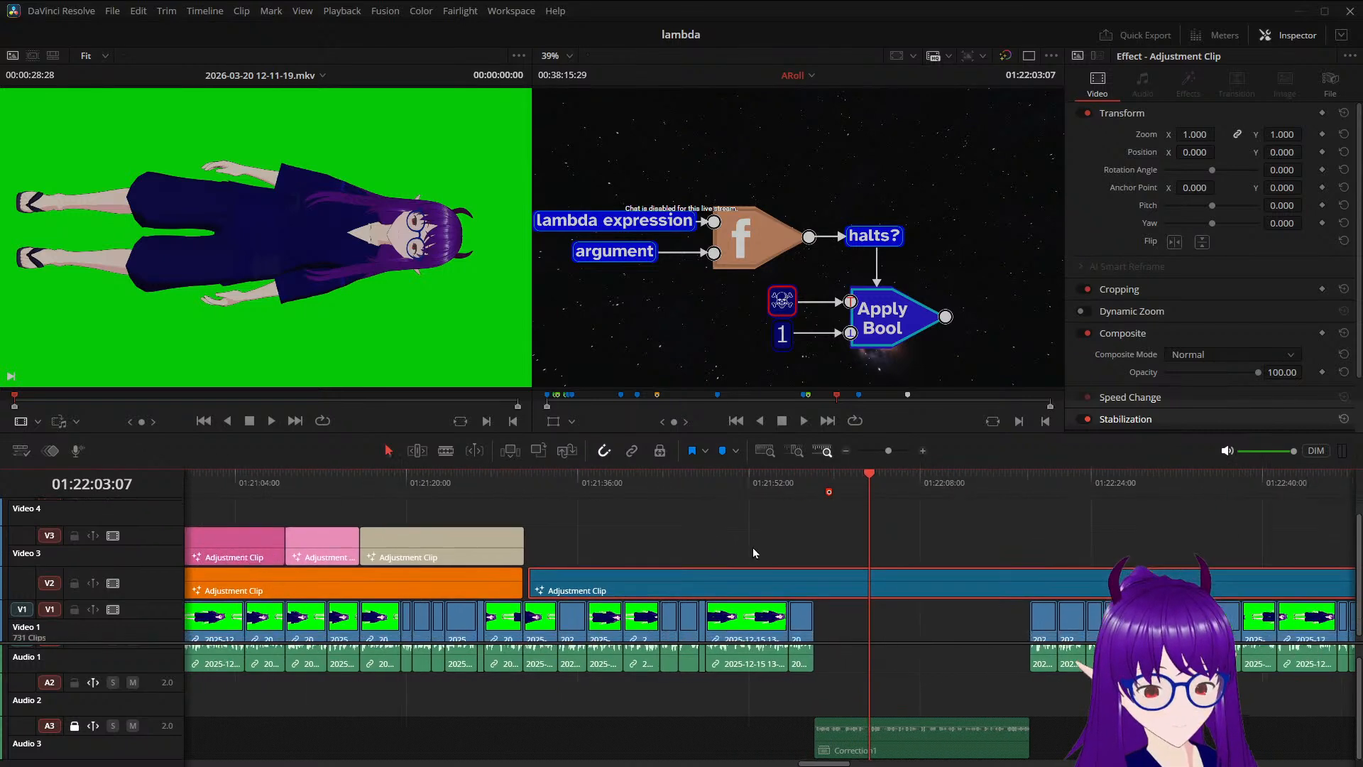
scroll(668, 593, up, 2)
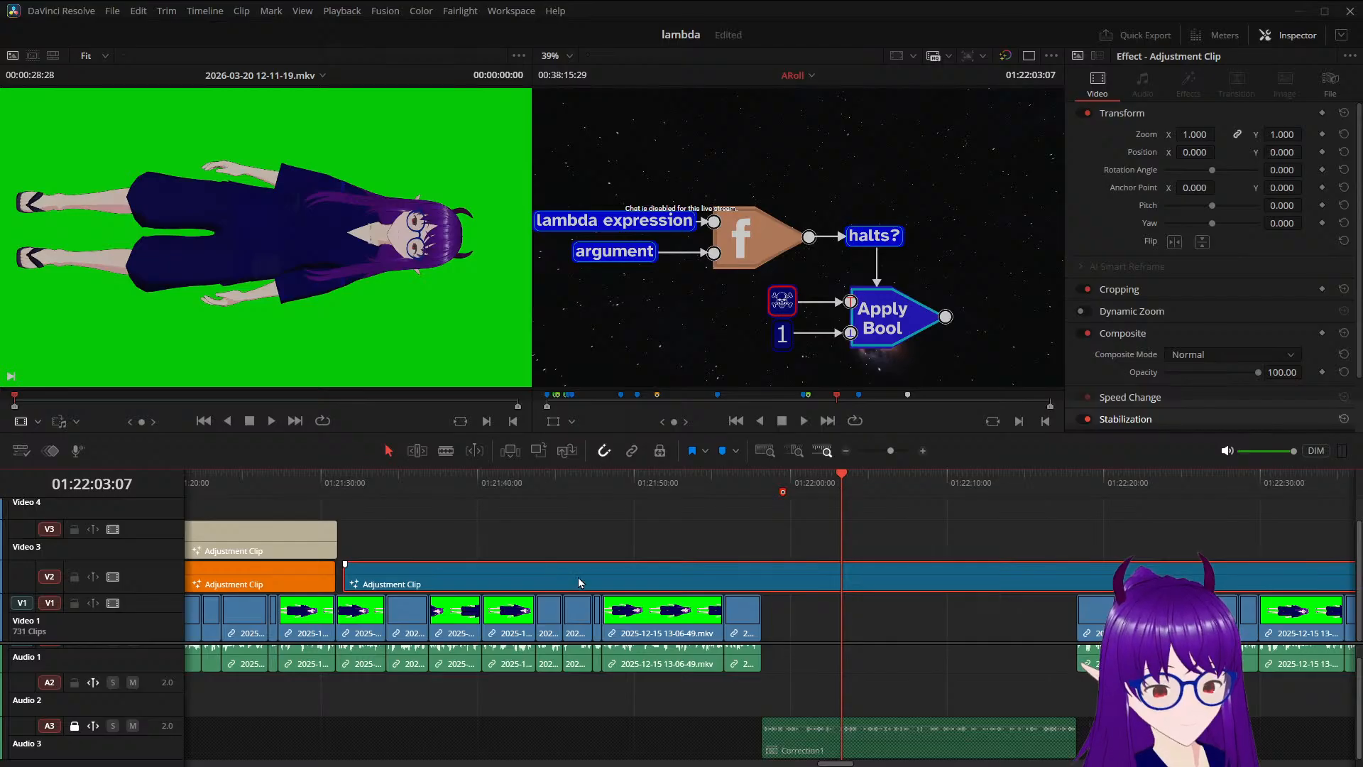
drag(573, 576, 568, 576)
scroll(709, 579, down, 4)
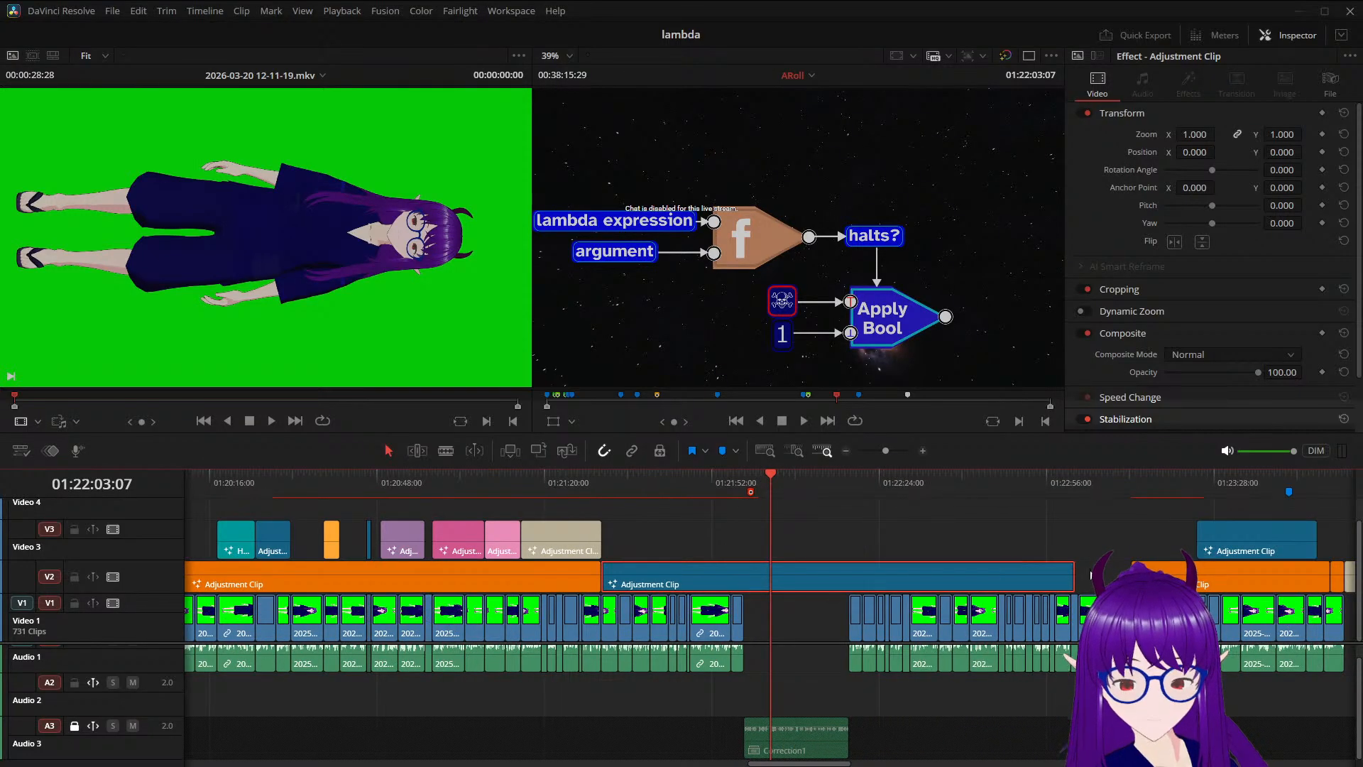
drag(1074, 576, 1130, 568)
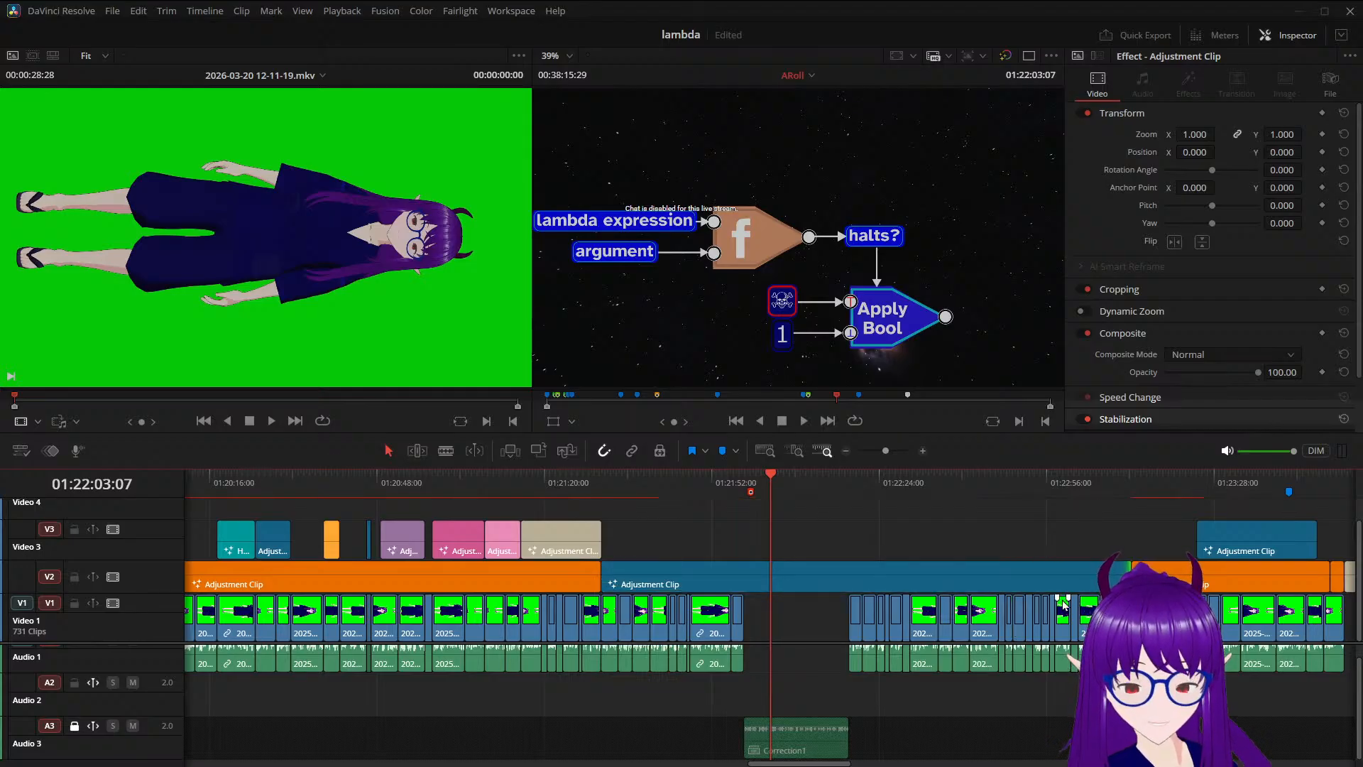
scroll(825, 508, down, 2)
drag(768, 474, 1014, 505)
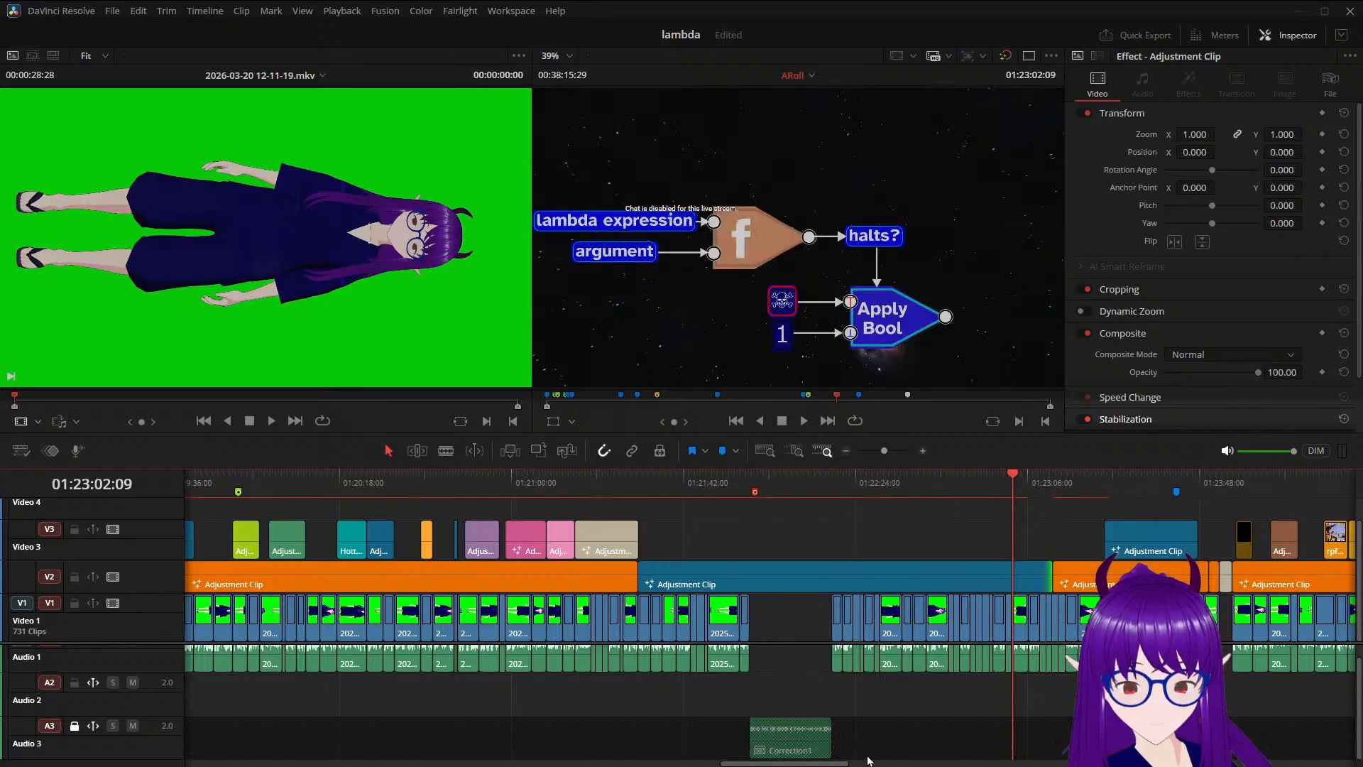
scroll(945, 701, up, 5)
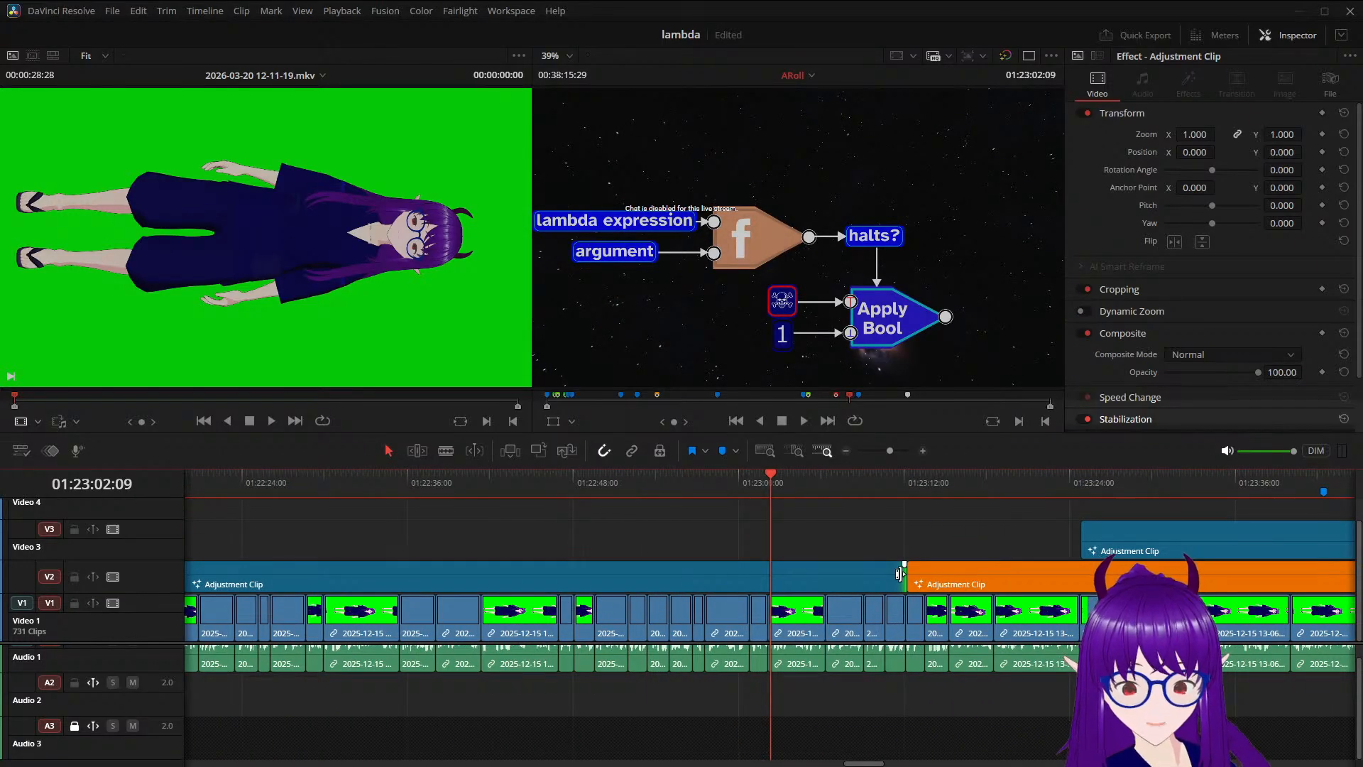
scroll(720, 543, down, 3)
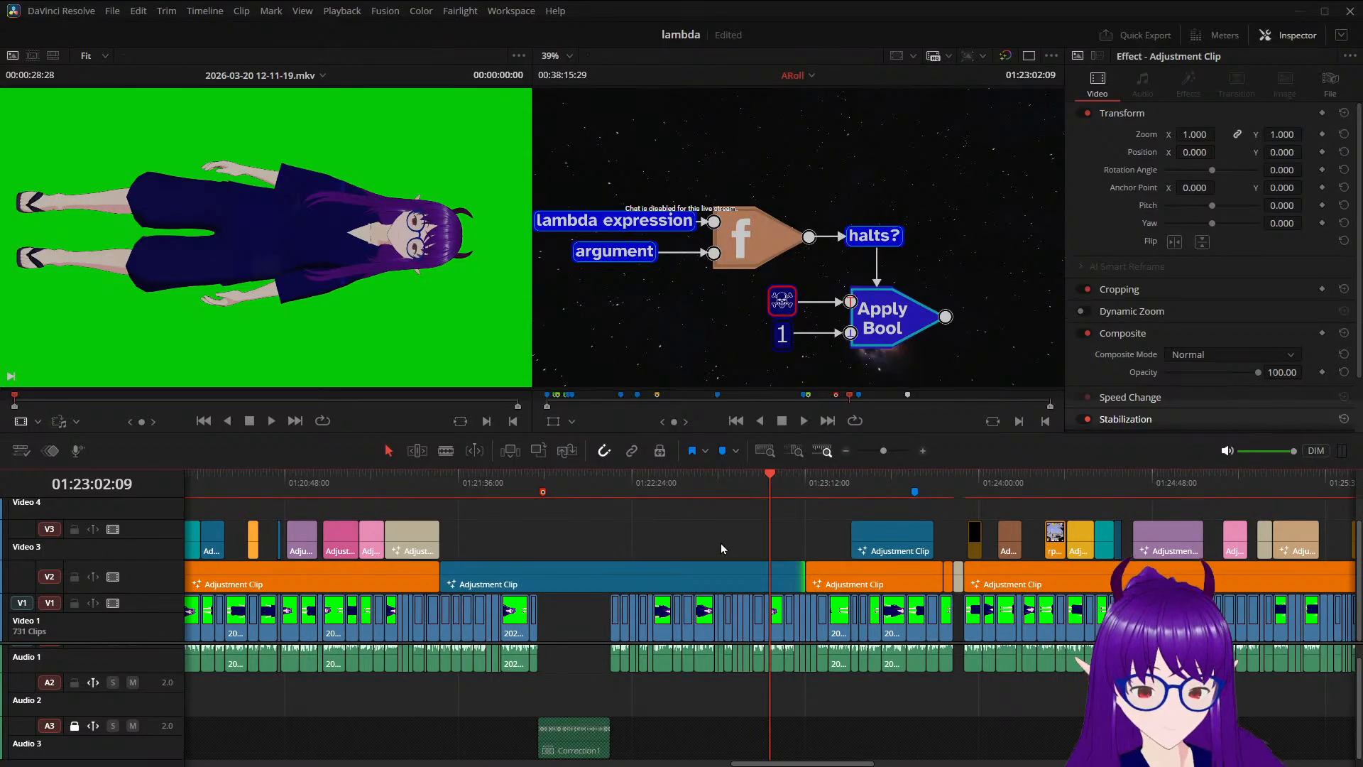
Unlock Audio 3 and play the transition into the Correction1 audio at 01:21:58:05
drag(765, 472, 538, 500)
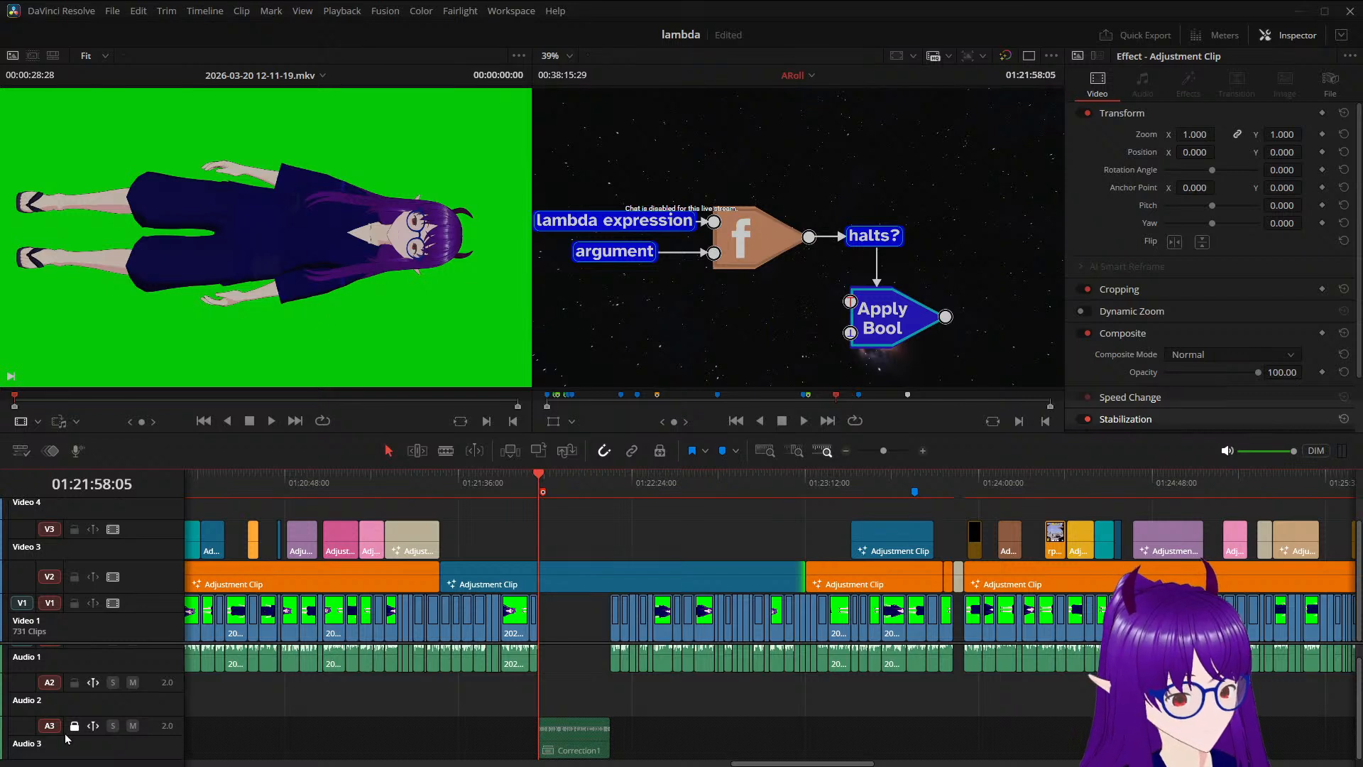
click(74, 725)
key(space)
drag(547, 490, 504, 483)
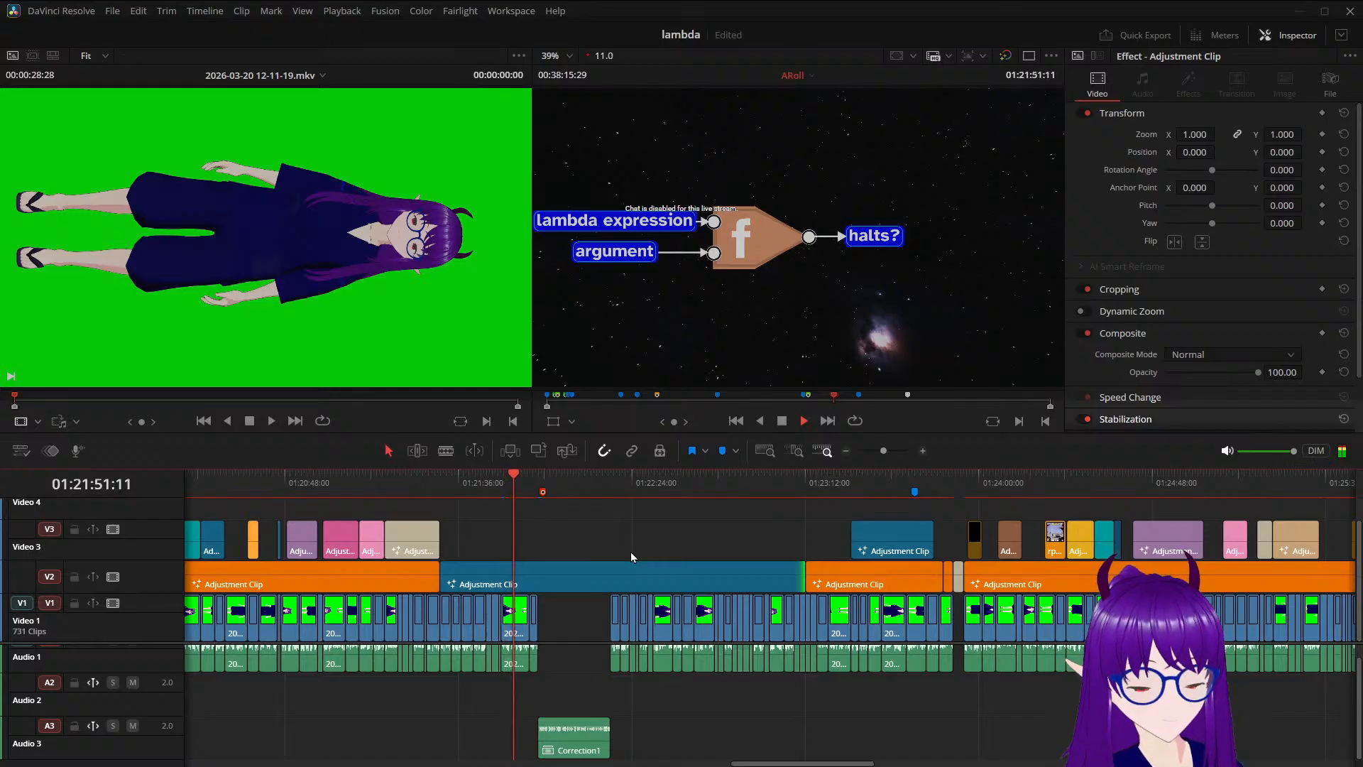
key(space)
drag(519, 472, 528, 474)
key(space)
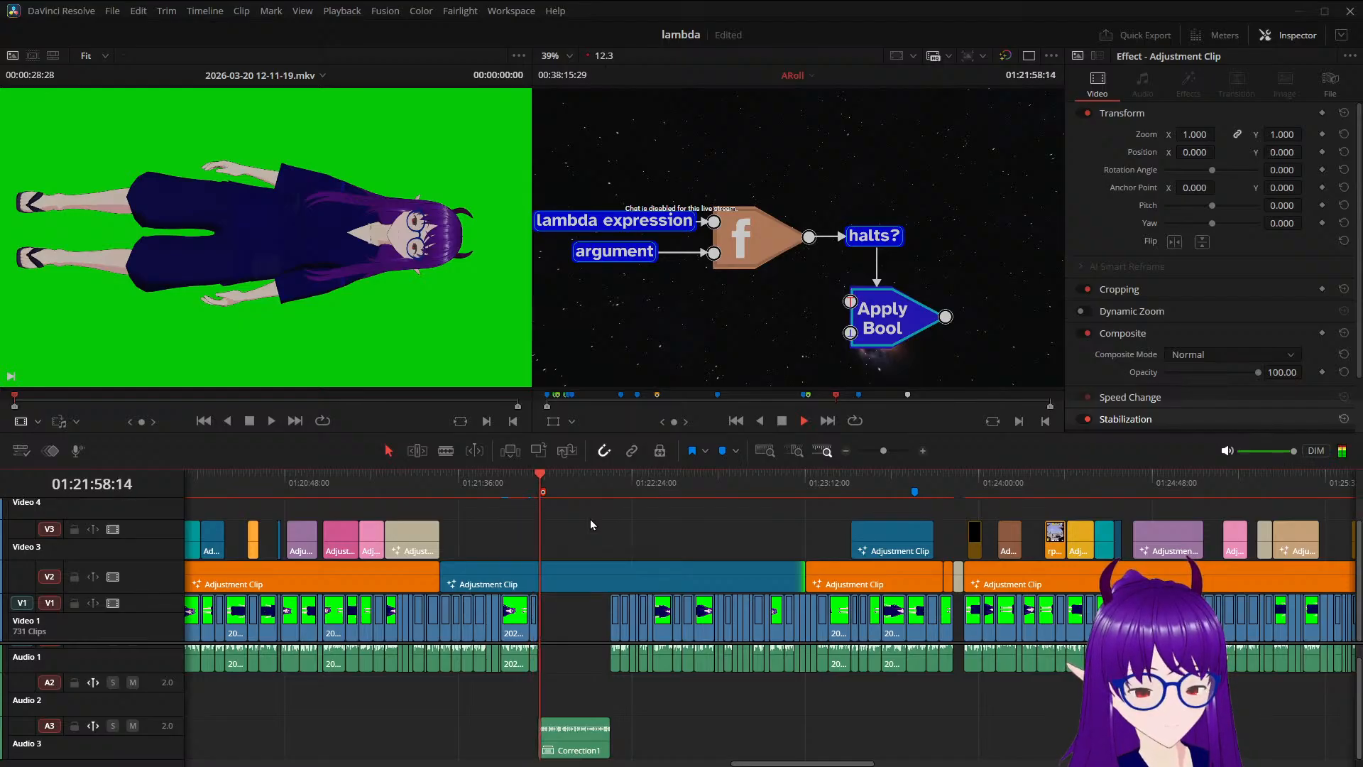
key(space)
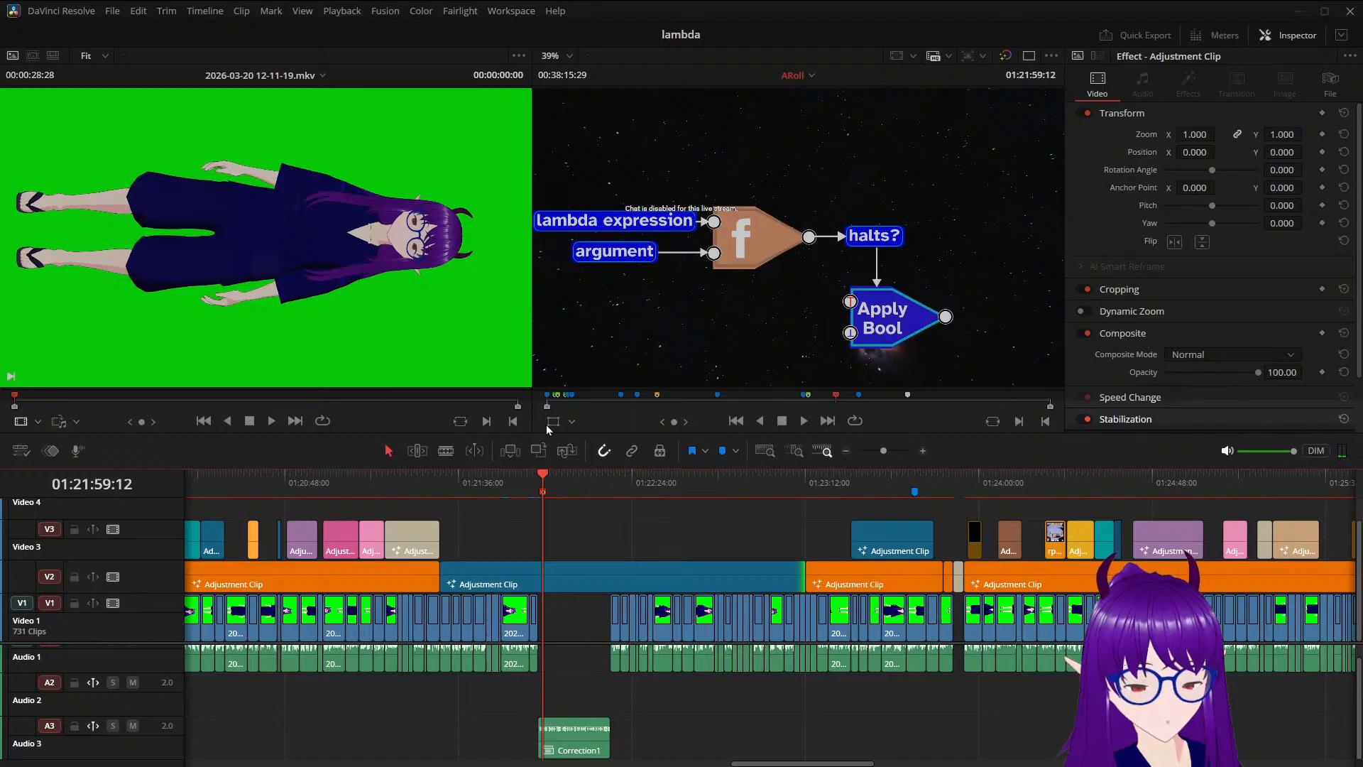
Survey the timeline beyond the Correction1 gap and locate the passage with the Formal Systems title around 01:26:35
scroll(595, 671, down, 2)
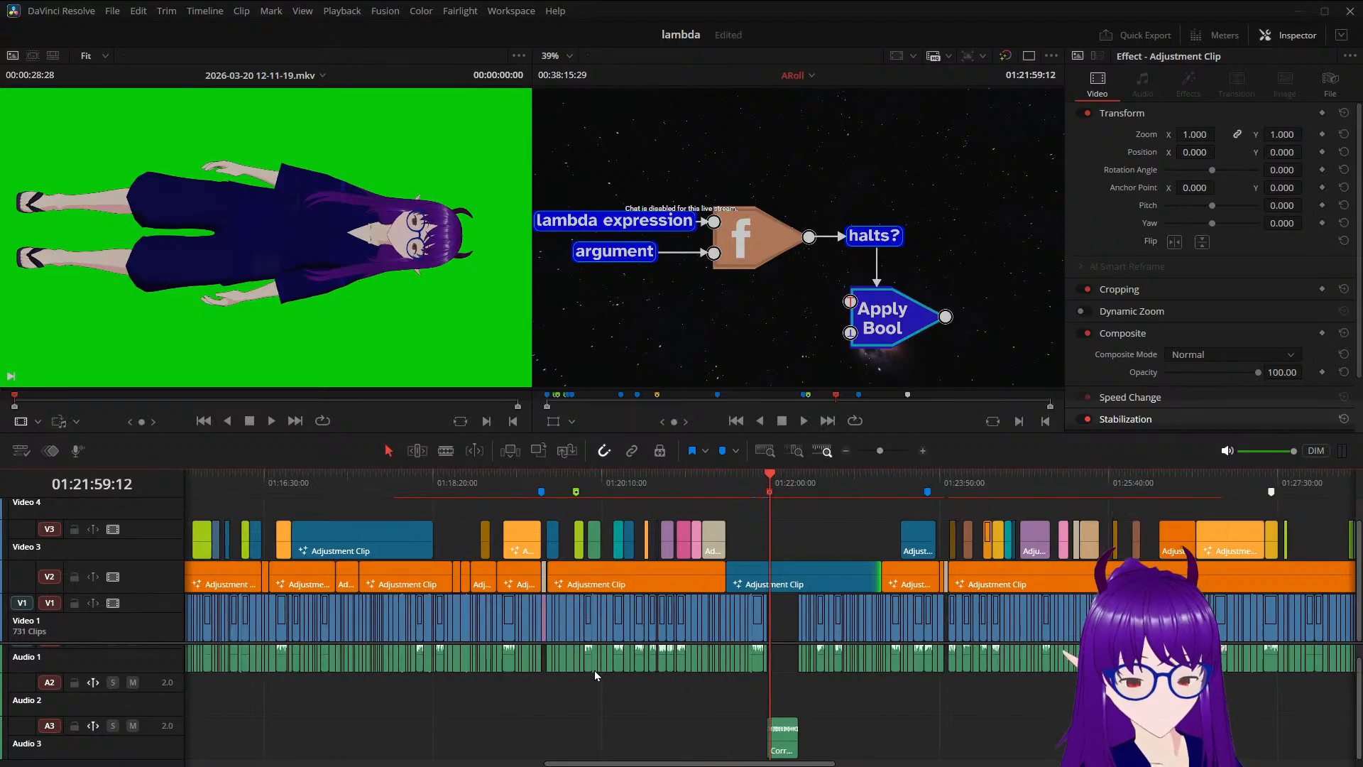
scroll(783, 632, down, 2)
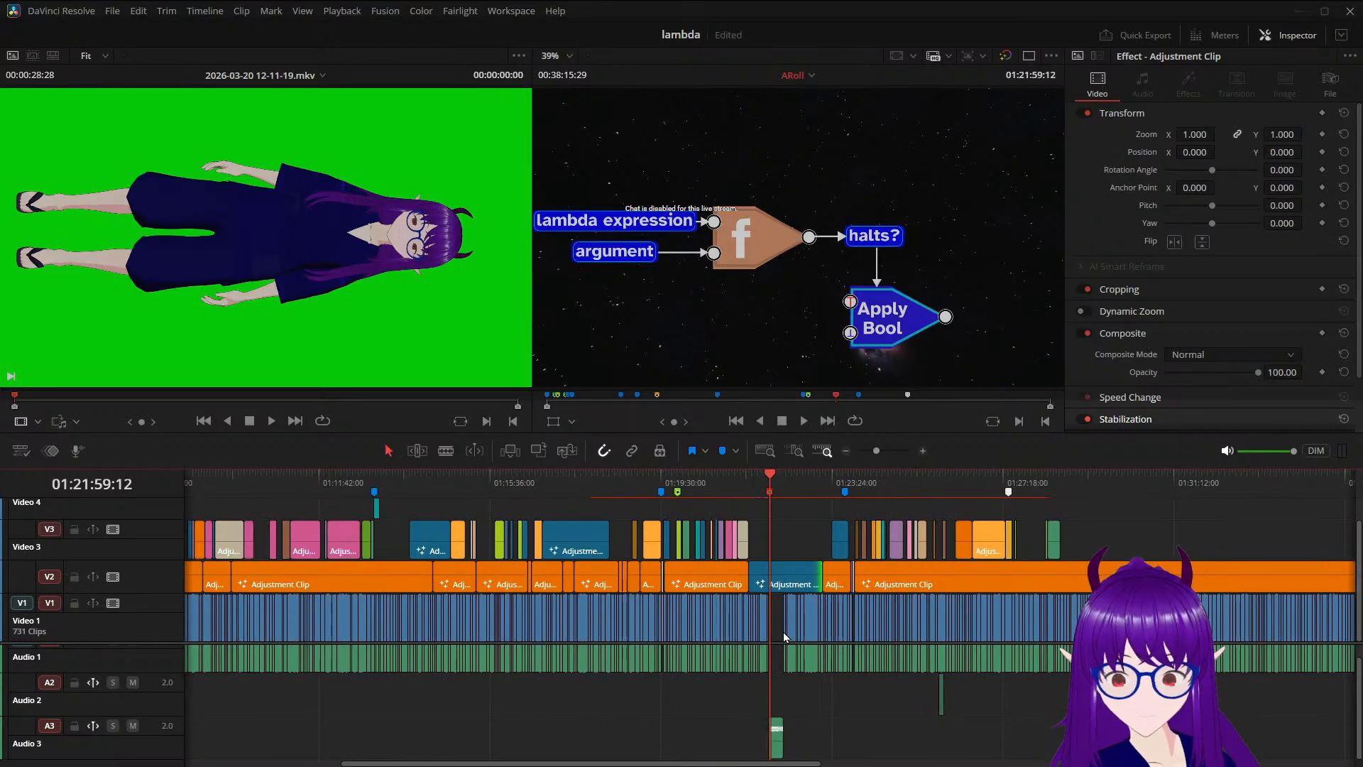
scroll(782, 632, up, 1)
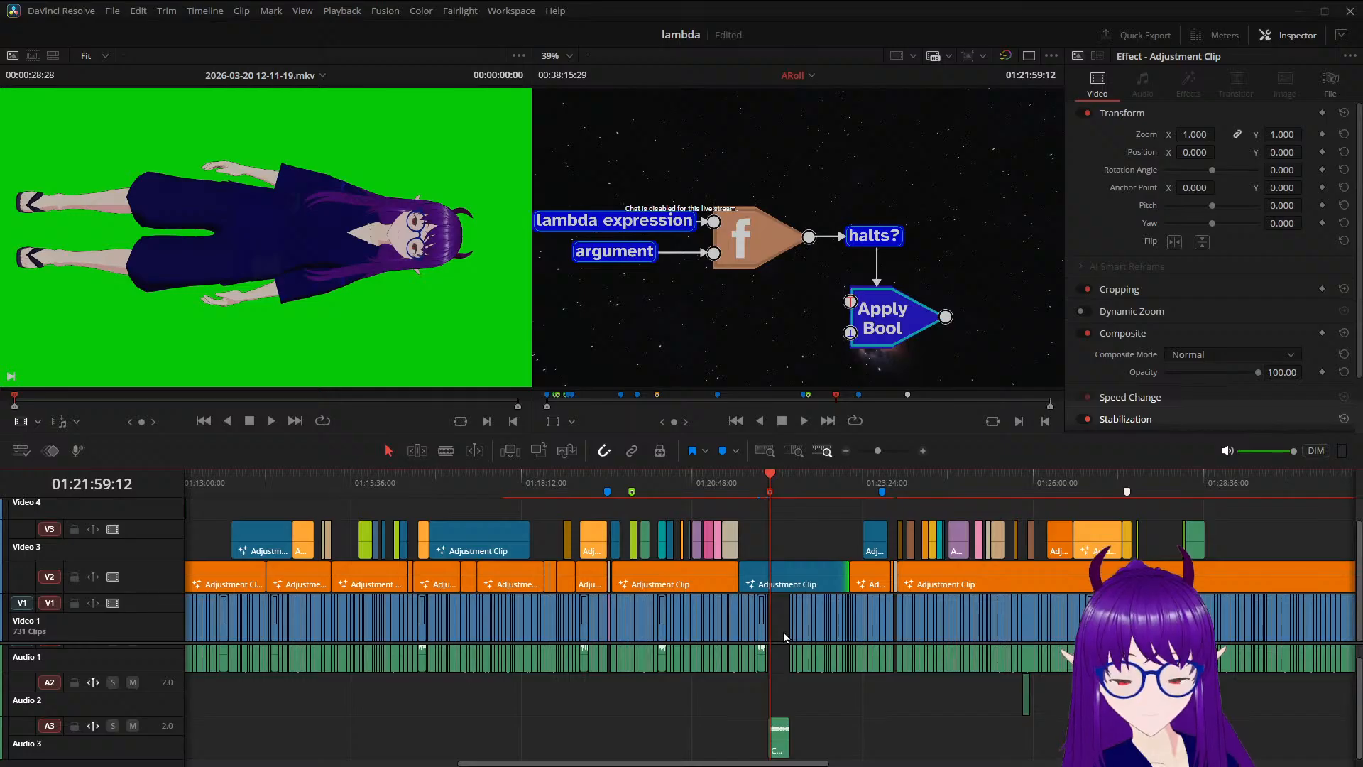
scroll(816, 564, down, 1)
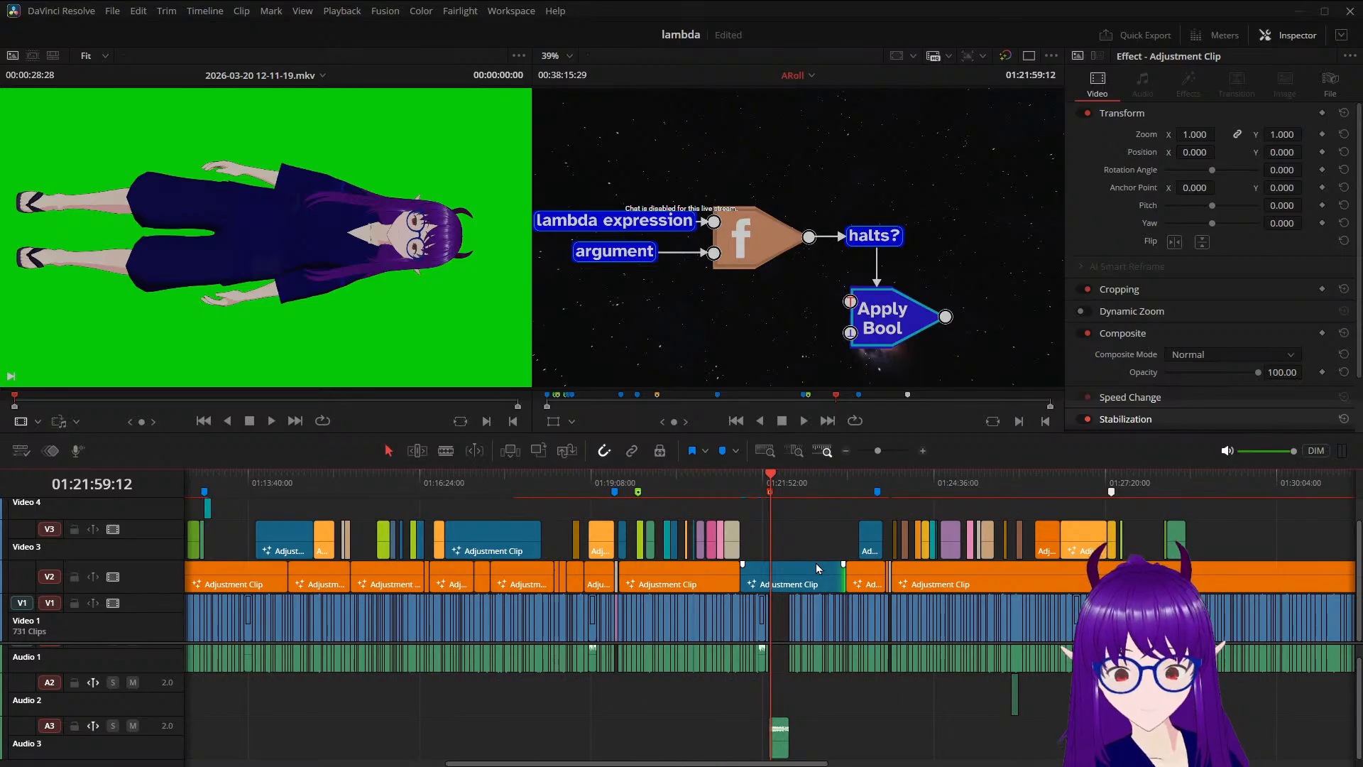
scroll(816, 564, up, 2)
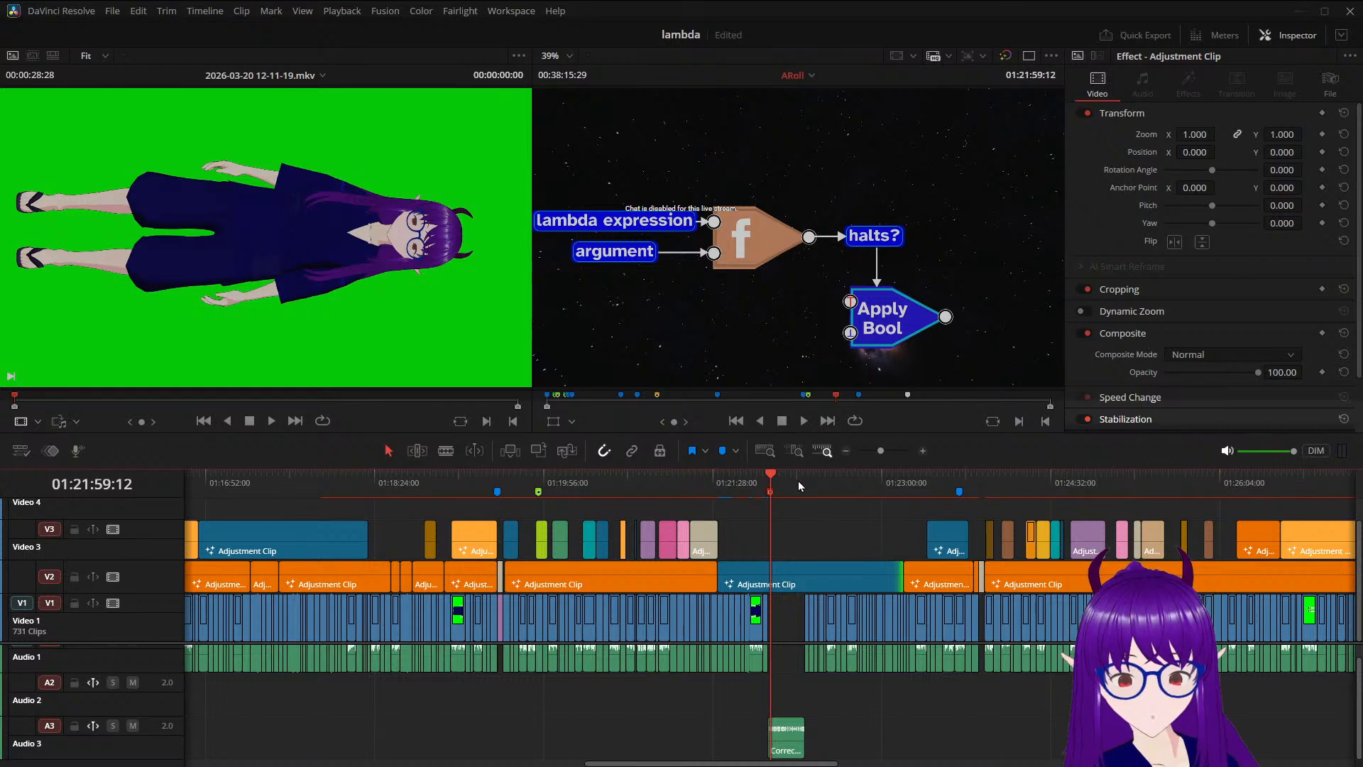
drag(773, 475, 1234, 531)
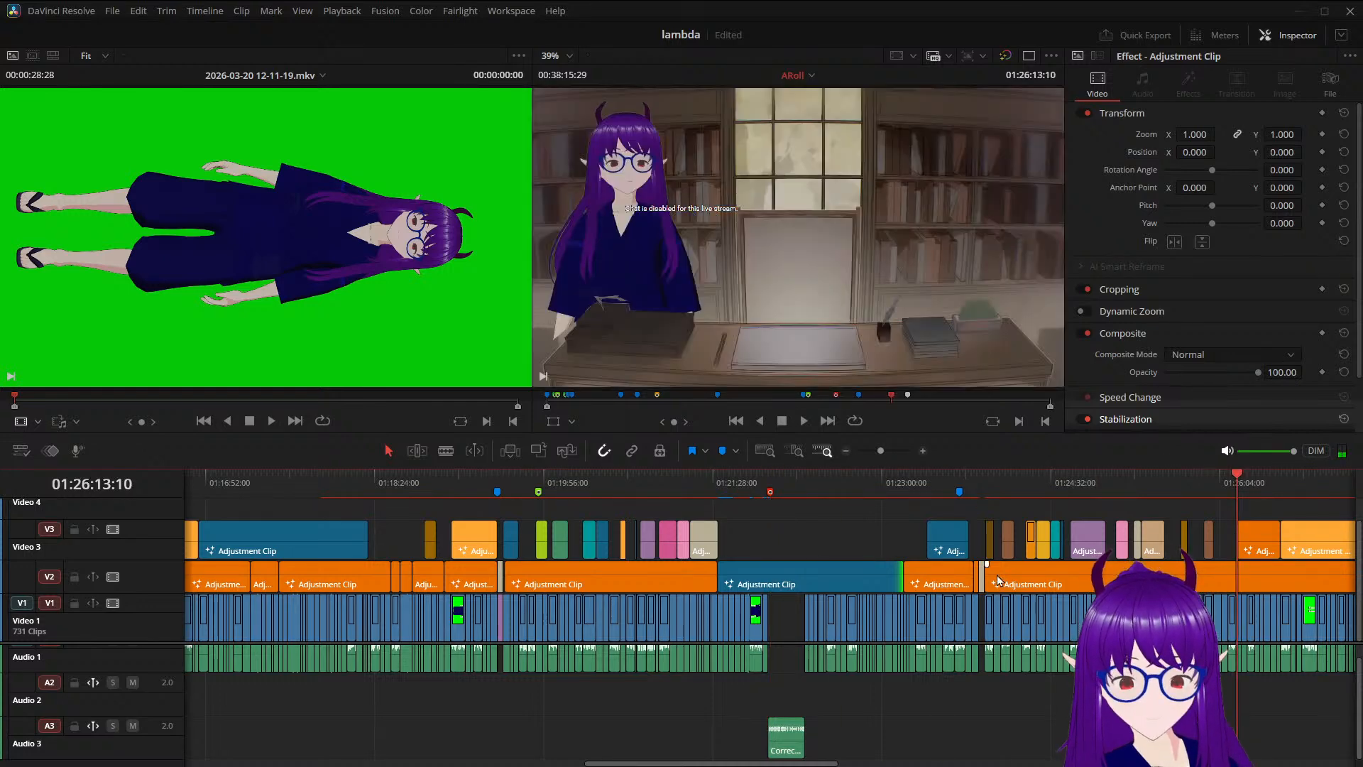
scroll(911, 545, right, 5)
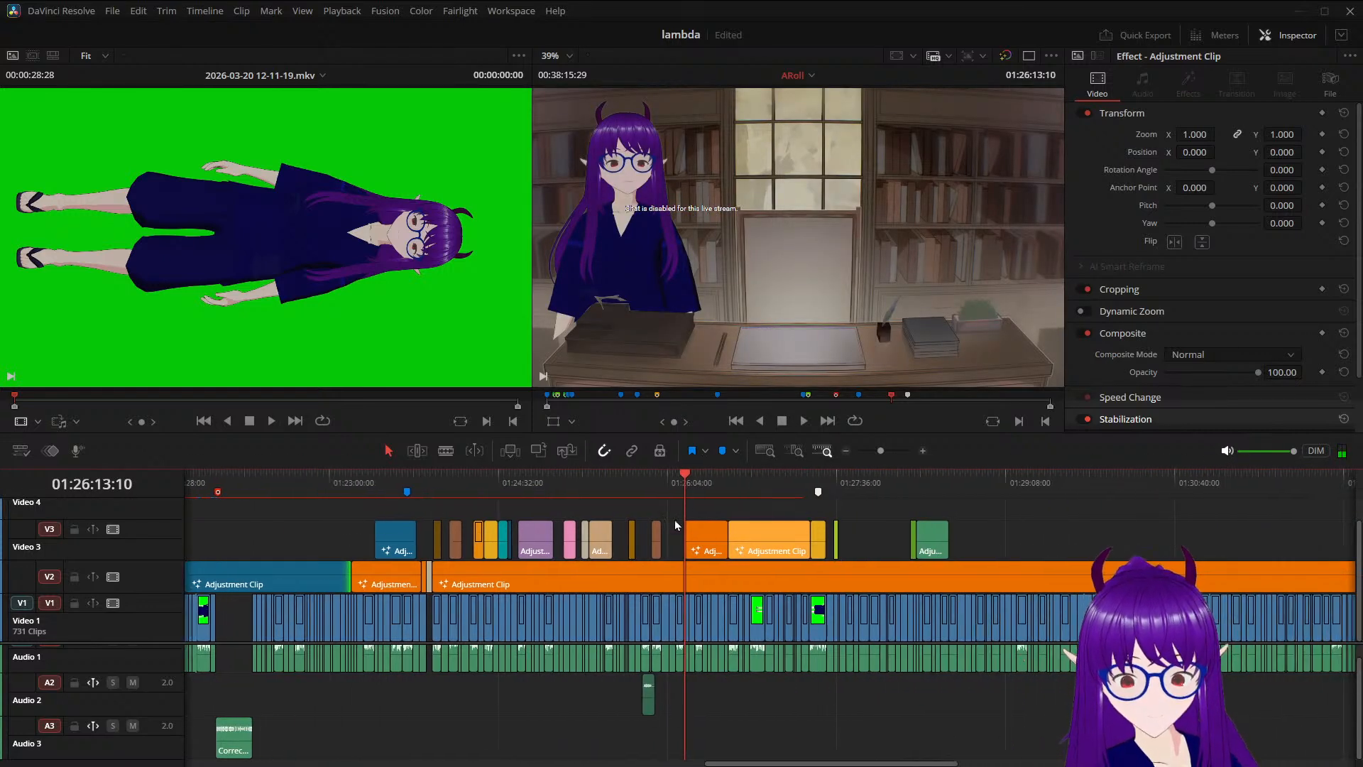
drag(707, 475, 725, 478)
scroll(768, 577, up, 6)
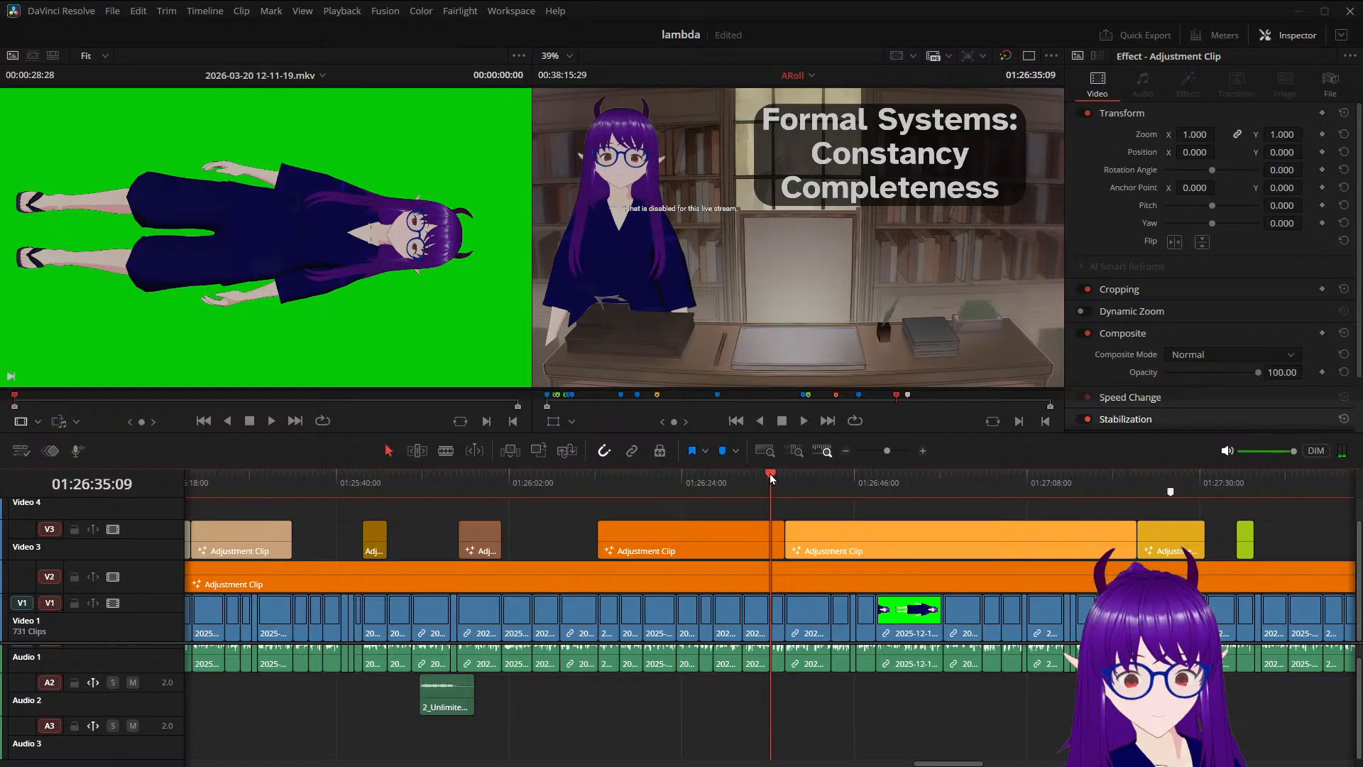
Play the start of the Formal Systems passage and trim the end of its orange Video 3 adjustment clip to 01:26:23:16
drag(761, 475, 679, 497)
click(728, 543)
key(space)
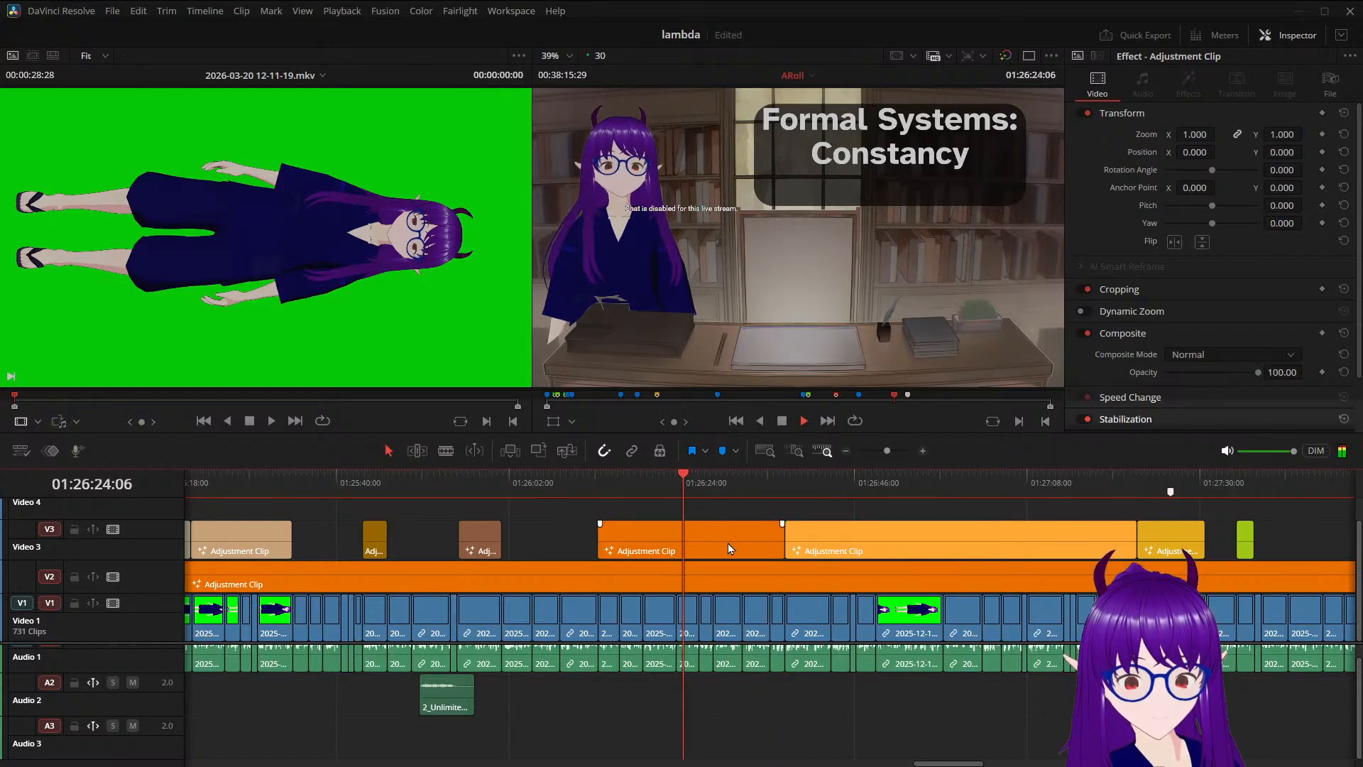
key(space)
click(679, 490)
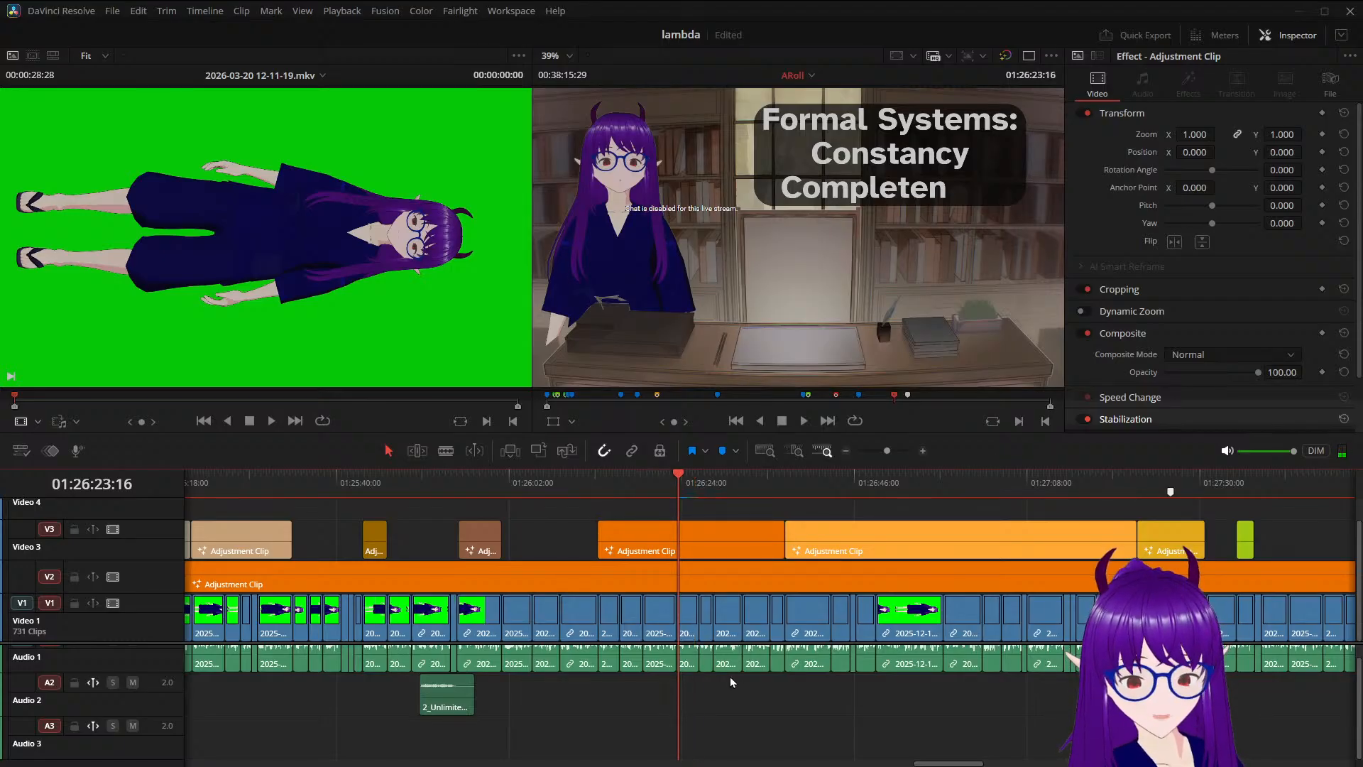
scroll(730, 676, down, 2)
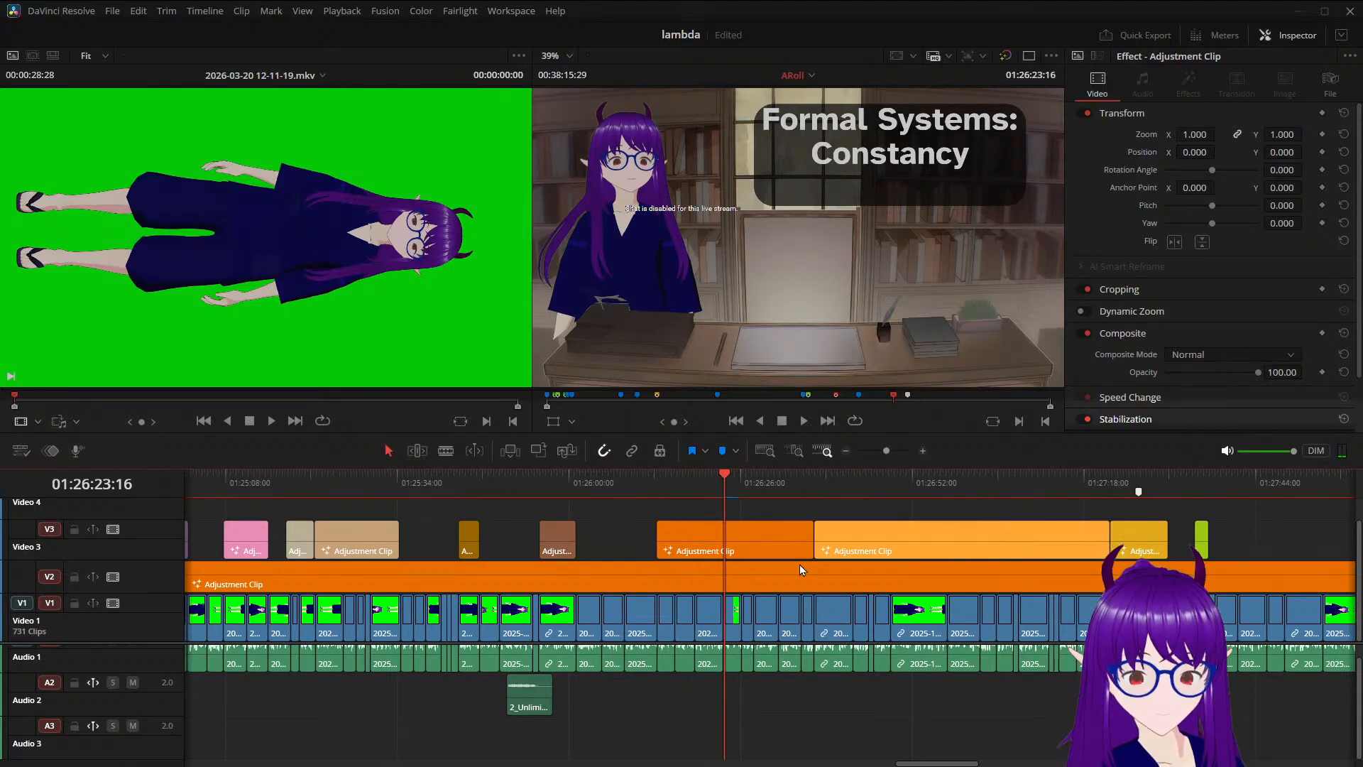
drag(805, 546, 717, 552)
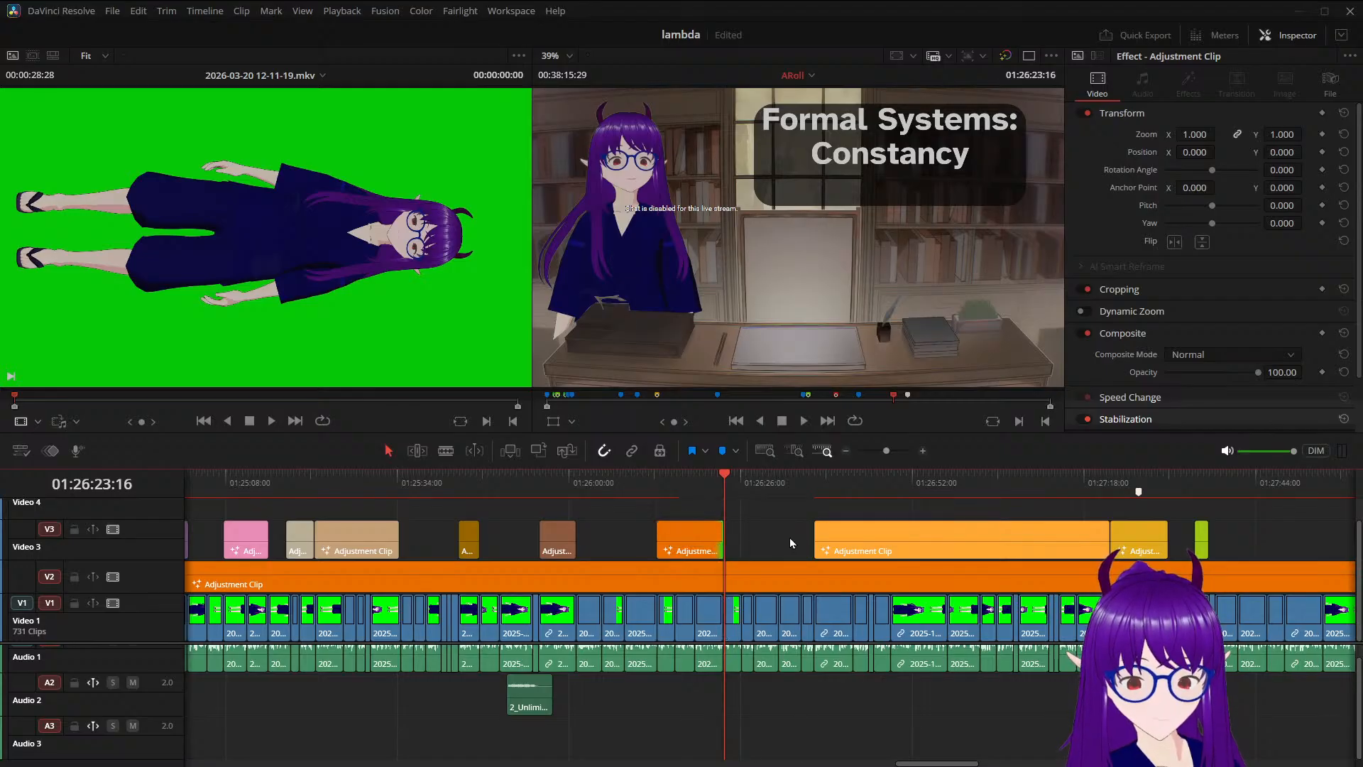
Review the passage after the trimmed clip, past Marker 15 and through the Completeness definition title, up to about 01:27:42
scroll(765, 539, down, 1)
drag(773, 487, 1096, 513)
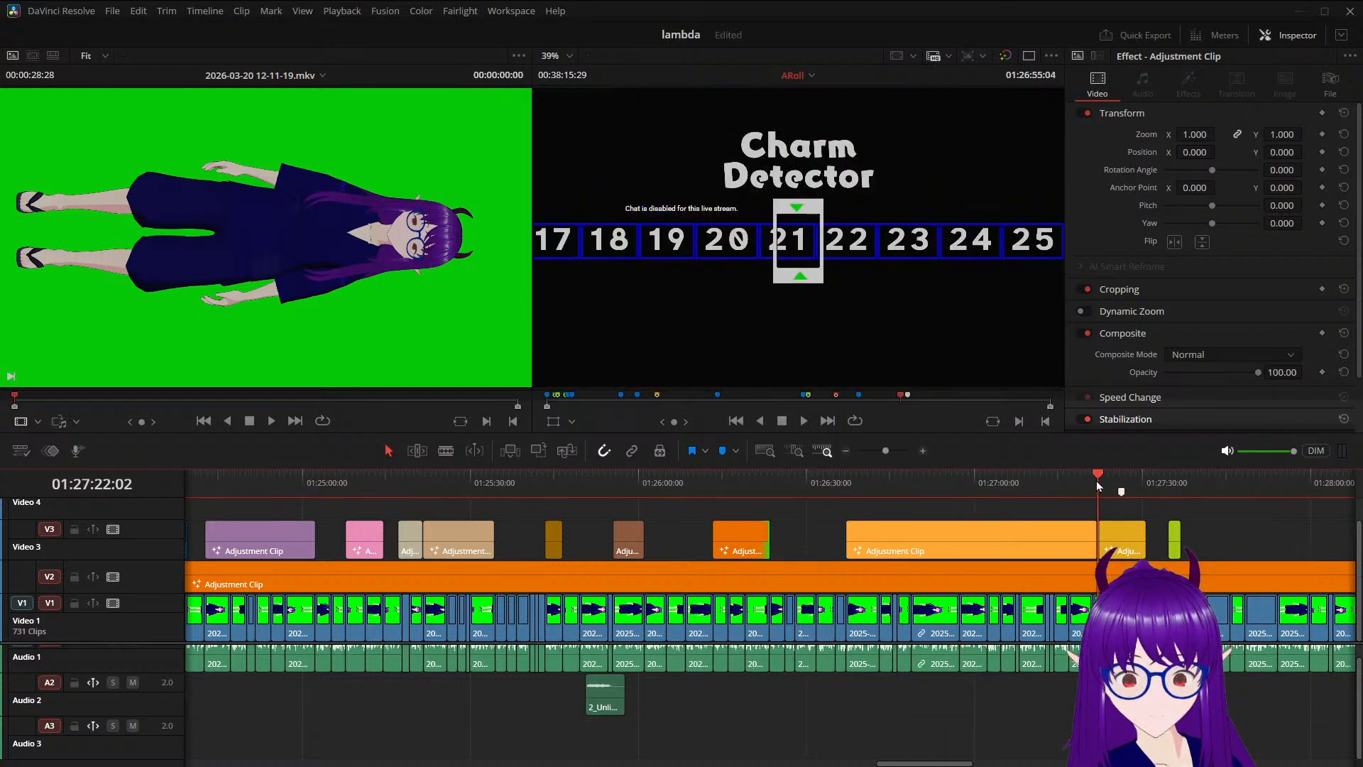
drag(1097, 480, 1121, 492)
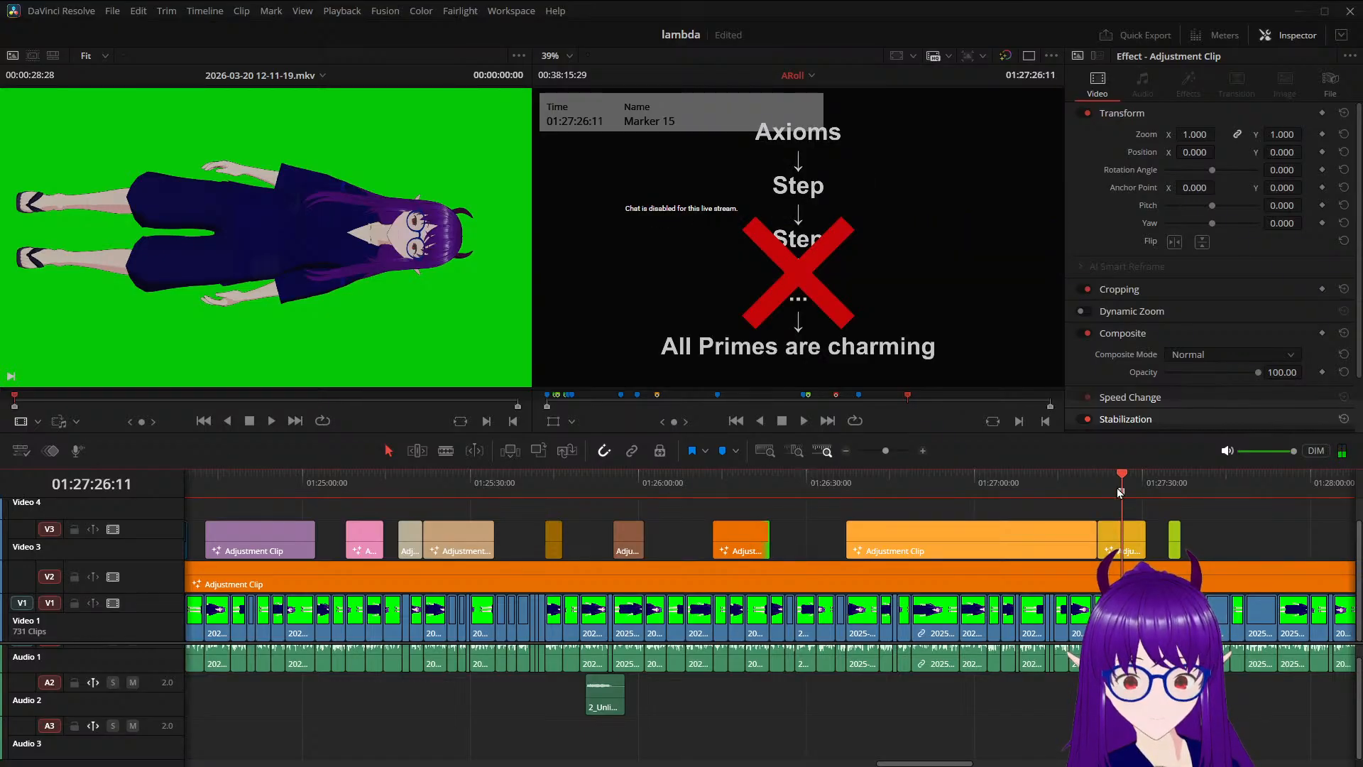
drag(1121, 491, 1139, 493)
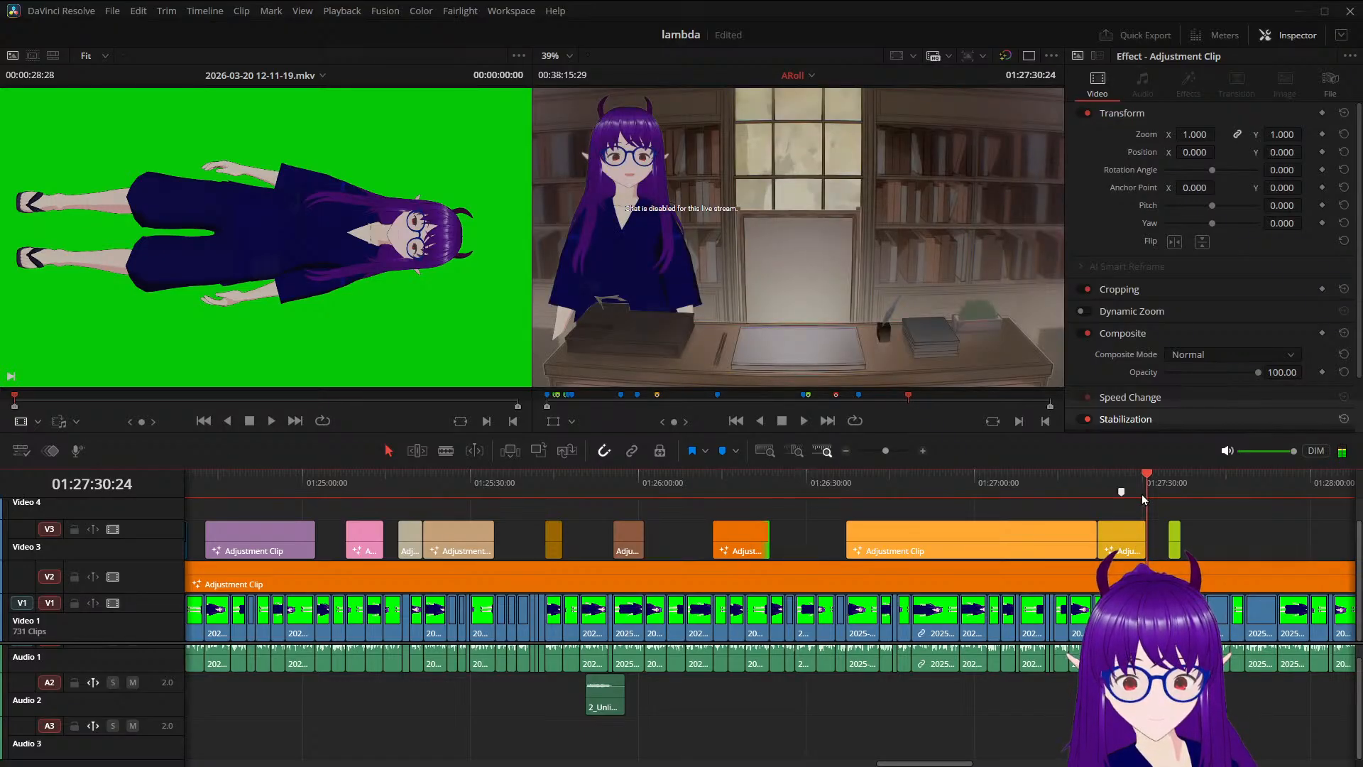
key(space)
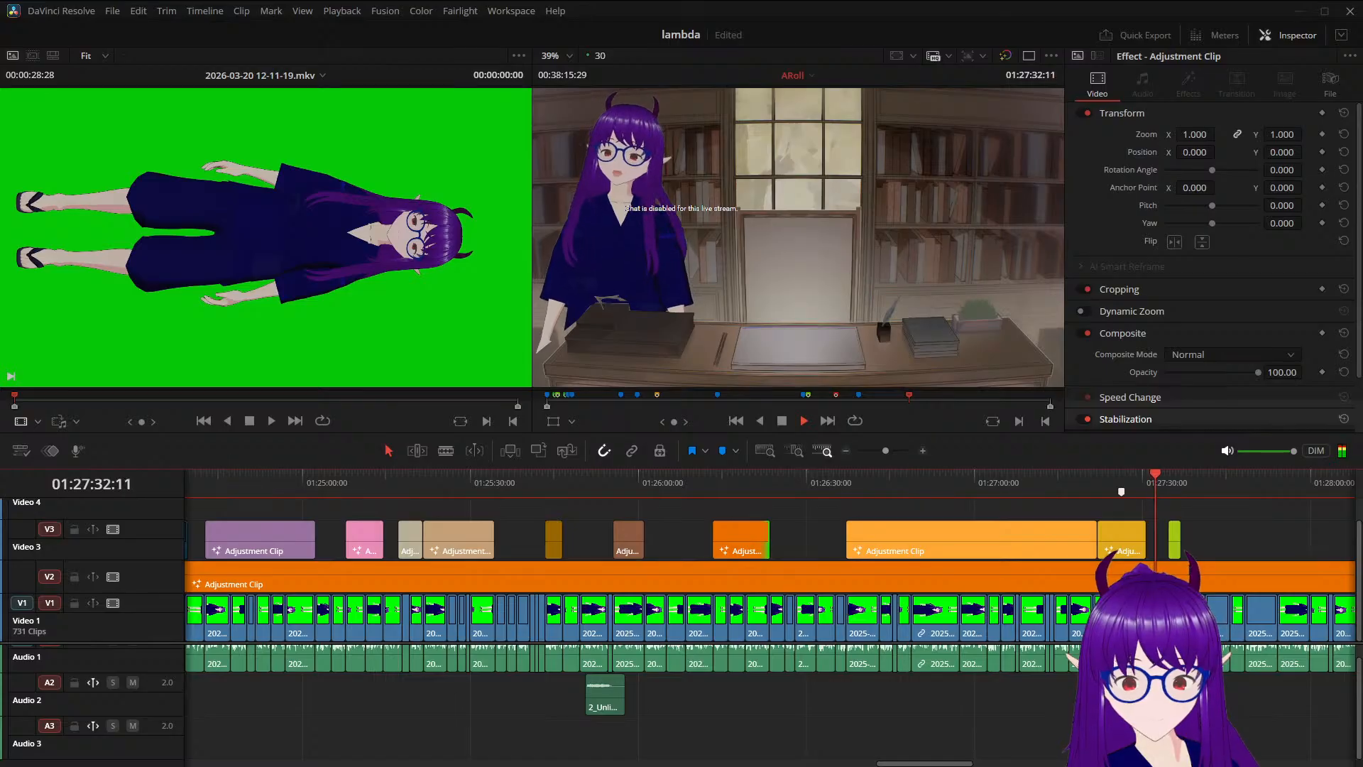
drag(1172, 480, 1174, 488)
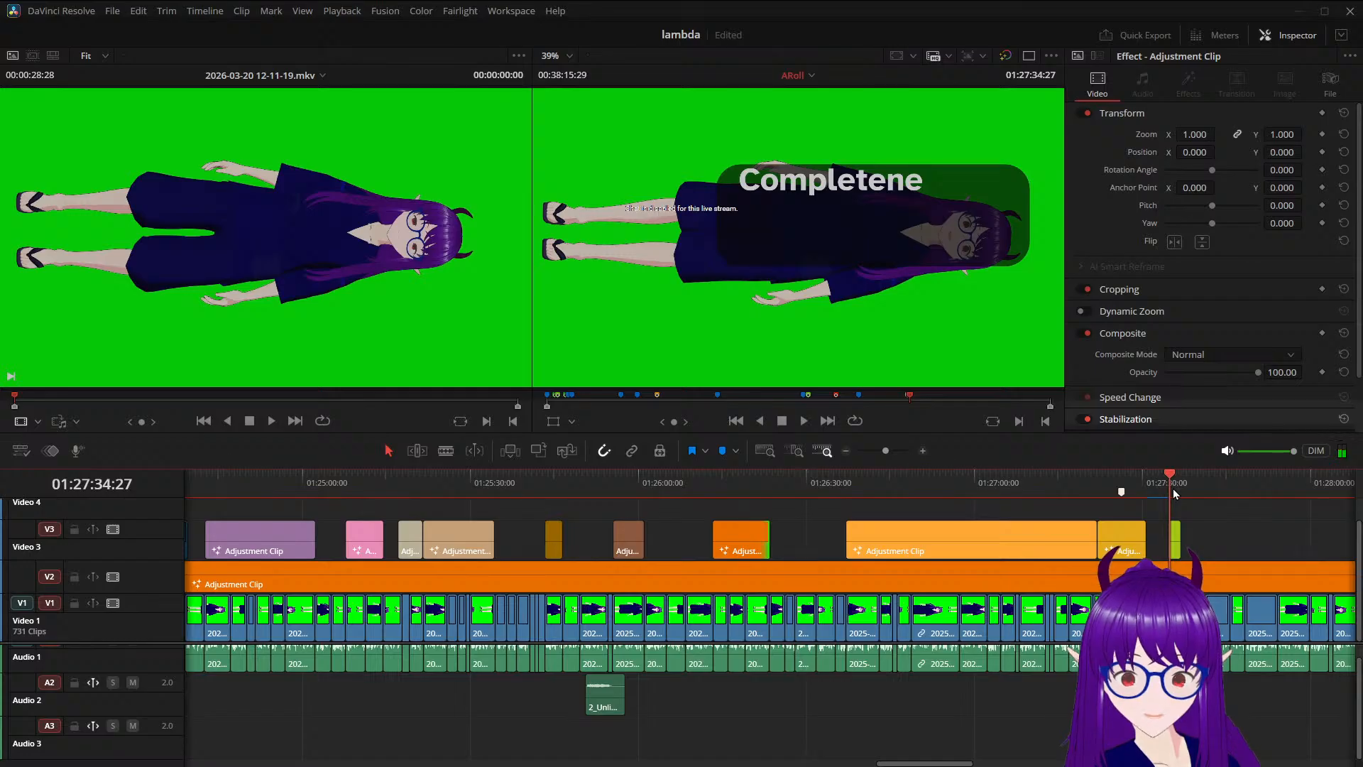
key(space)
key(space)
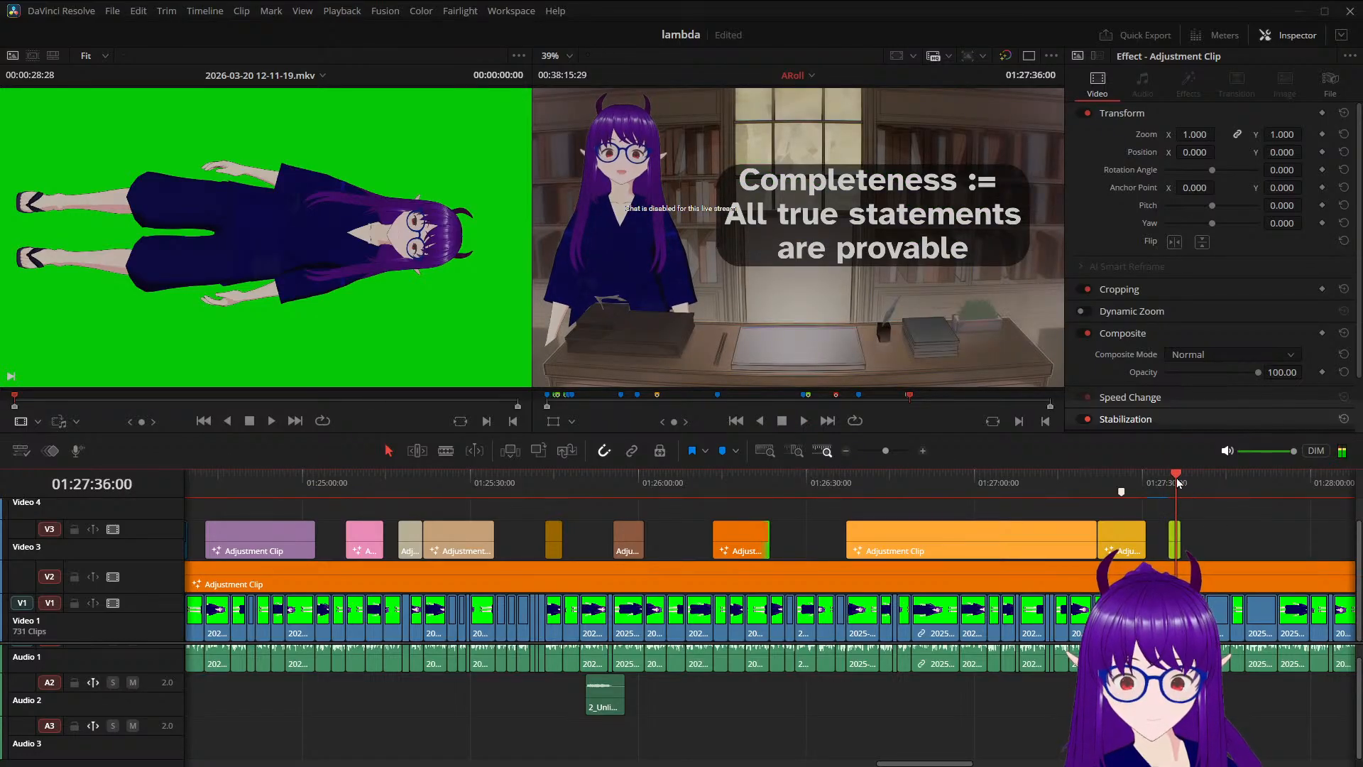
key(space)
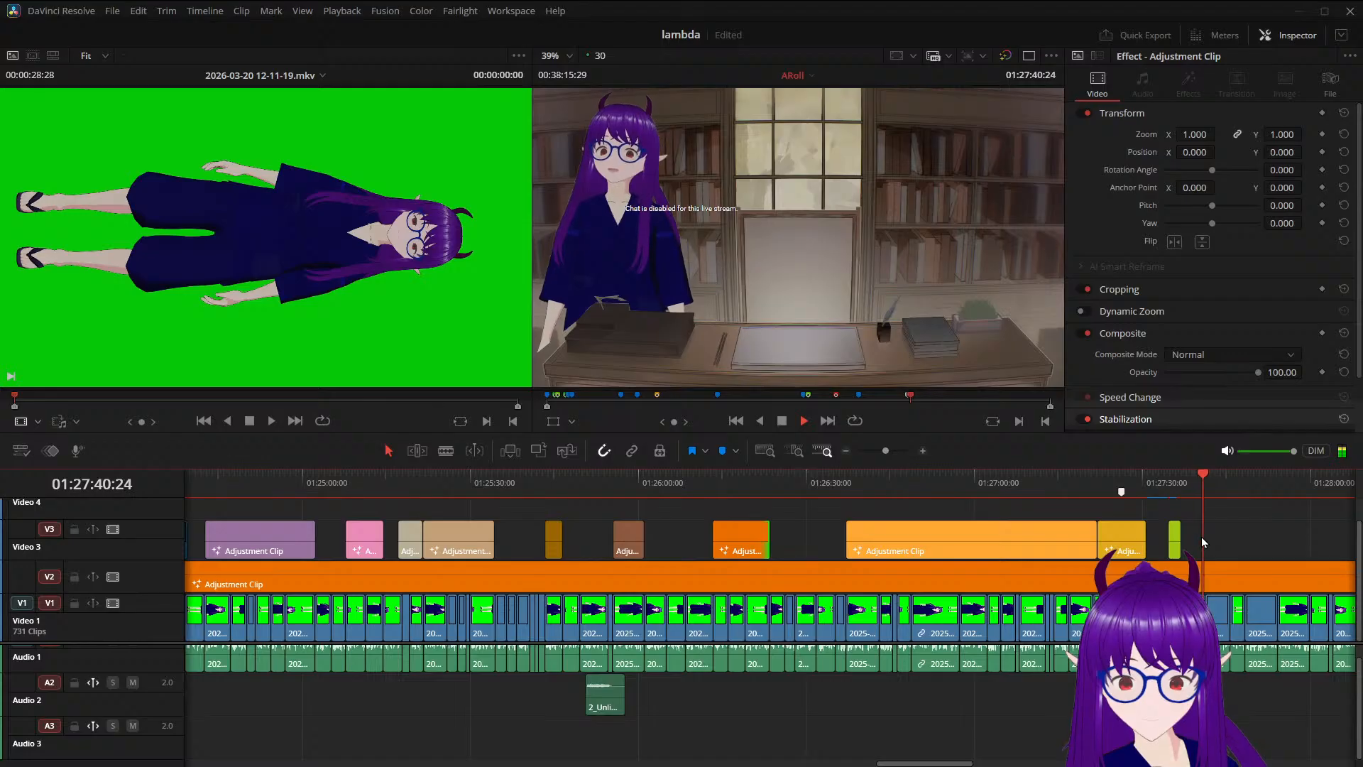
key(space)
Play through the passage after 01:27:42 to find its end and place a marker at 01:28:03:14
key(ctrl+minus)
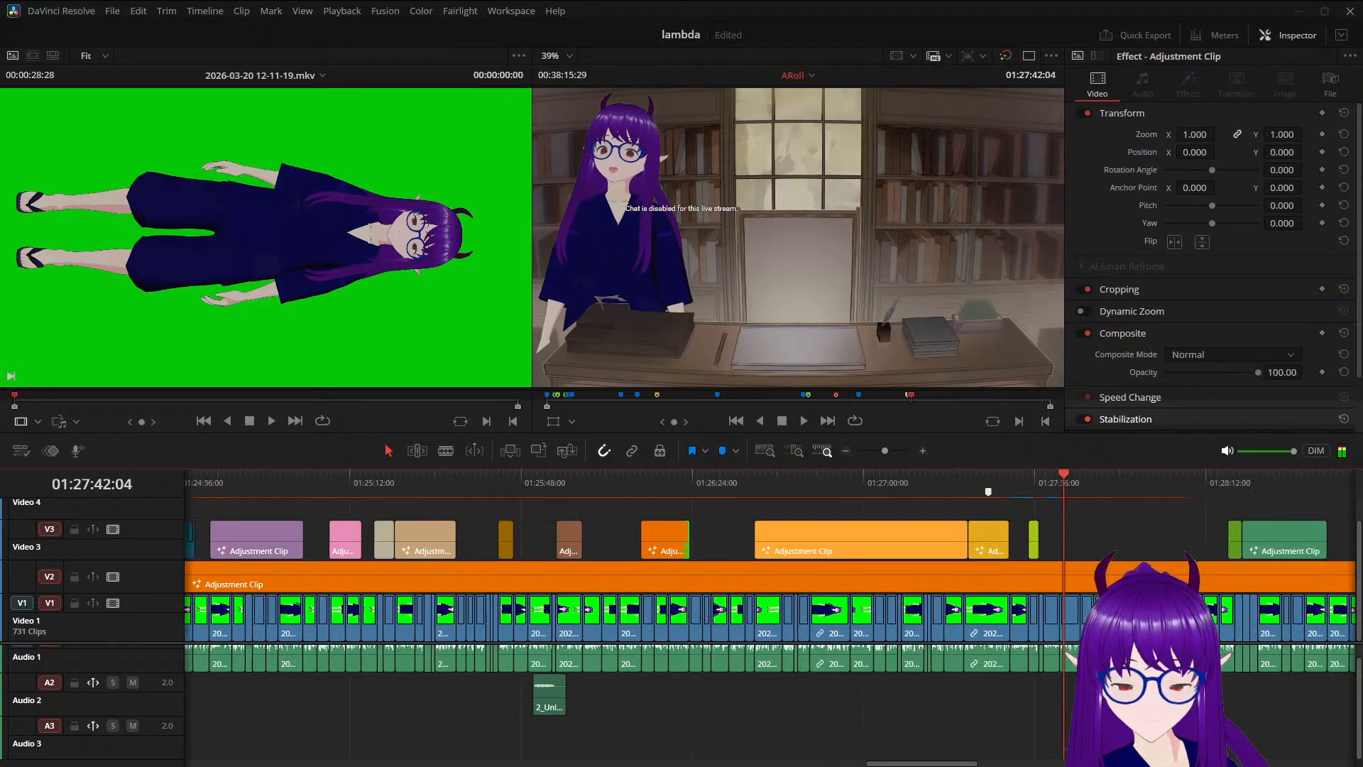
key(ctrl+minus)
click(926, 484)
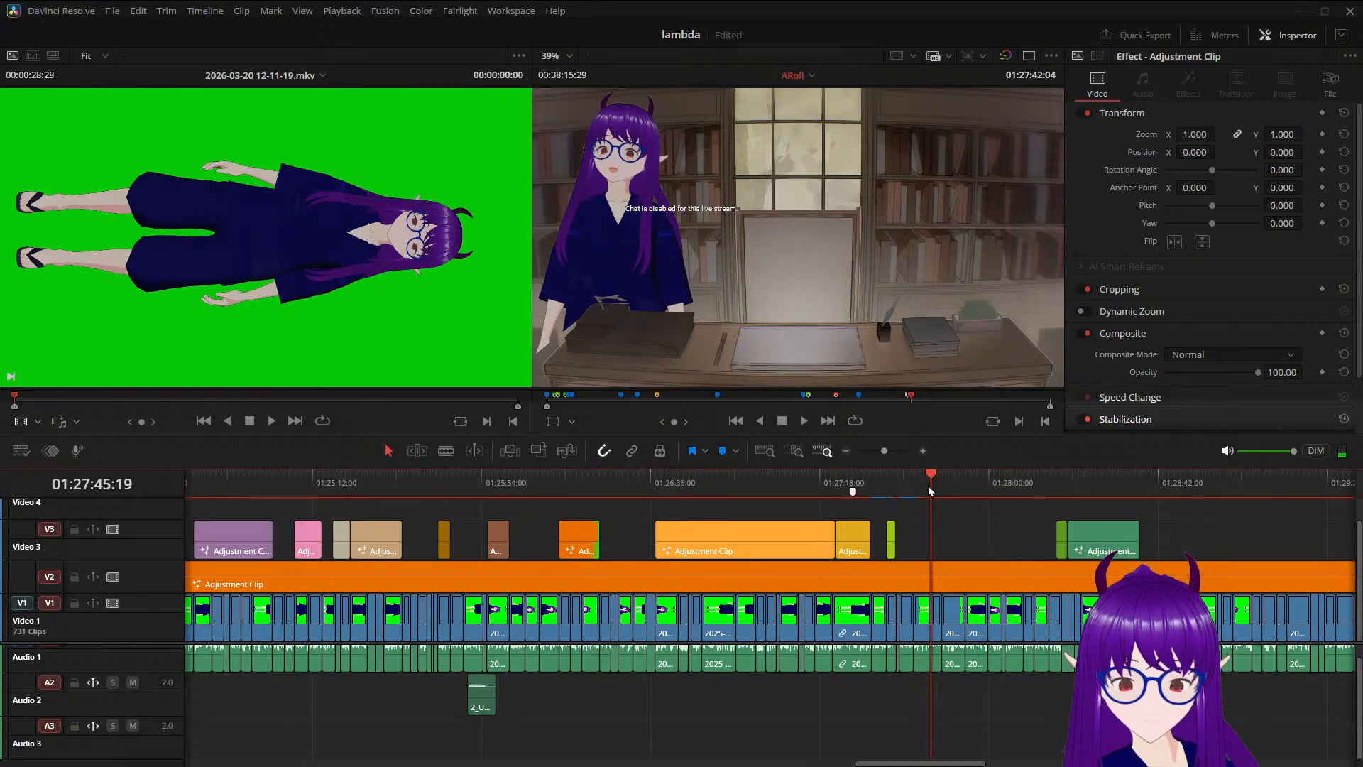
key(space)
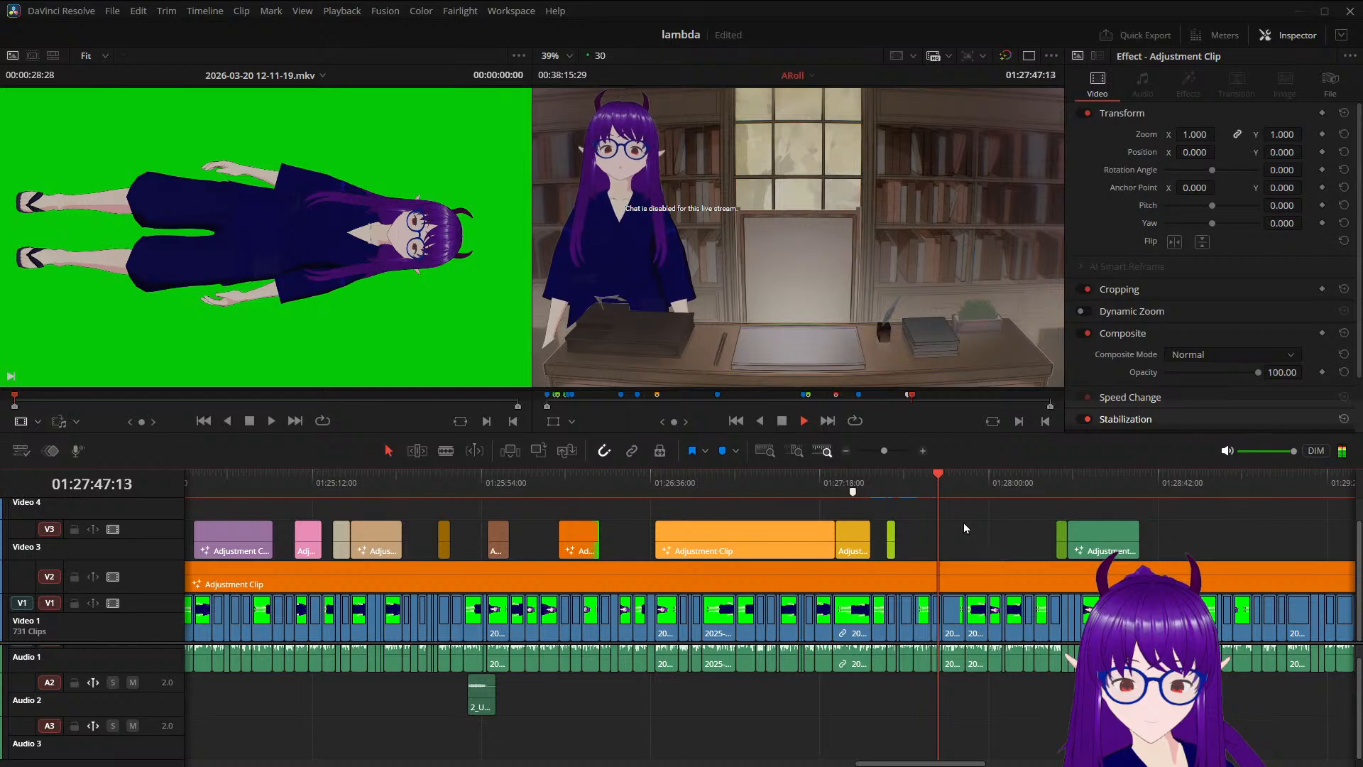
click(967, 484)
key(space)
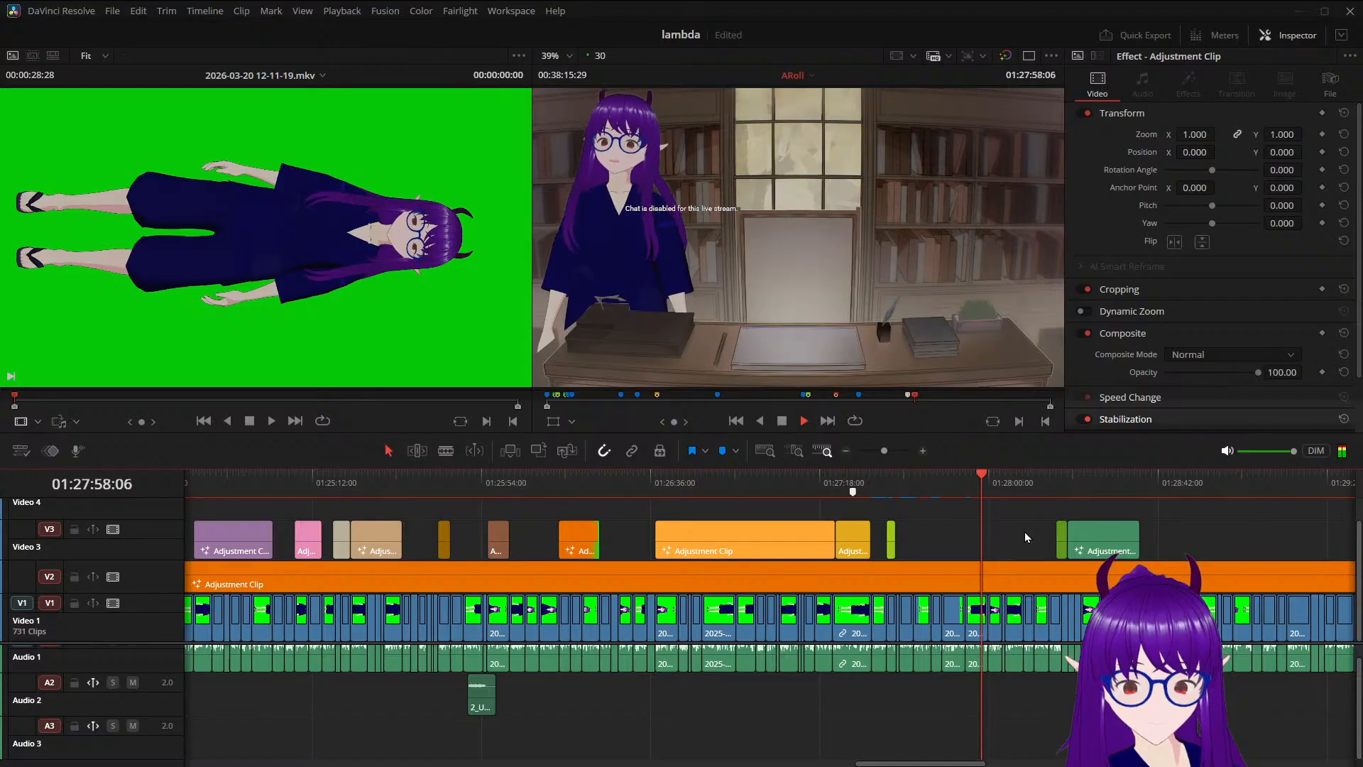
click(1004, 485)
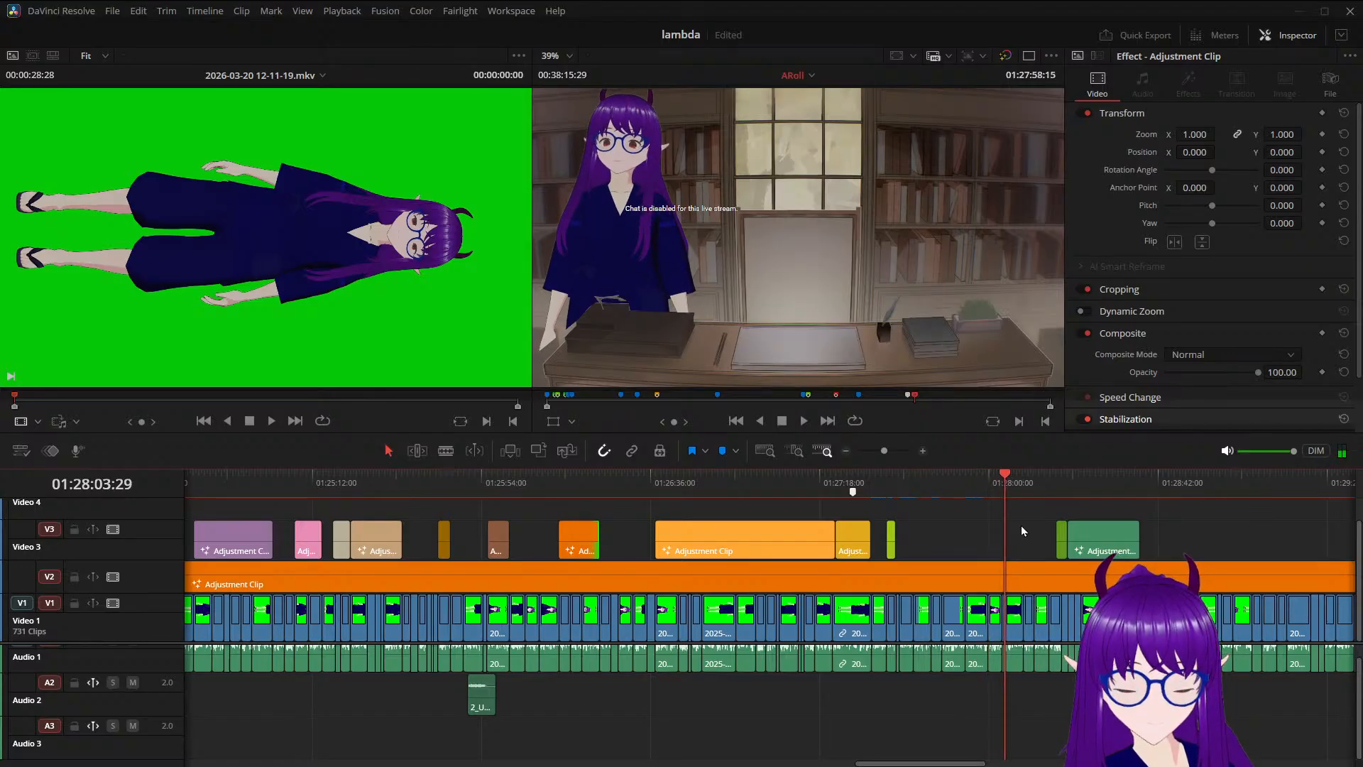
mouse_move(1008, 480)
mouse_down()
mouse_move(990, 484)
mouse_move(1004, 488)
mouse_up()
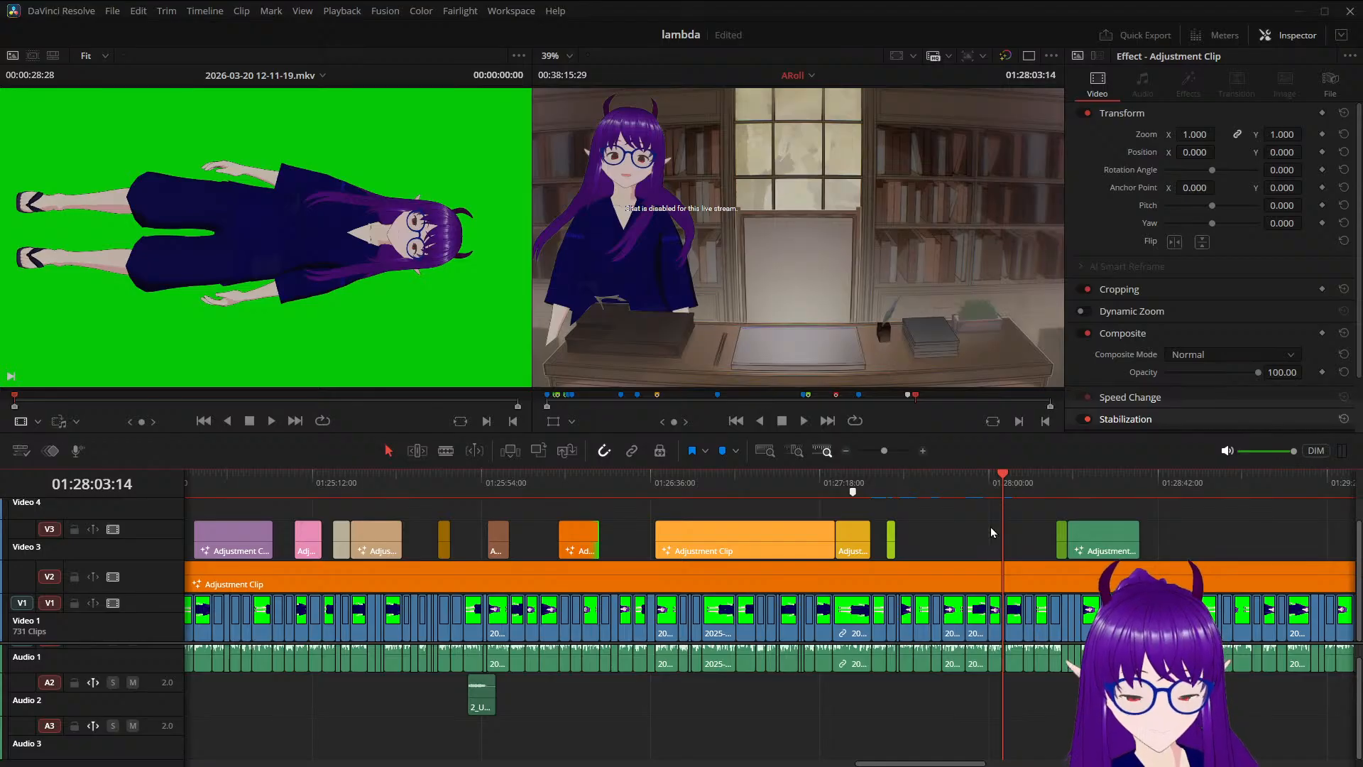
key(m)
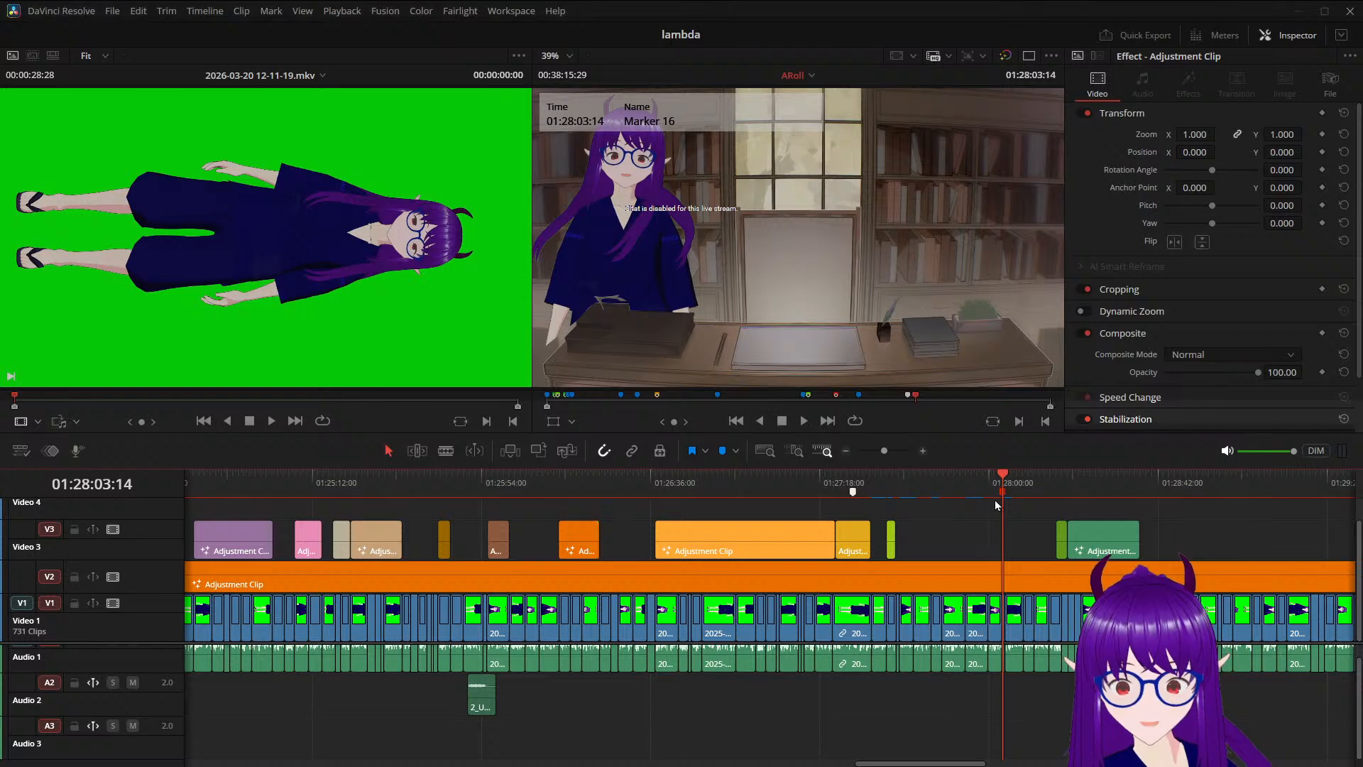
Play the Formal Systems: Constancy section around the end of its Video 3 adjustment clip and park the playhead at 01:26:23:08
drag(1003, 479, 560, 514)
key(space)
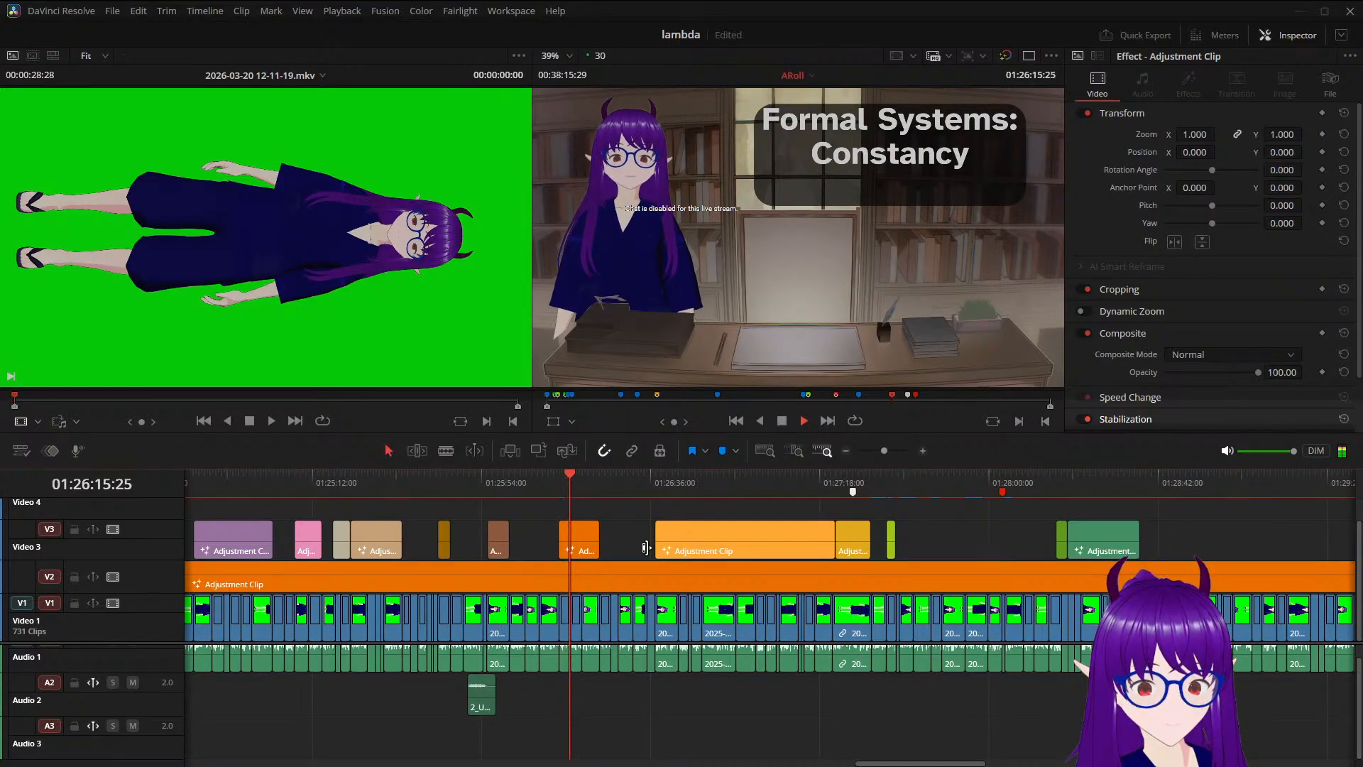
key(space)
click(602, 483)
key(space)
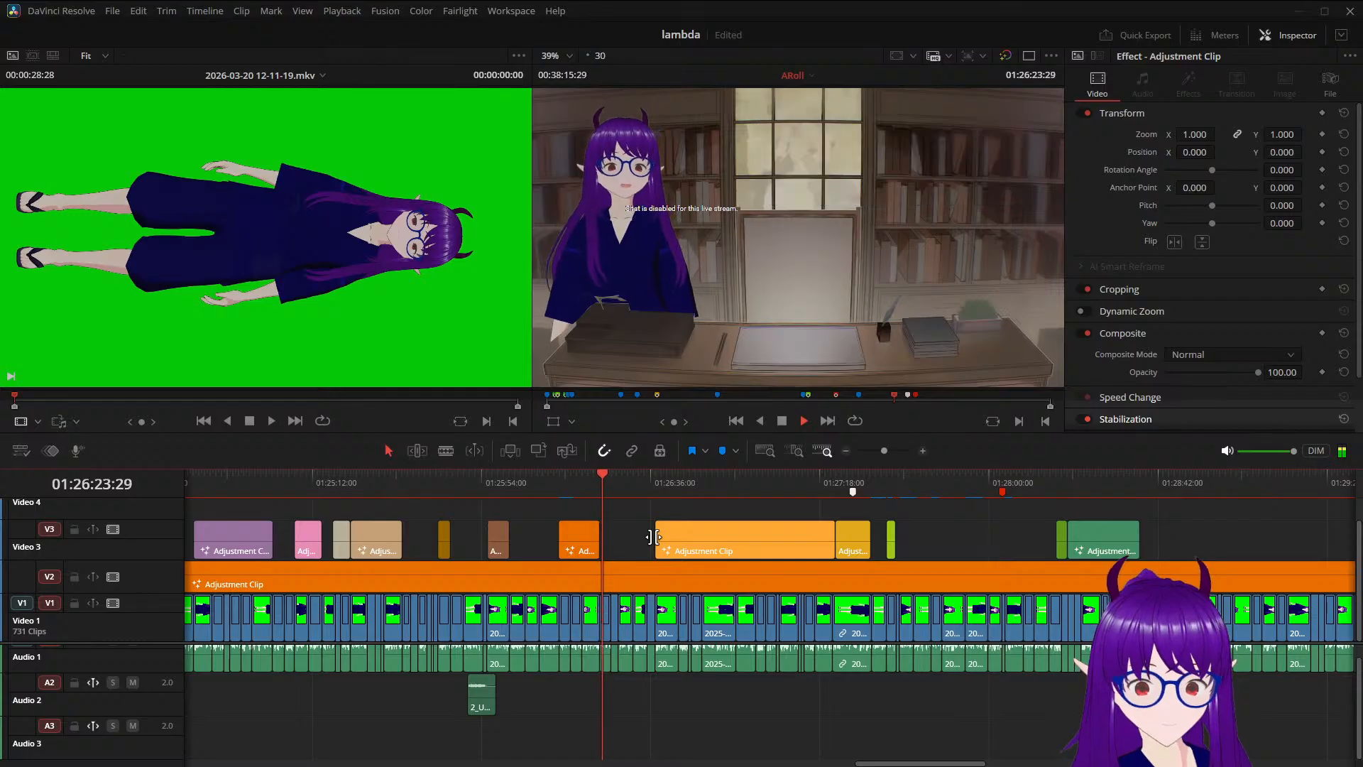
key(space)
click(600, 495)
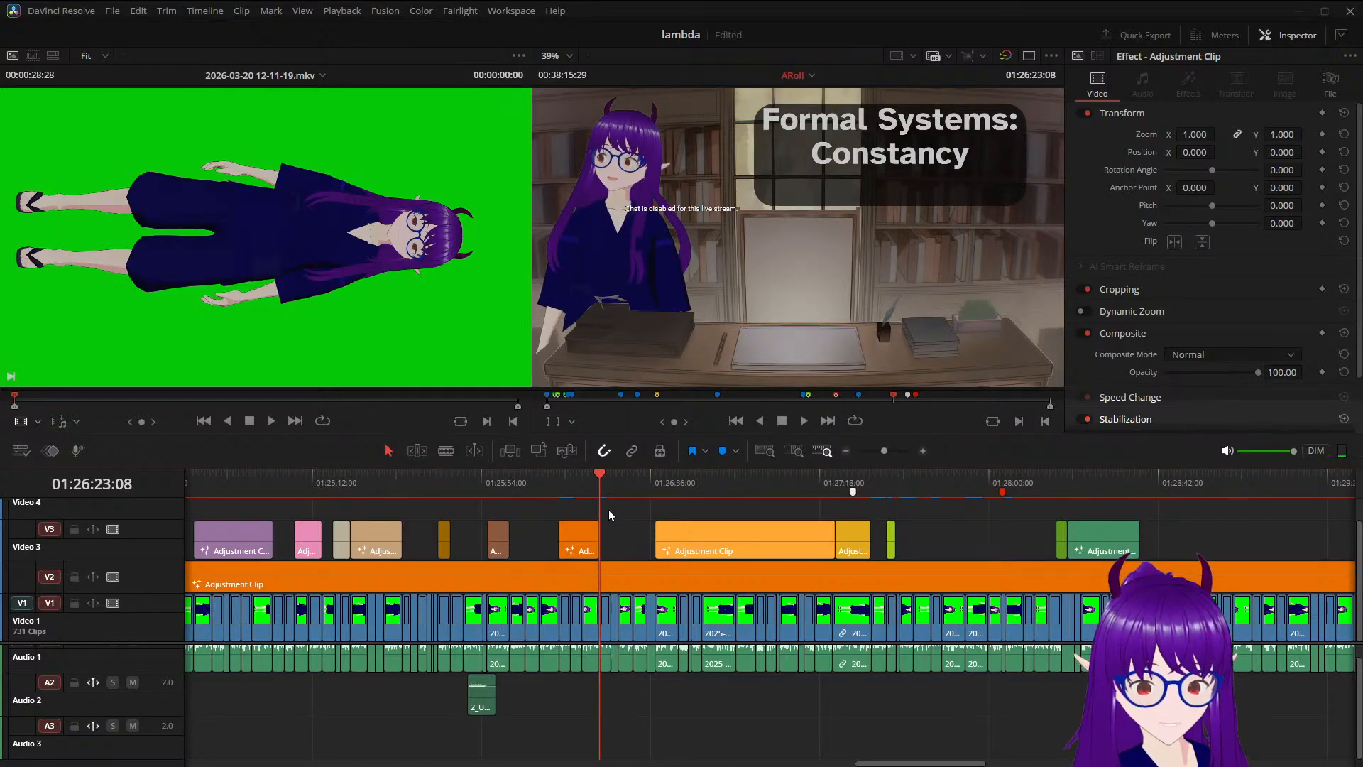
Lock Video 2 and delete all clips on Video 3, Video 1 and Audio 1 between the playhead and the red marker
drag(611, 501, 1000, 689)
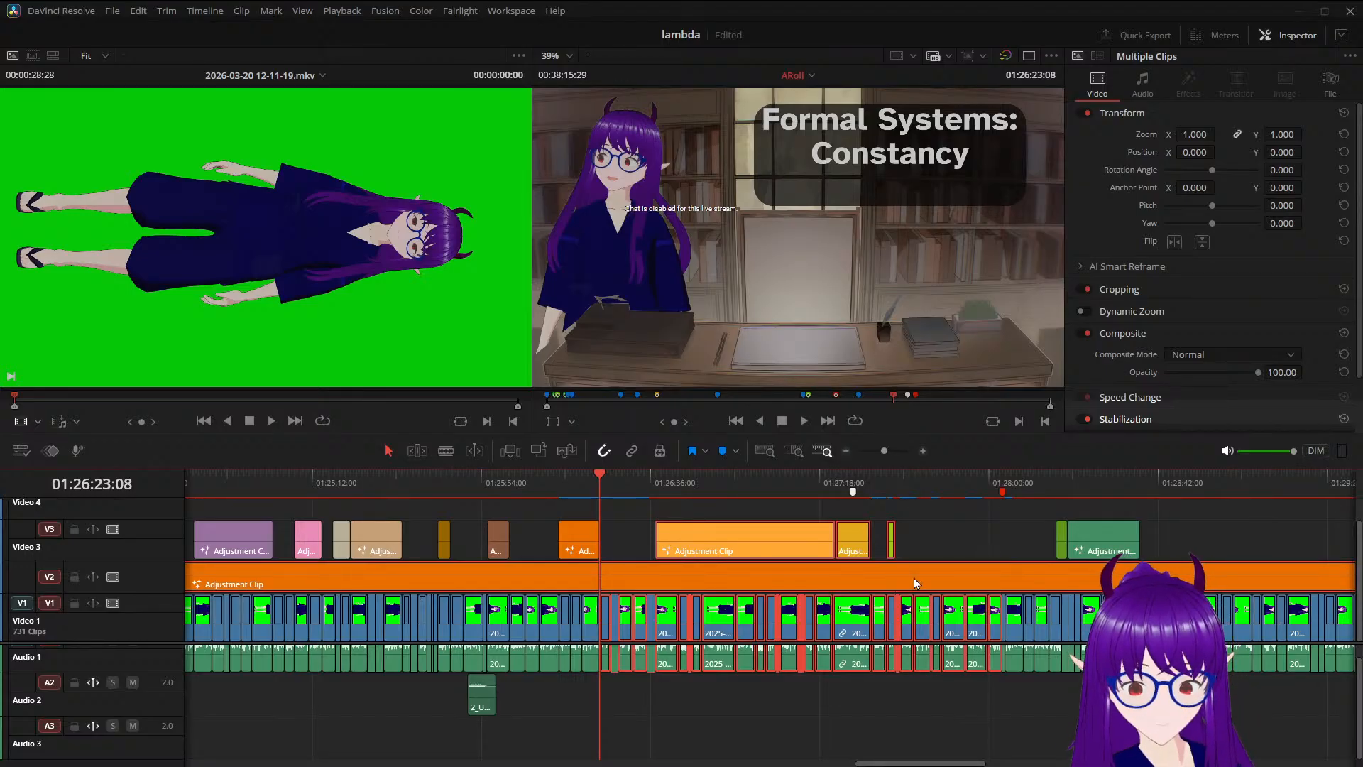
click(74, 576)
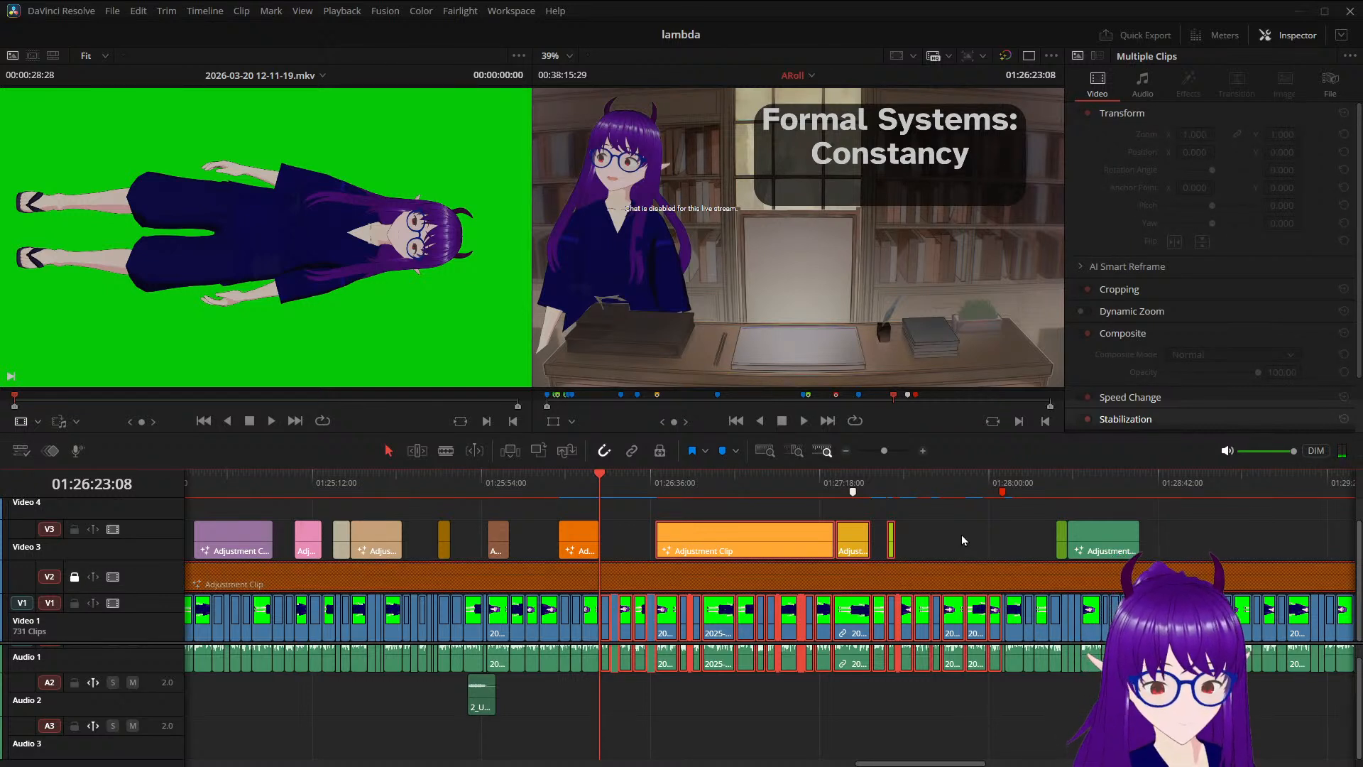
key(f)
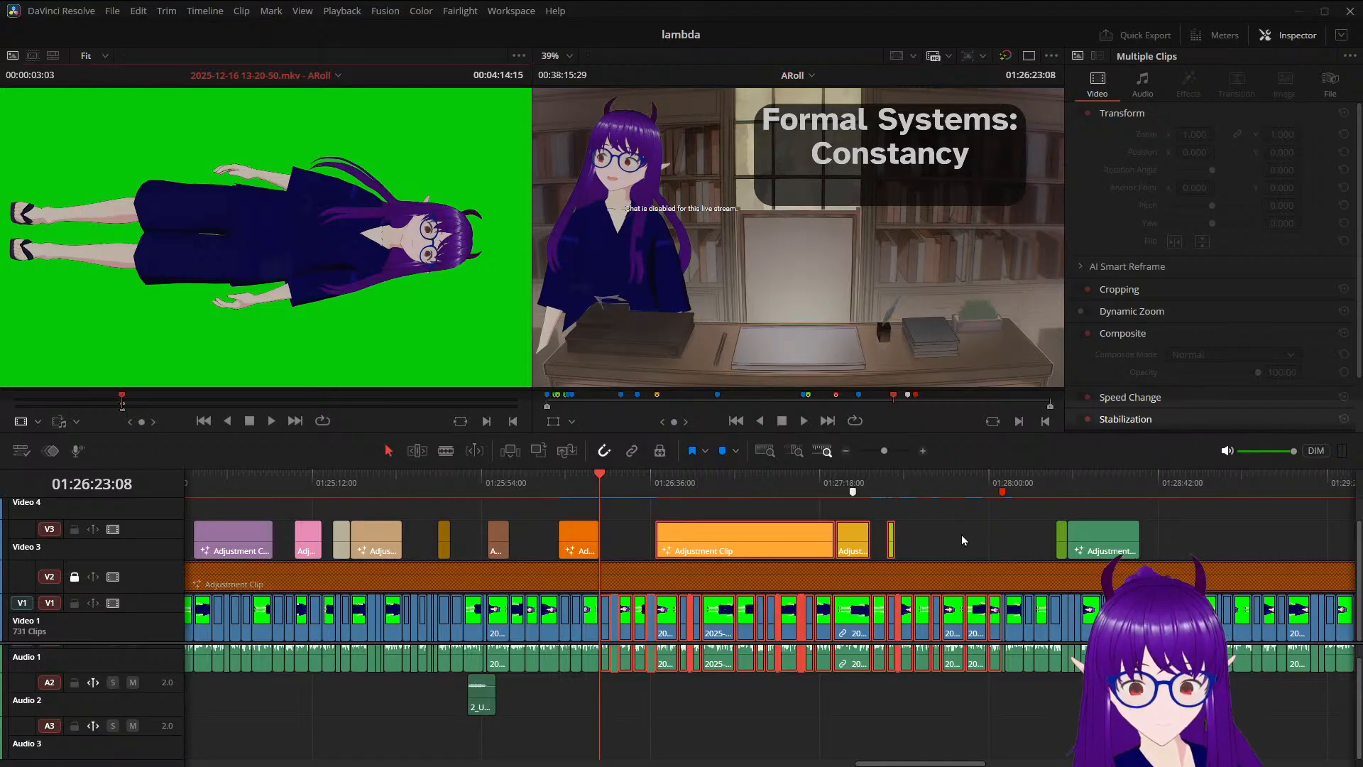
click(973, 539)
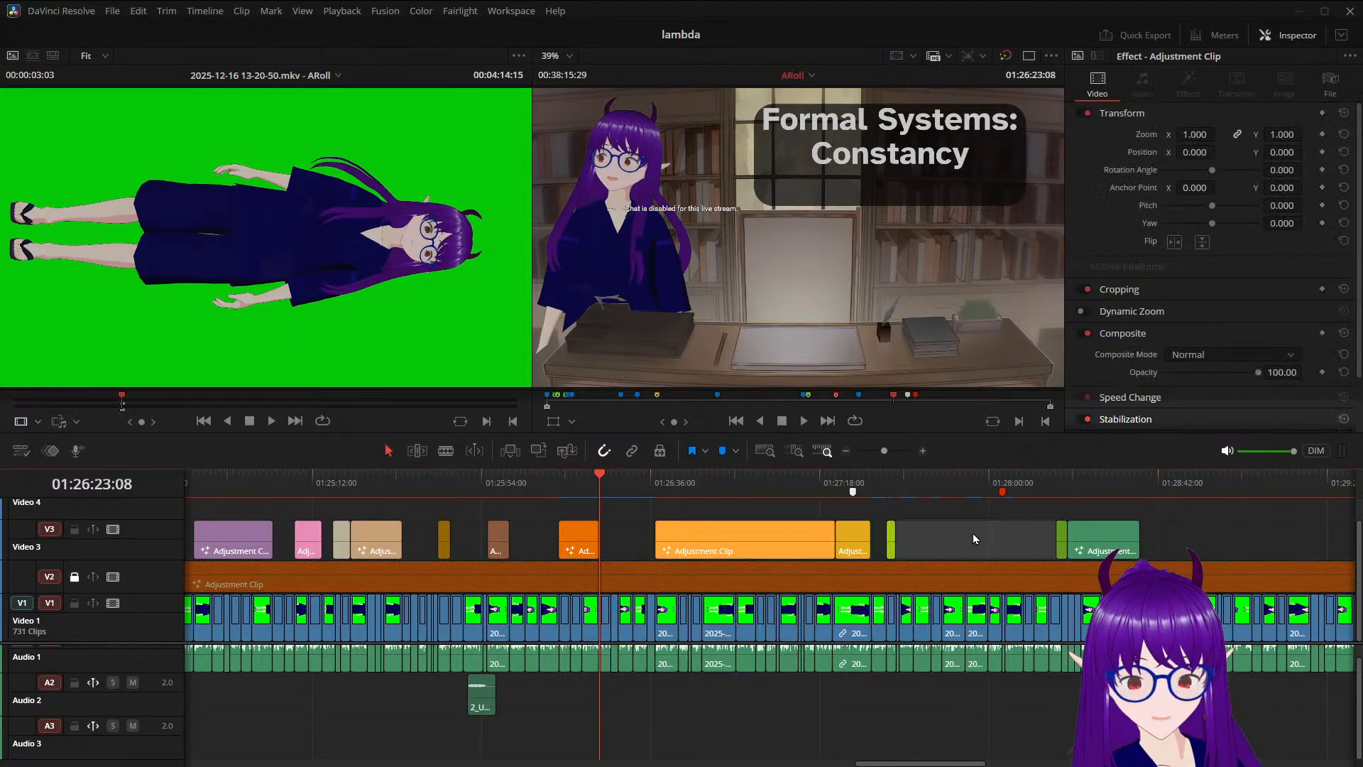
click(604, 536)
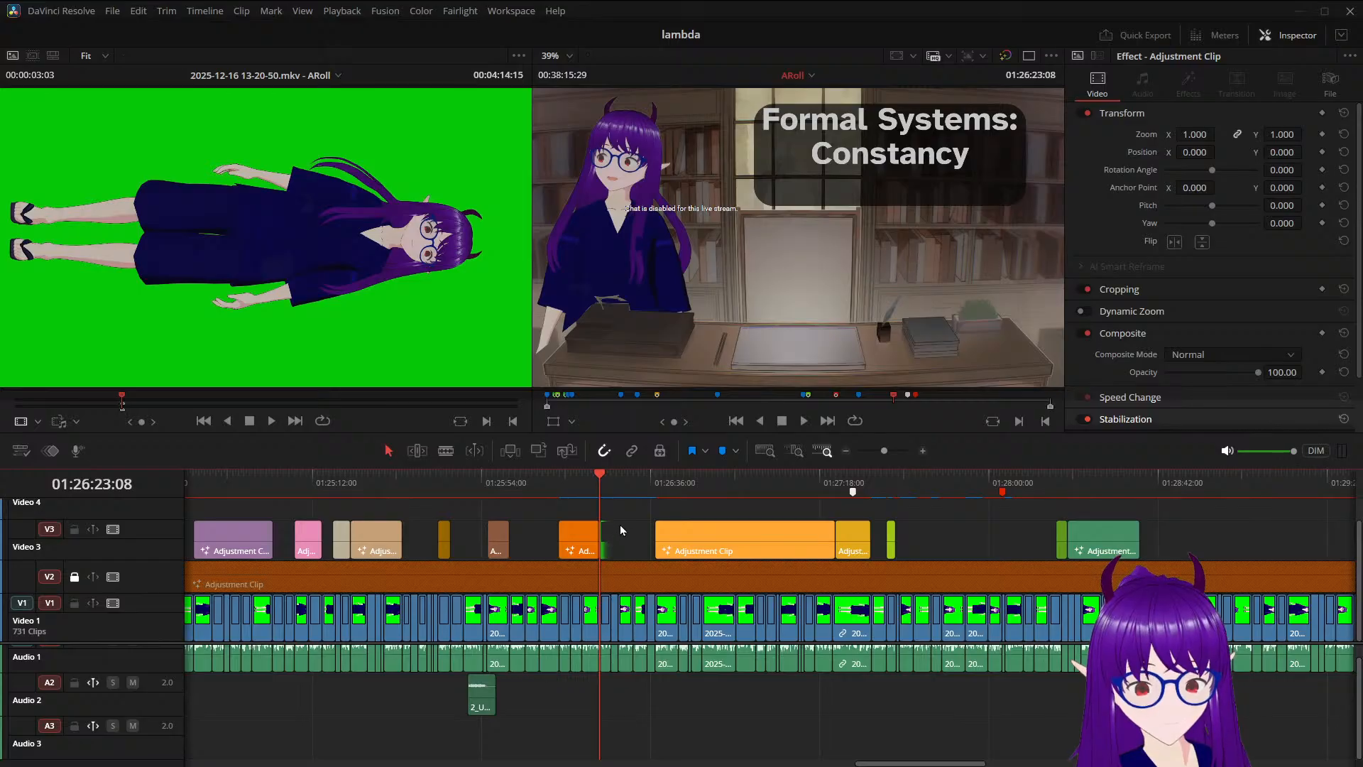
mouse_move(611, 509)
mouse_down()
mouse_move(926, 694)
mouse_move(997, 710)
mouse_up()
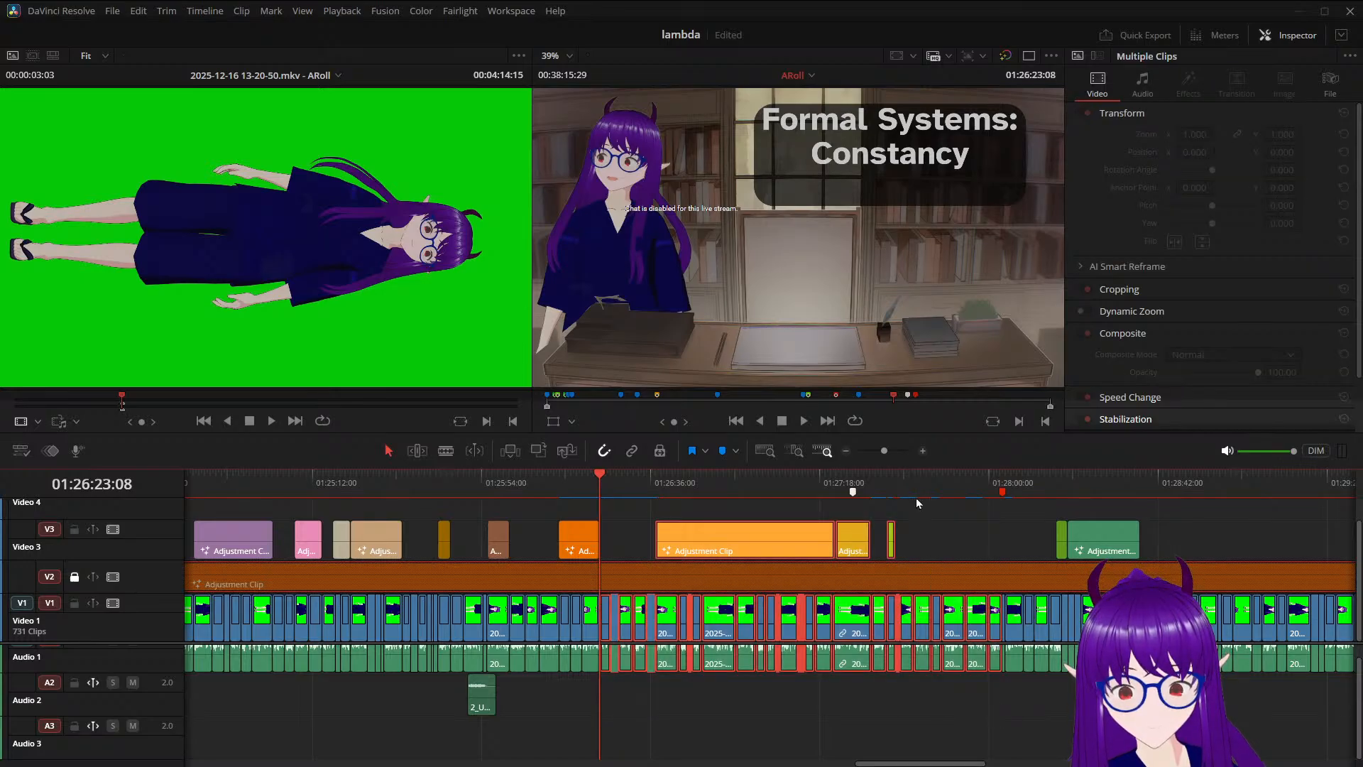
key(BackSpace)
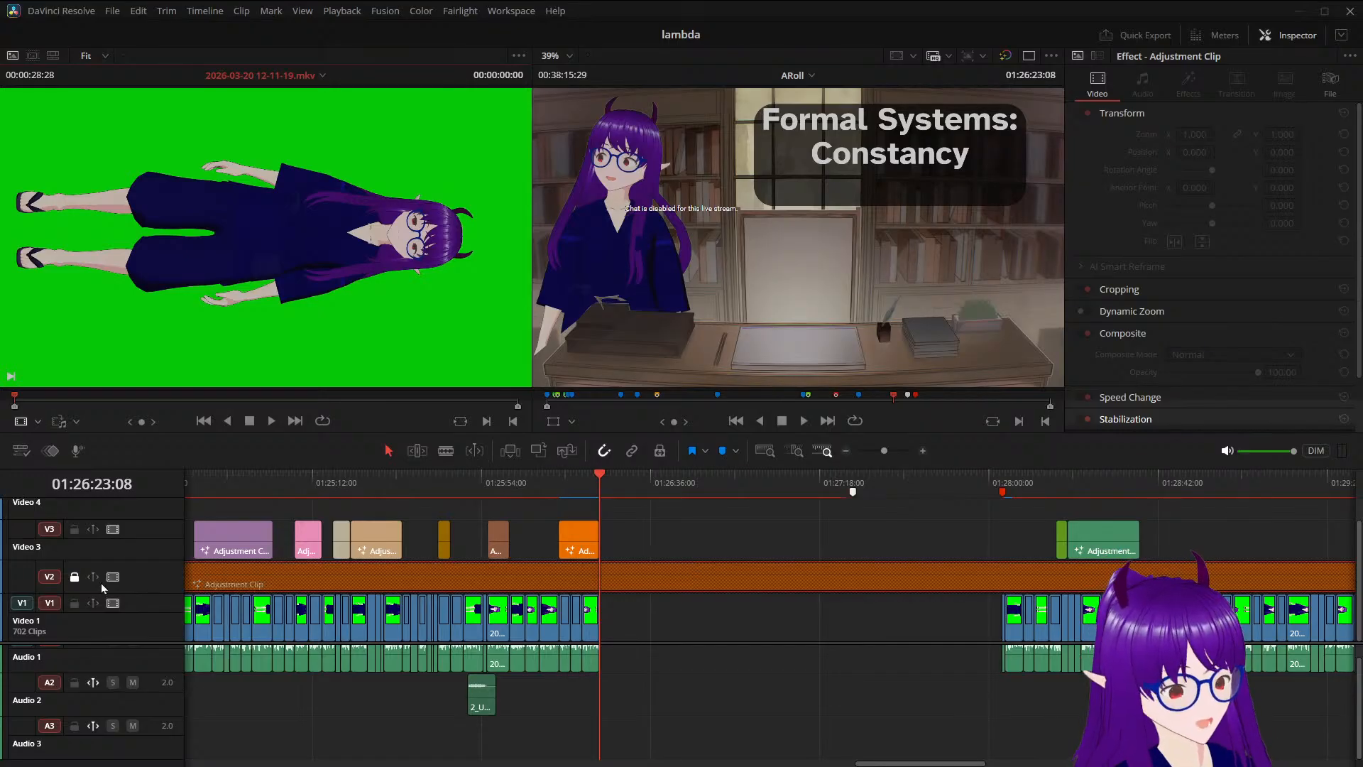
Unlock Video 2, place the correction 2 clip at 01:26:23:08 on Video 3 and Audio 3, and save the project
click(74, 577)
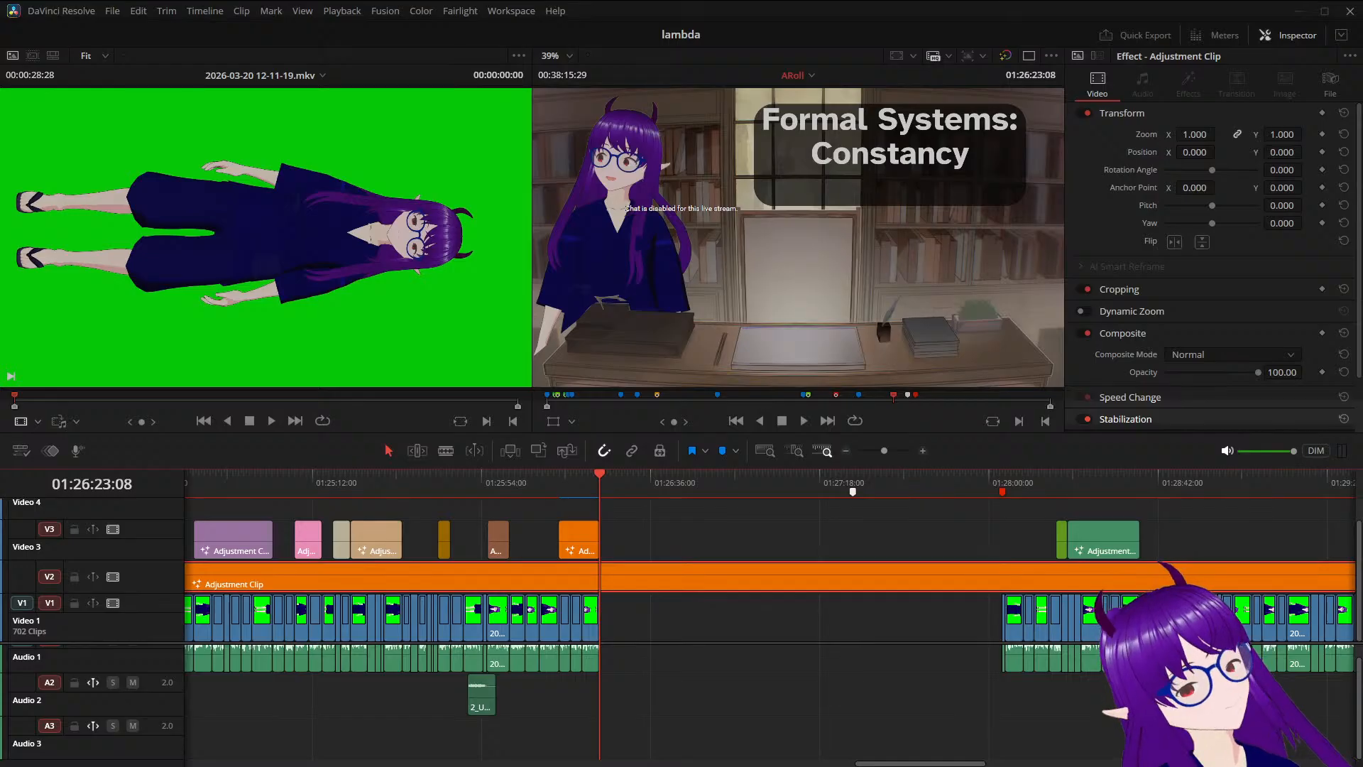
drag(442, 462, 603, 570)
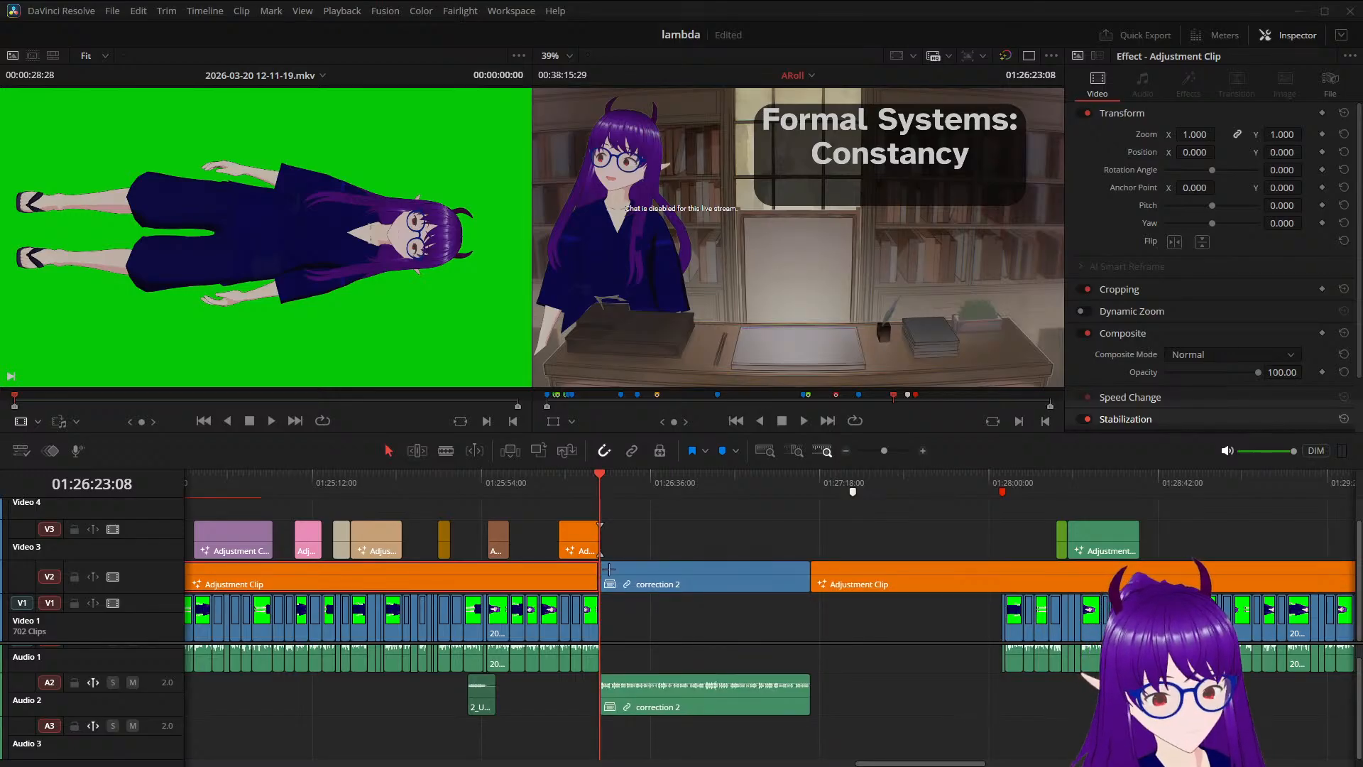
drag(604, 568, 605, 547)
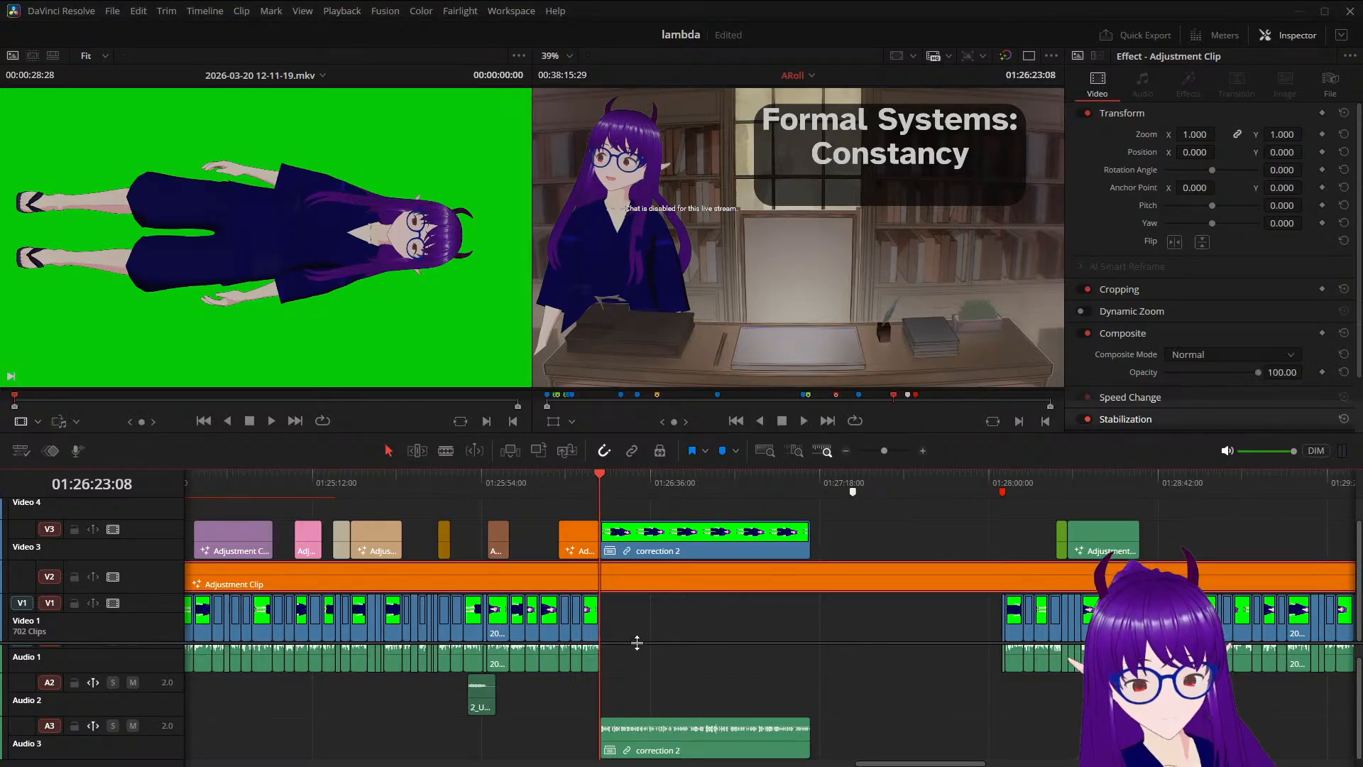
key(ctrl+s)
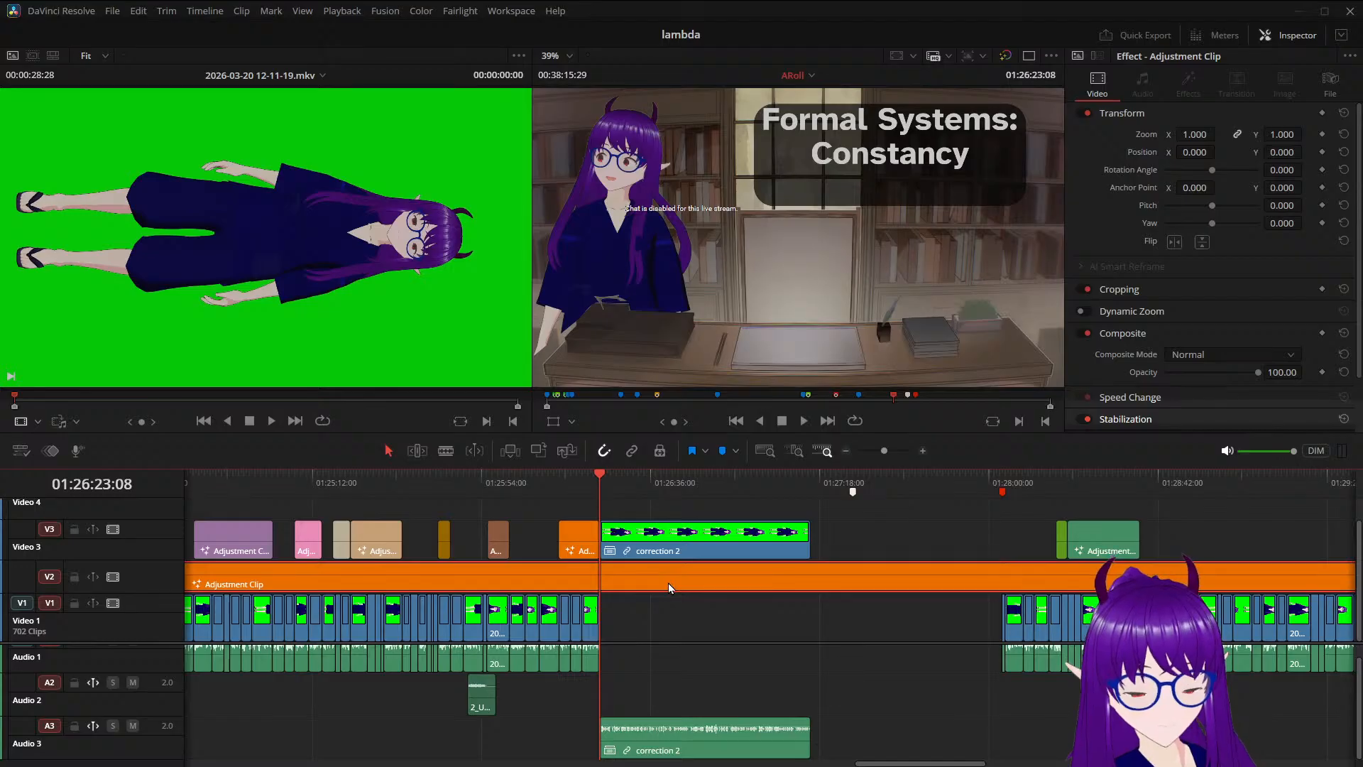
Split the long Video 2 adjustment clip at the start of correction 2 and at its end, 01:27:15:23
key(ctrl+b)
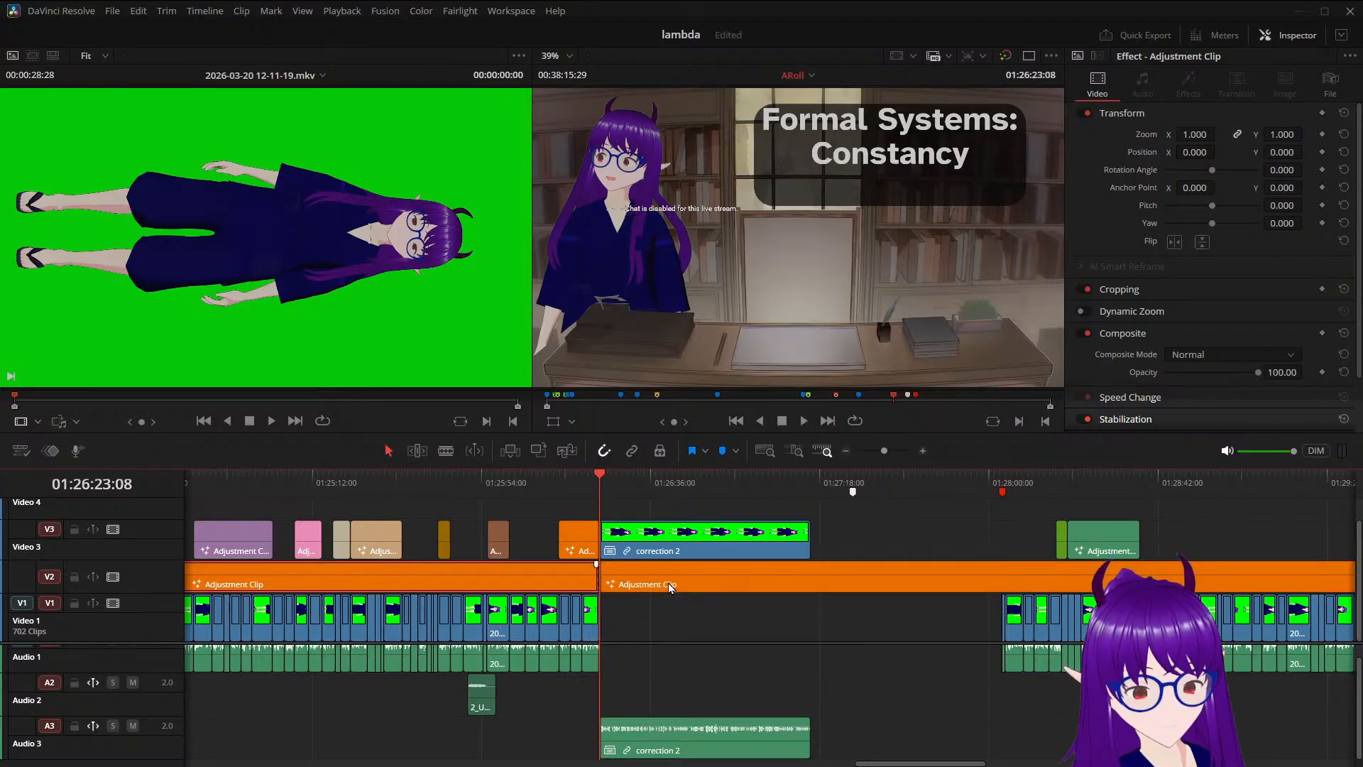
drag(600, 473, 805, 501)
key(ctrl+b)
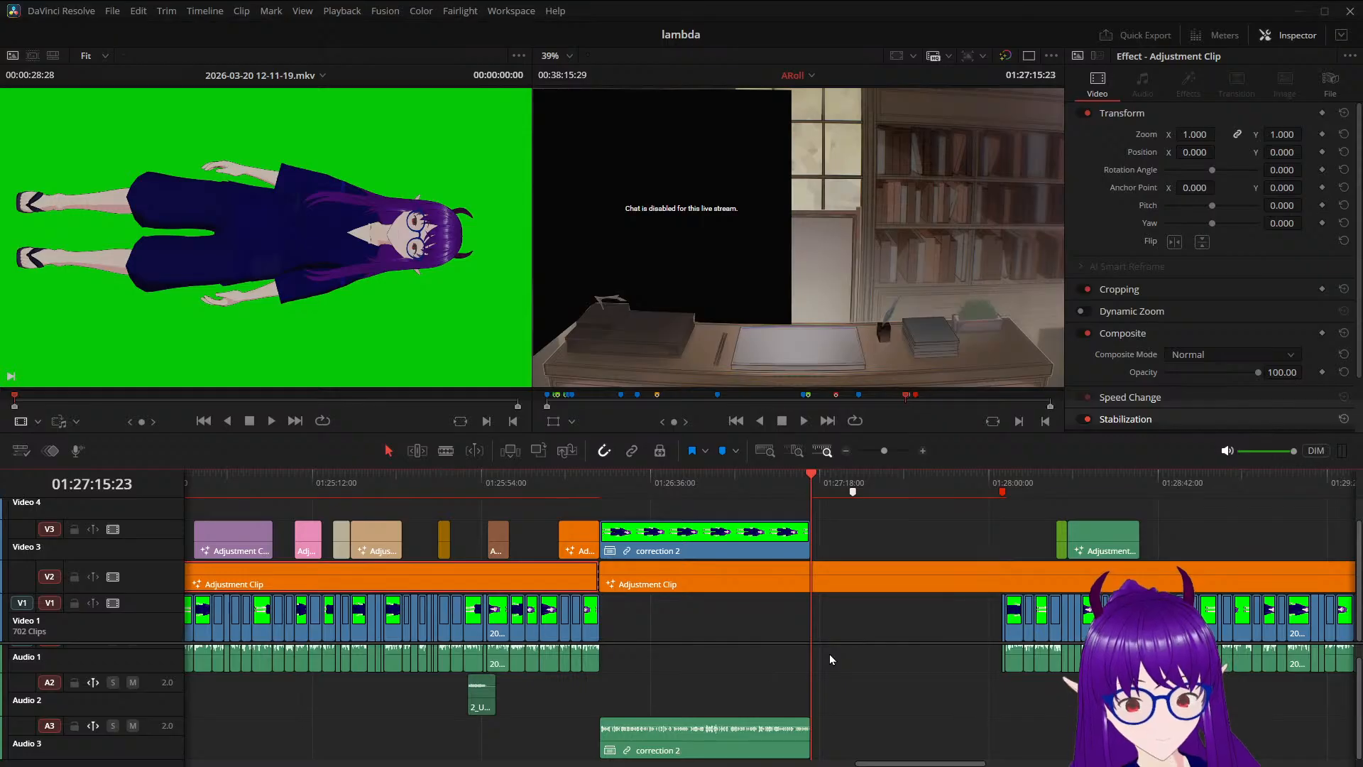
key(ctrl+b)
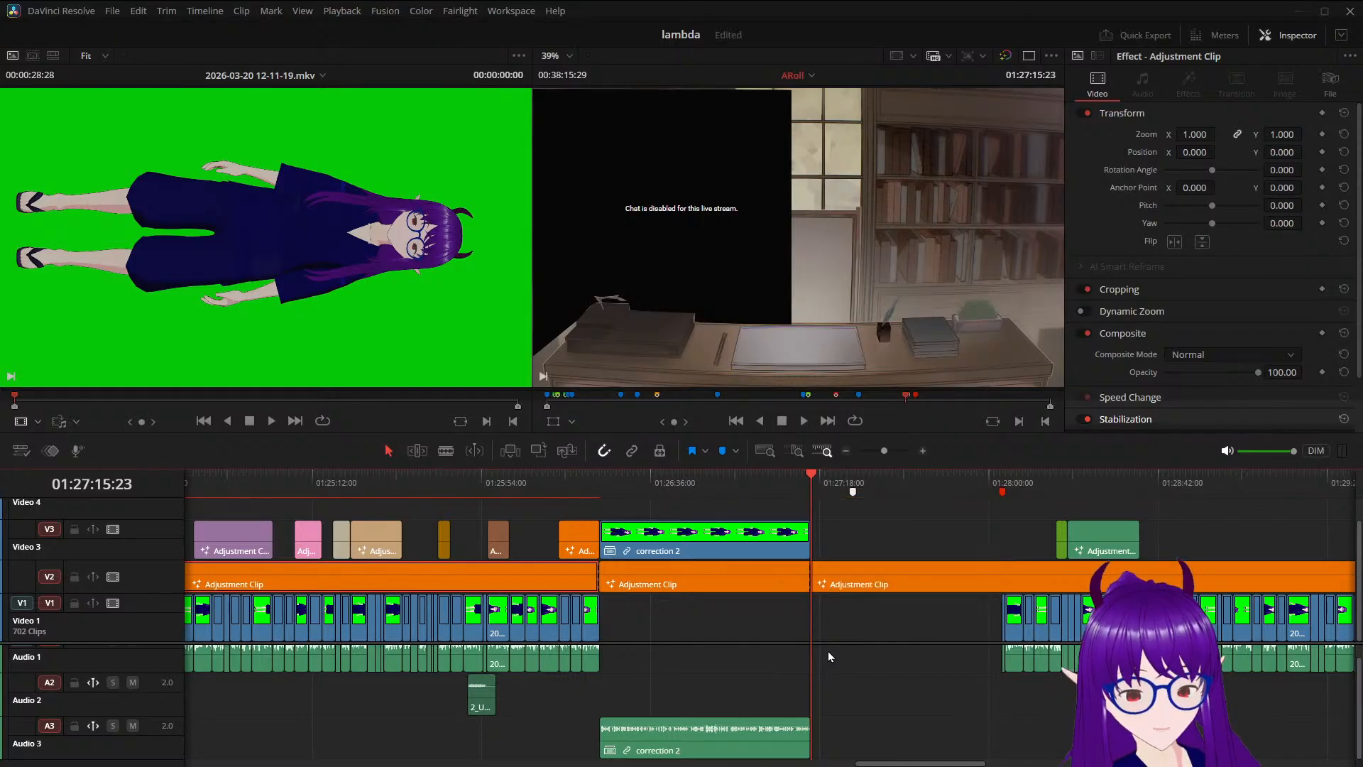
Move the adjustment clip piece beneath correction 2 up to Video 4, directly above it, and save the project
click(710, 551)
click(682, 584)
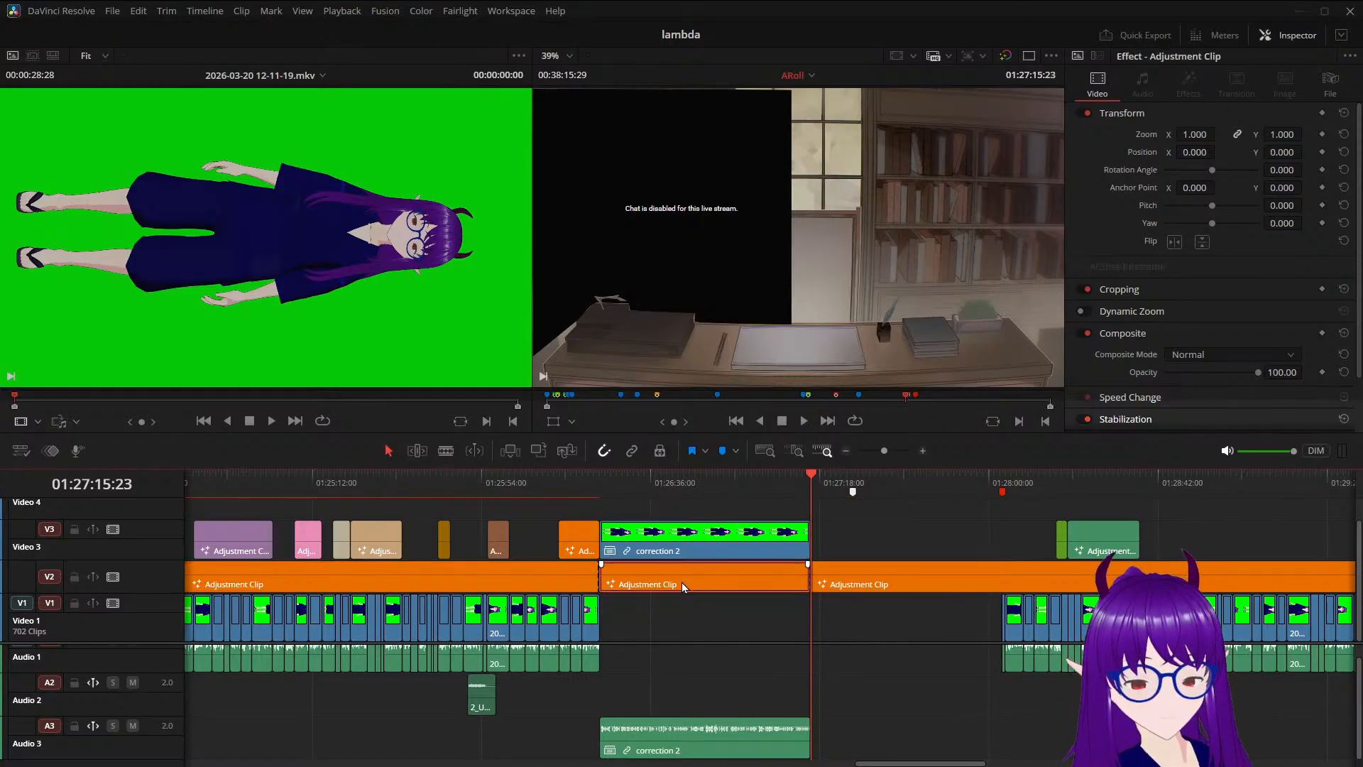
scroll(696, 636, down, 3)
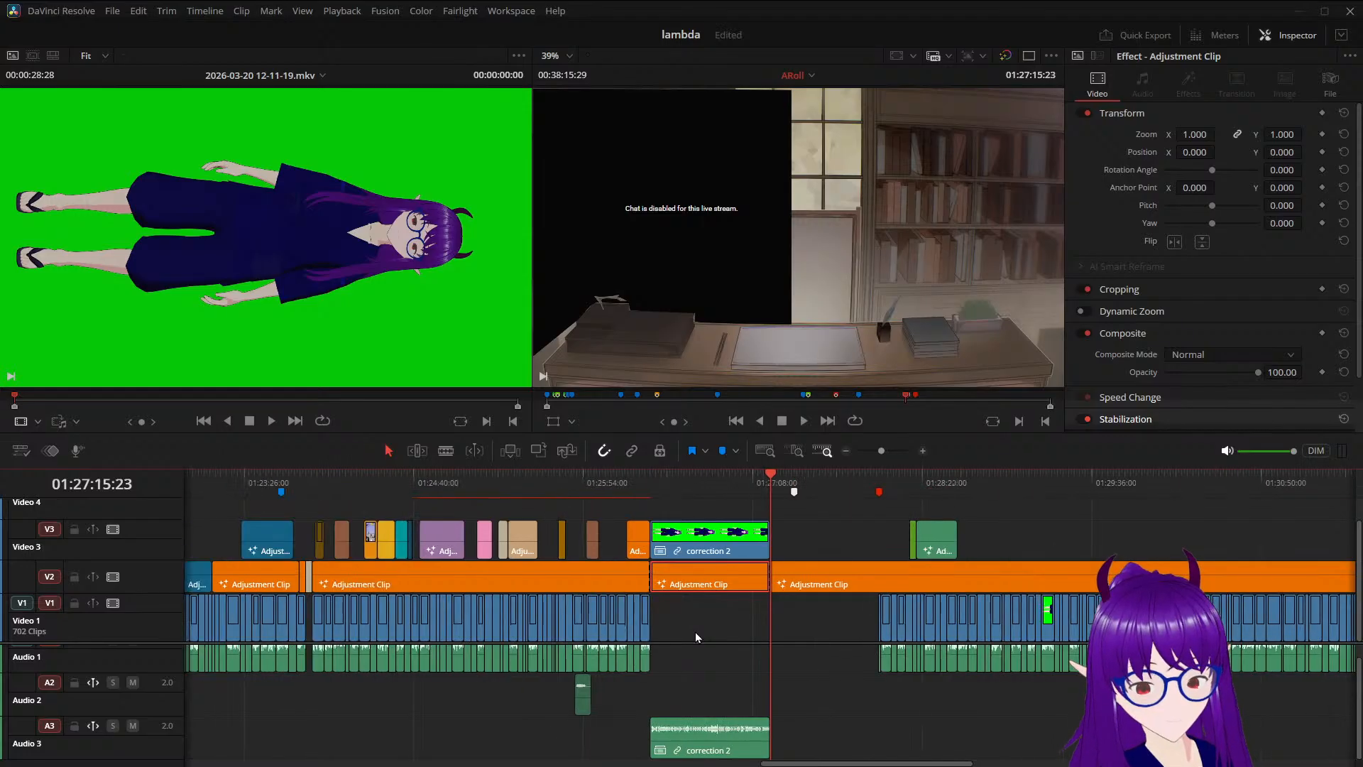
scroll(670, 638, up, 2)
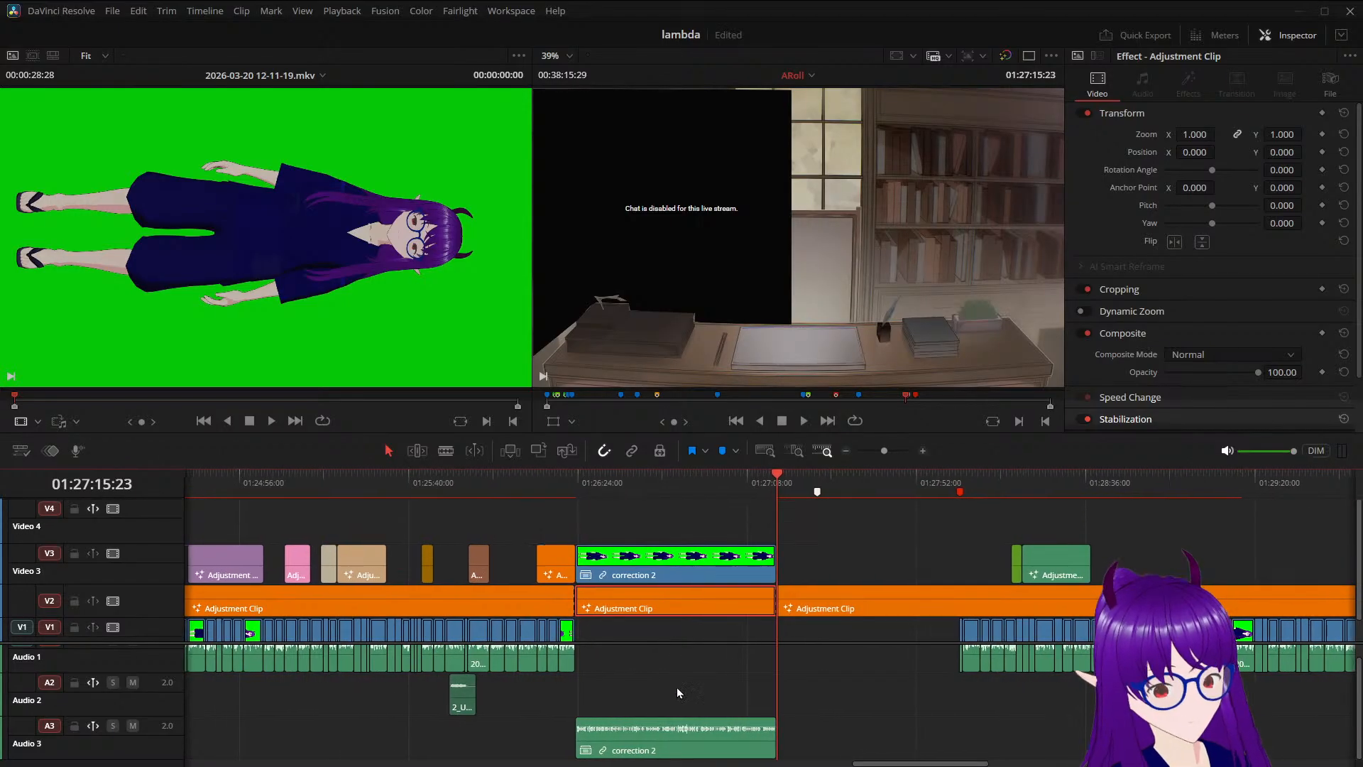
drag(653, 605, 654, 543)
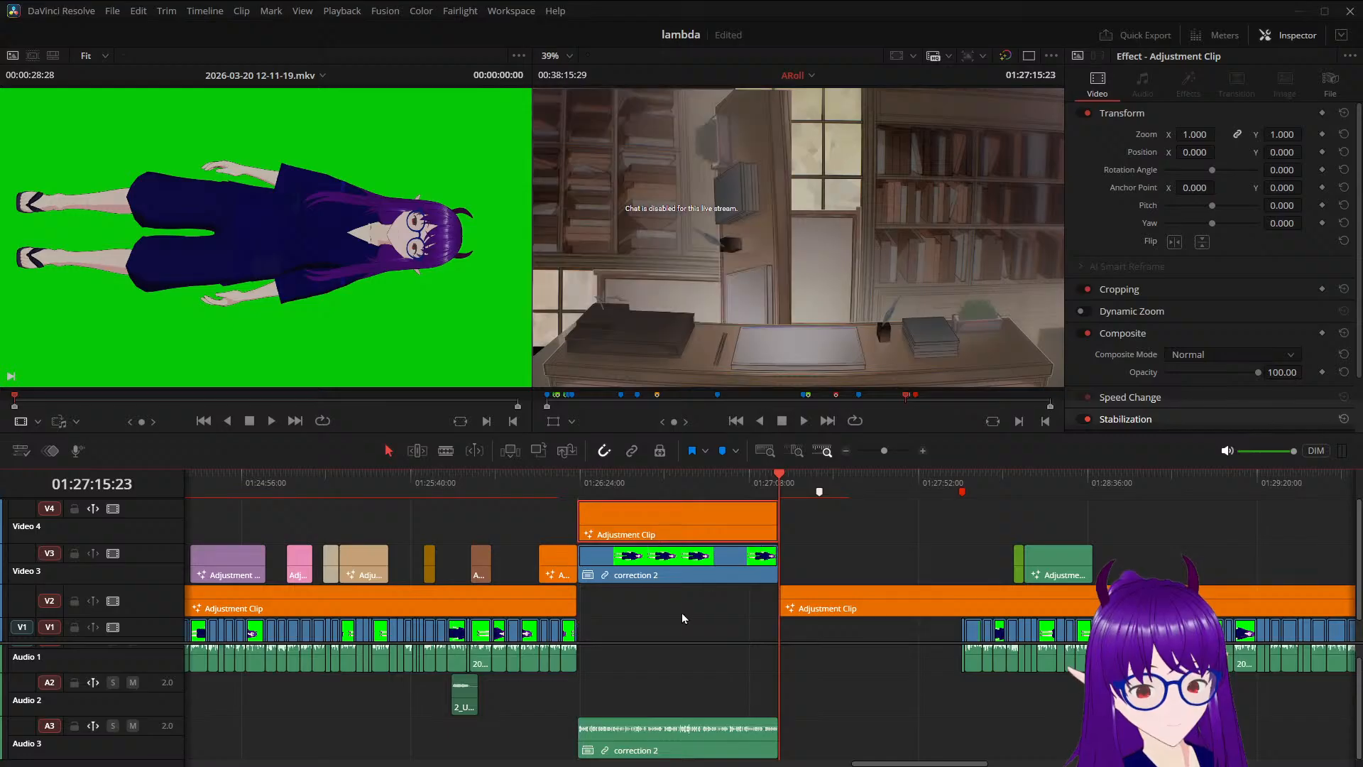
key(ctrl+s)
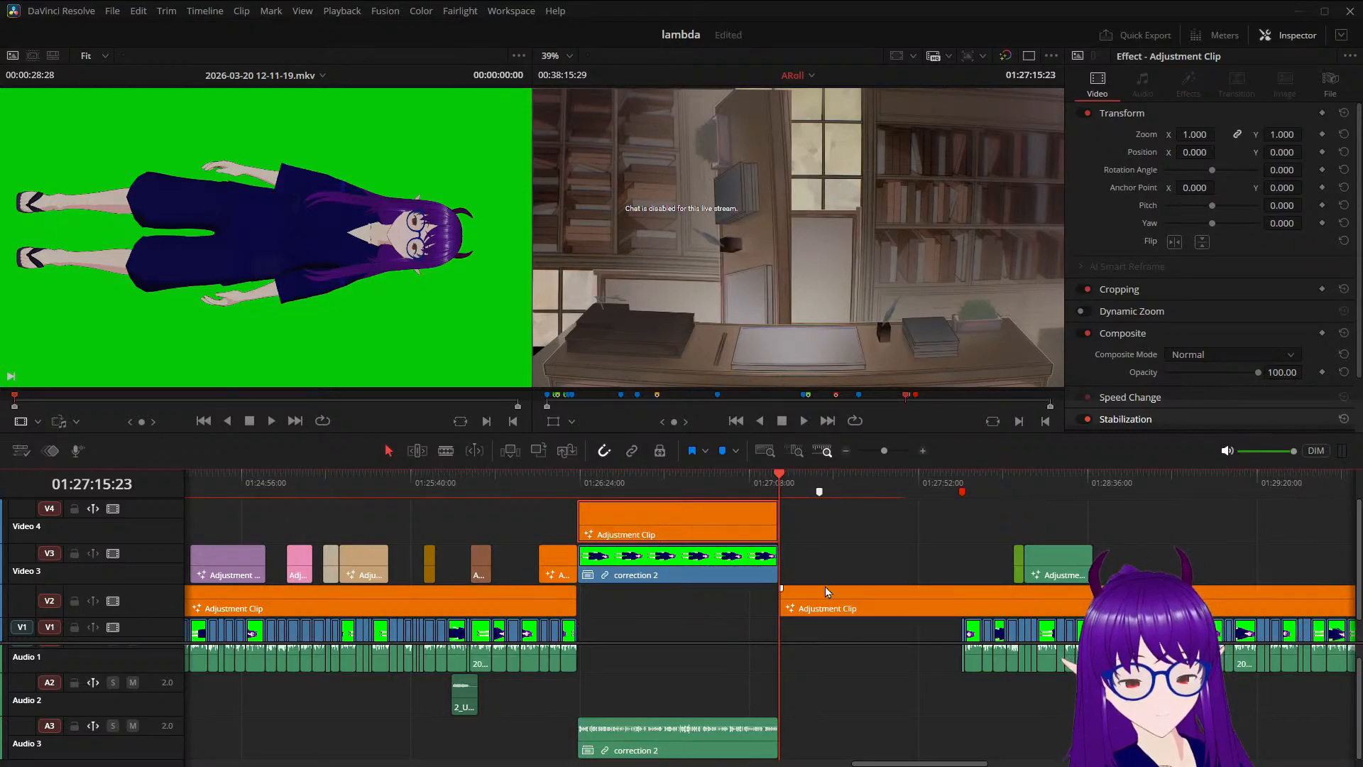
Trim the Video 3 adjustment clip and extend the Video 2 one so both end at 01:26:23:12, just before correction 2
scroll(776, 481, up, 5)
drag(773, 481, 211, 507)
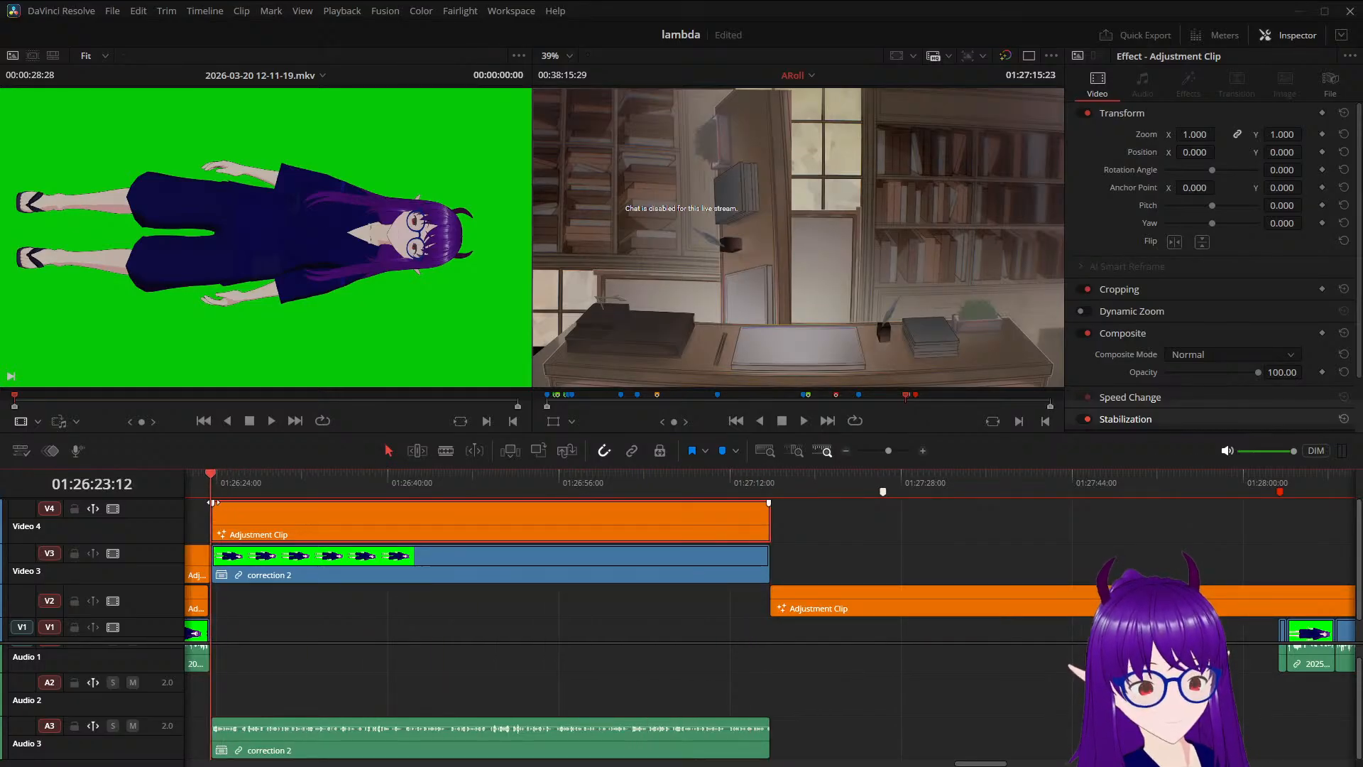
scroll(344, 657, down, 2)
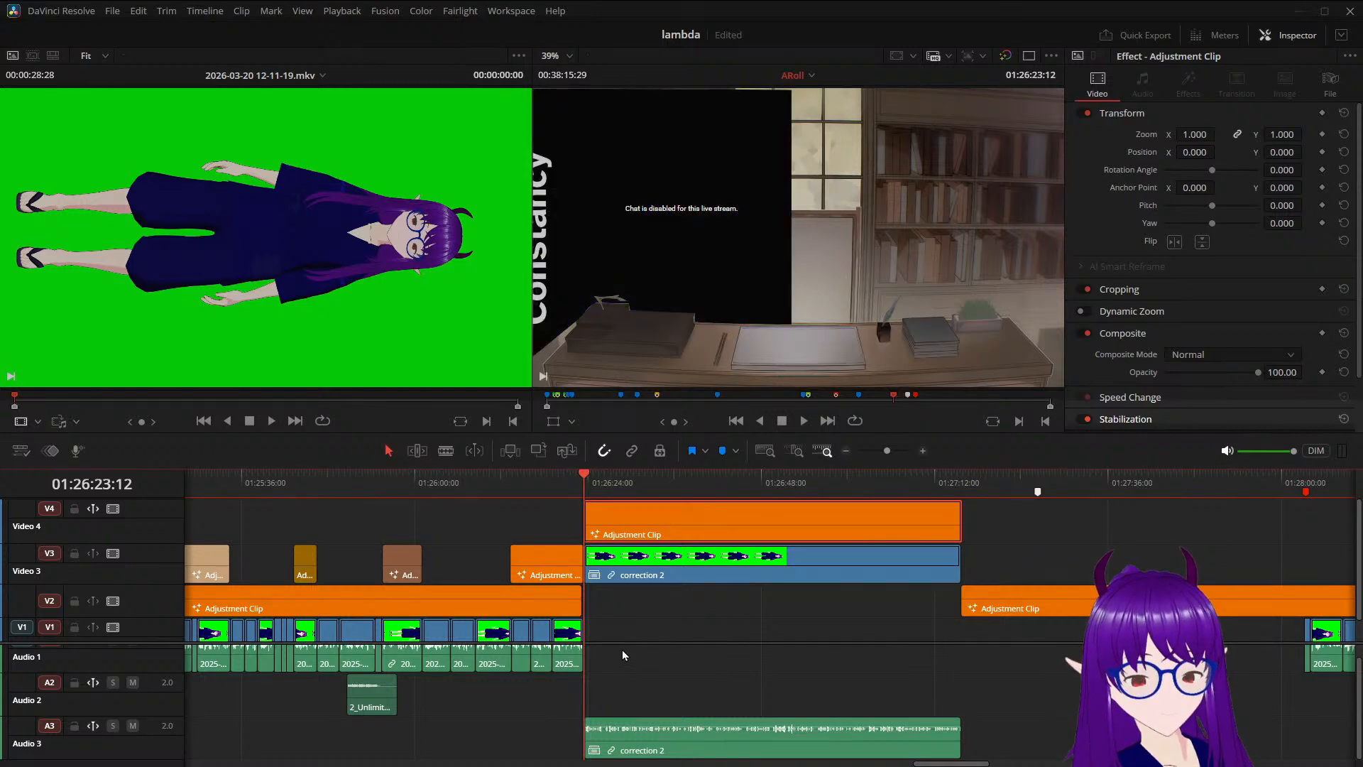
scroll(622, 650, up, 6)
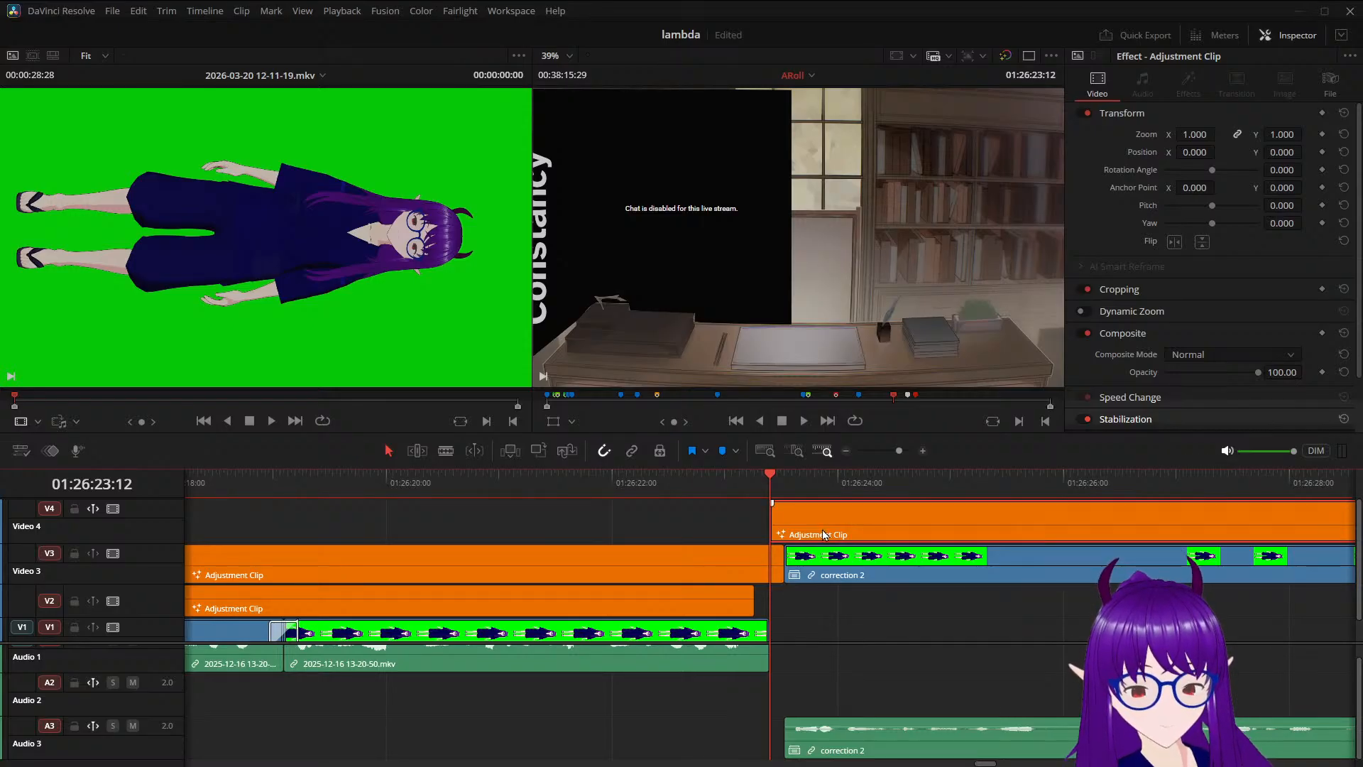
scroll(828, 640, up, 3)
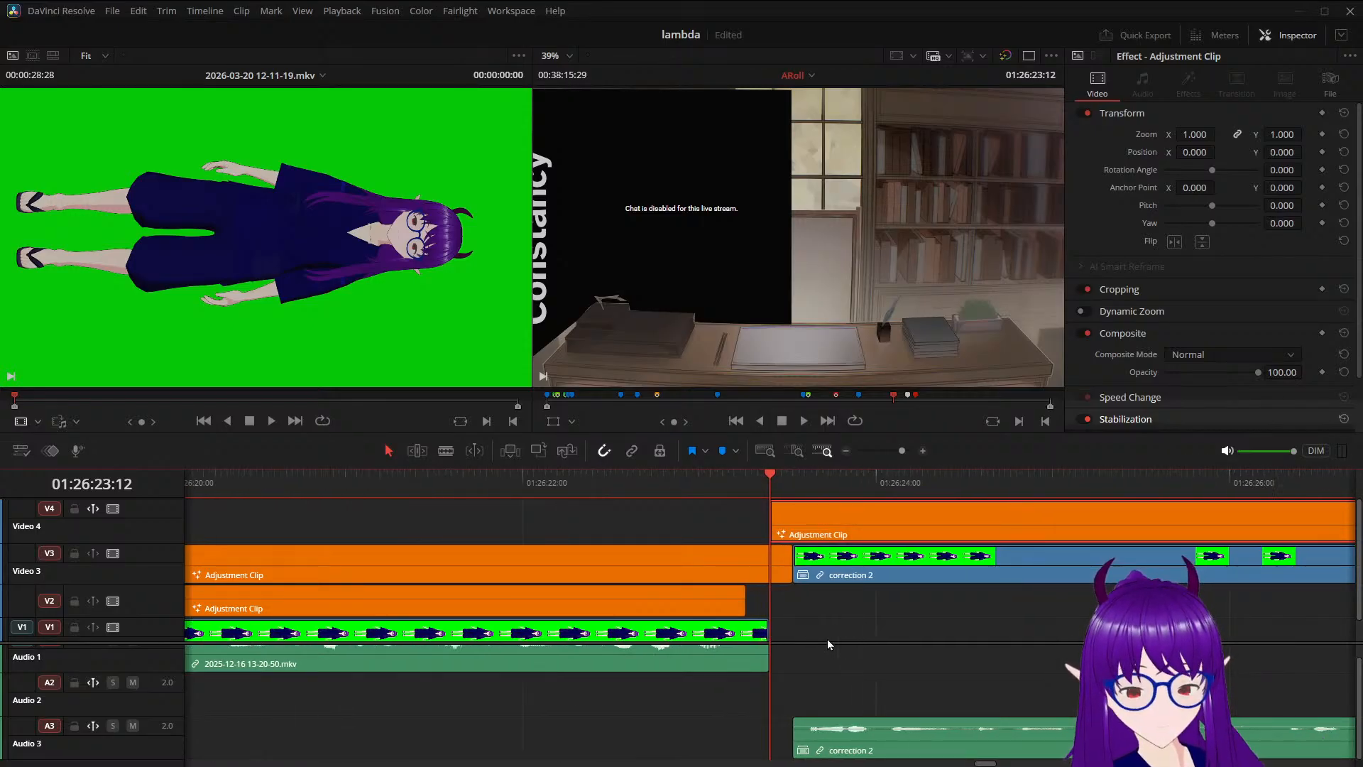
scroll(828, 639, down, 1)
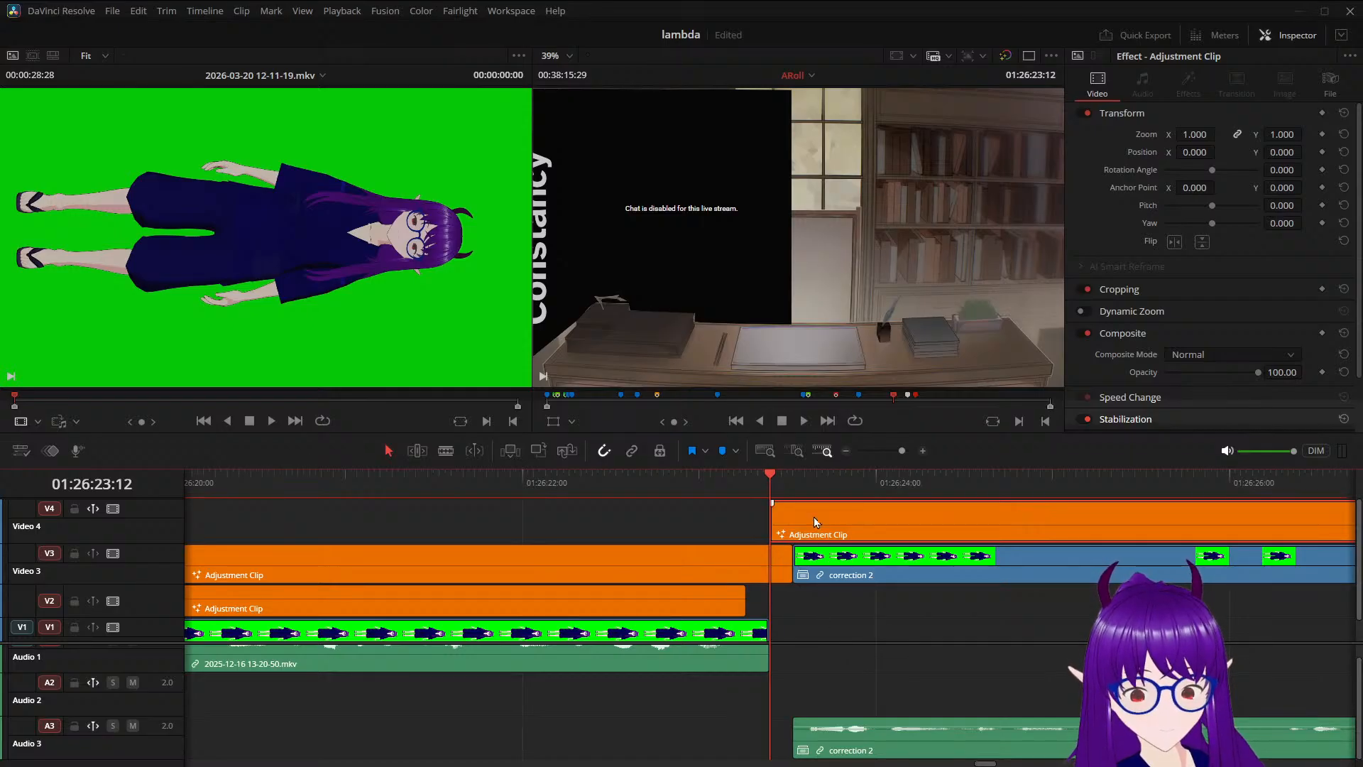
click(779, 567)
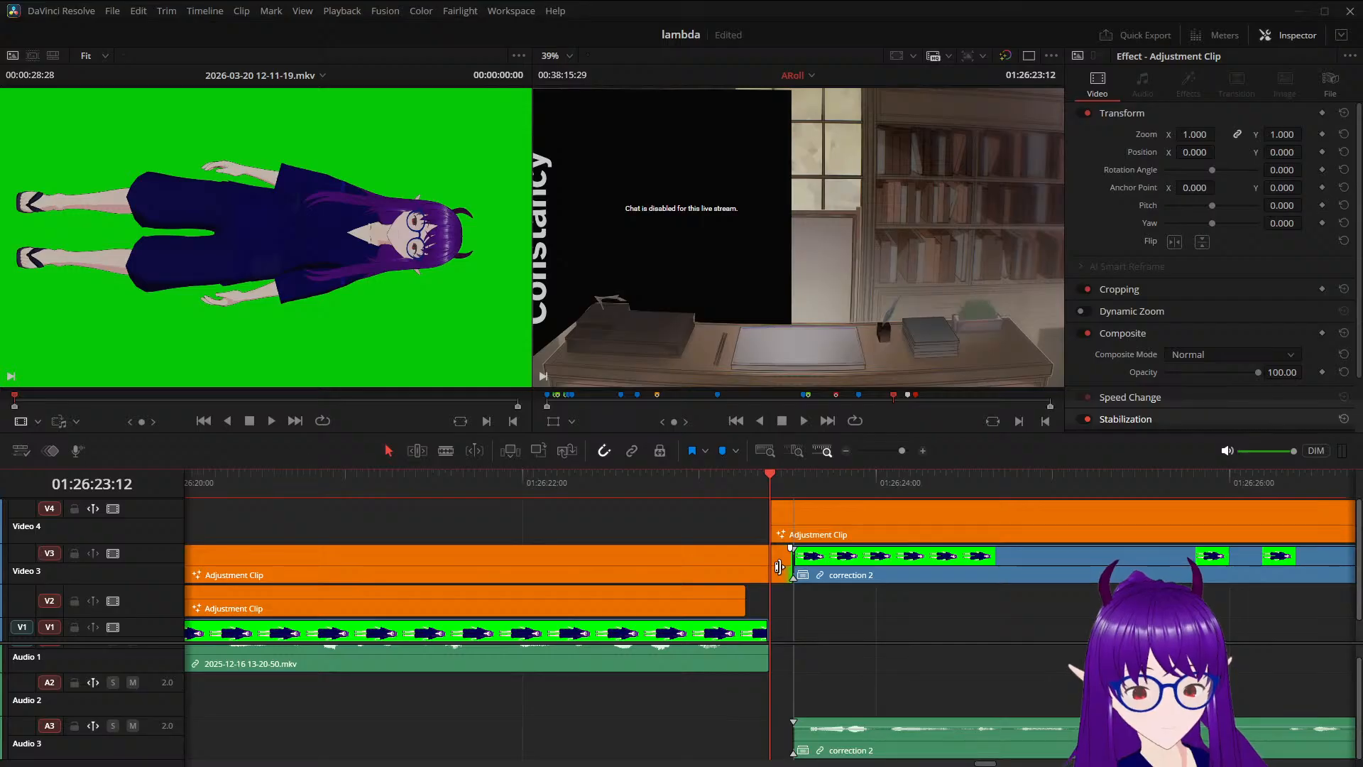
scroll(811, 633, down, 5)
scroll(811, 634, up, 6)
drag(776, 568, 769, 599)
Move the linked correction 2 video and audio so they start at 01:26:23:12, in line with the Video 4 adjustment clip
click(828, 578)
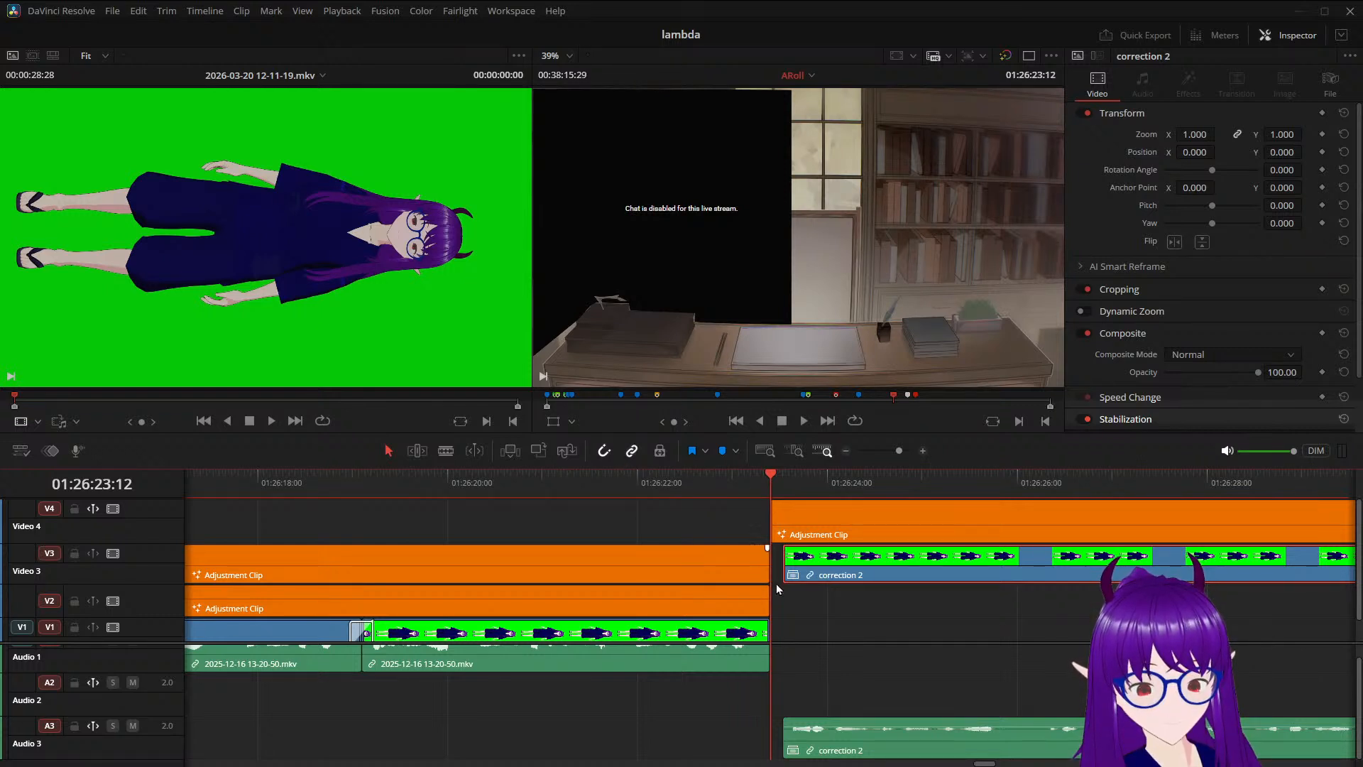
double_click(860, 570)
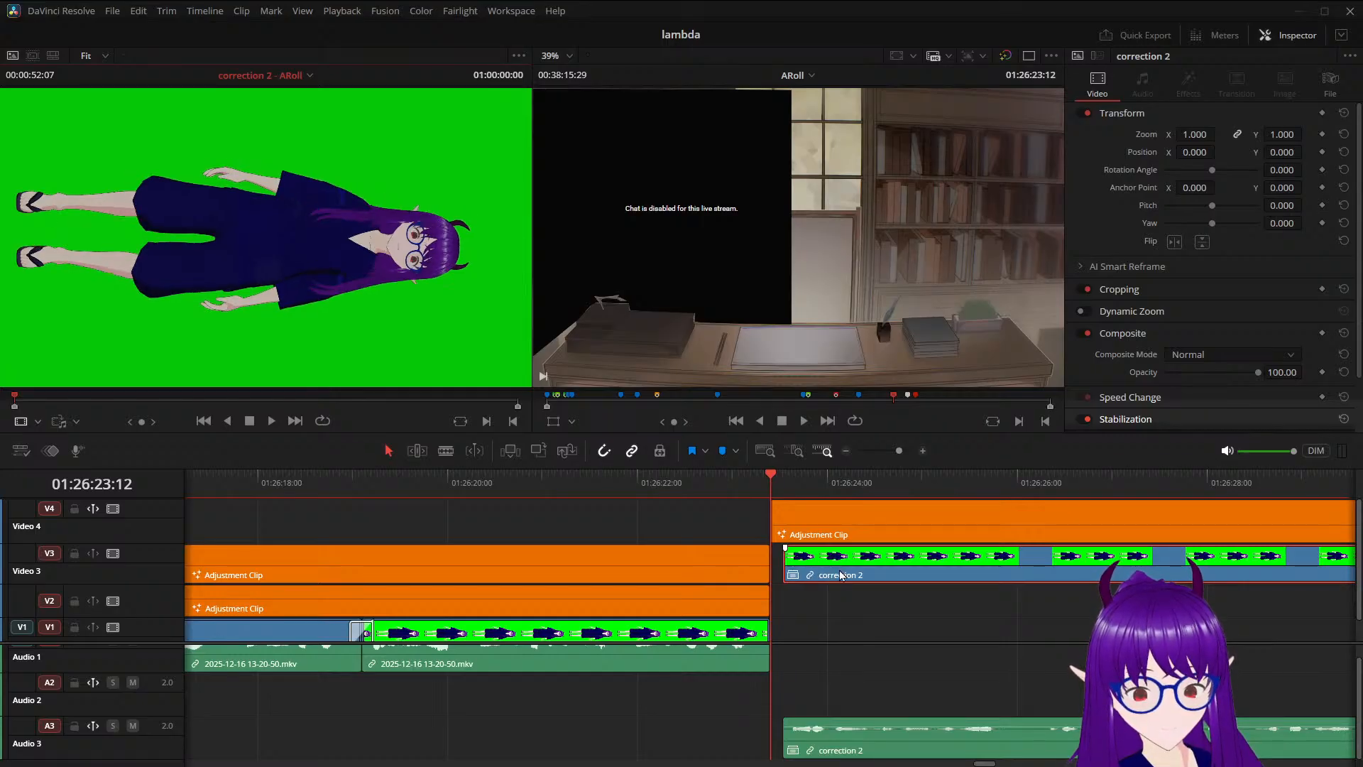
click(852, 643)
click(864, 743)
drag(859, 578, 847, 578)
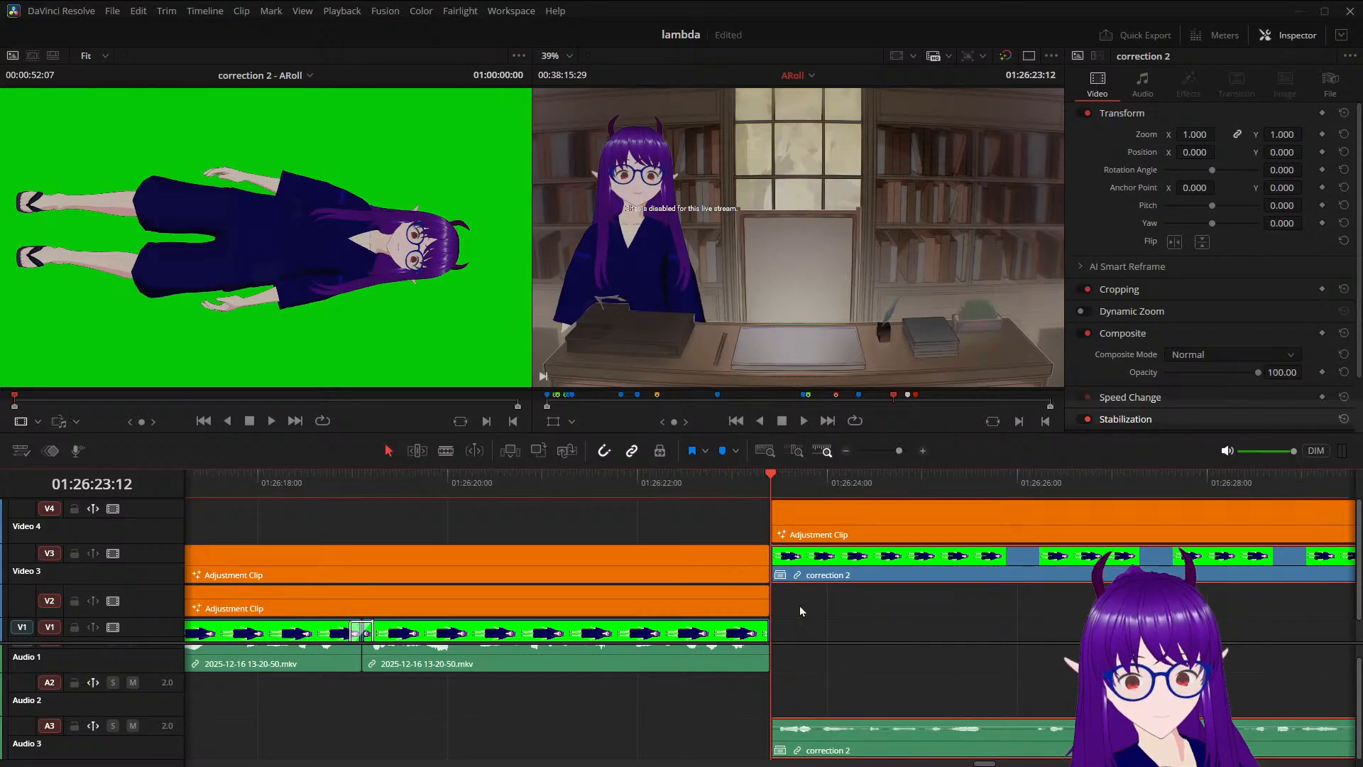
Play the opening of correction 2 to check the cut into it
scroll(825, 637, down, 3)
scroll(825, 638, down, 3)
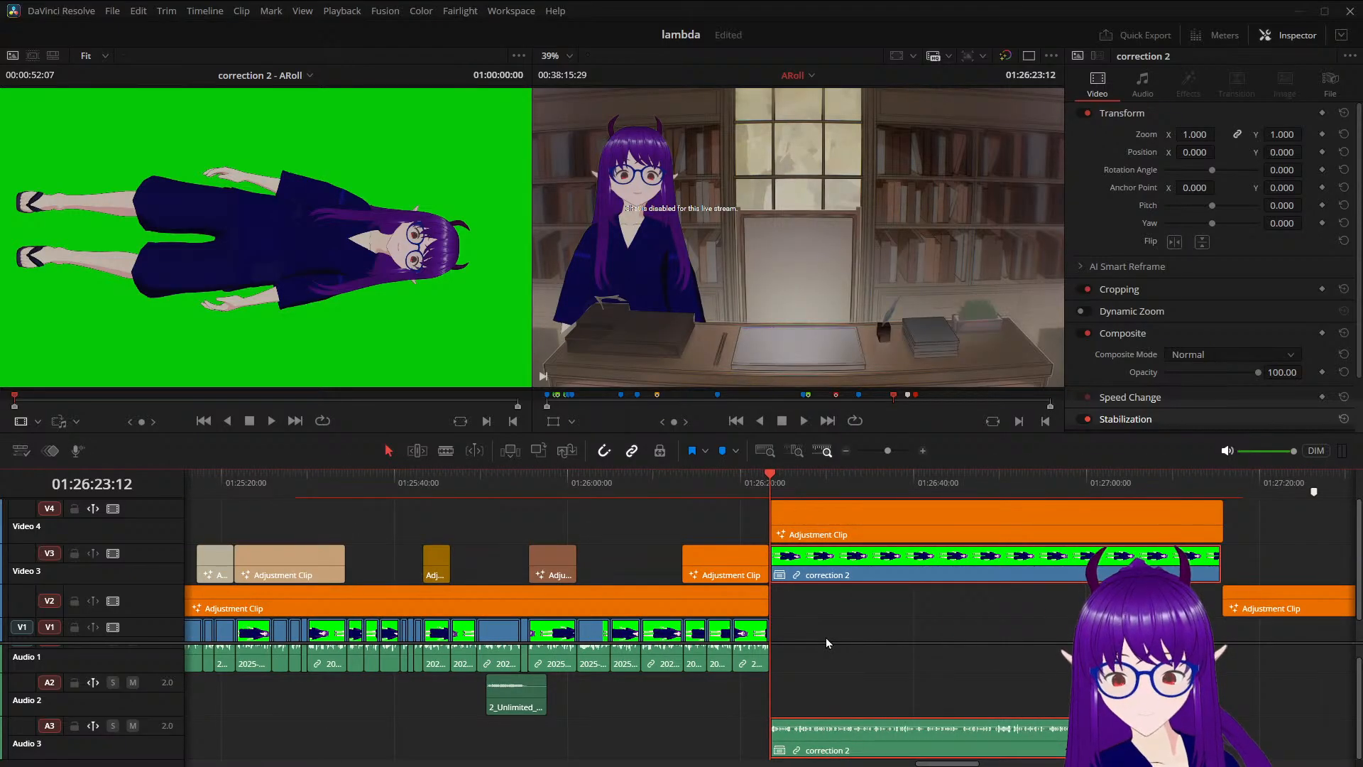
key(space)
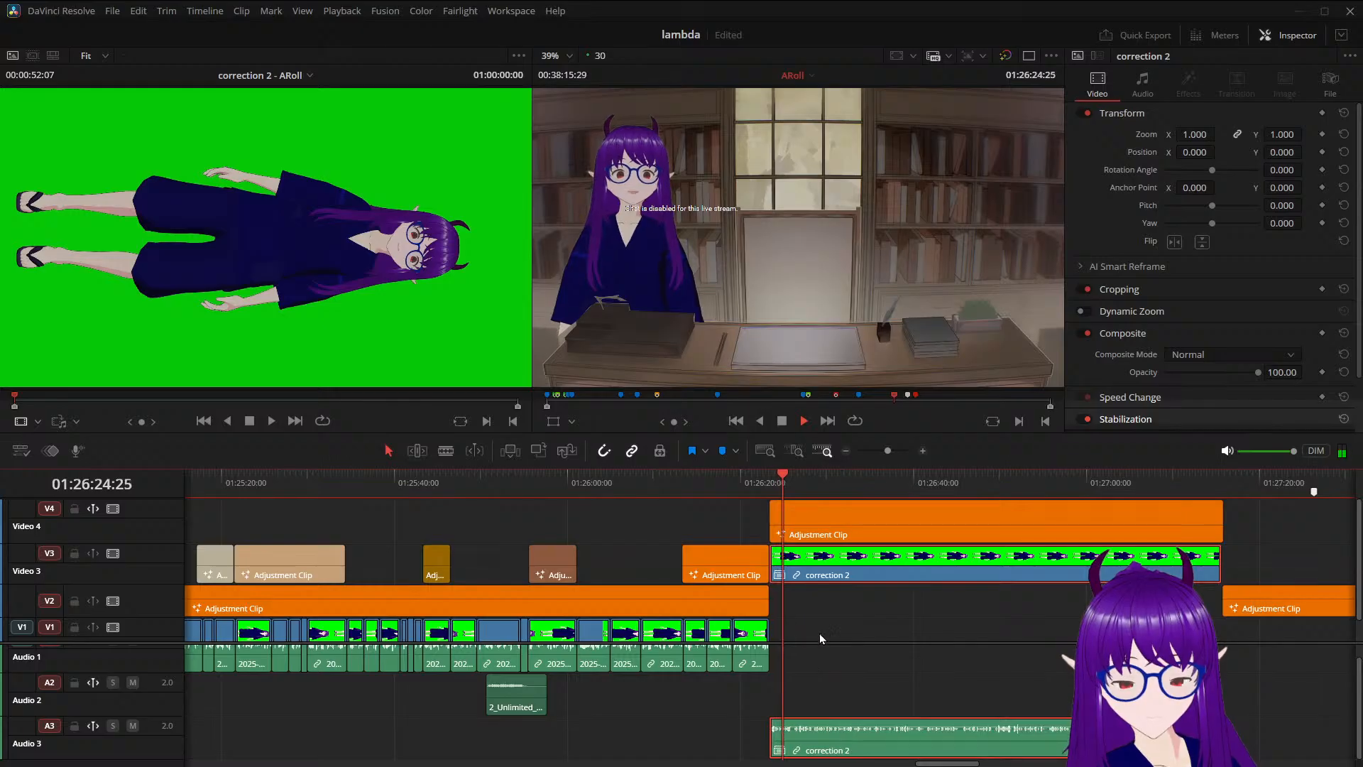
key(space)
scroll(820, 632, down, 3)
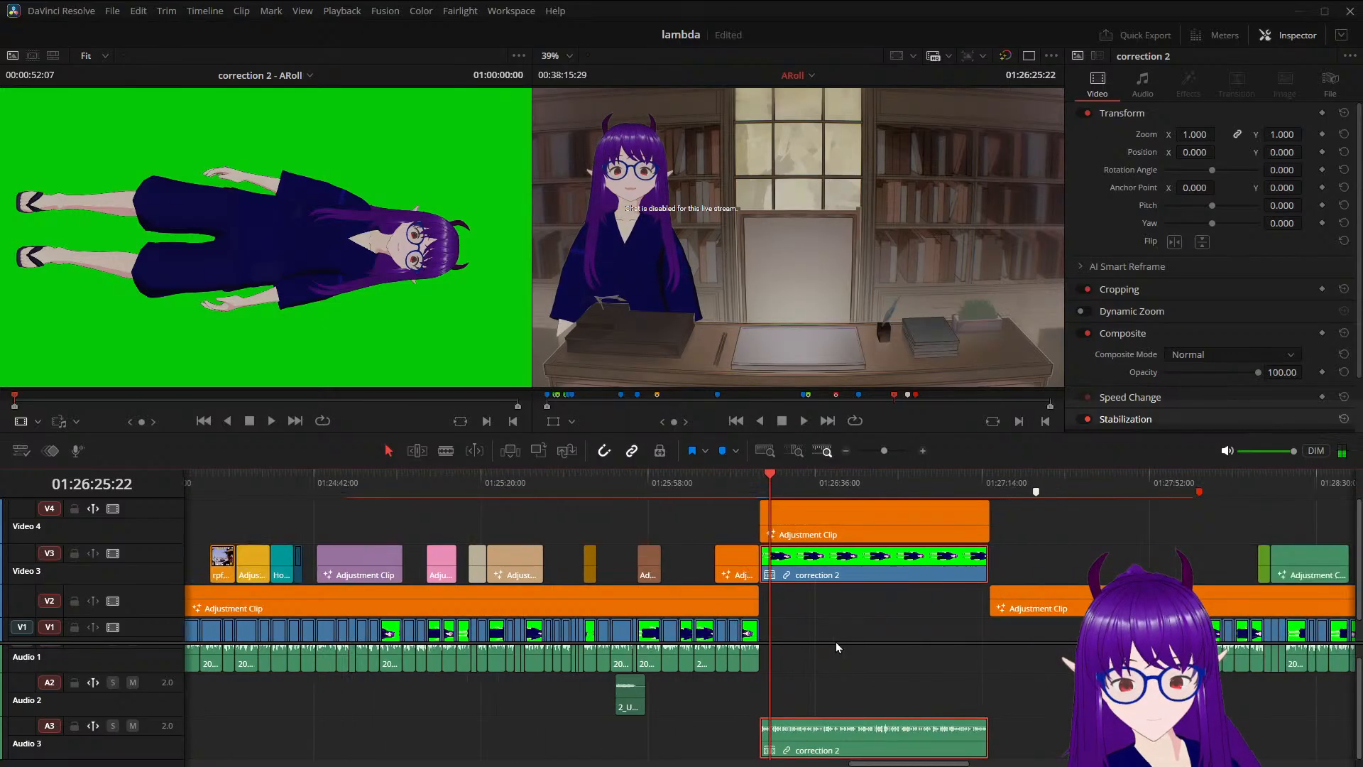
Place the playhead at the end of correction 2 and trim the following Video 2 adjustment clip's start to the red marker
drag(772, 481, 990, 508)
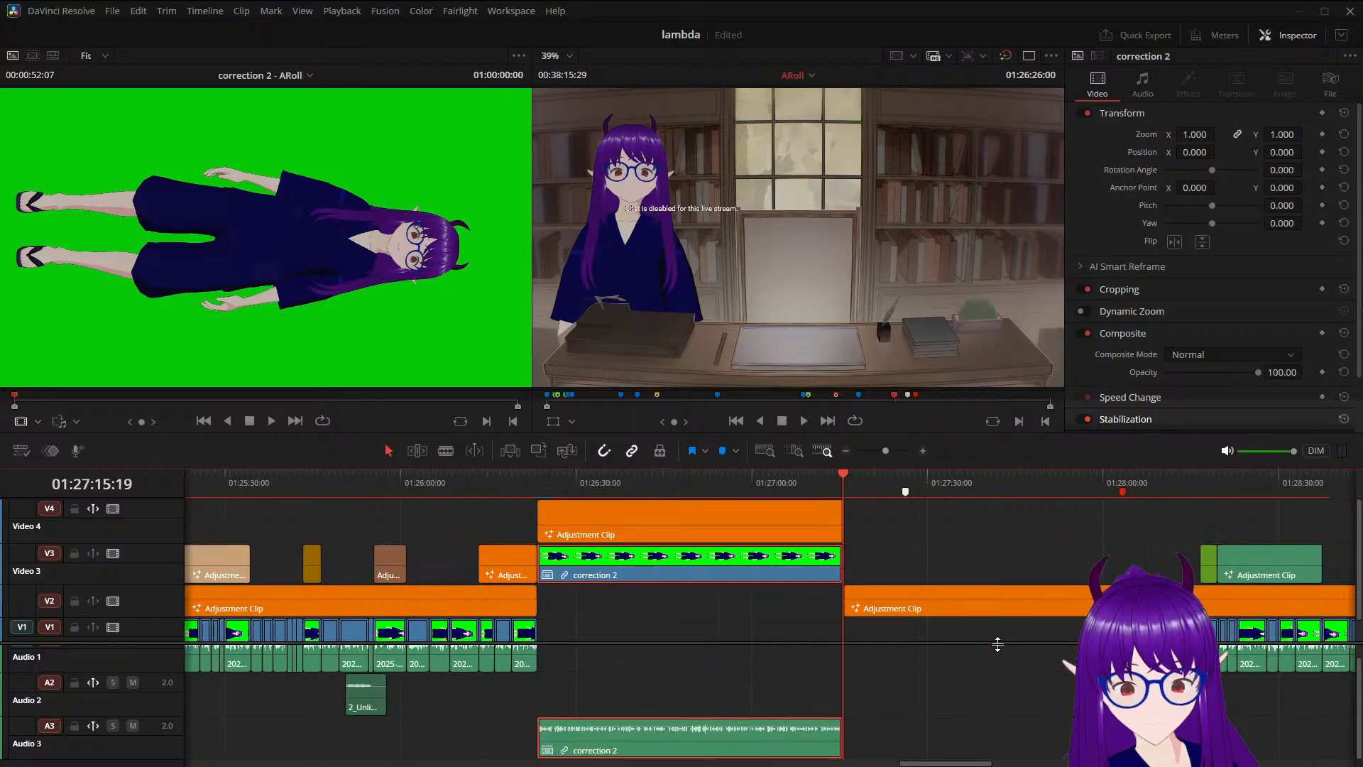
scroll(854, 666, up, 3)
scroll(838, 669, up, 2)
scroll(837, 669, down, 2)
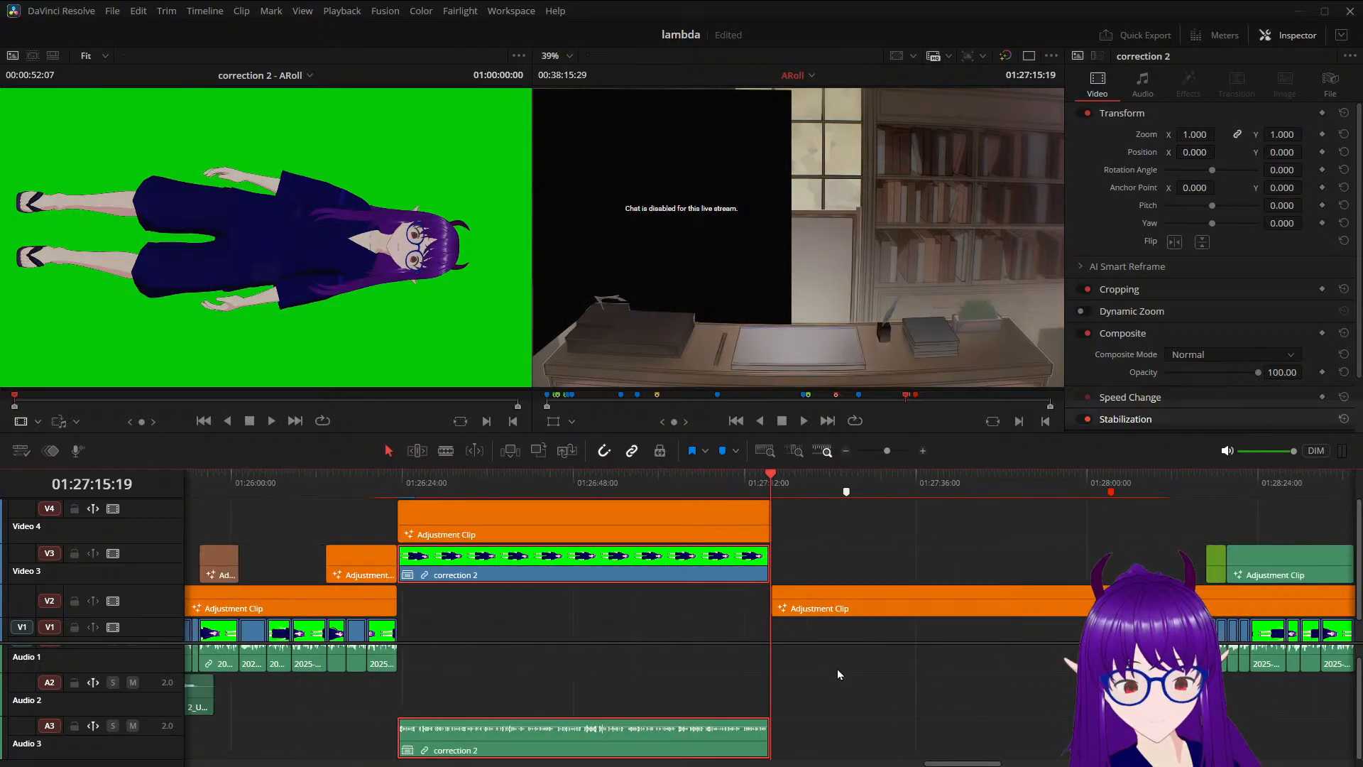
scroll(837, 673, down, 1)
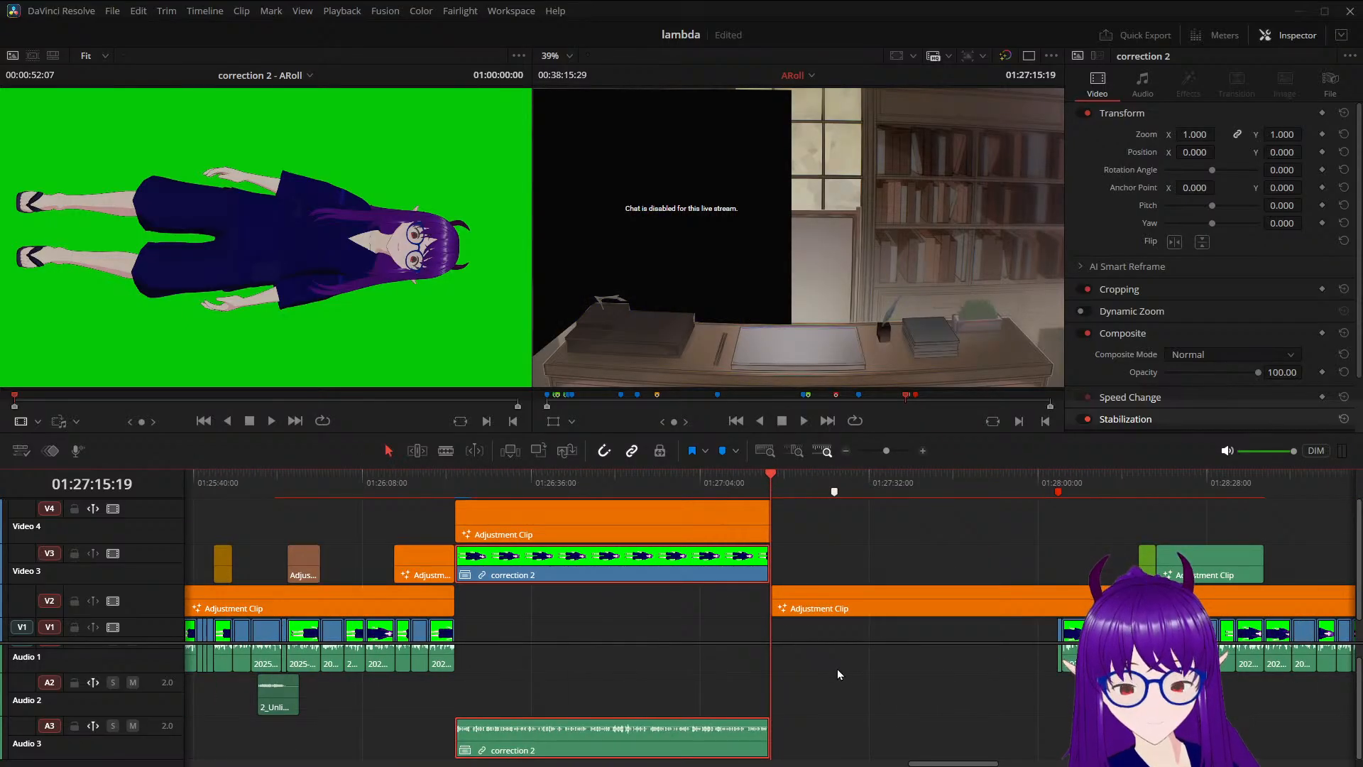
scroll(837, 669, down, 1)
drag(776, 602, 1018, 608)
click(924, 564)
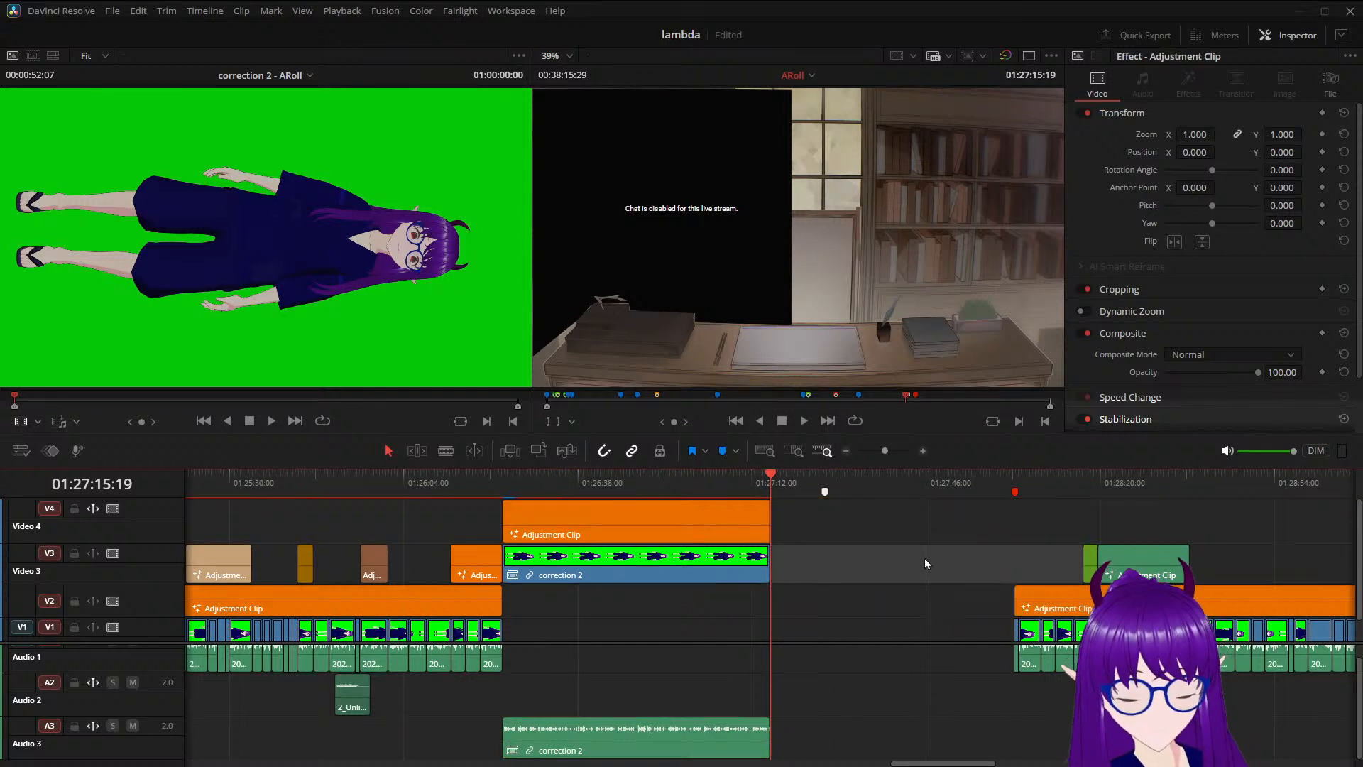
drag(1058, 612, 984, 616)
key(ctrl+z)
key(ctrl+z)
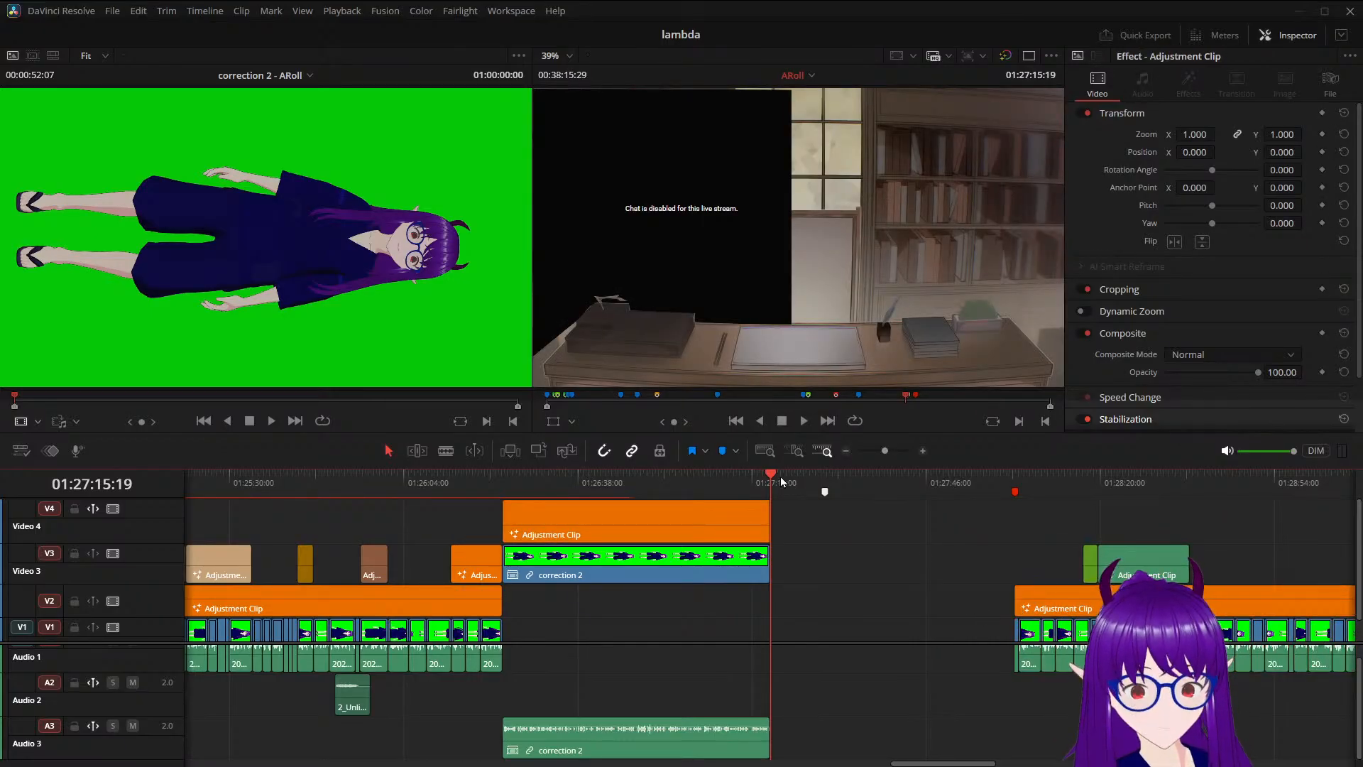
Trim the Video 4 adjustment clip's end to 01:27:15:19 and select all clips after the playhead on every track
scroll(801, 548, up, 5)
drag(793, 529, 769, 529)
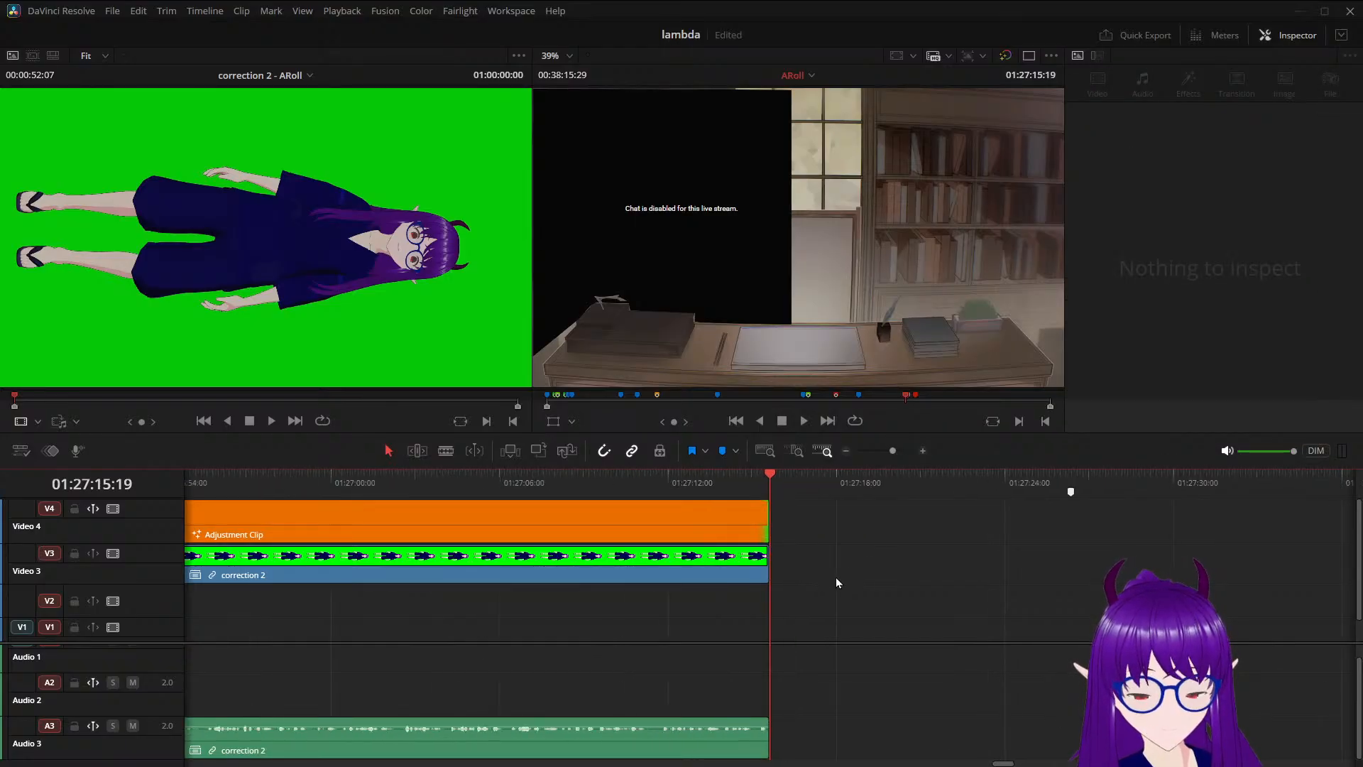
scroll(837, 578, down, 5)
key(y)
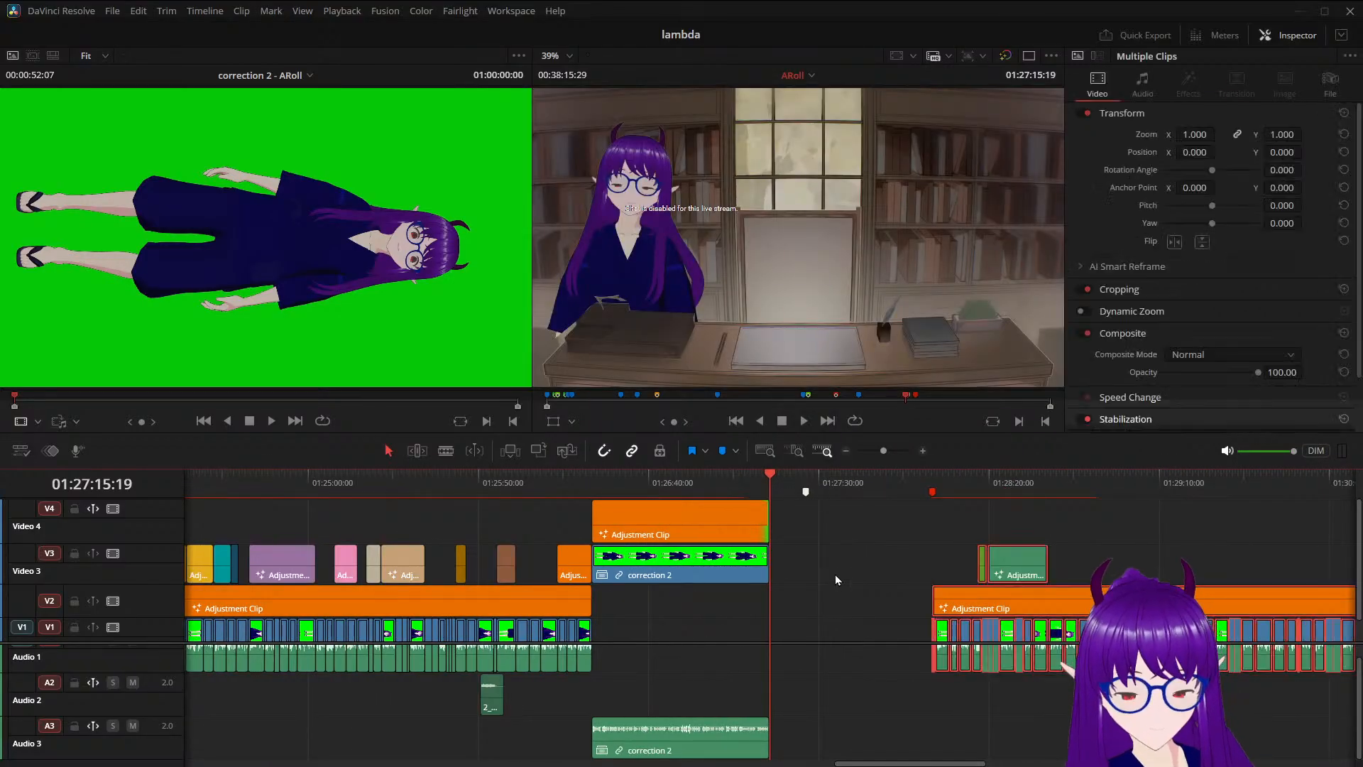
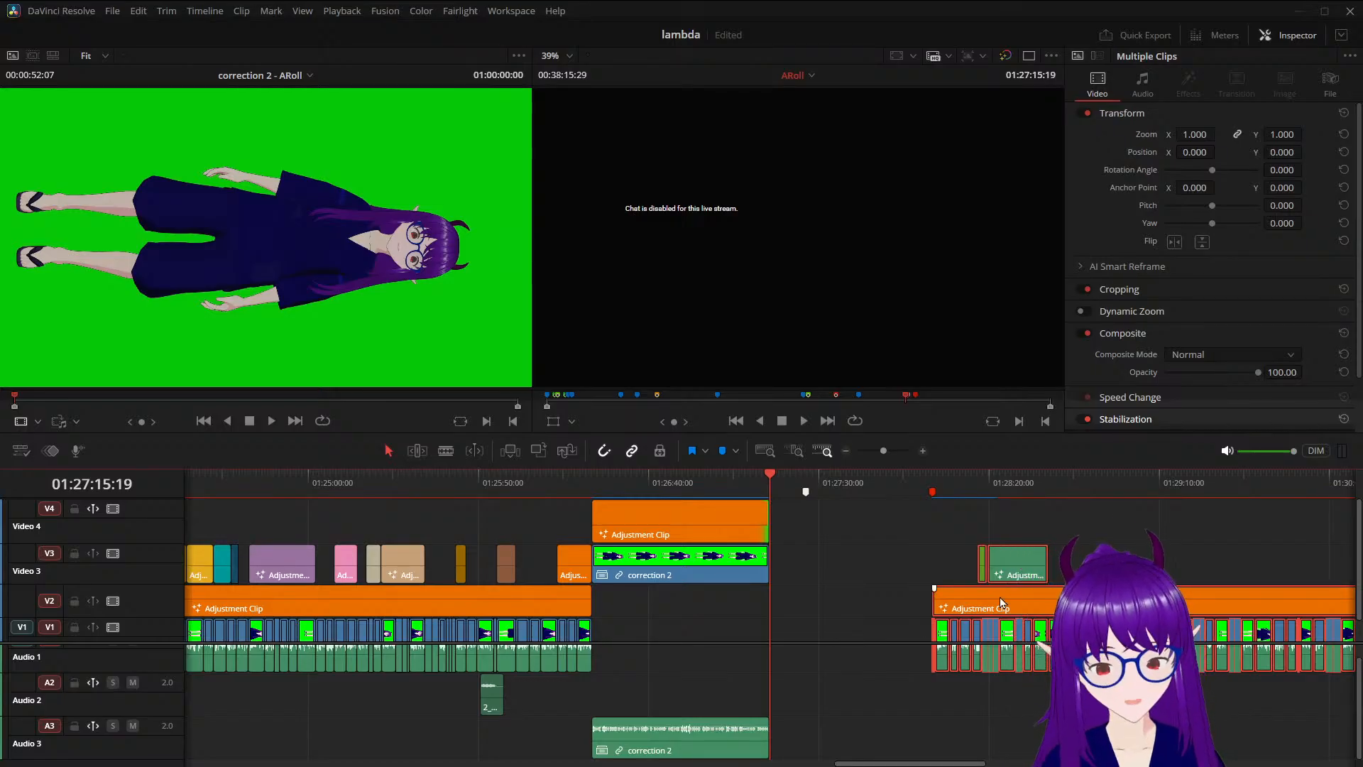
mouse_move(927, 609)
mouse_down()
mouse_move(942, 620)
mouse_move(910, 610)
mouse_up()
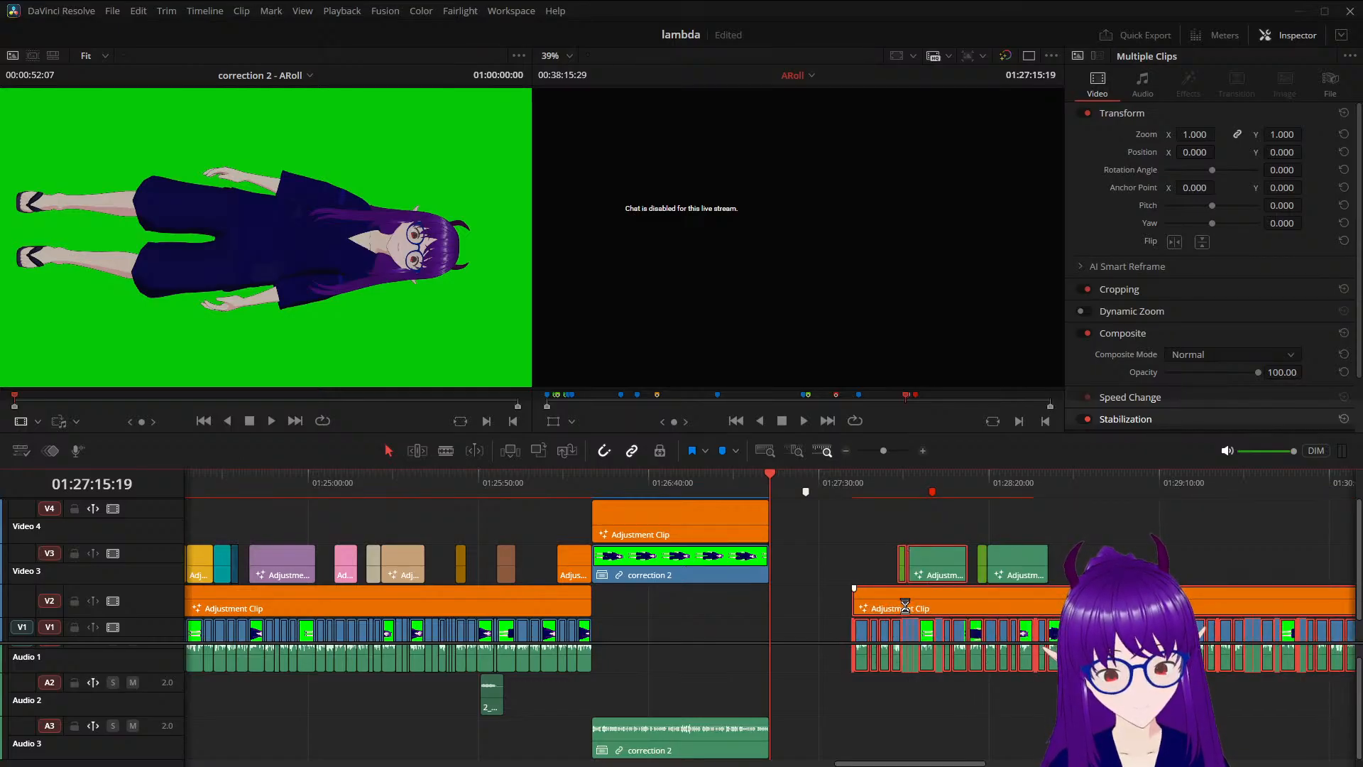
click(844, 564)
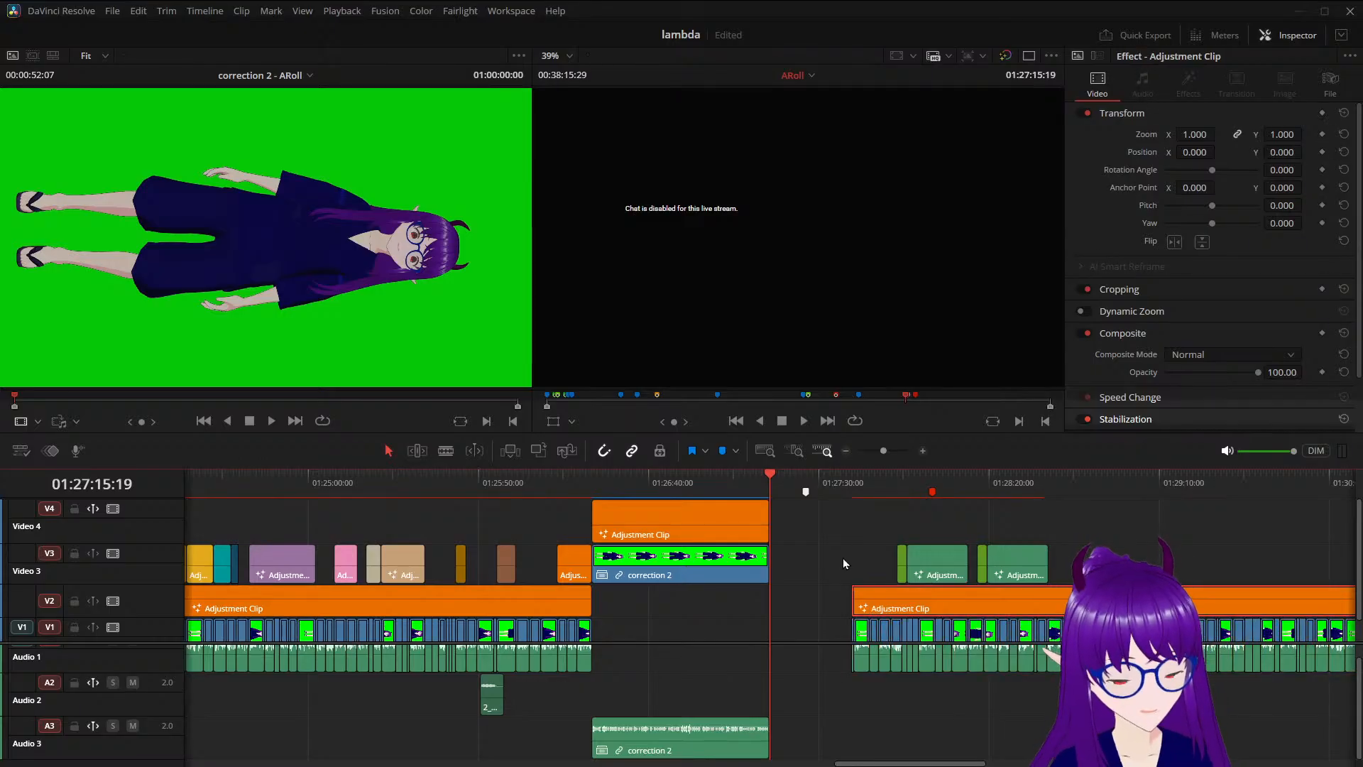
key(ctrl+z)
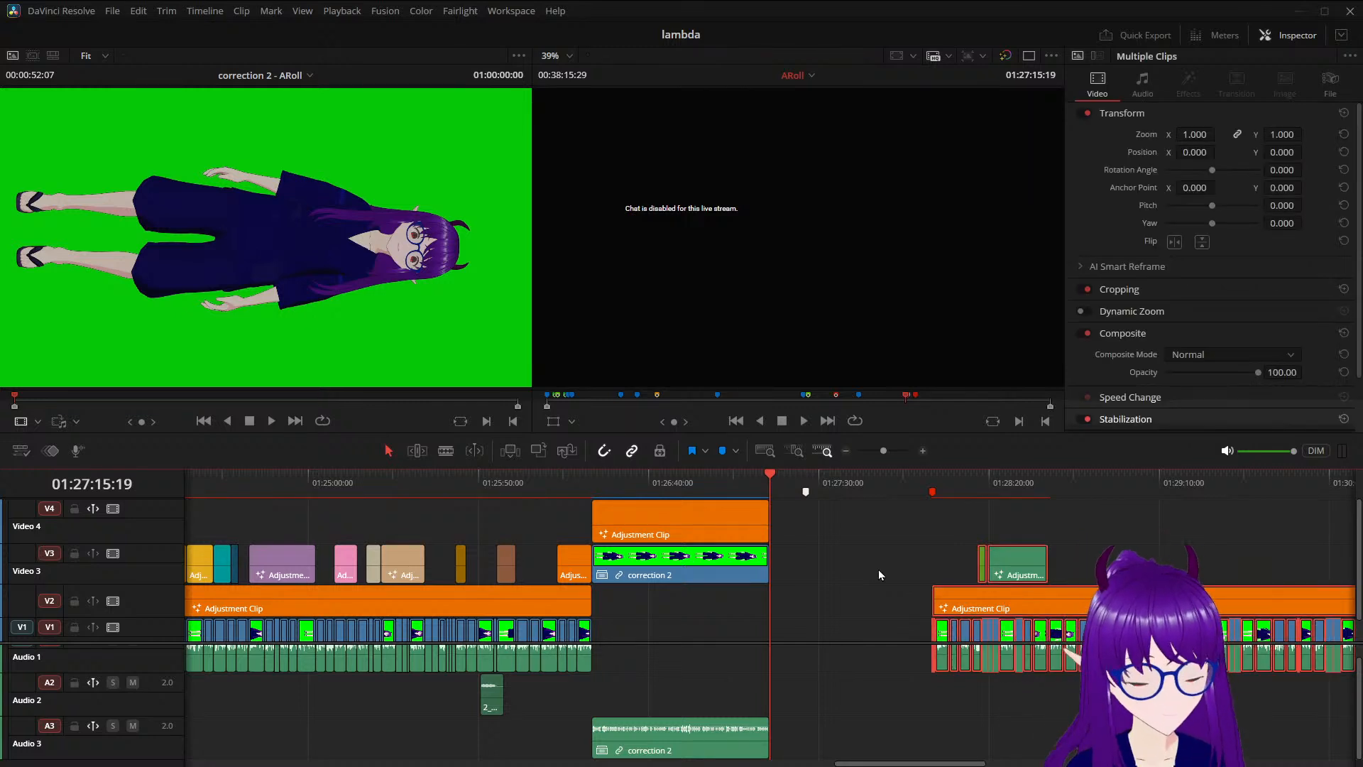
Close the gap by moving the selected clips back to 01:27:15:19, and play correction 2 from its start
drag(1024, 604, 865, 611)
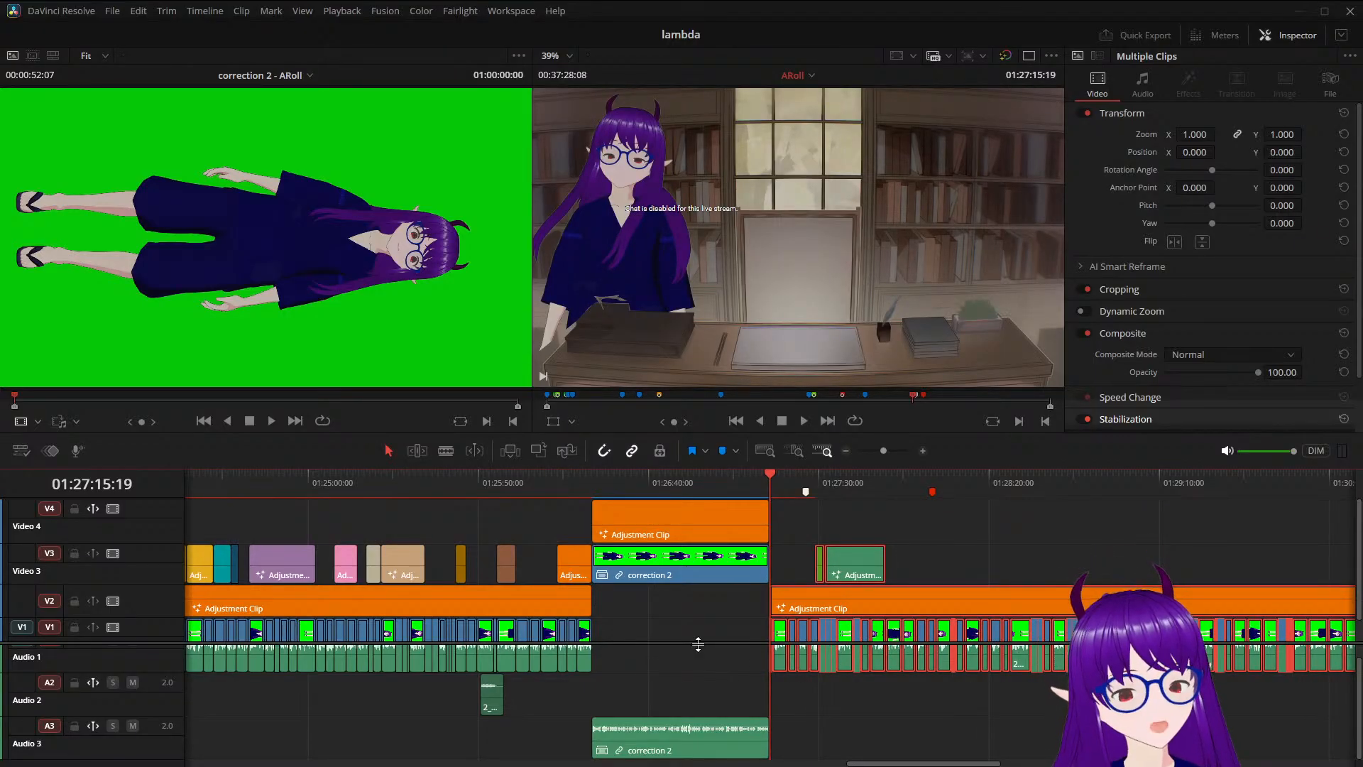
drag(770, 476, 595, 518)
key(space)
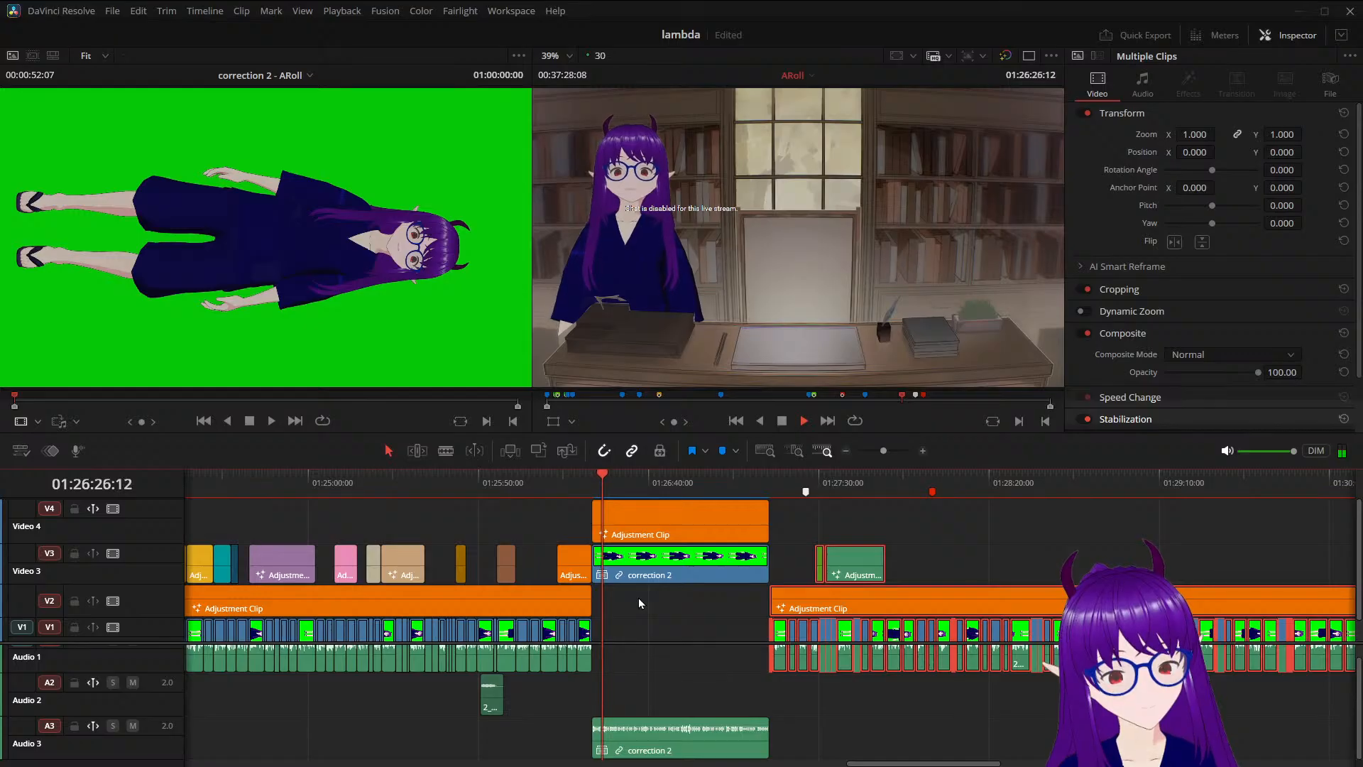
click(687, 623)
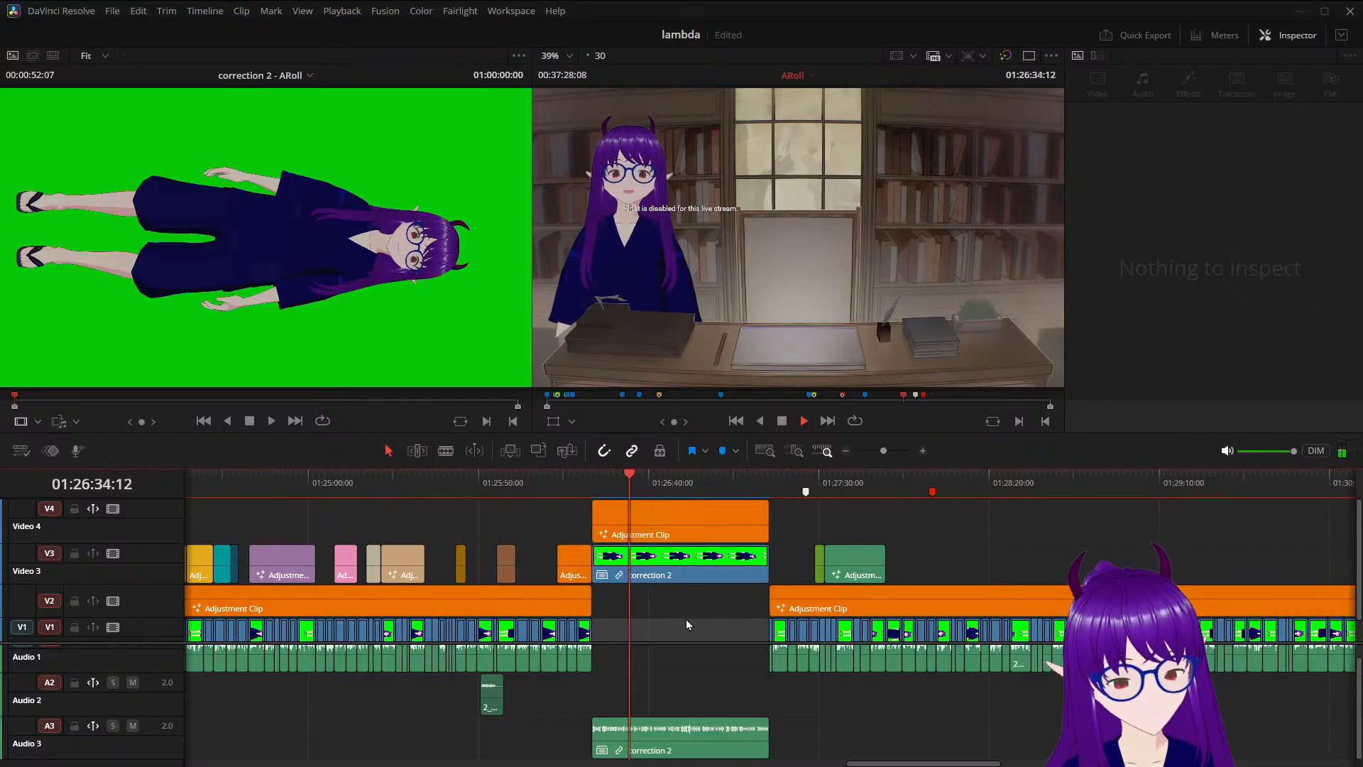
scroll(686, 624, down, 3)
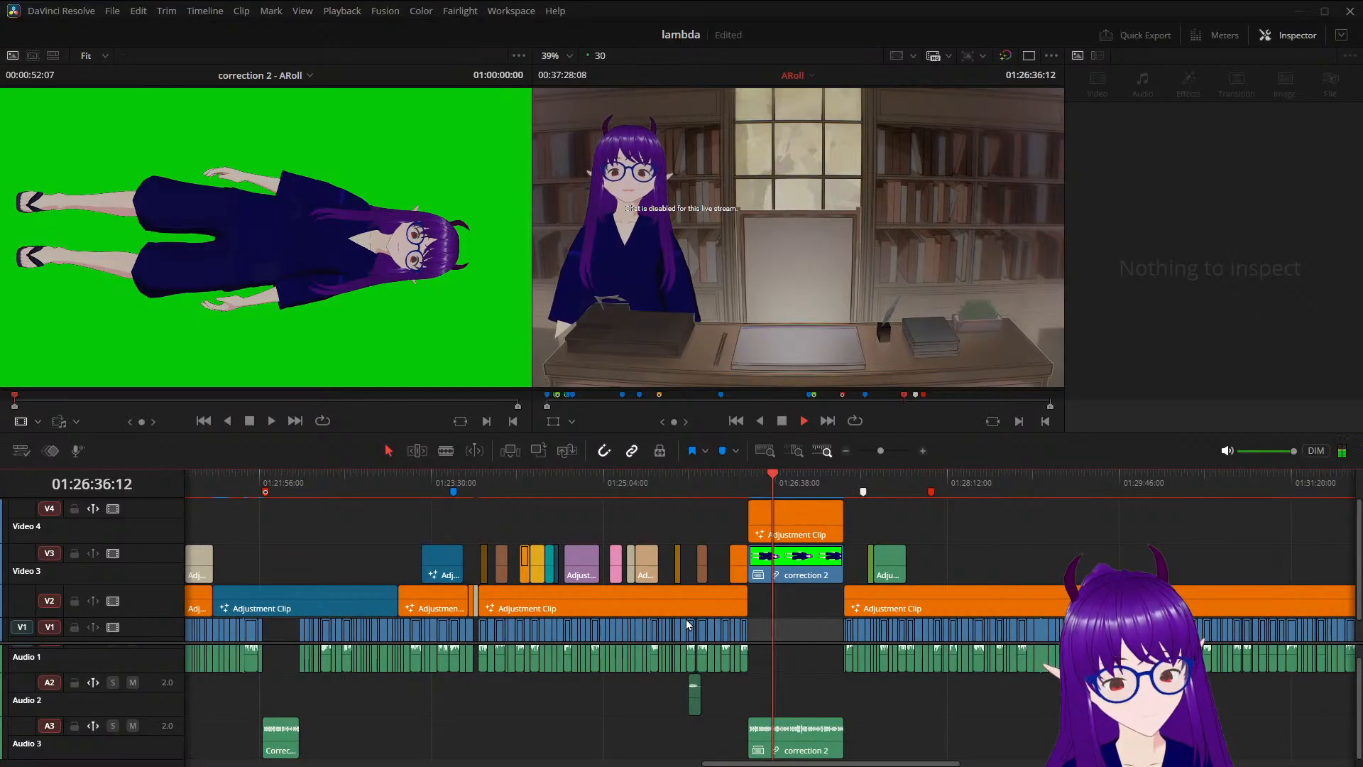
key(space)
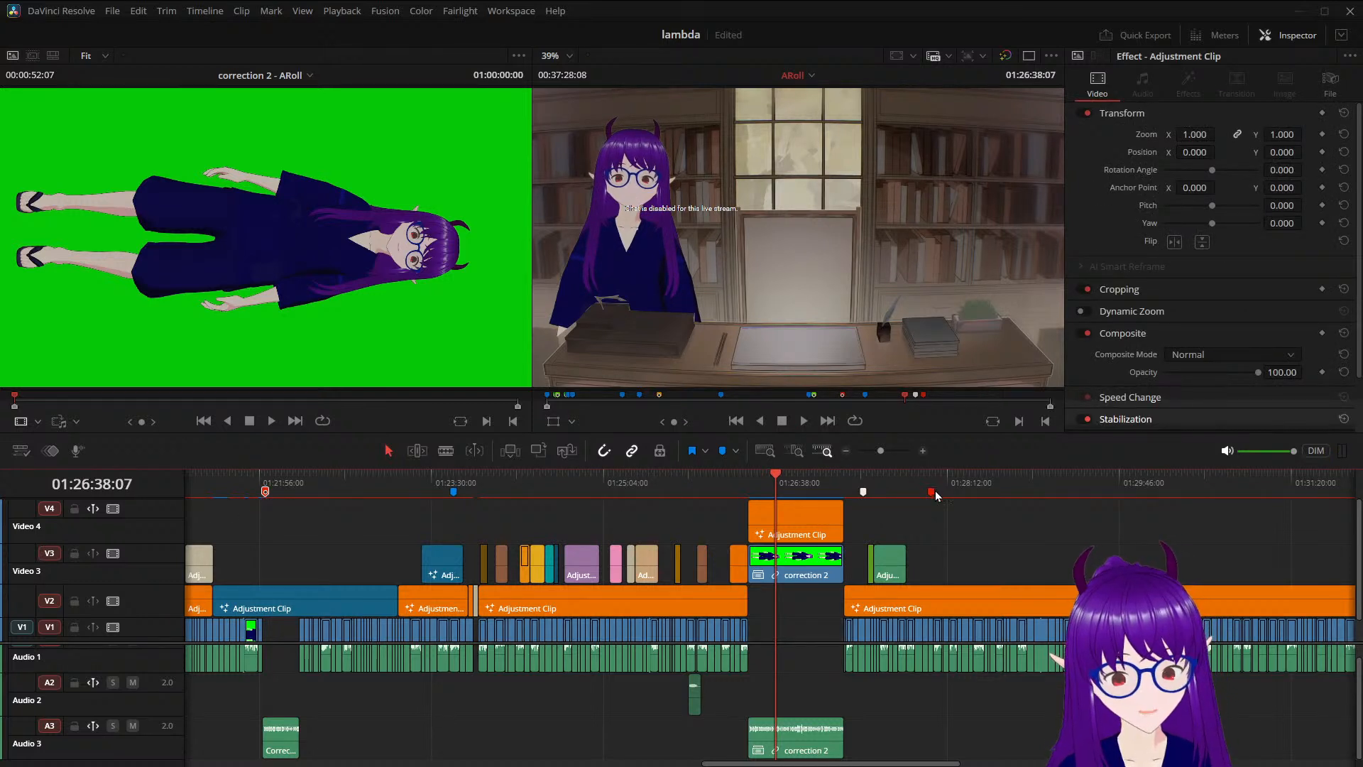
Move the red marker to the start of correction 2 and play on past the clip's end to check the join
drag(931, 492, 748, 492)
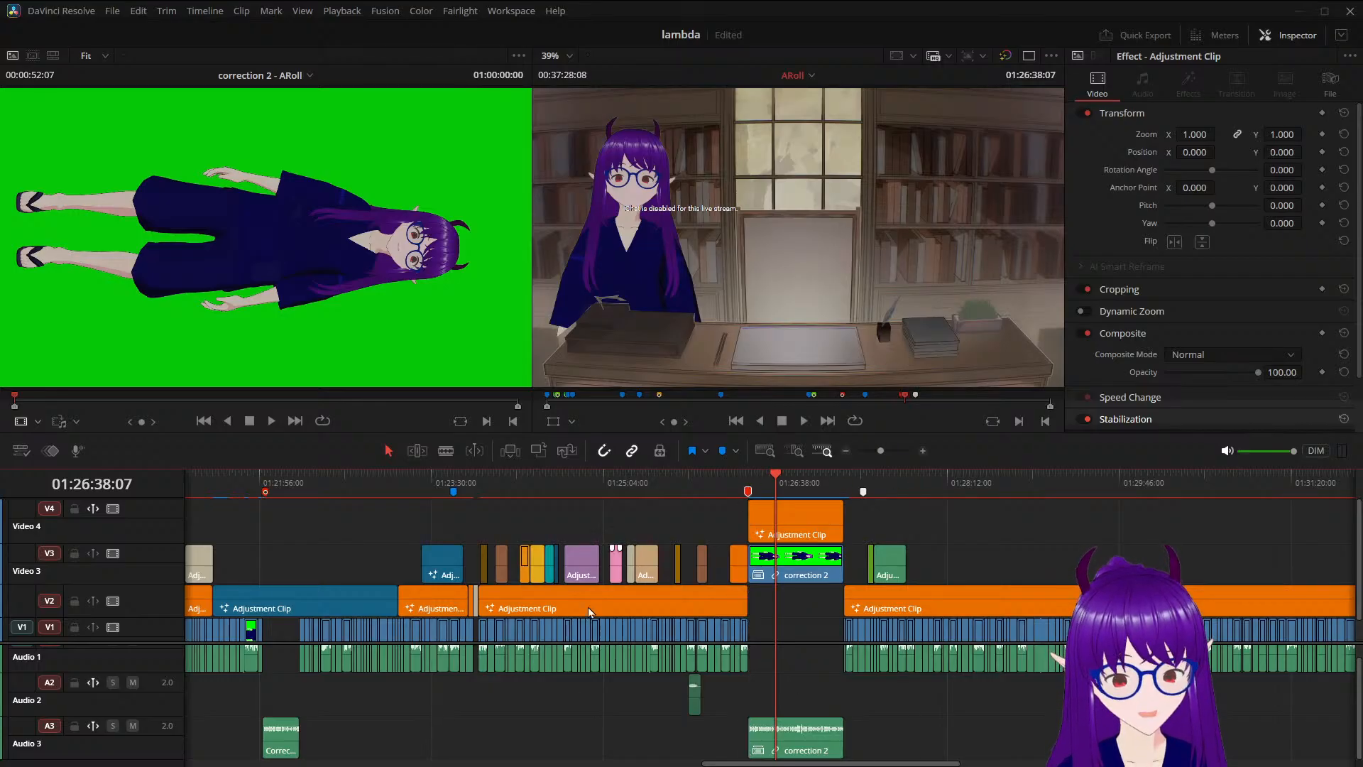
key(space)
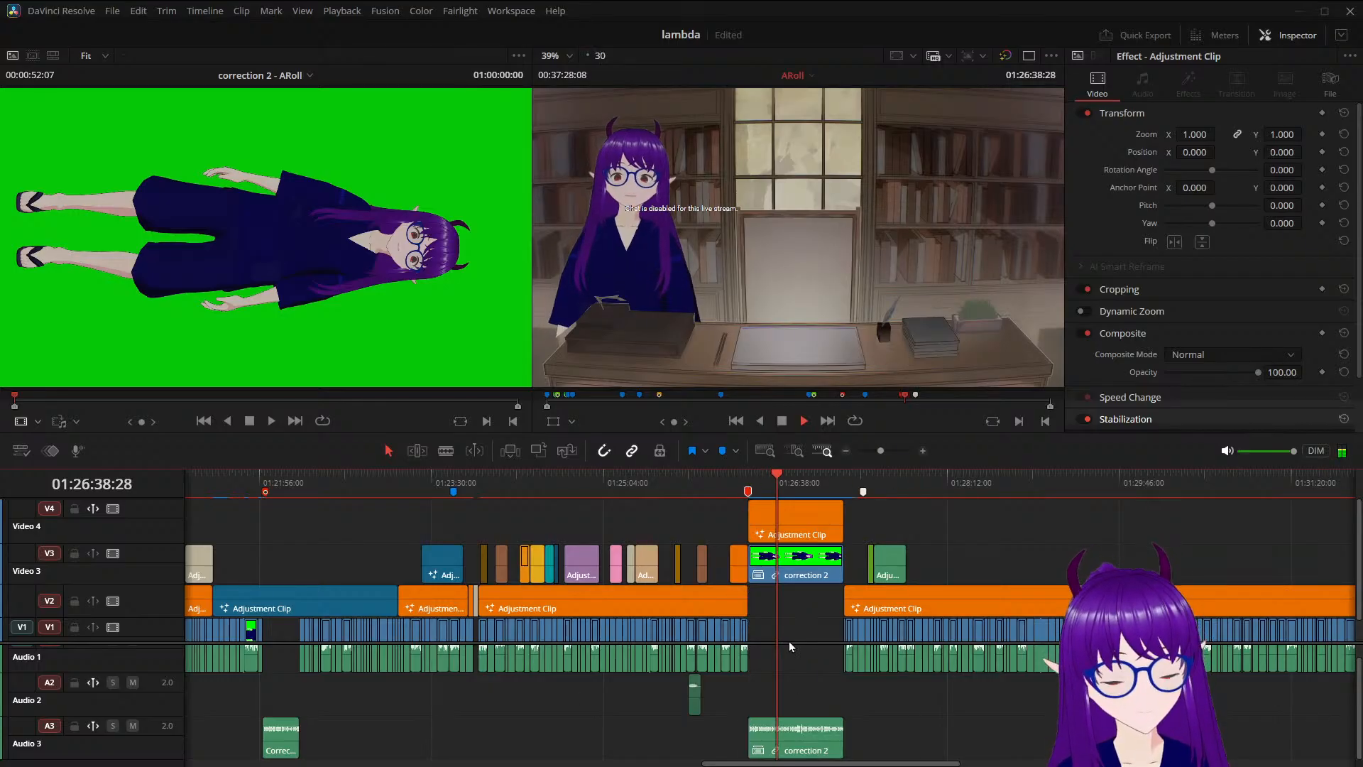
scroll(790, 643, down, 1)
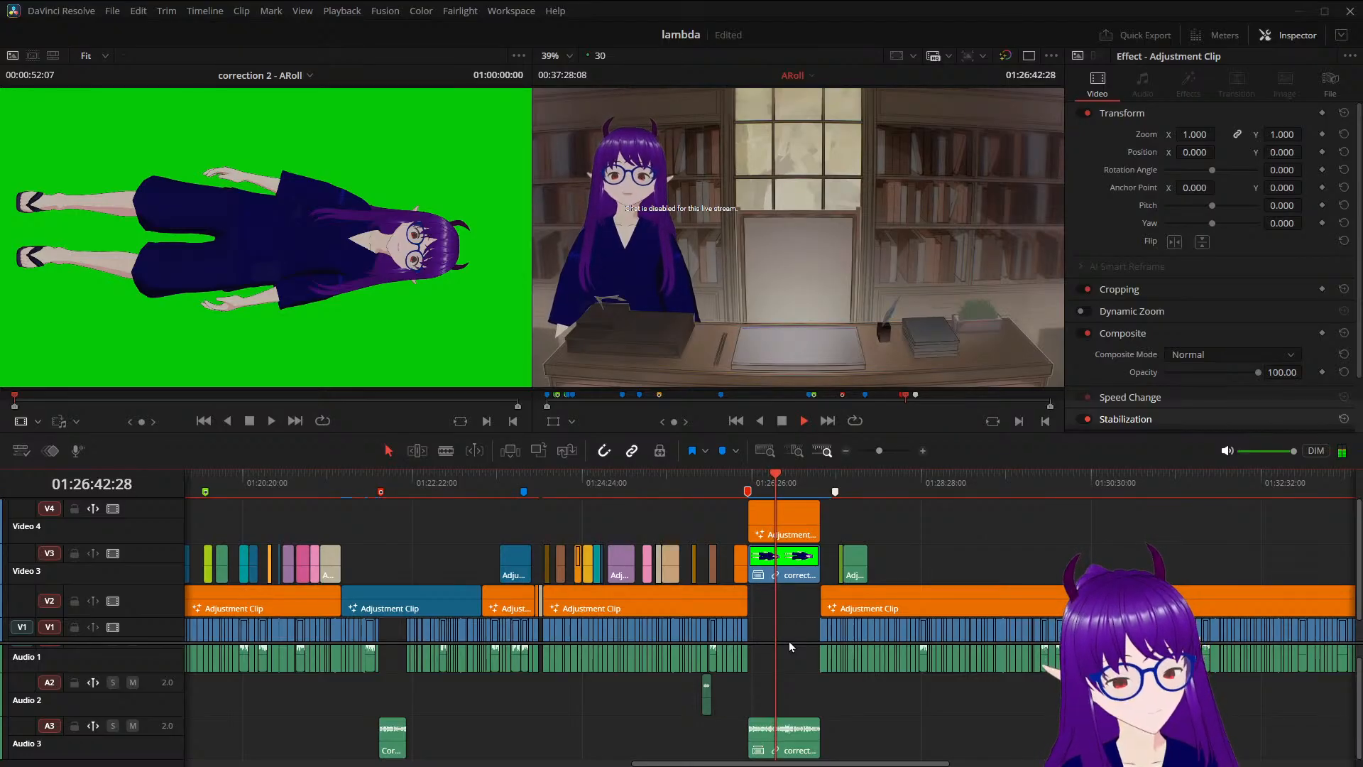
scroll(895, 676, up, 1)
scroll(894, 676, up, 1)
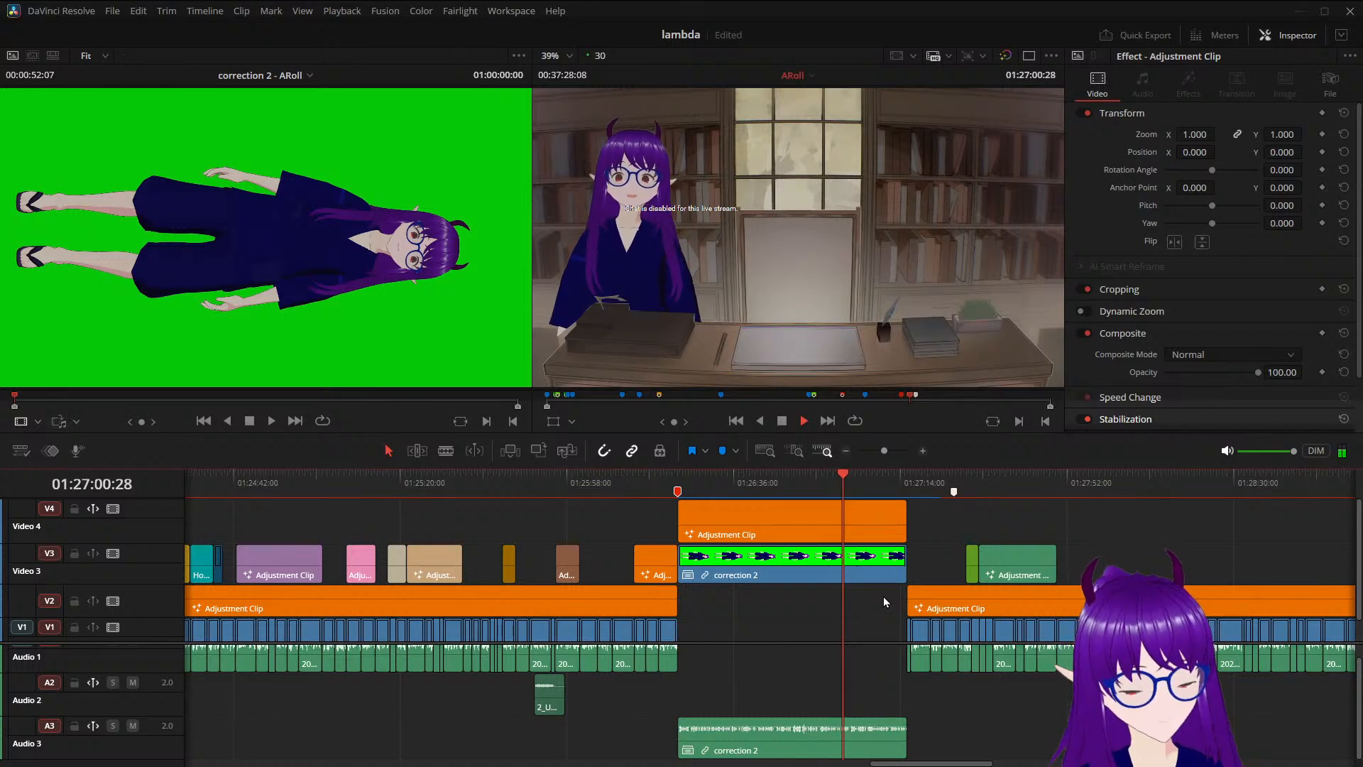
key(ctrl+minus)
key(ctrl+minus)
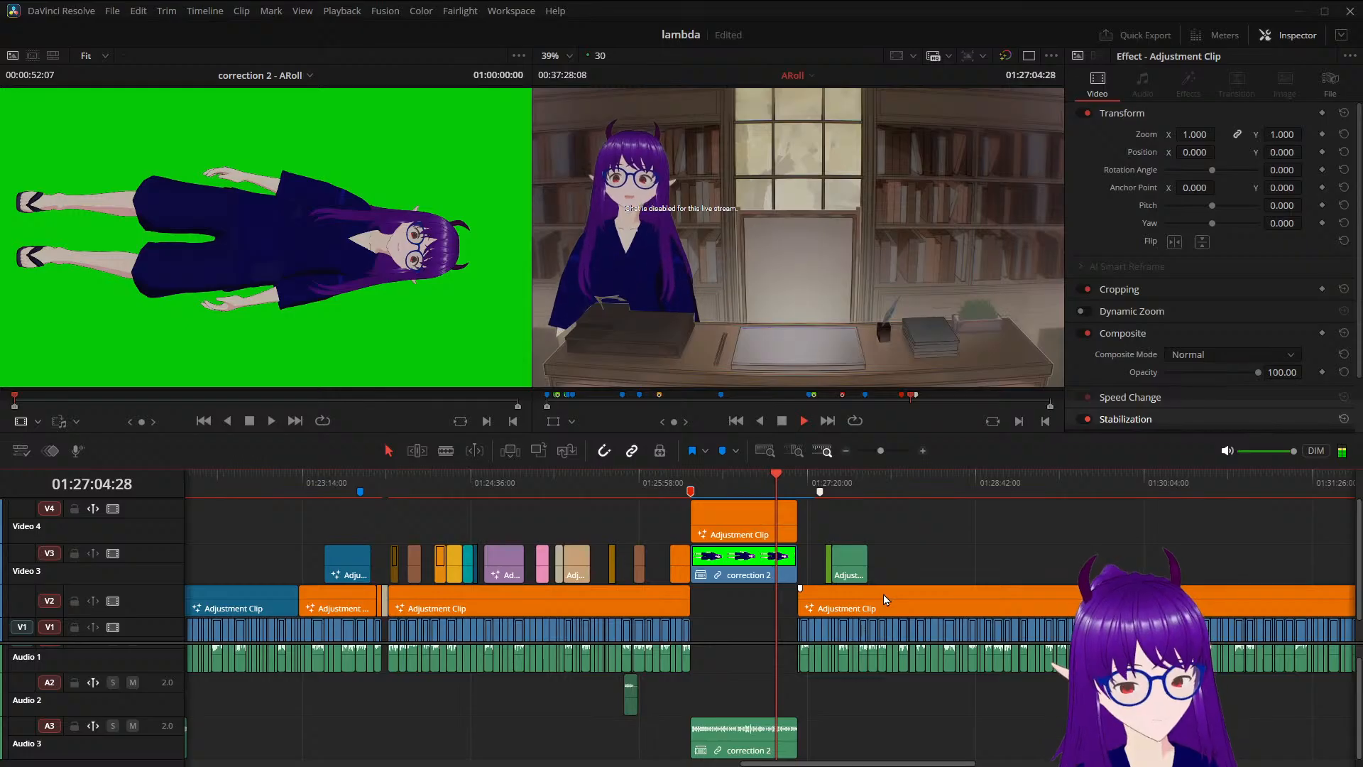
key(ctrl+minus)
key(ctrl+minus)
key(ctrl+minus)
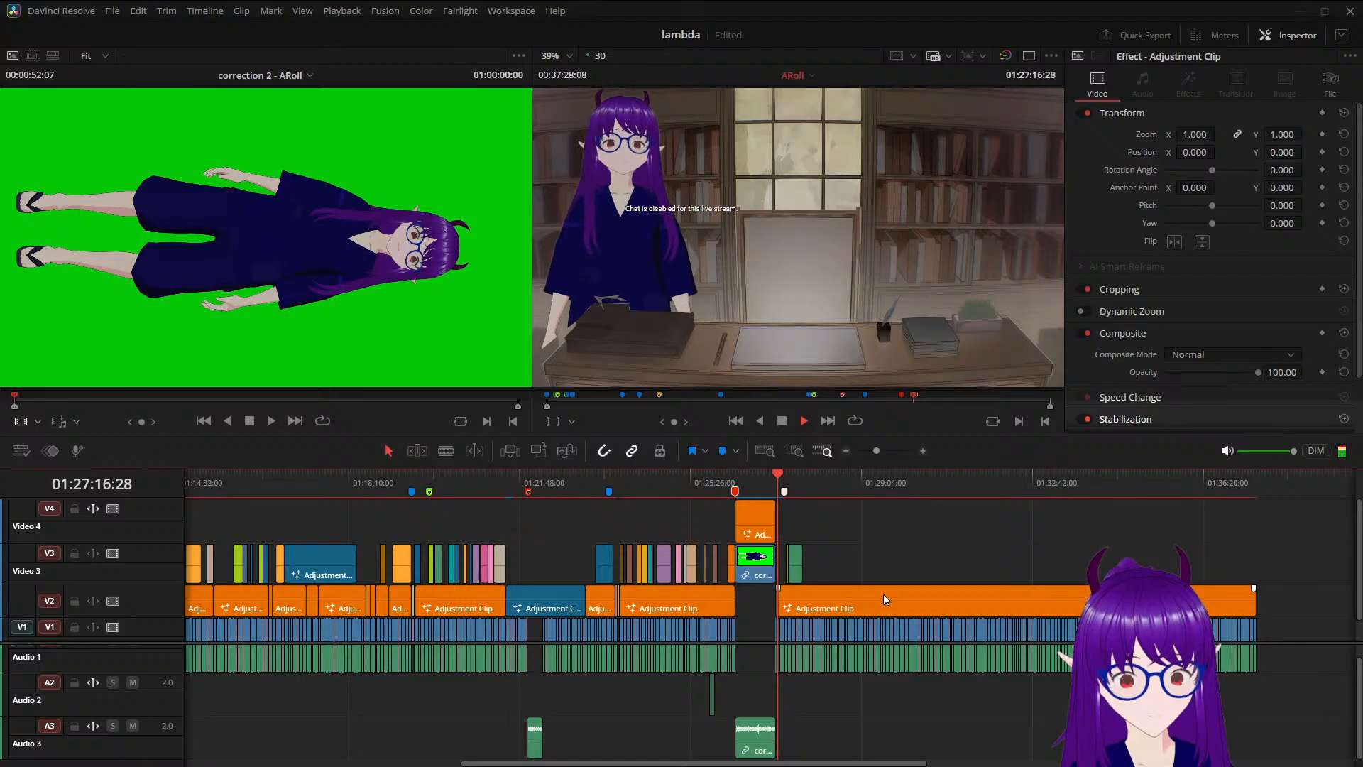
key(space)
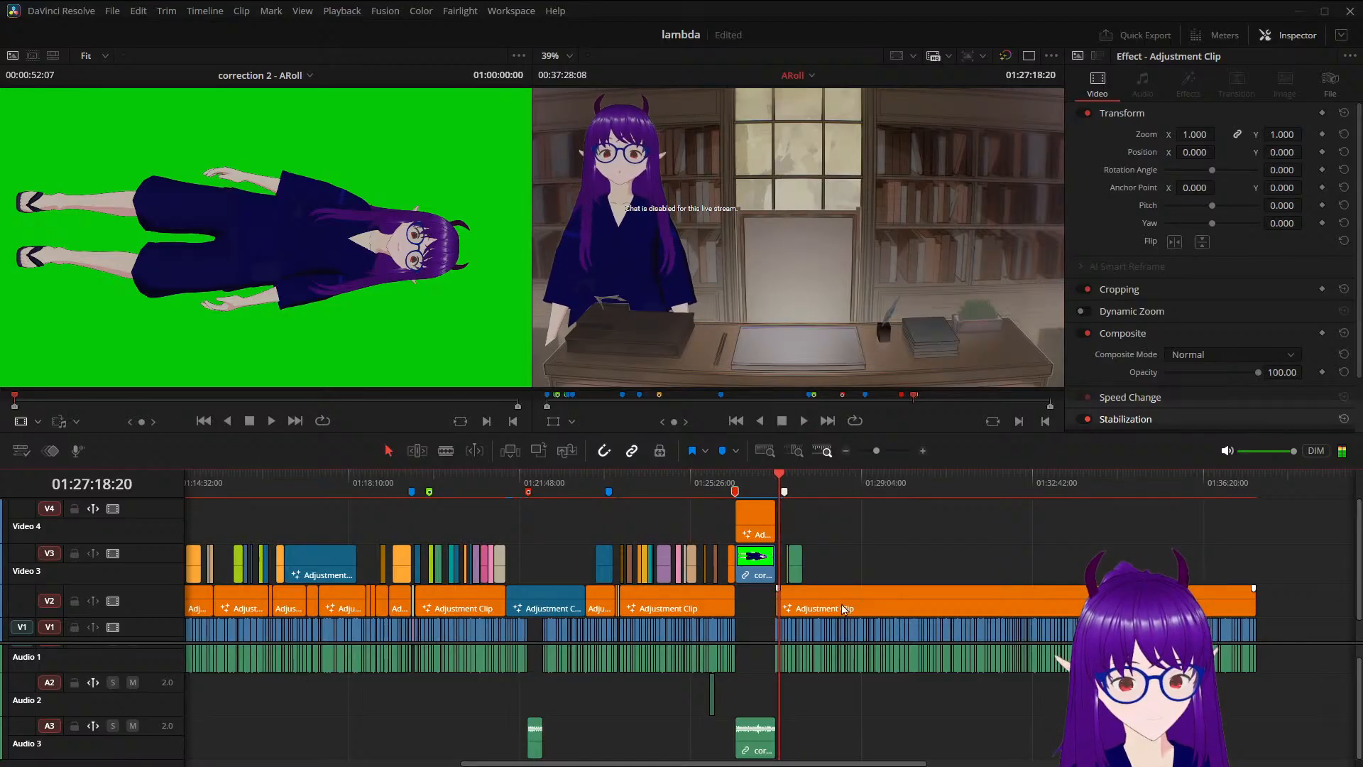
Play across the join between correction 2 and the following clips, and scrub back through the short first clip after it
scroll(833, 611, up, 10)
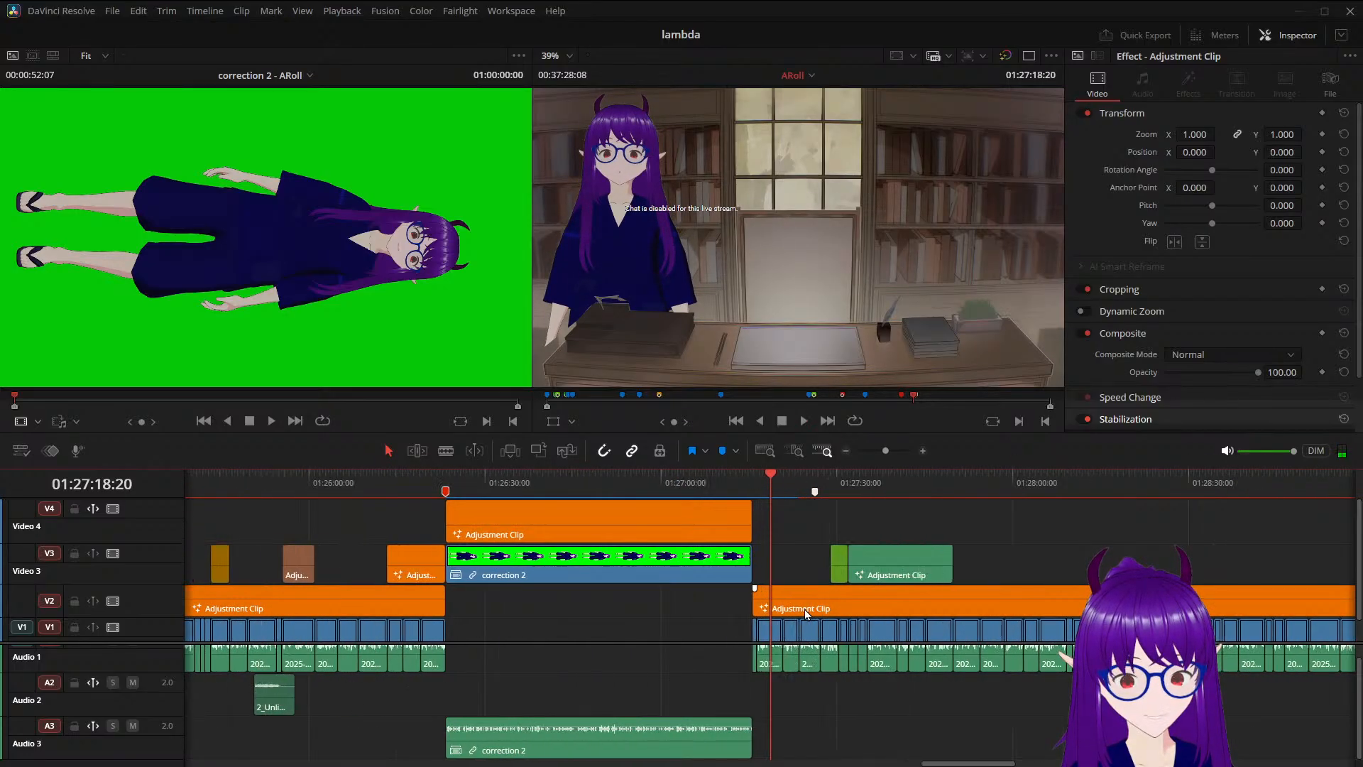
scroll(806, 611, up, 3)
scroll(805, 612, down, 1)
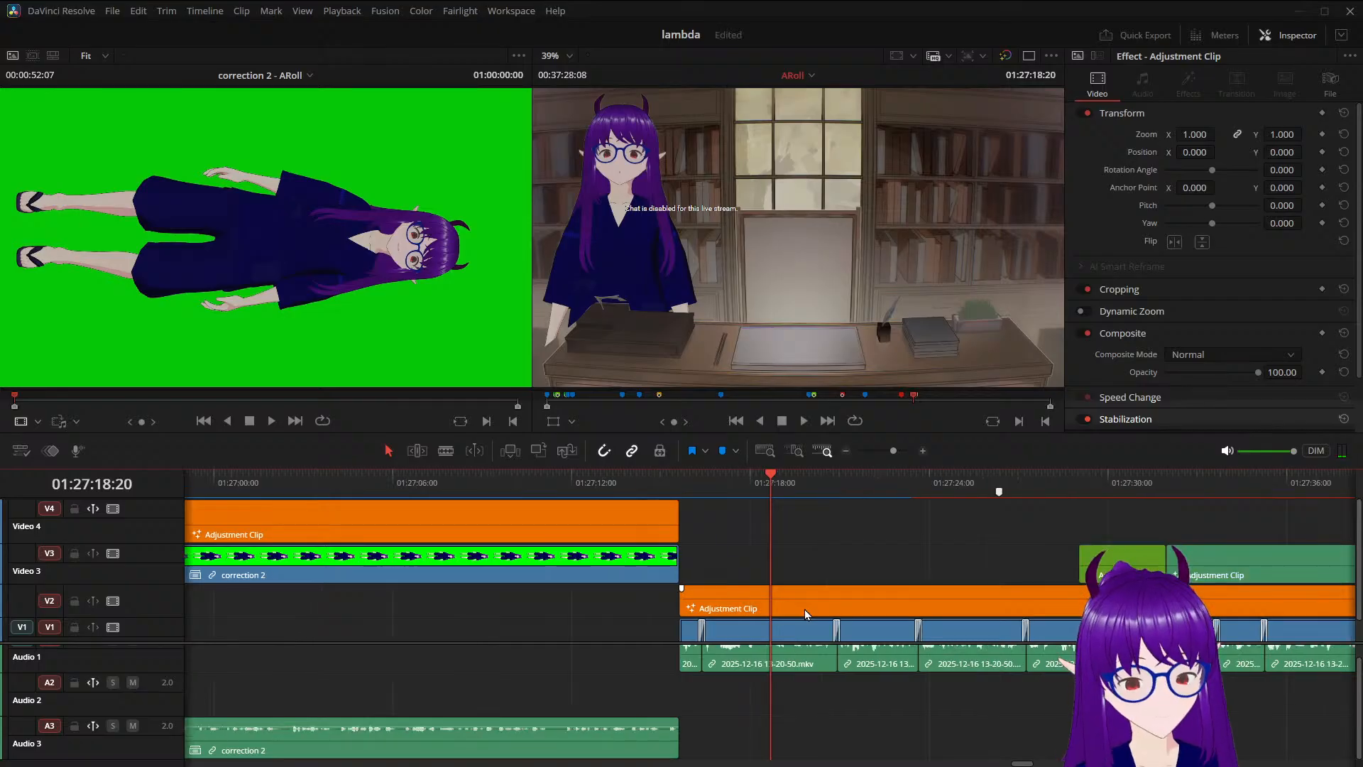
drag(774, 474, 680, 503)
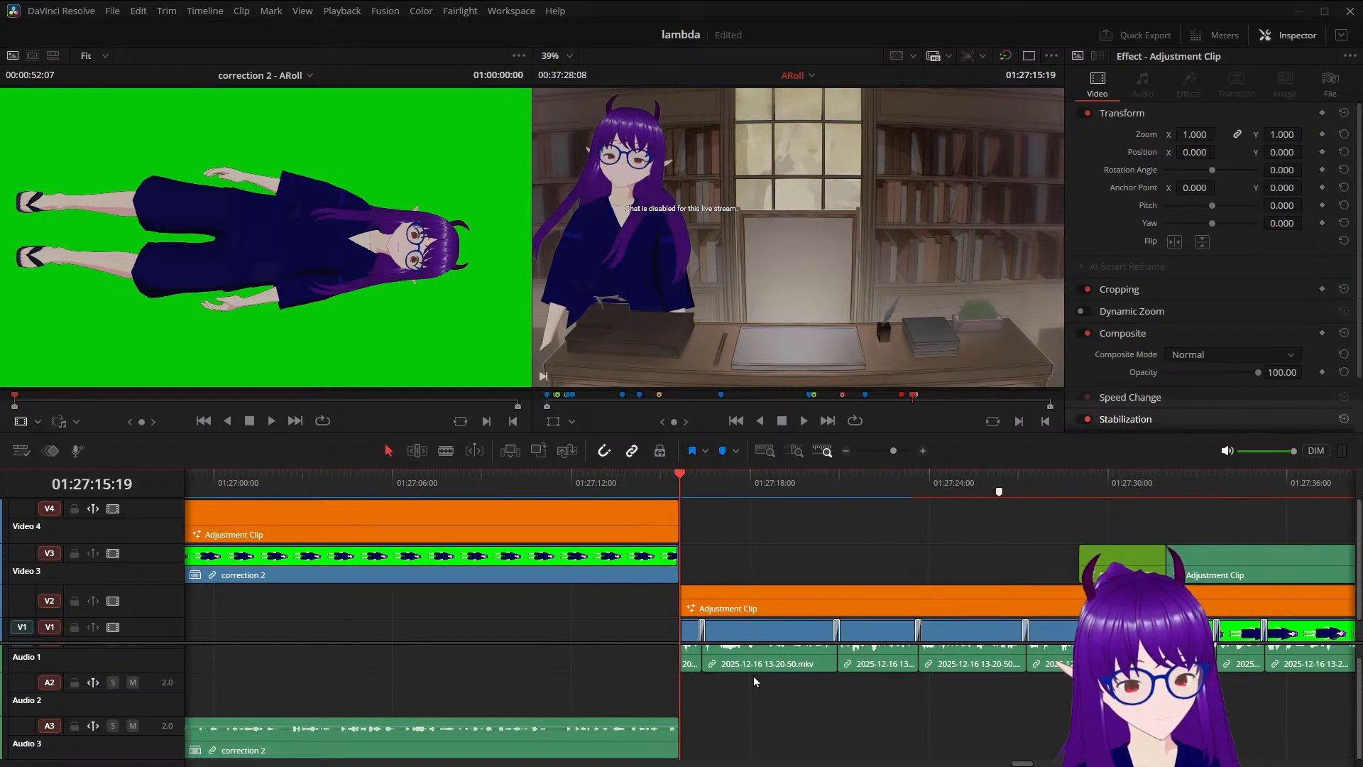
scroll(753, 676, down, 1)
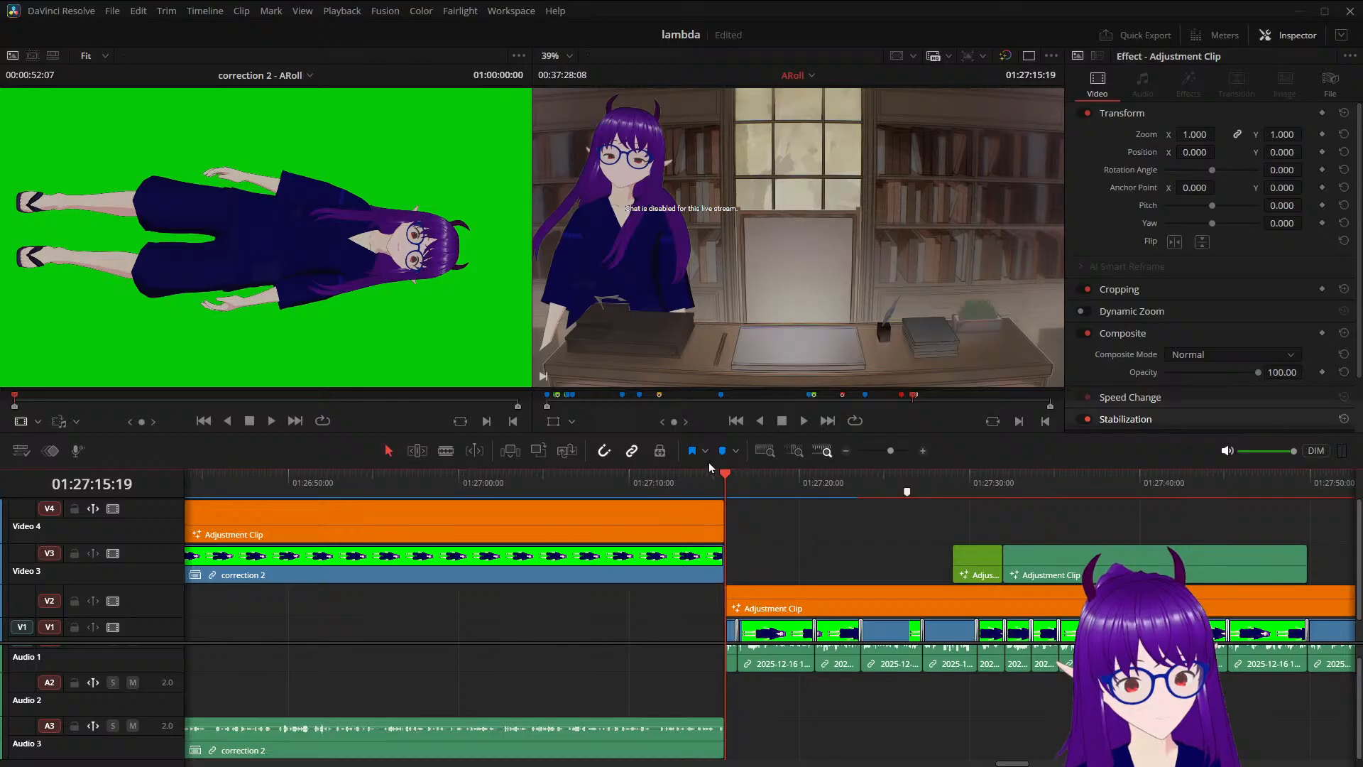
drag(718, 475, 701, 479)
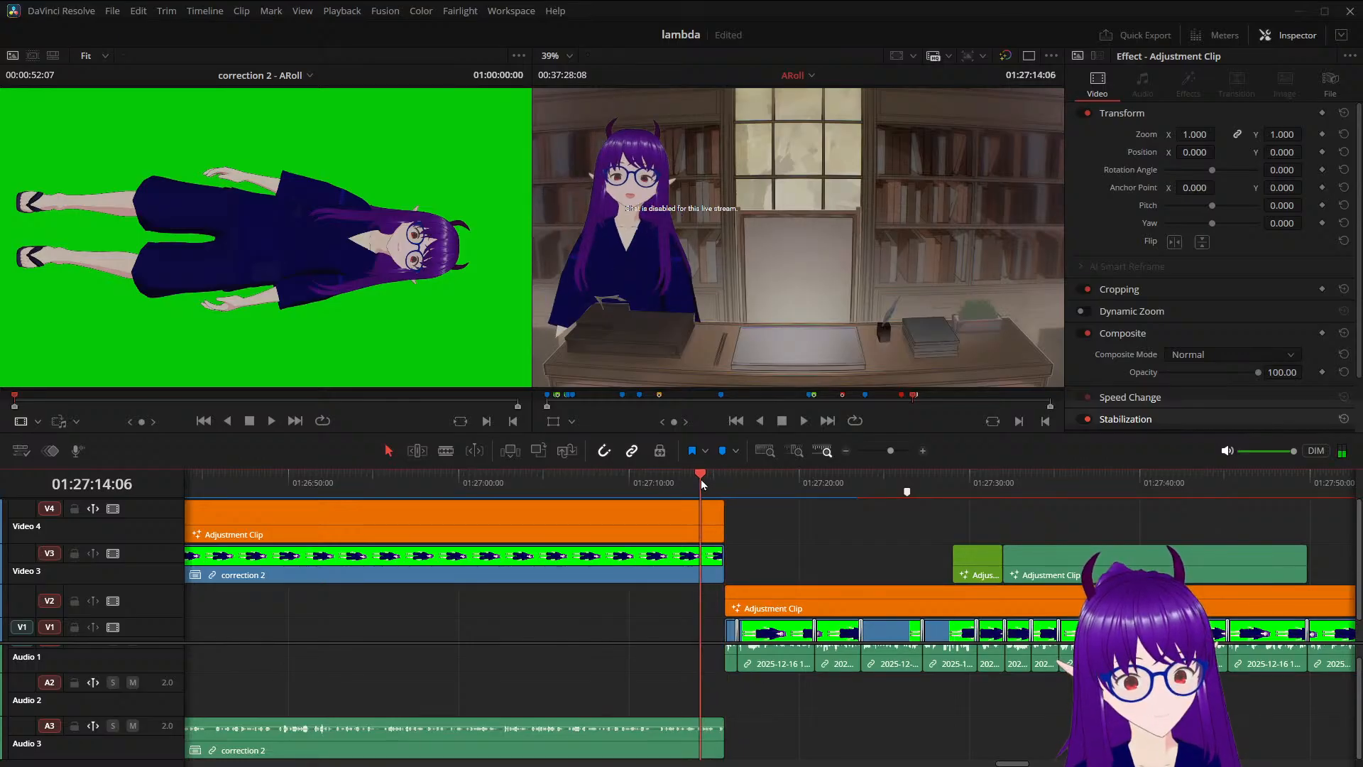
key(space)
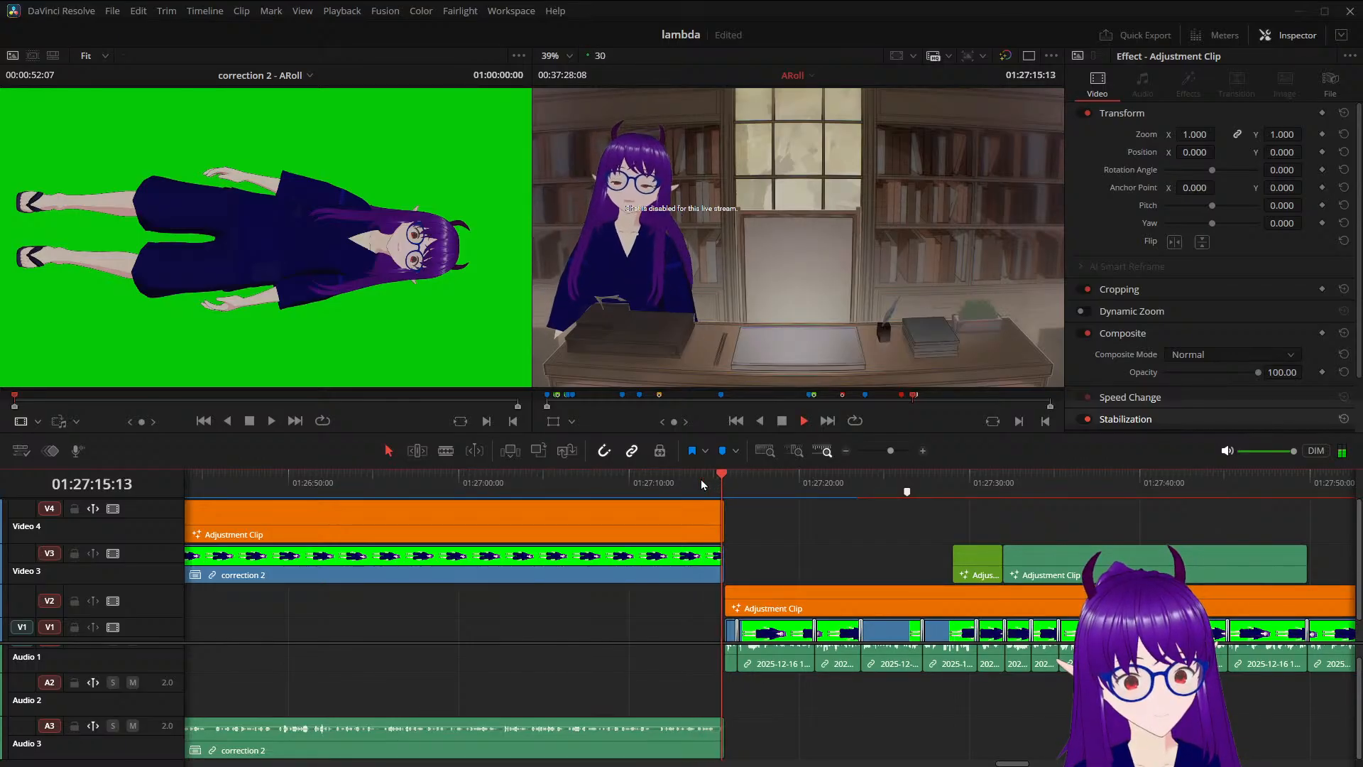
key(space)
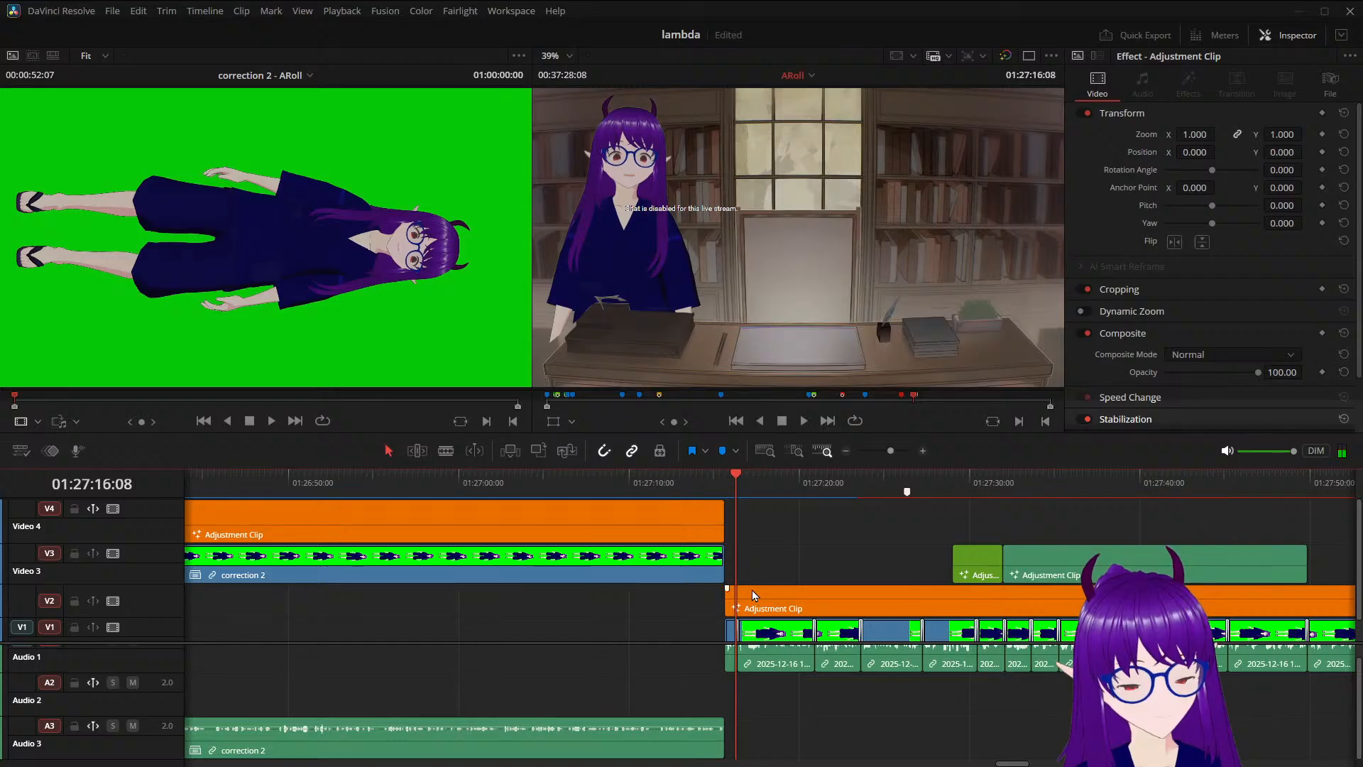
scroll(752, 590, up, 5)
key(space)
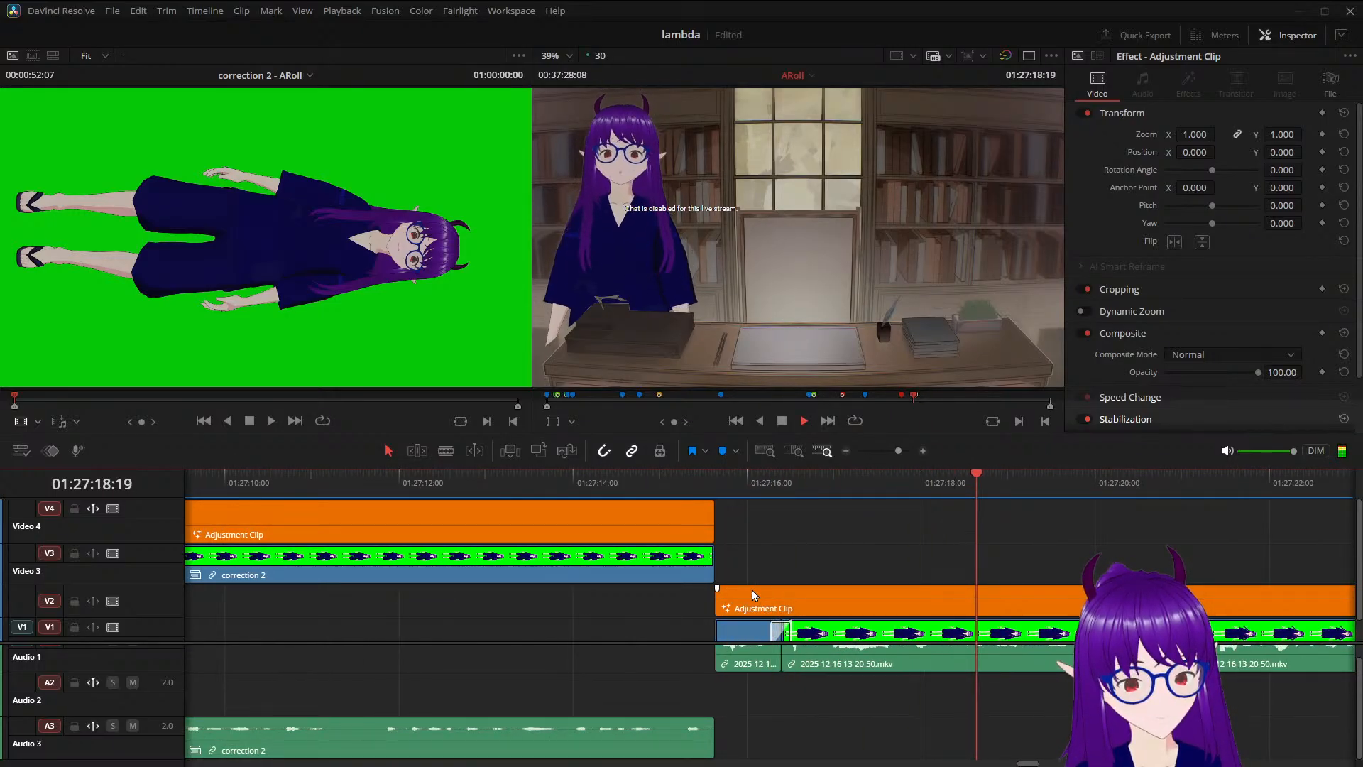
key(space)
drag(1172, 481, 843, 510)
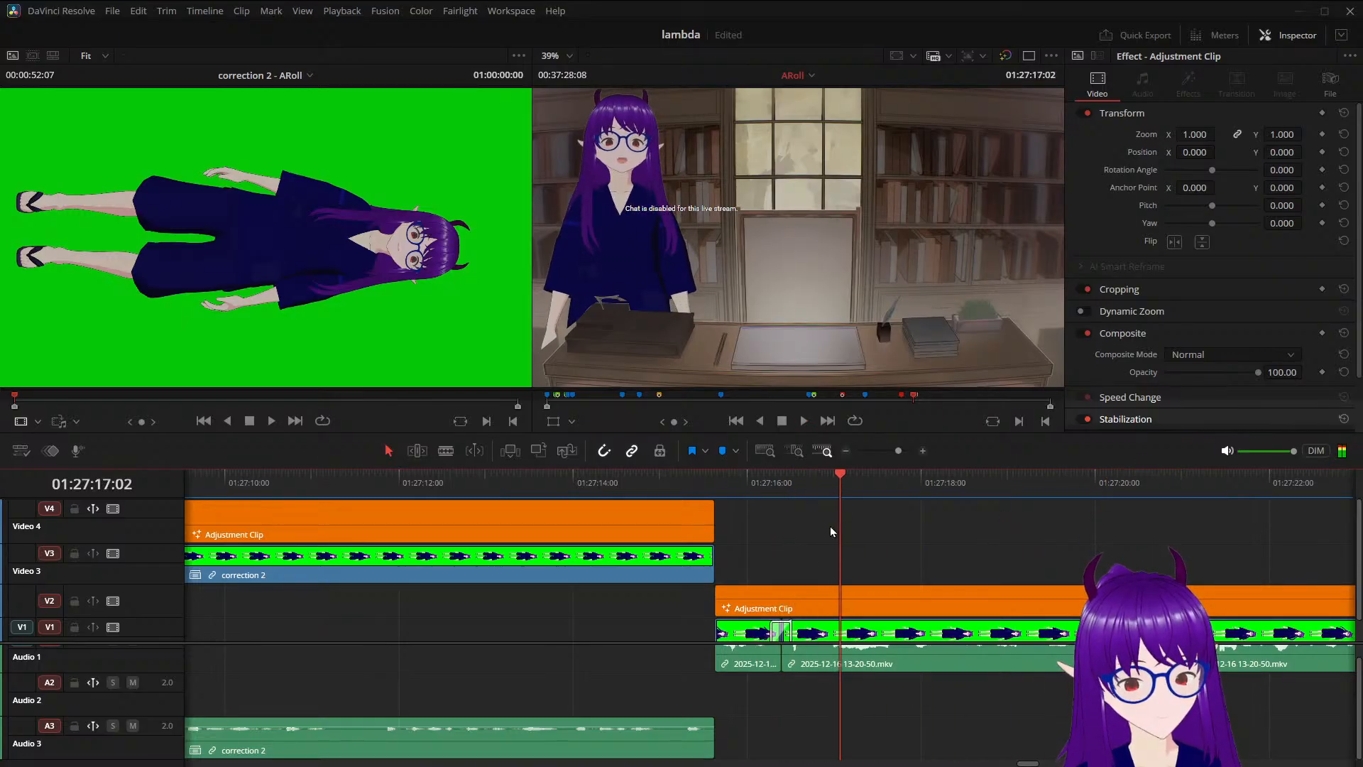
Delete the short Video 1 clip right after correction 2 and trim the Video 2 adjustment clip's start to the next clip
click(737, 654)
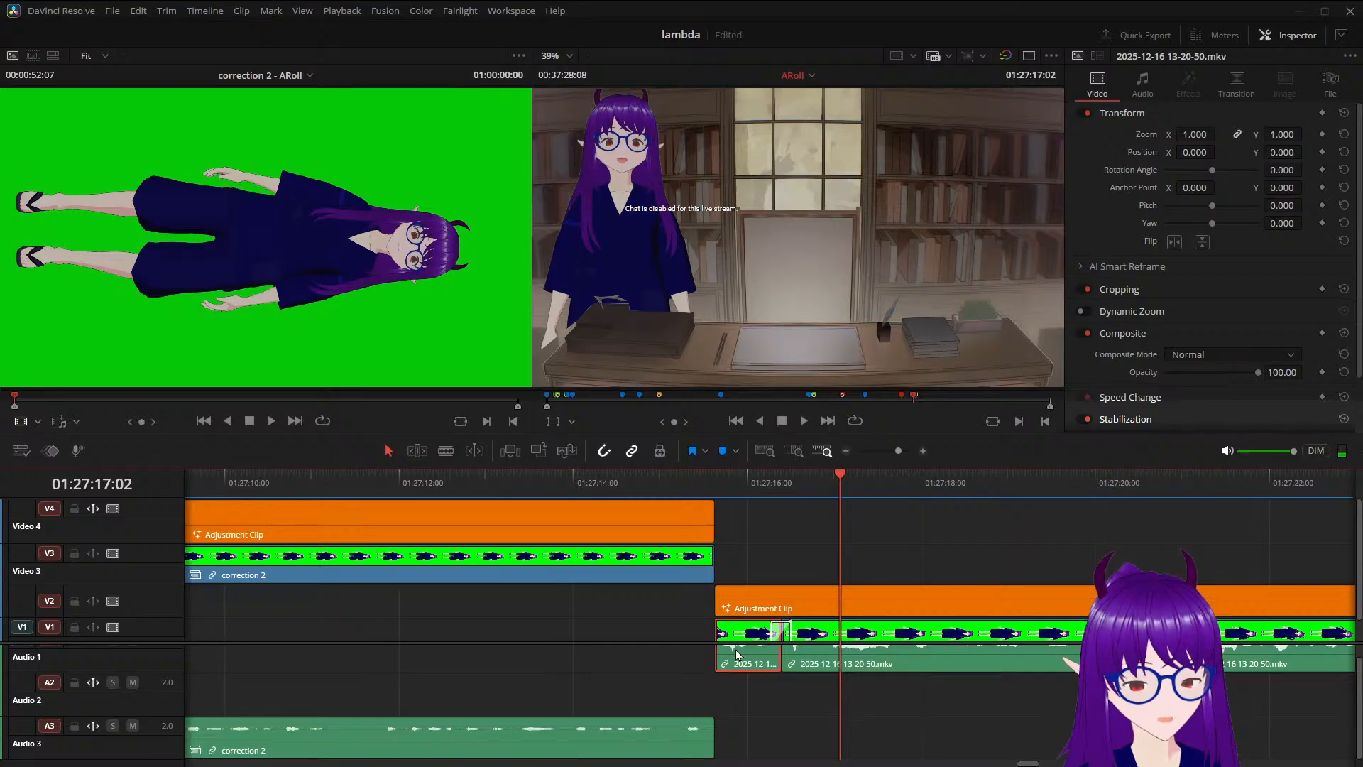
key(BackSpace)
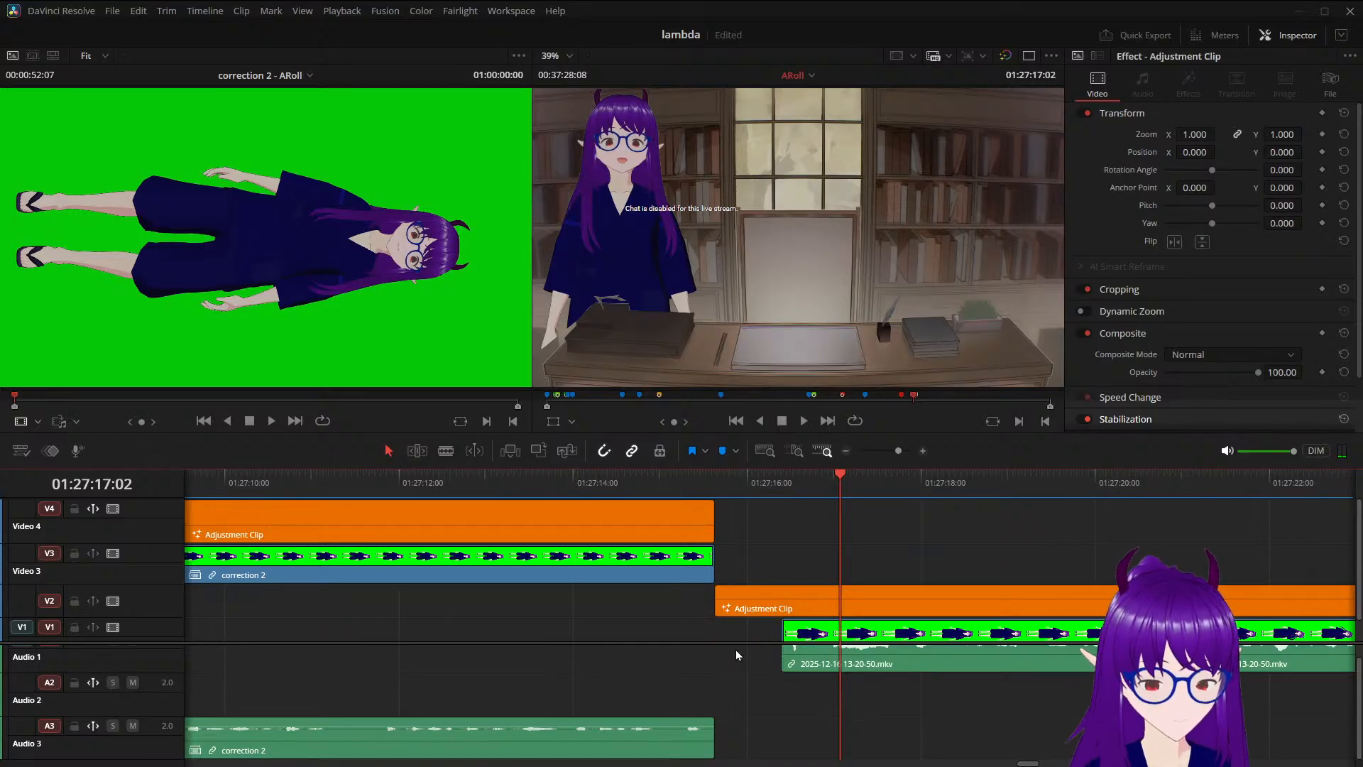
drag(718, 598, 781, 605)
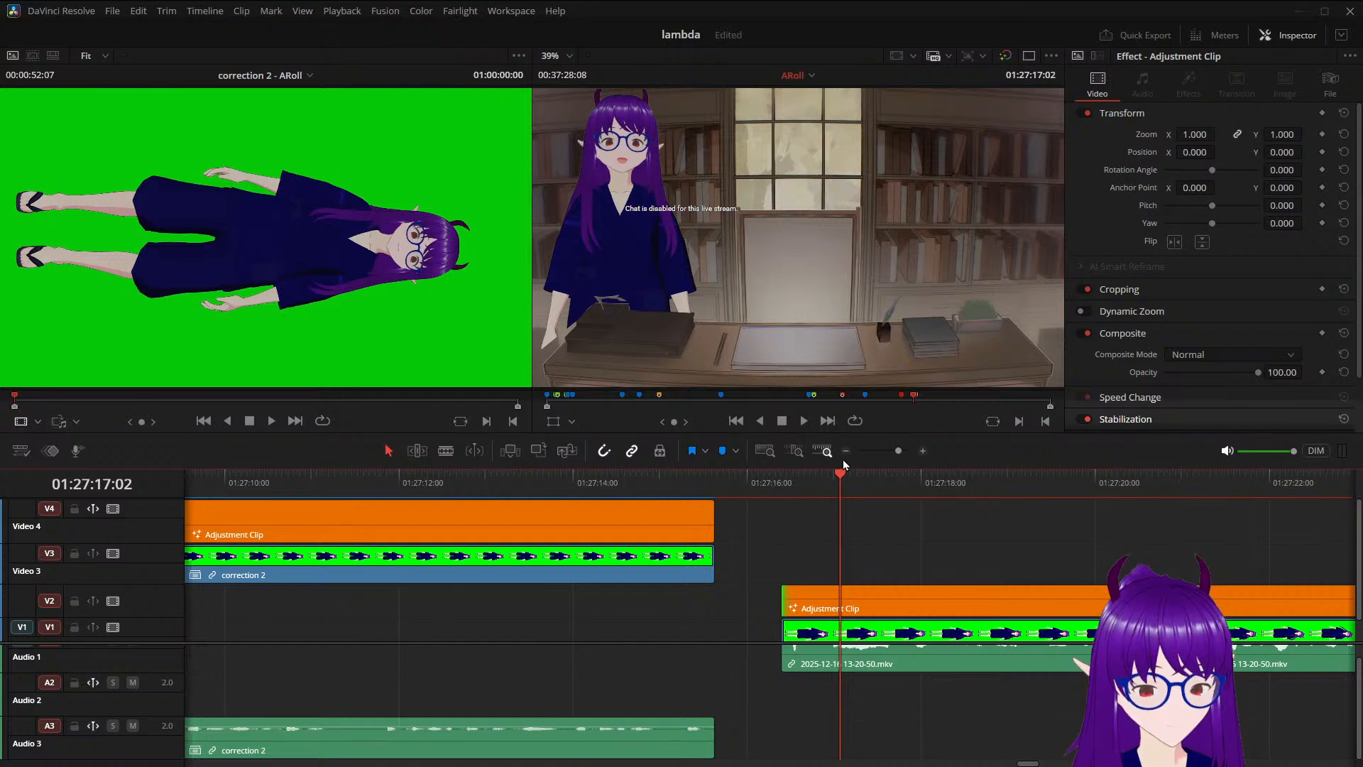
drag(839, 476, 764, 493)
click(815, 558)
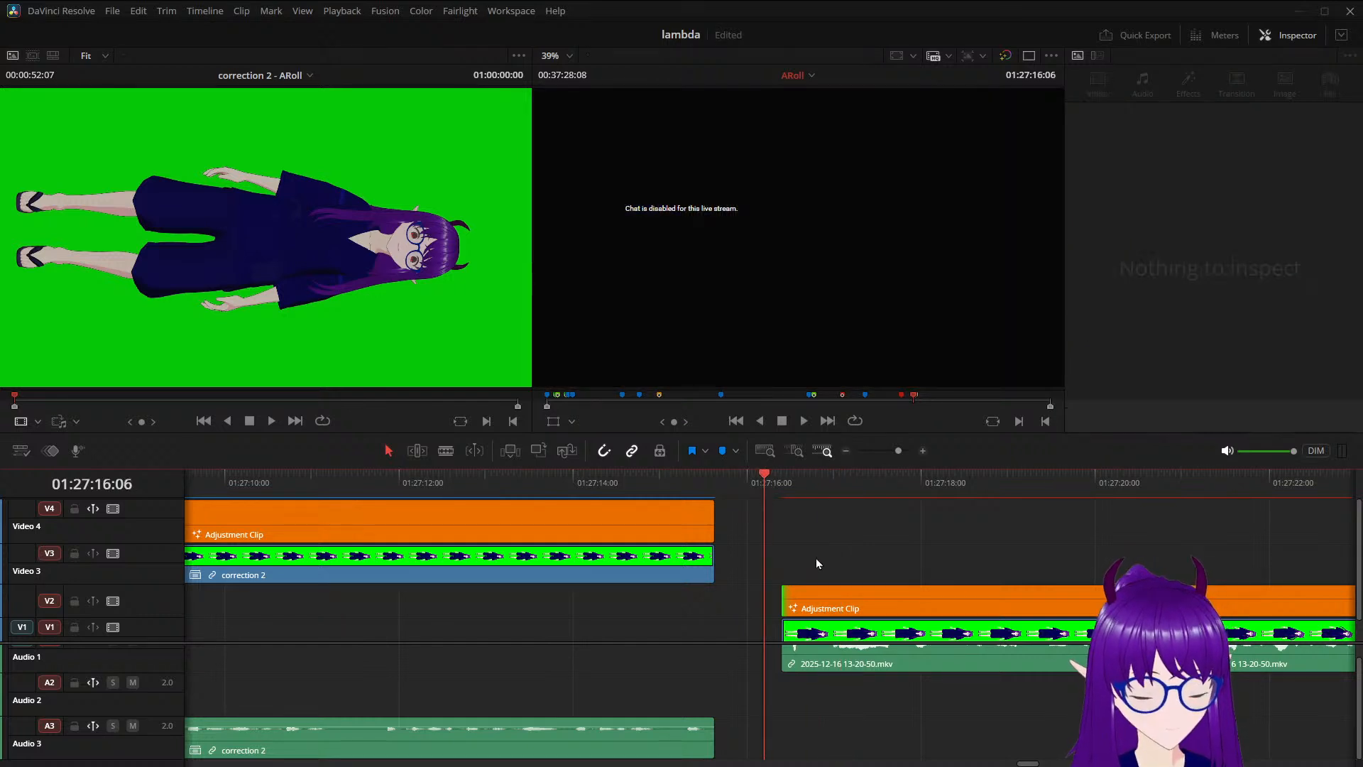
drag(872, 611, 827, 620)
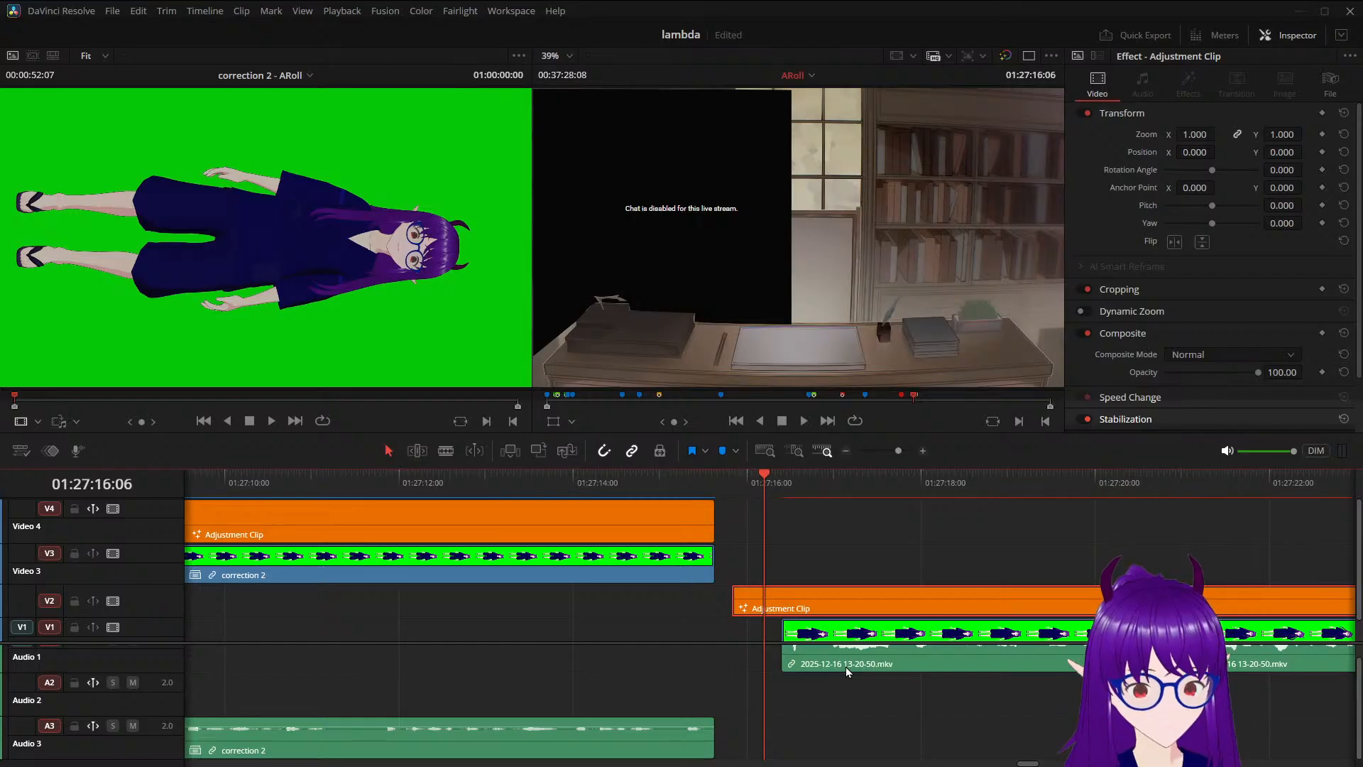
key(ctrl+z)
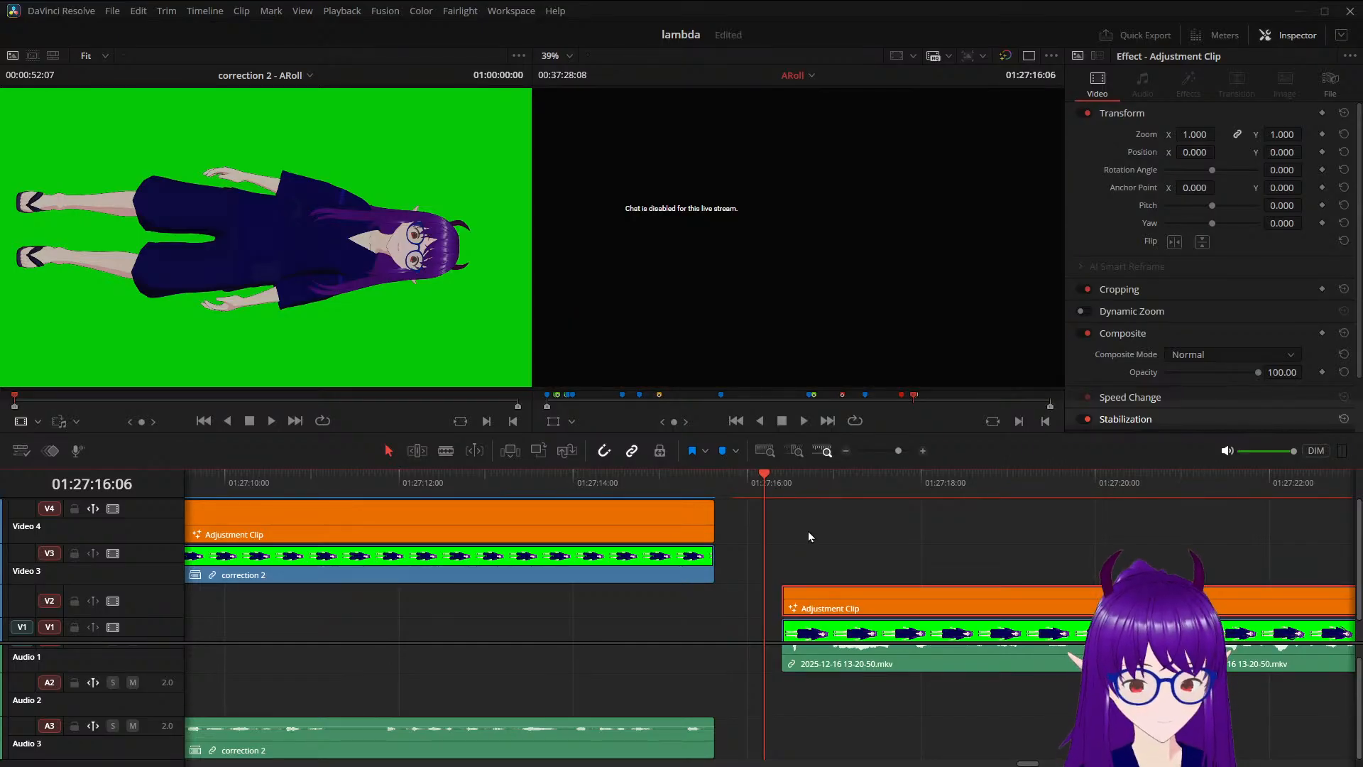
click(808, 531)
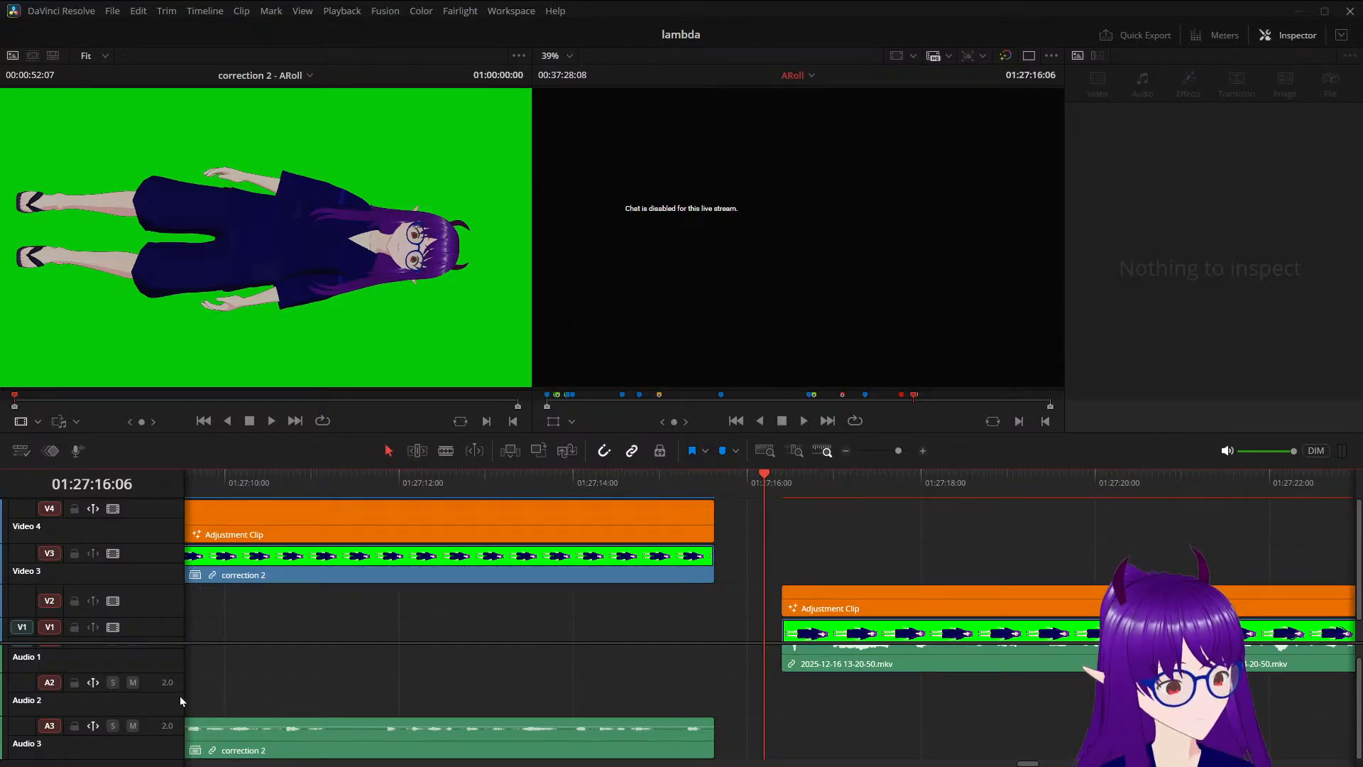
Select all clips after the playhead on every track and move them back against the end of correction 2
scroll(474, 646, down, 5)
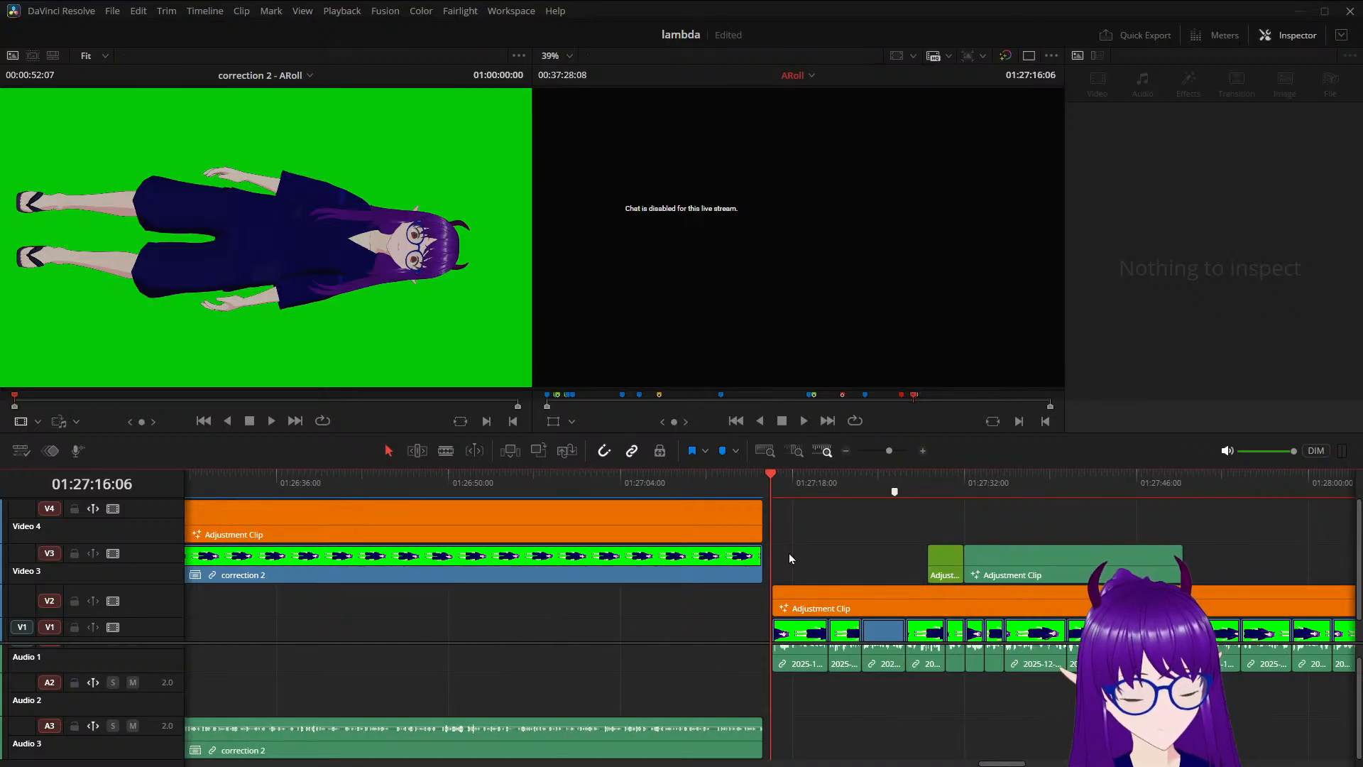
key(alt+y)
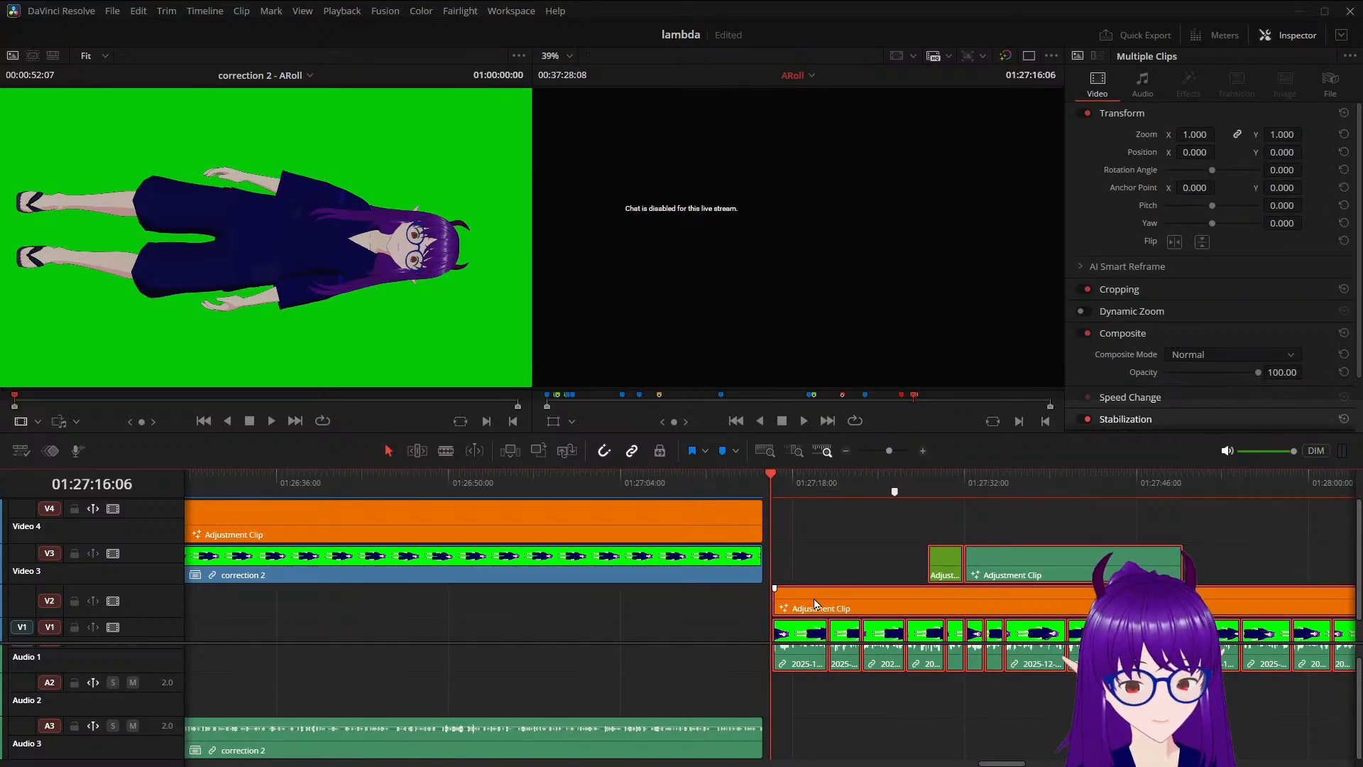
drag(813, 598, 805, 602)
Play the closed join at the end of correction 2 and return the playhead to 01:27:15:19
drag(772, 475, 744, 479)
key(space)
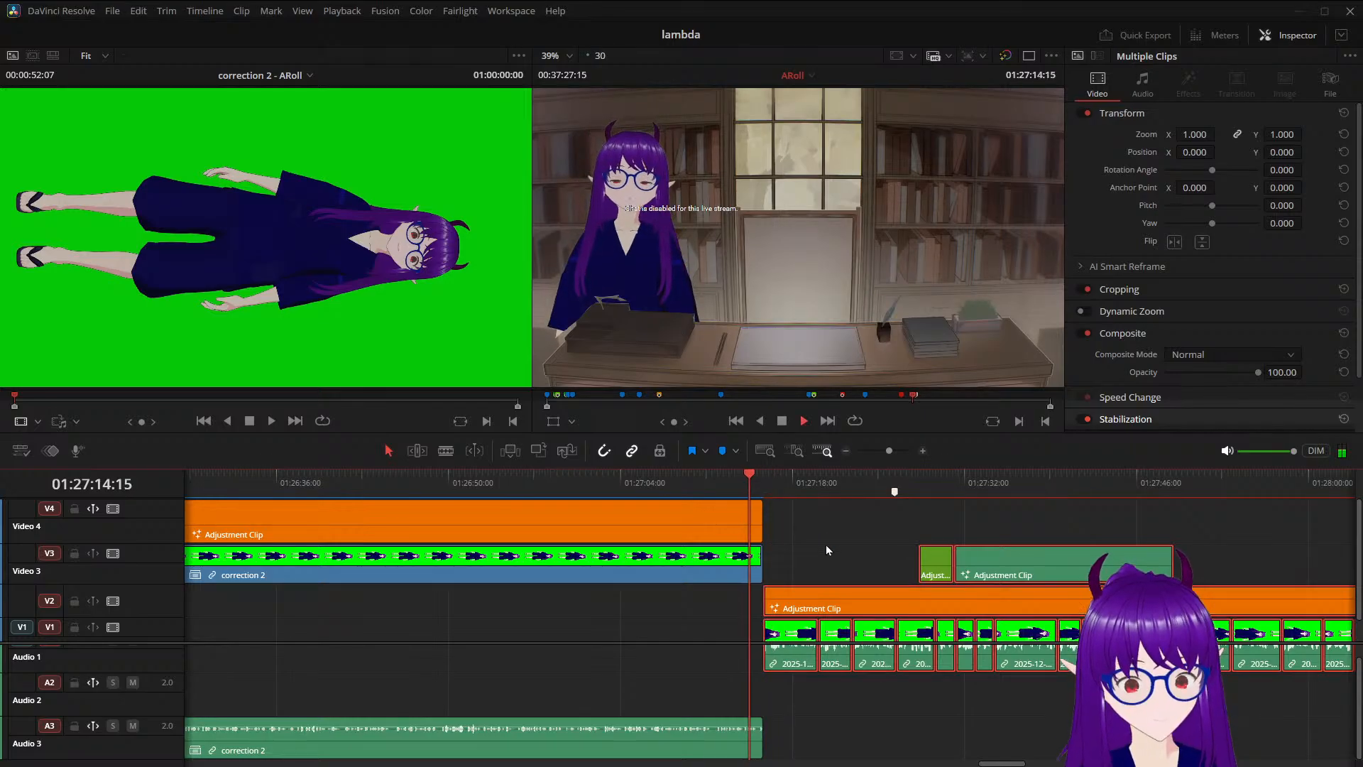
key(space)
mouse_move(774, 475)
mouse_down()
mouse_move(730, 484)
mouse_move(760, 488)
mouse_up()
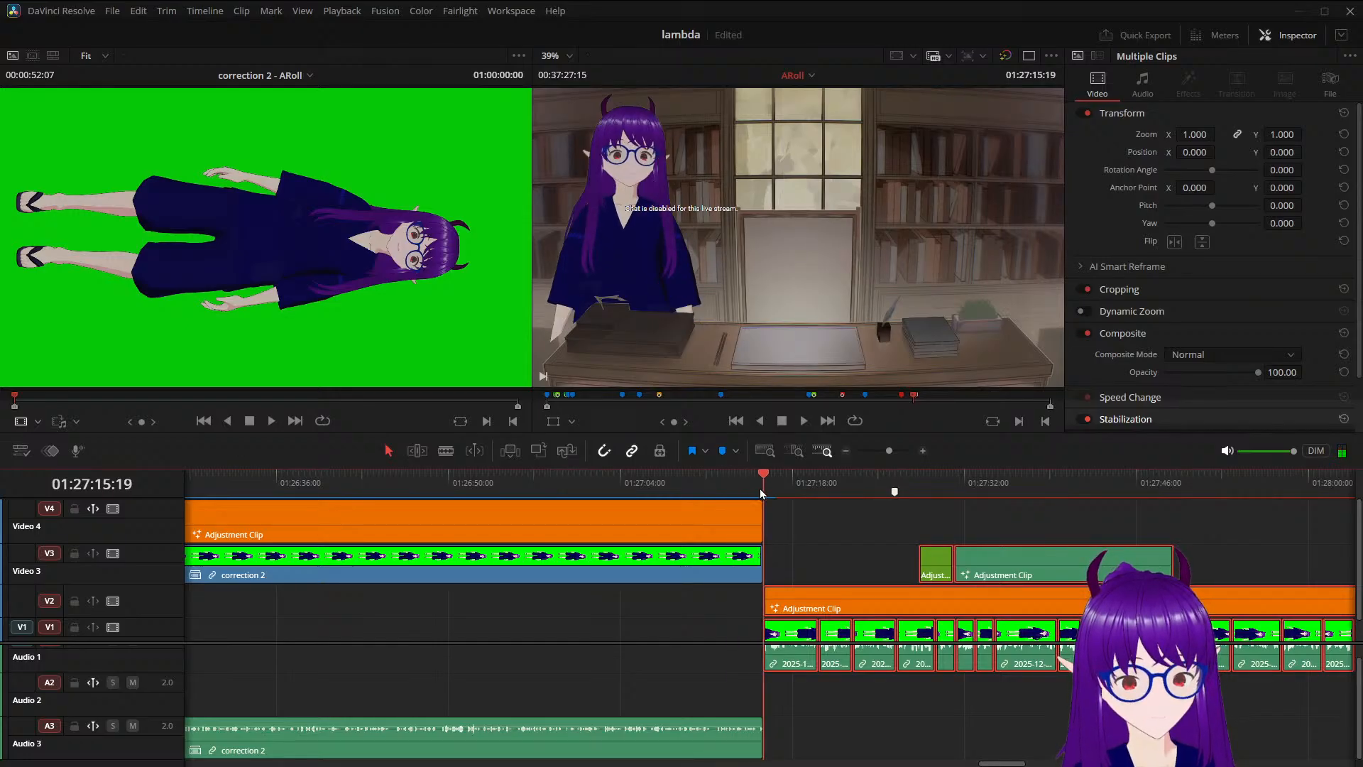
At 01:27:15:10, open the Video 4 adjustment clip in Fusion, raise Merge1's centre slightly in the viewer, and return to the Edit page
click(623, 450)
scroll(813, 544, up, 5)
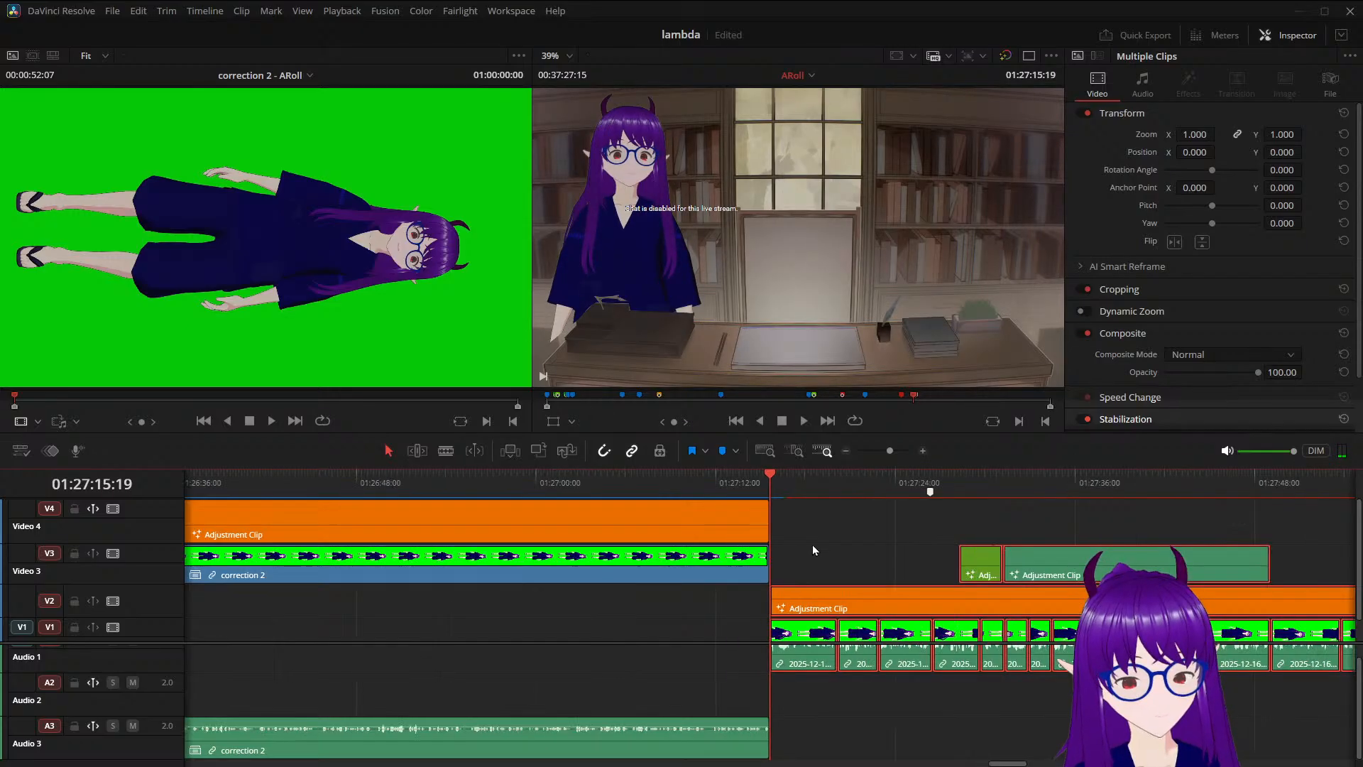
drag(767, 476, 742, 483)
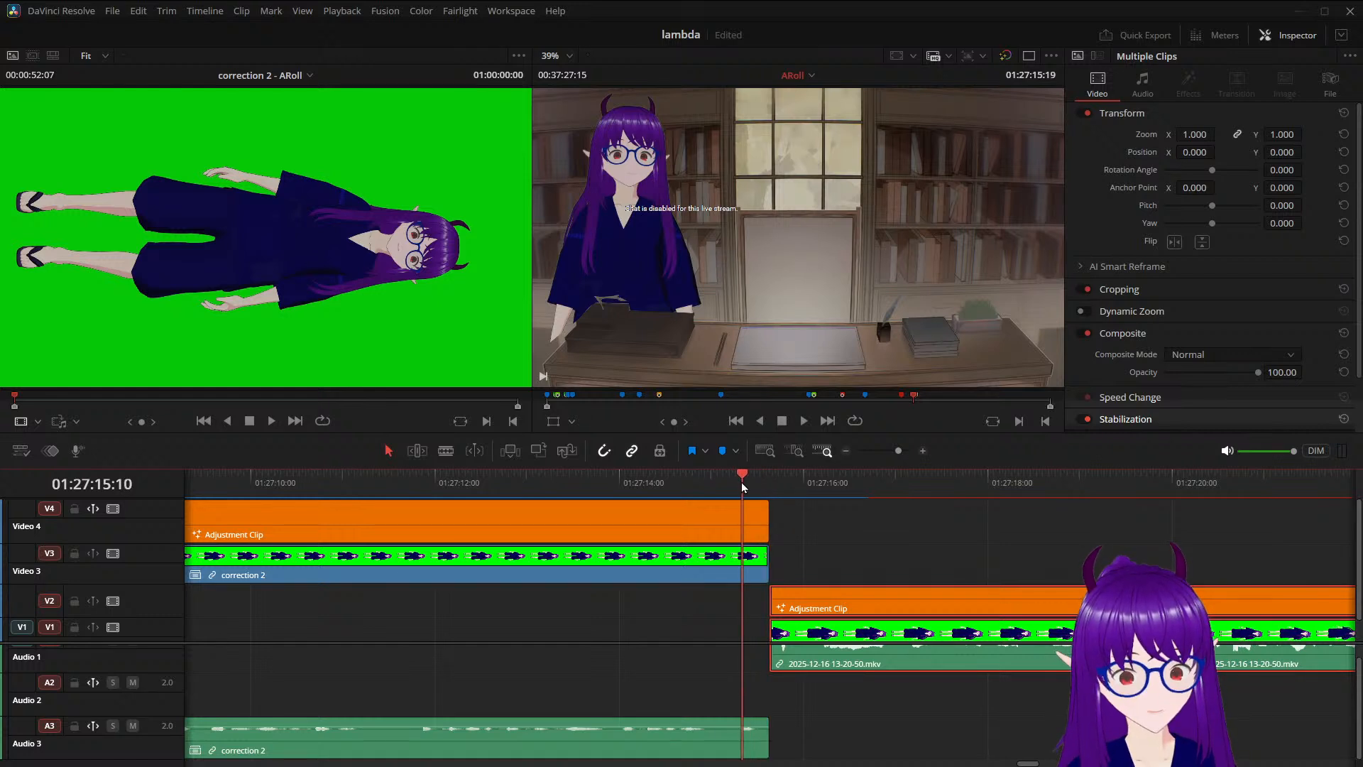
click(710, 514)
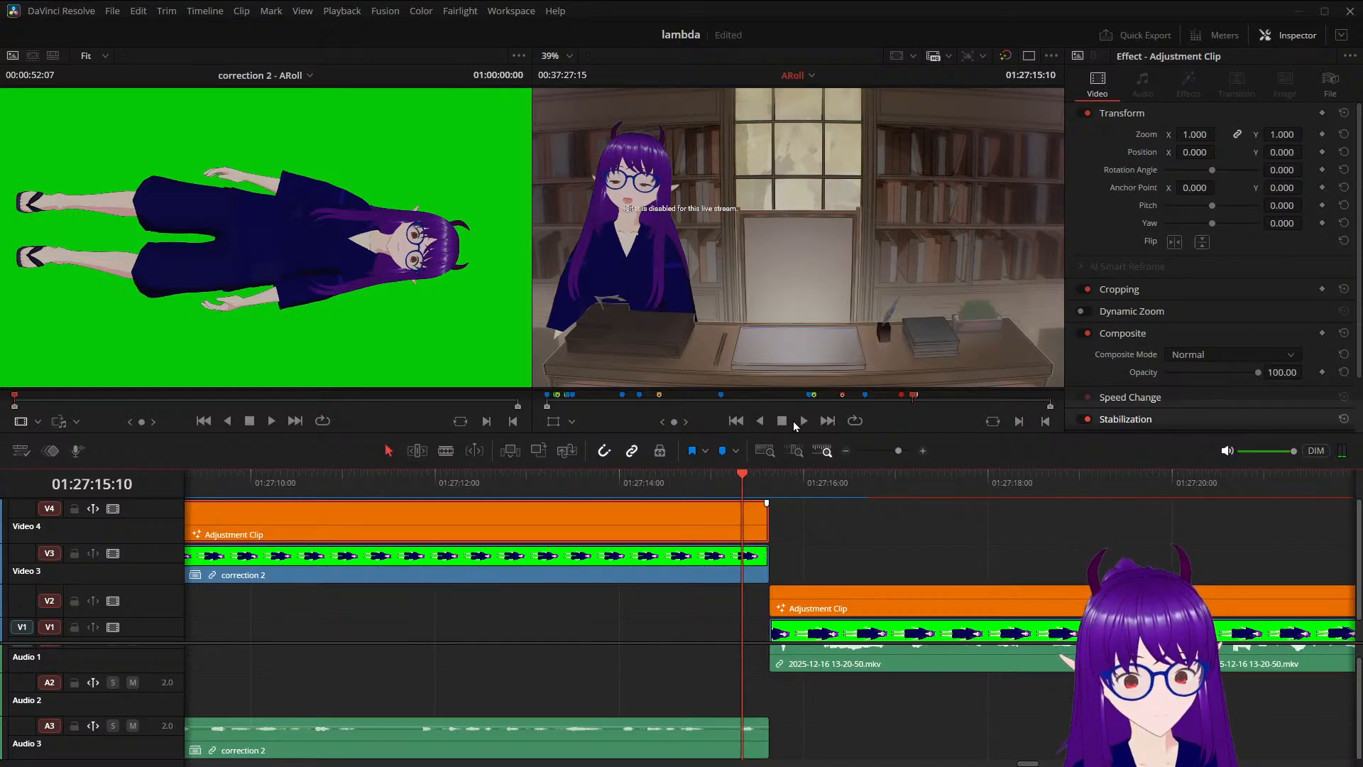
key(shift+5)
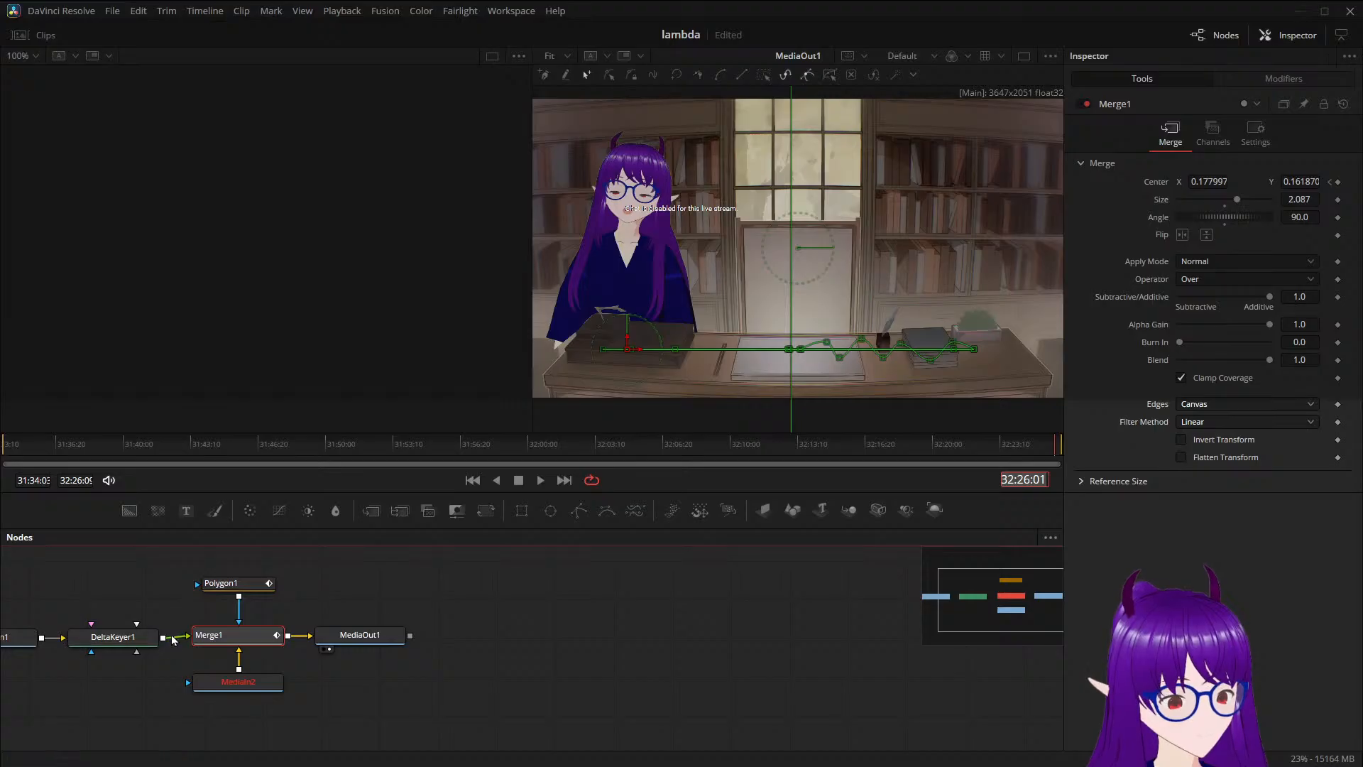
drag(359, 604, 387, 606)
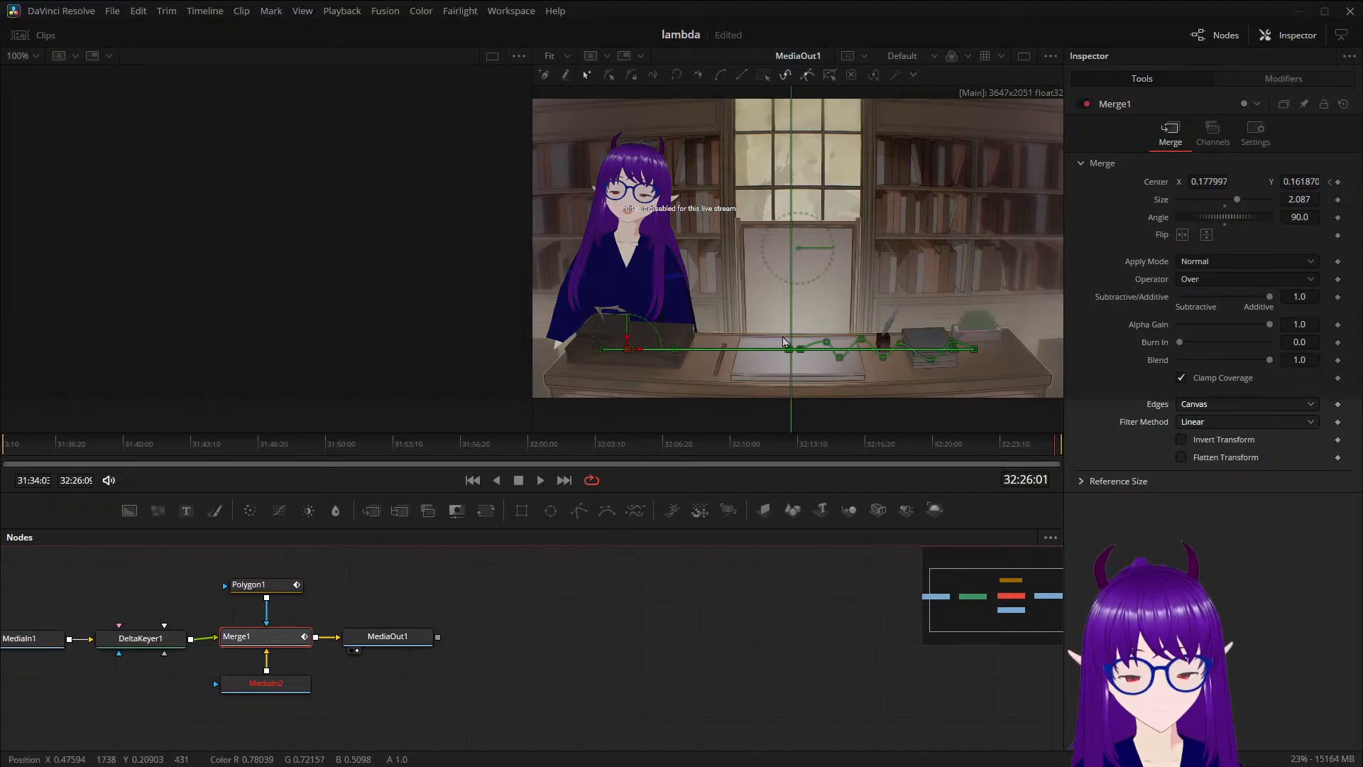
drag(633, 340, 633, 314)
click(706, 585)
key(shift+4)
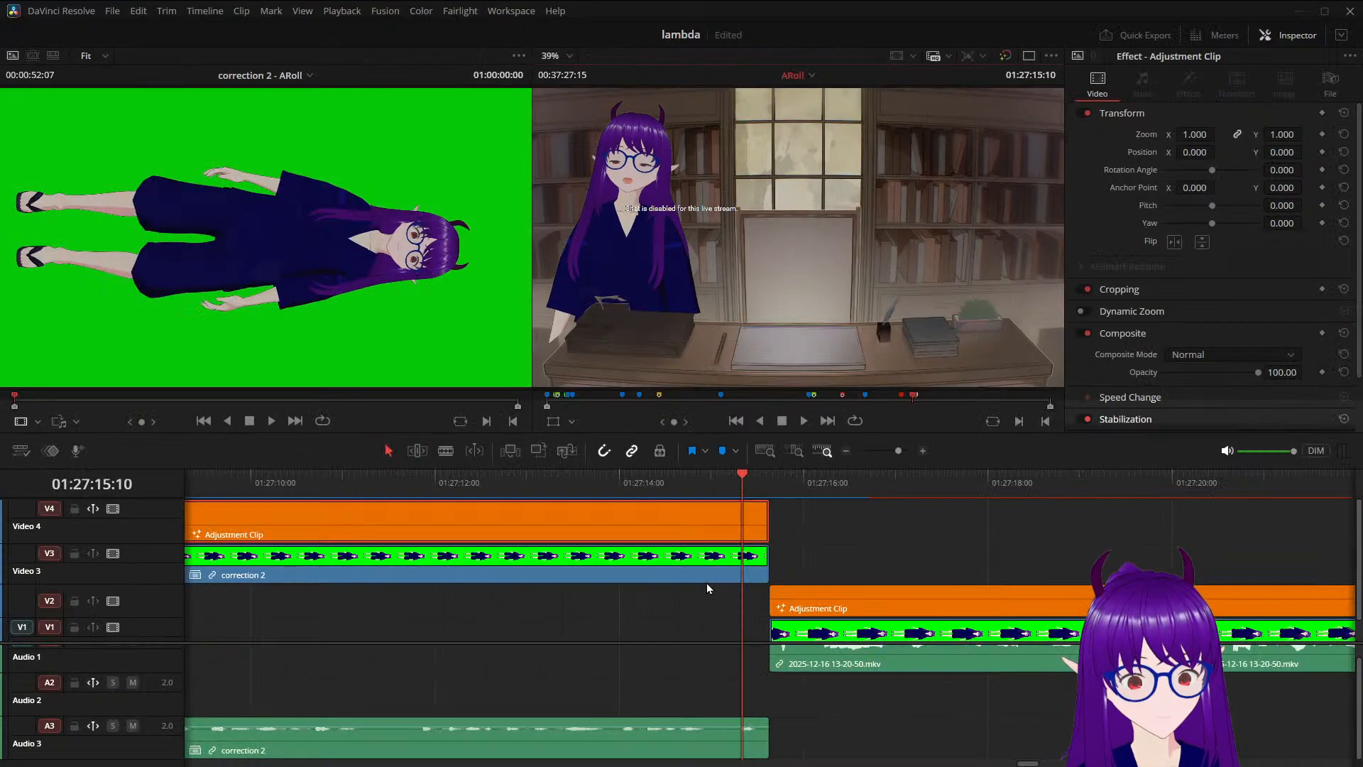
Scrub from just before correction 2 through to its end to check the figure's position across the clip
drag(739, 479, 735, 549)
scroll(629, 650, down, 6)
drag(758, 480, 415, 512)
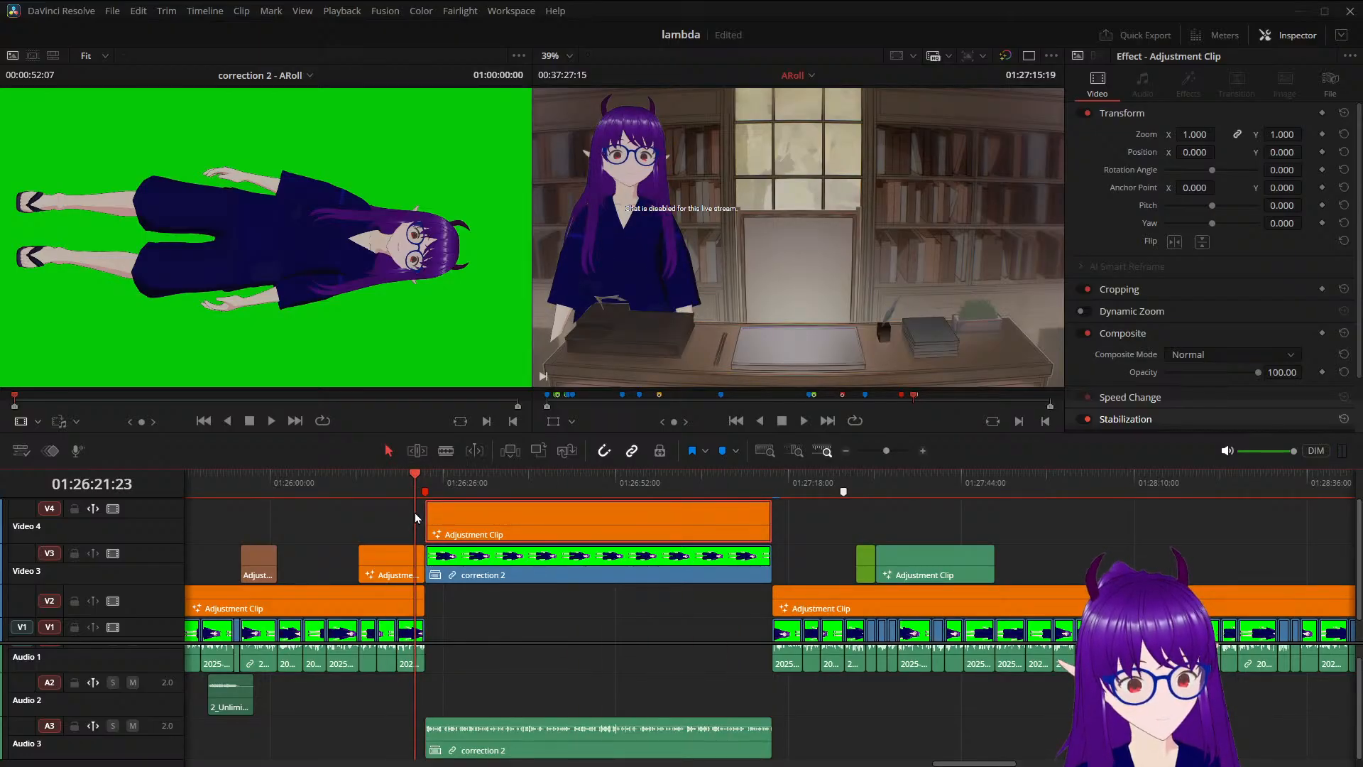
mouse_move(415, 514)
mouse_down()
mouse_move(410, 480)
mouse_move(373, 495)
mouse_move(709, 545)
mouse_up()
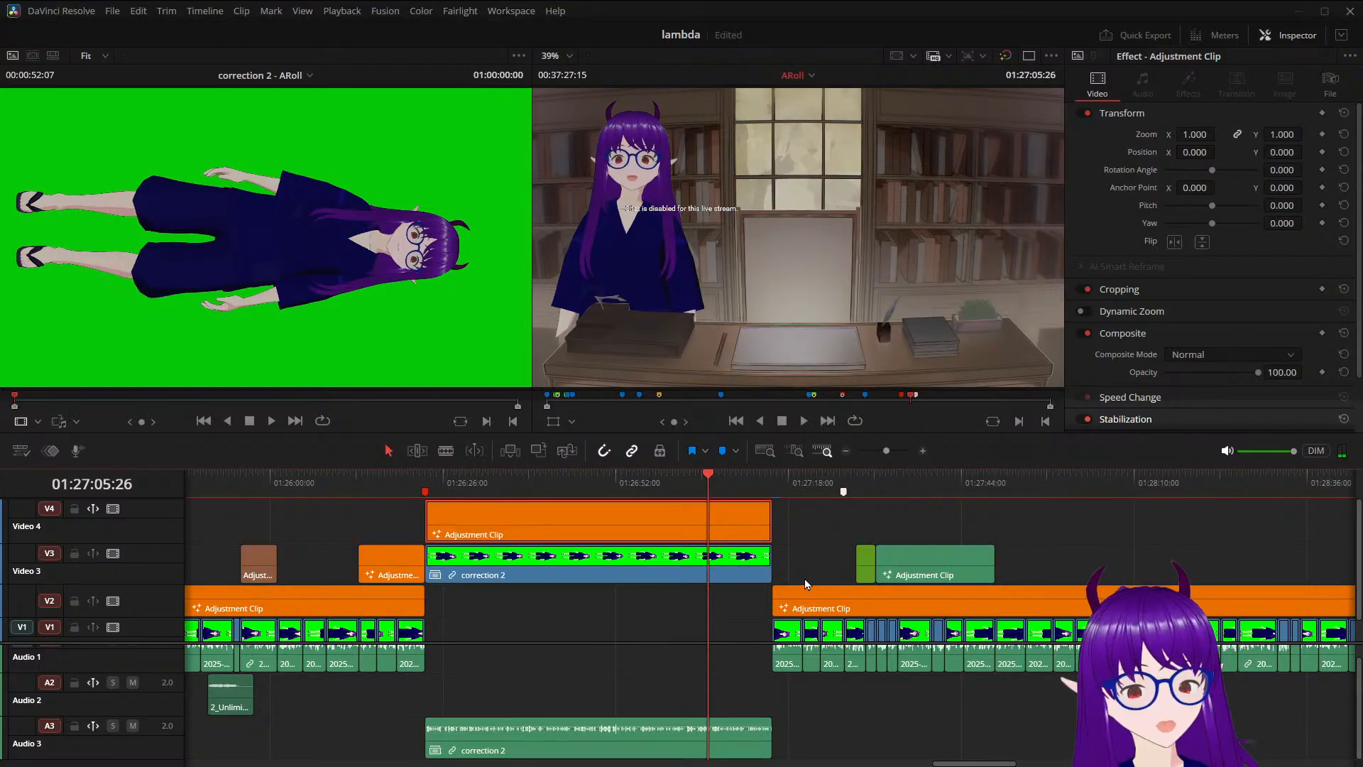
drag(712, 480, 765, 479)
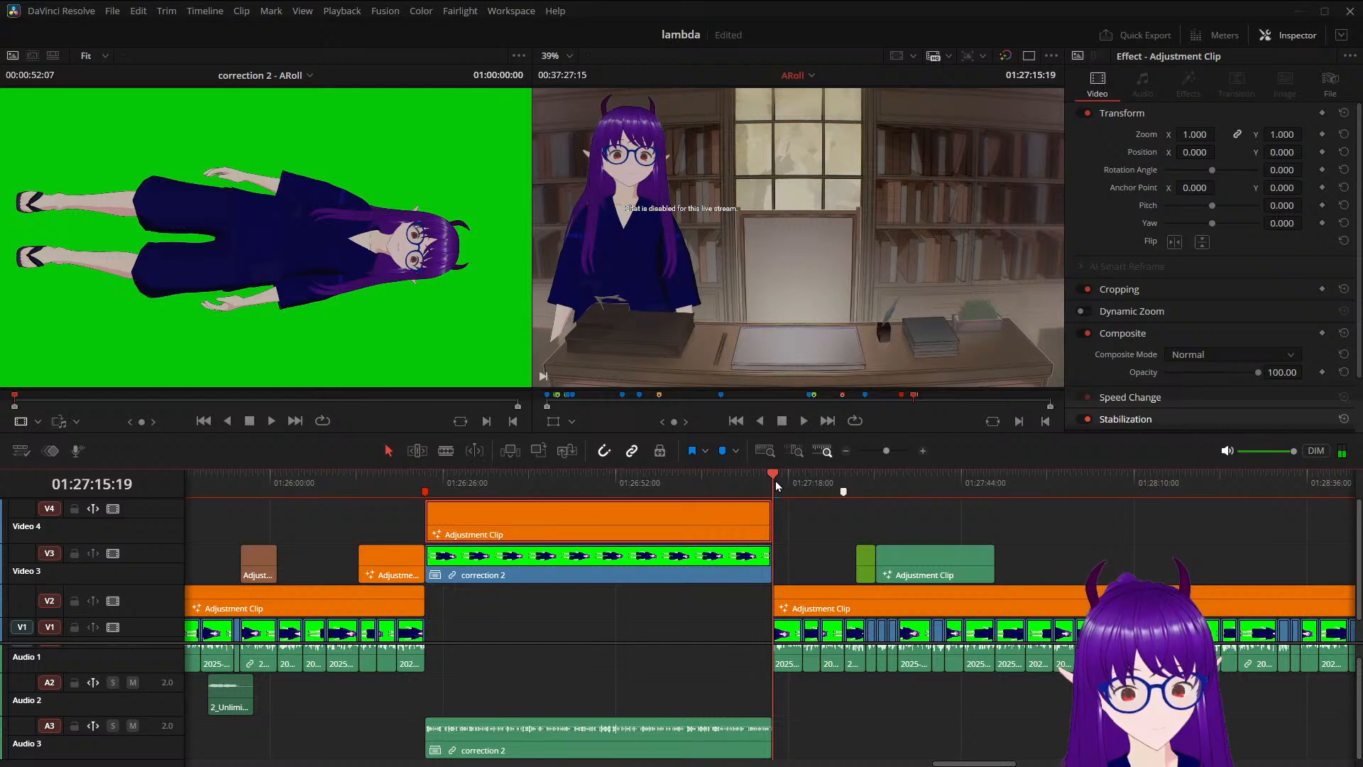
scroll(676, 643, down, 2)
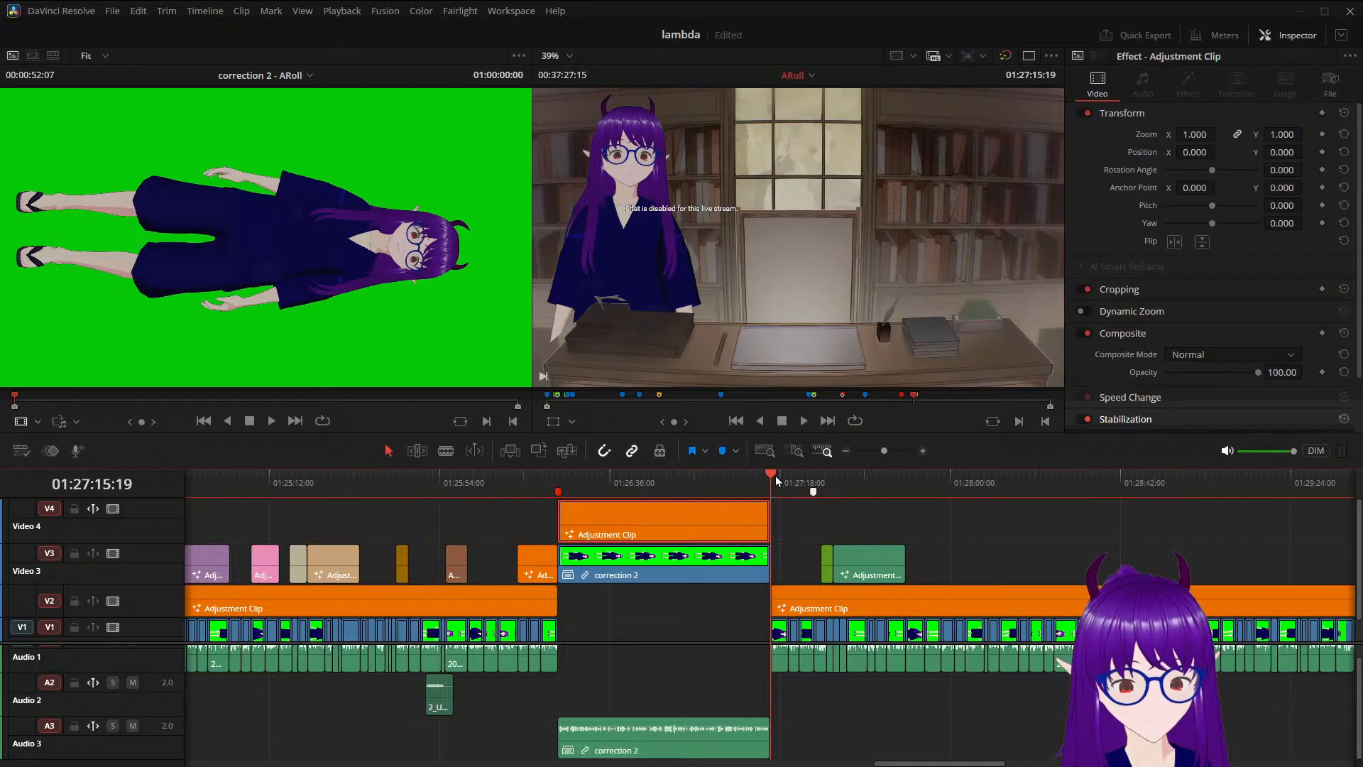
Move on to the green adjustment clips after correction 2 and play the Formal System title passage
drag(776, 475, 822, 484)
key(space)
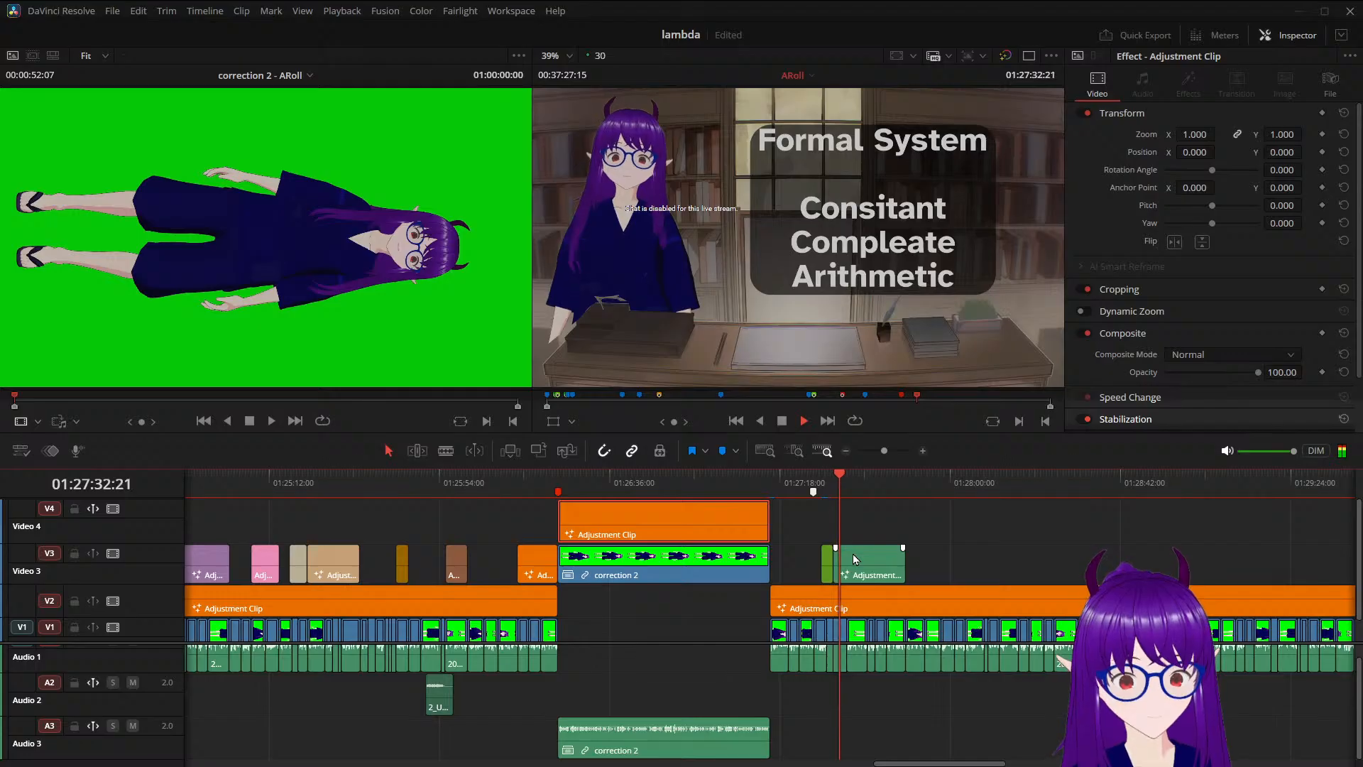
key(space)
scroll(713, 635, down, 2)
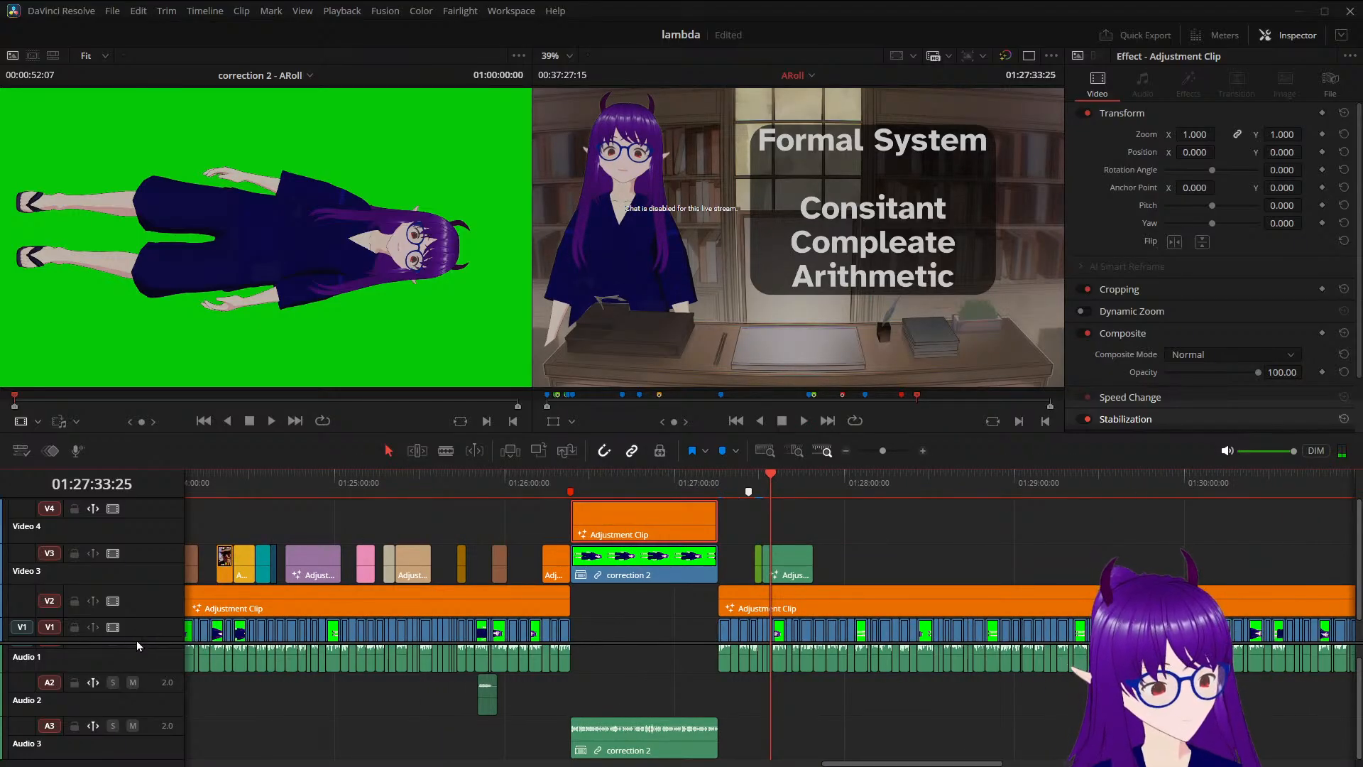
Enlarge the video track area of the timeline and play briefly from 01:27:33:25
drag(137, 643, 128, 707)
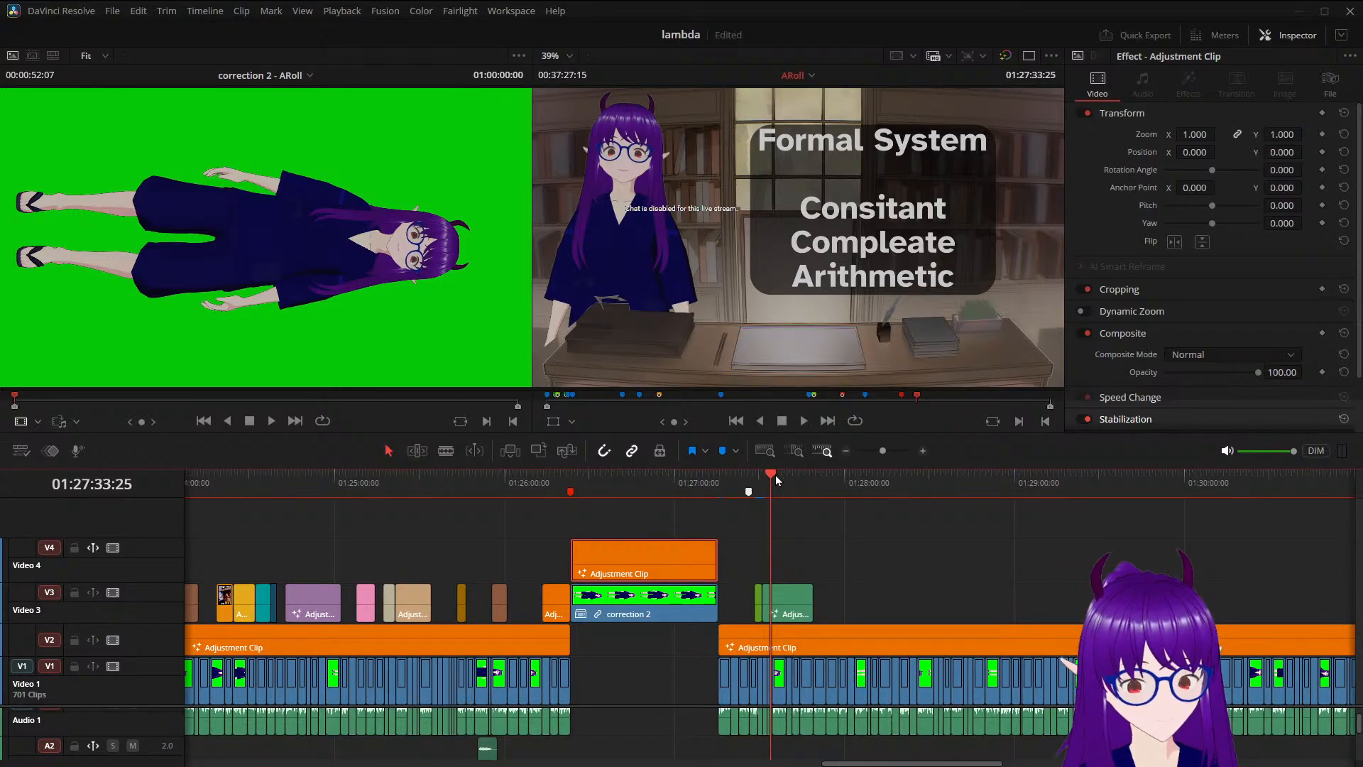
key(ctrl+minus)
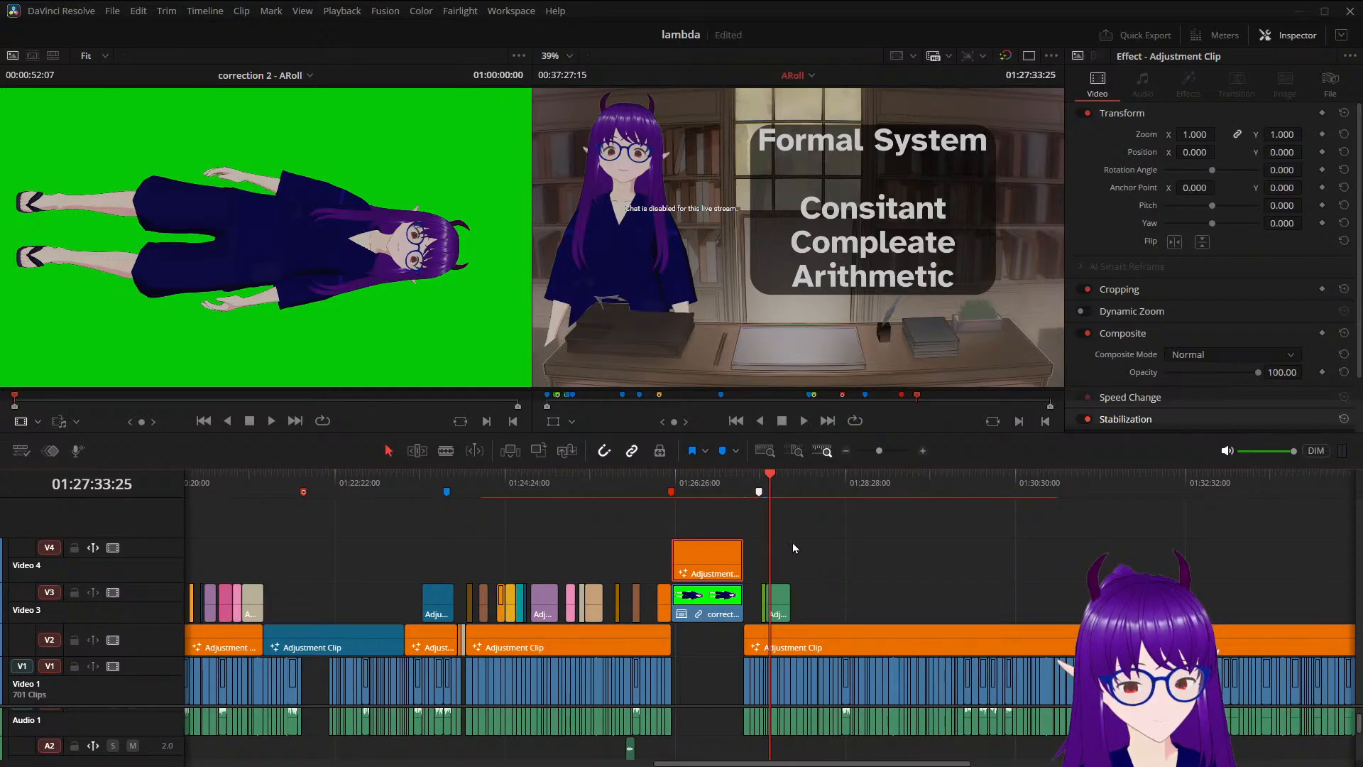
key(space)
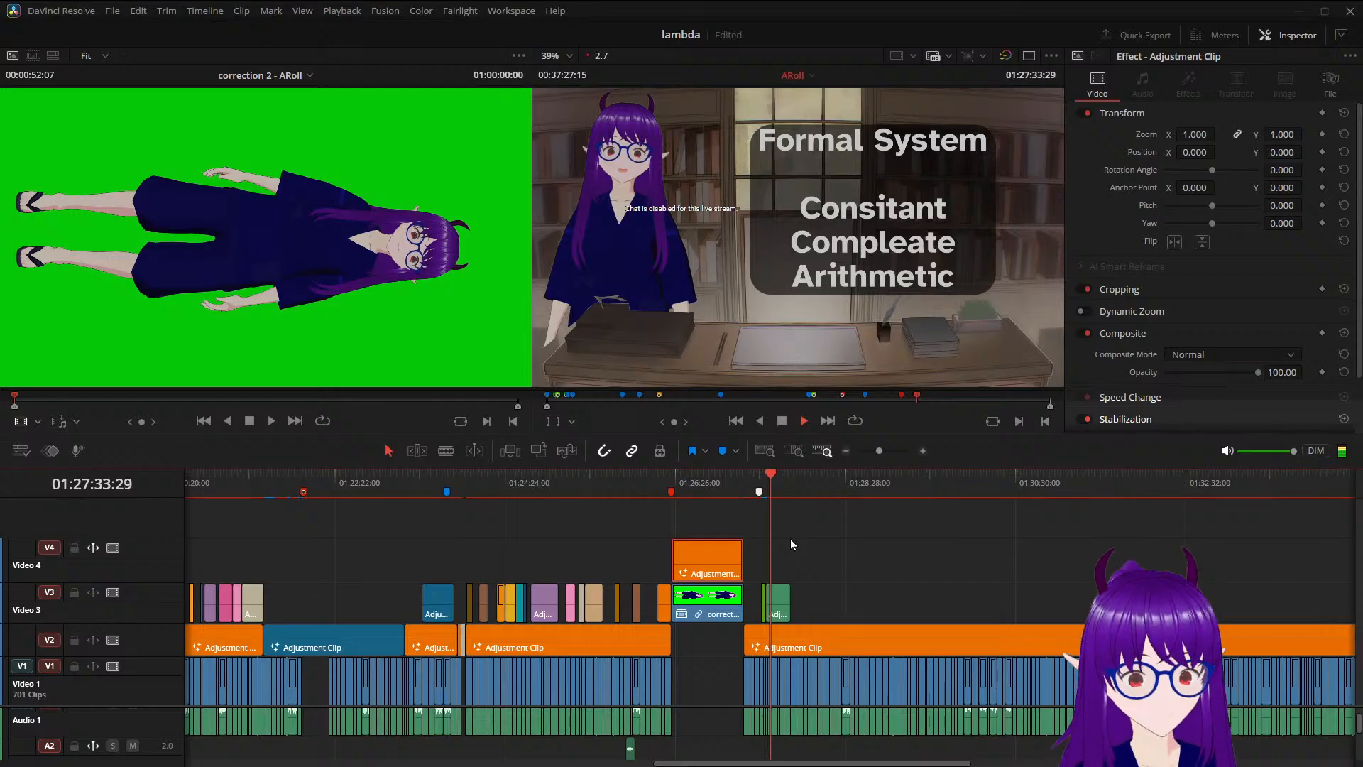
key(space)
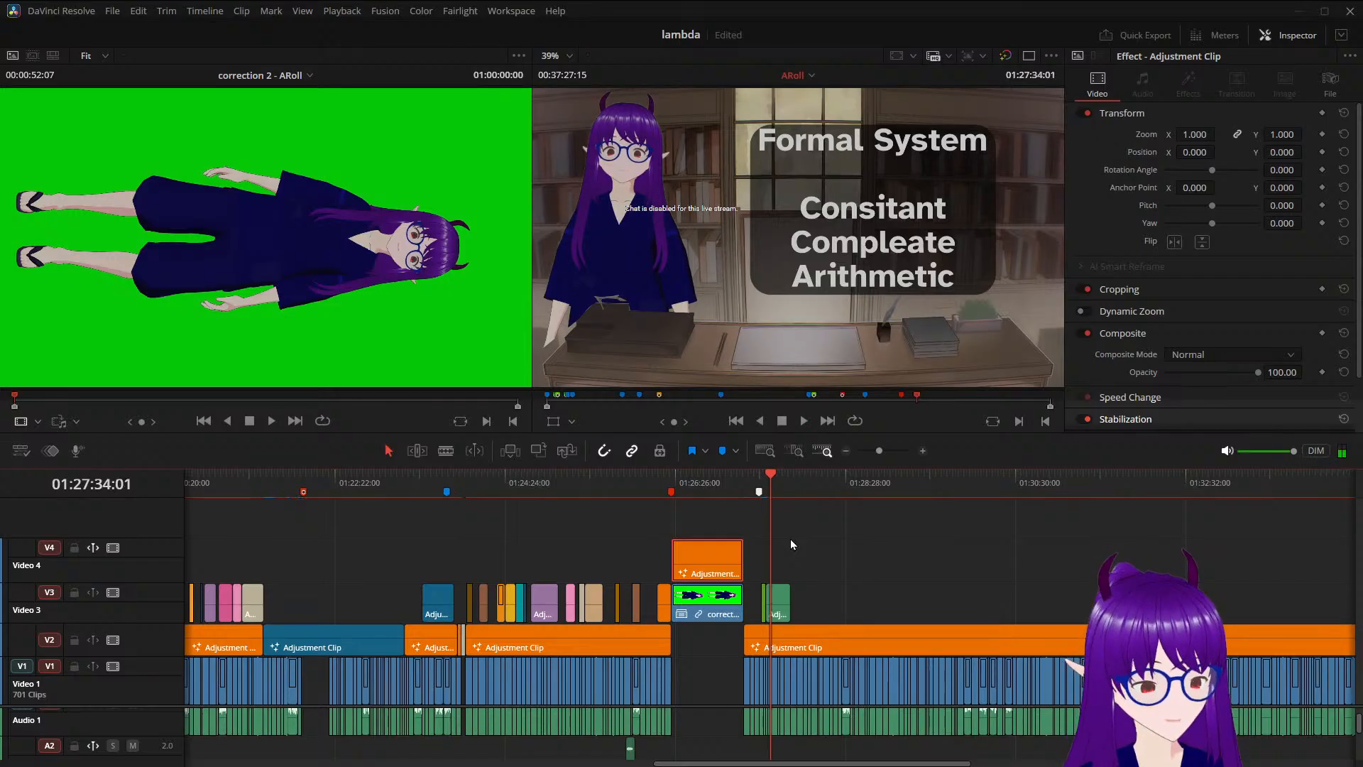